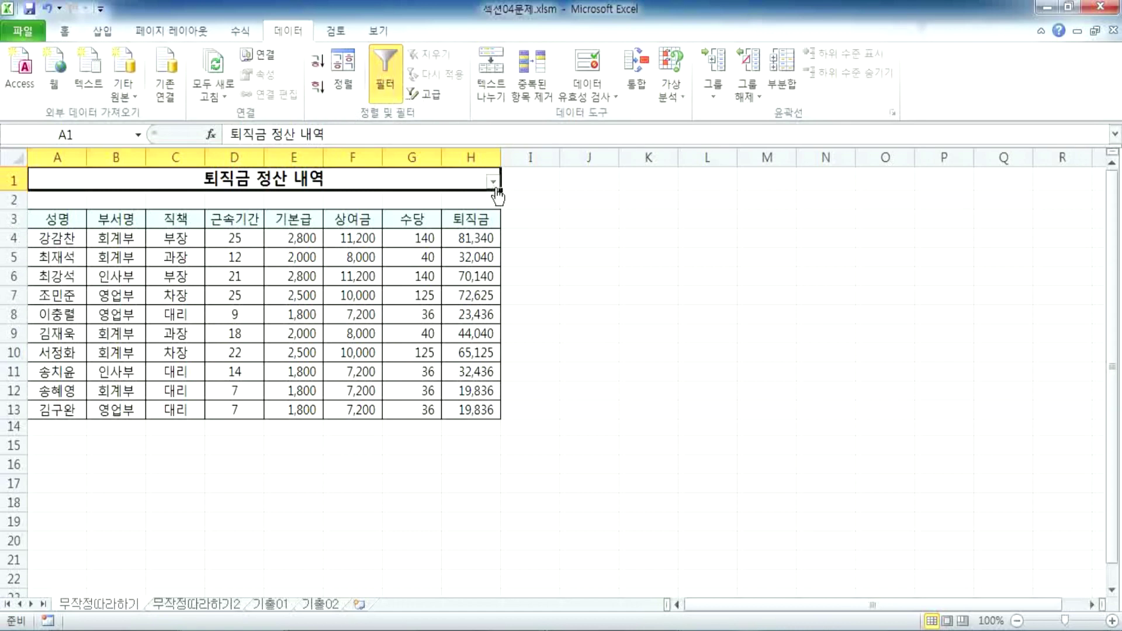
Remove the filter from the merged title cell and apply a filter to the data table whose headers are in row 3
{"action": "left_click", "coordinate": [348, 179]}
{"action": "left_click", "coordinate": [388, 84]}
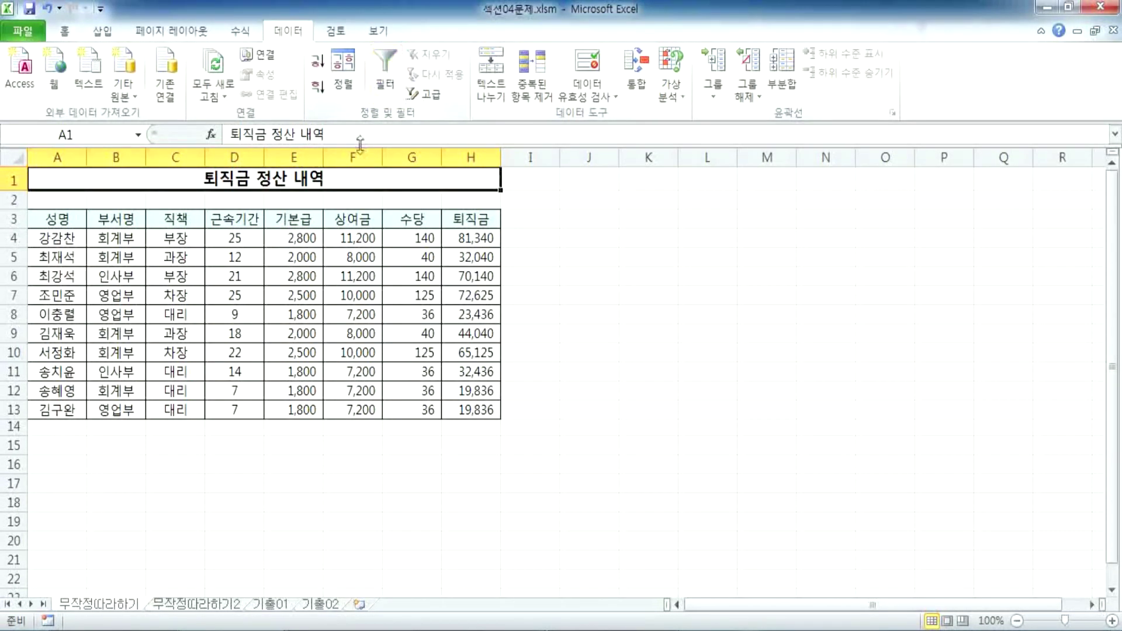
{"action": "left_click_drag", "start_coordinate": [57, 225], "coordinate": [462, 412]}
{"action": "left_click", "coordinate": [163, 290]}
{"action": "scroll", "coordinate": [164, 291], "scroll_direction": "up", "scroll_amount": 3}
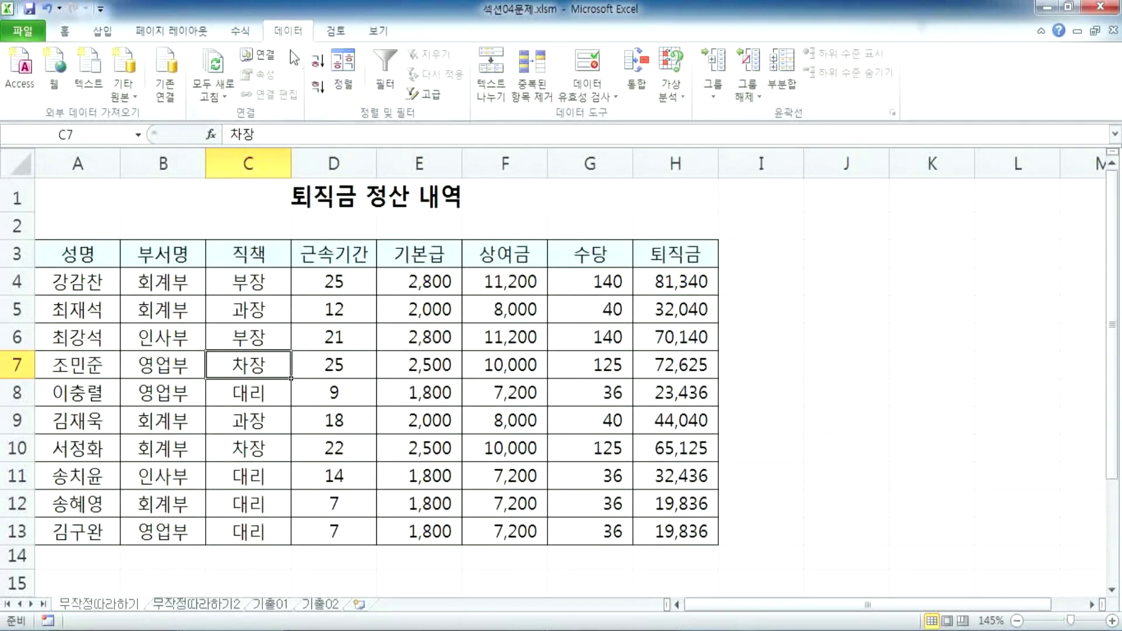
{"action": "left_click", "coordinate": [386, 70]}
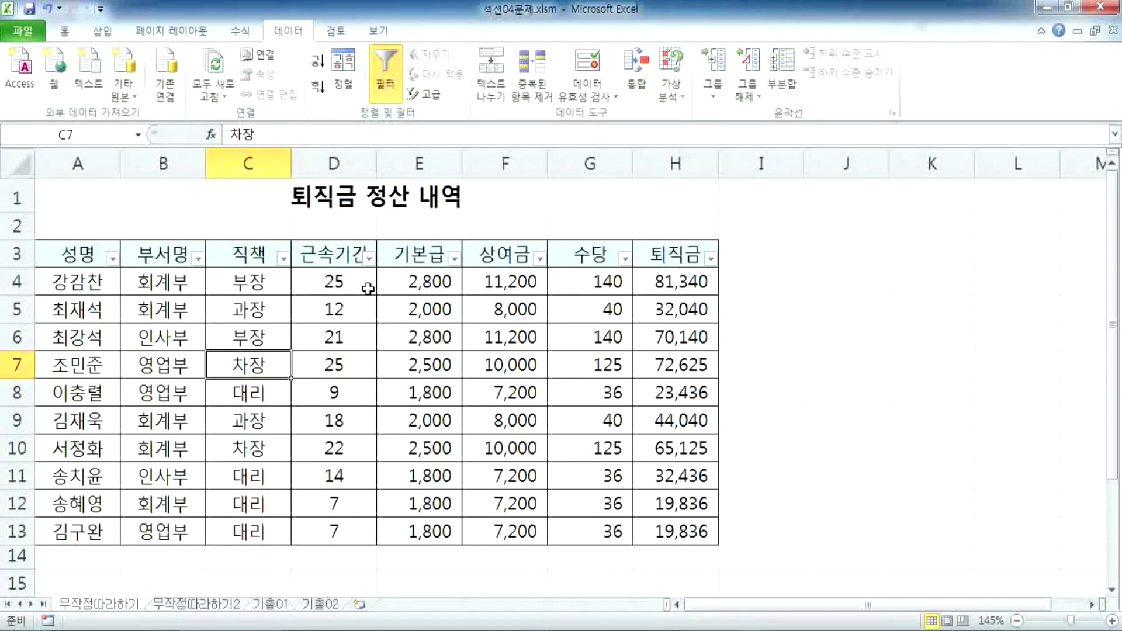
Filter the 직책 column so that only 부장 records are shown
{"action": "left_click", "coordinate": [284, 257]}
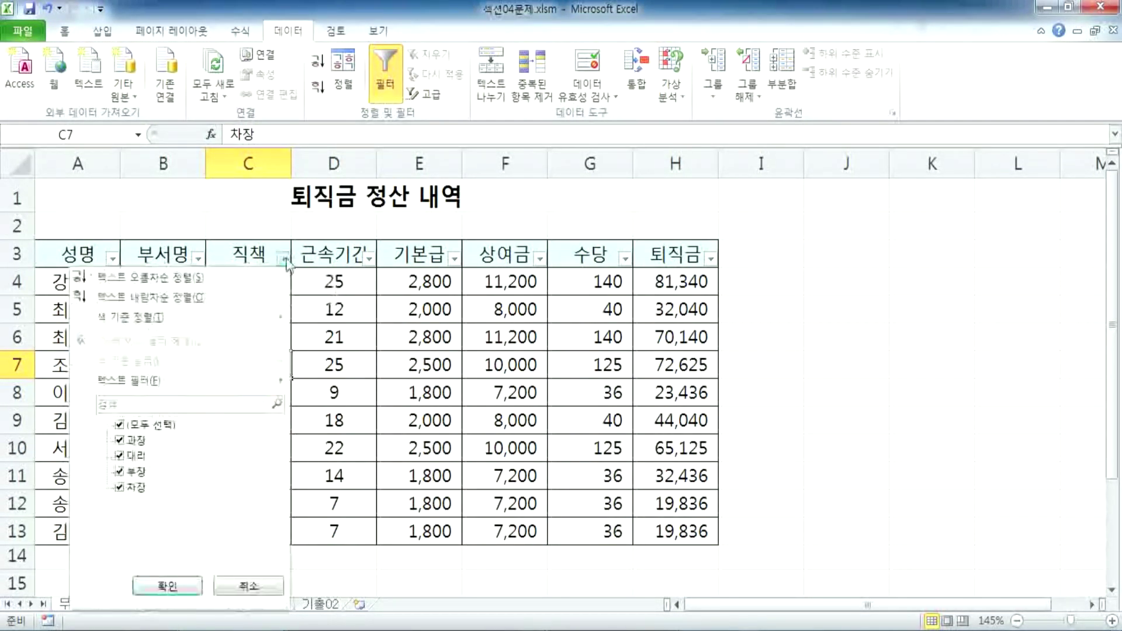
{"action": "left_click", "coordinate": [120, 425]}
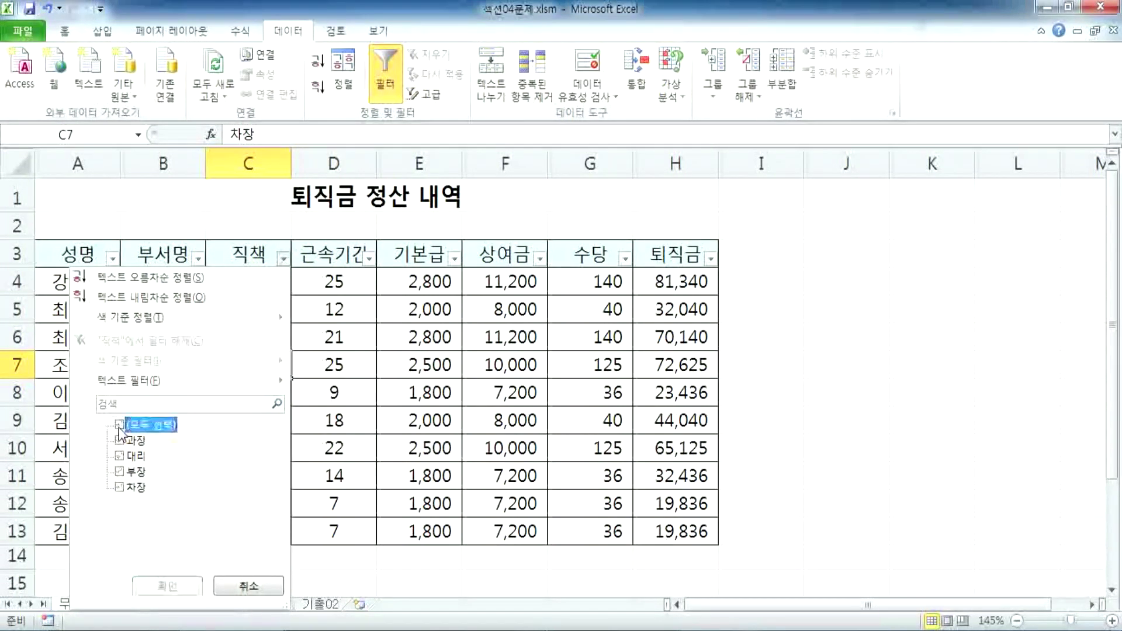
{"action": "left_click", "coordinate": [119, 471]}
{"action": "left_click", "coordinate": [186, 584]}
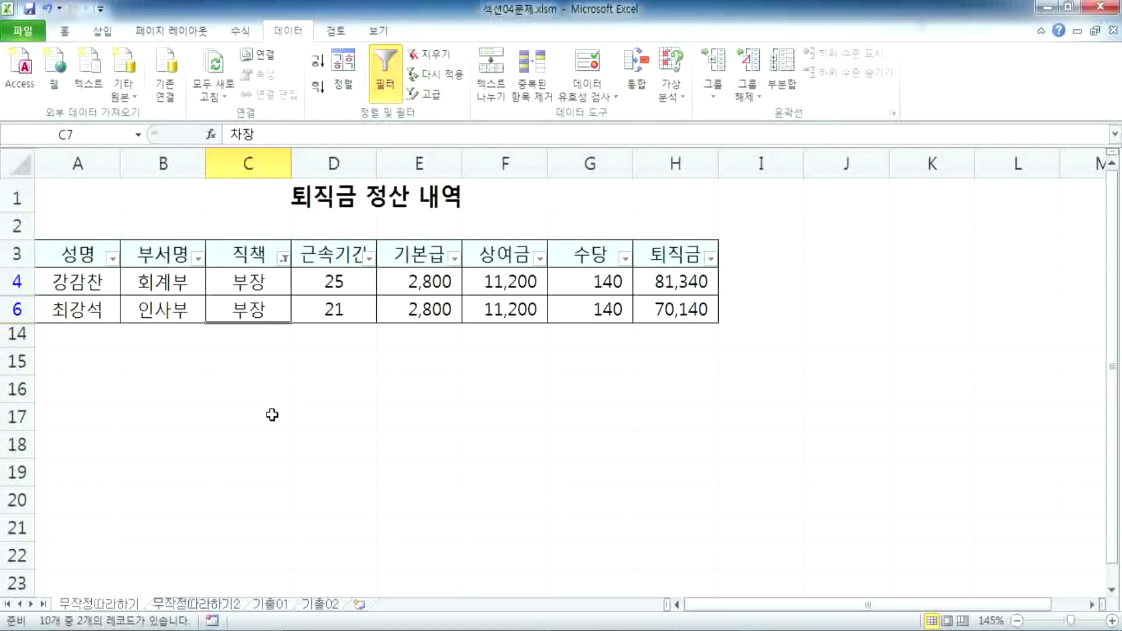
{"action": "scroll", "coordinate": [273, 413], "scroll_direction": "down", "scroll_amount": 2}
{"action": "scroll", "coordinate": [273, 413], "scroll_direction": "up", "scroll_amount": 1}
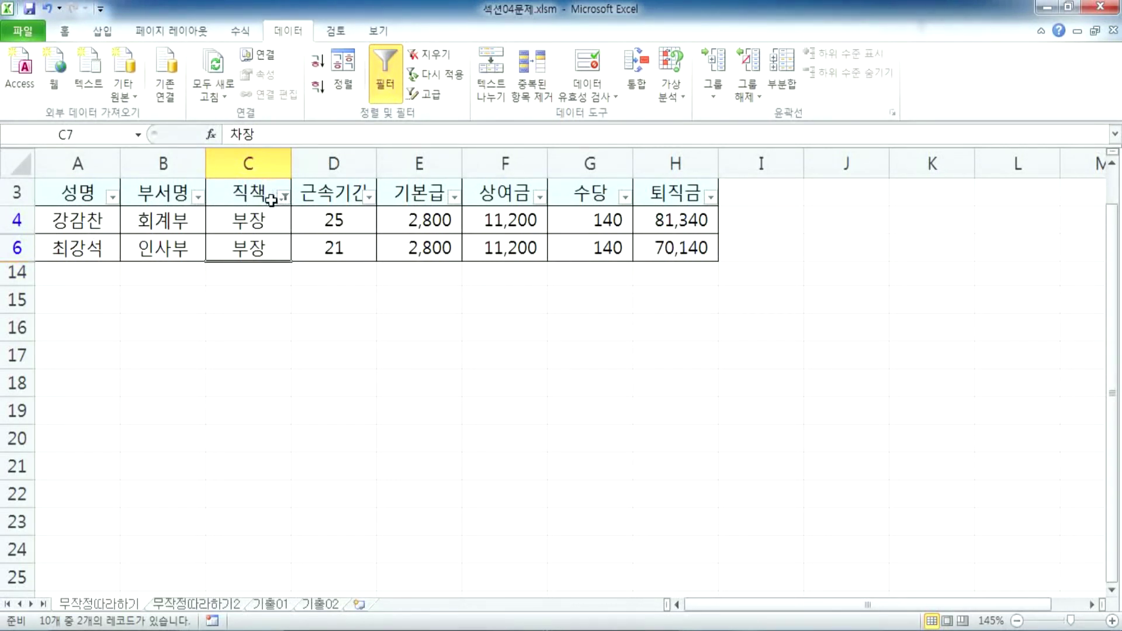
{"action": "scroll", "coordinate": [271, 195], "scroll_direction": "up", "scroll_amount": 1}
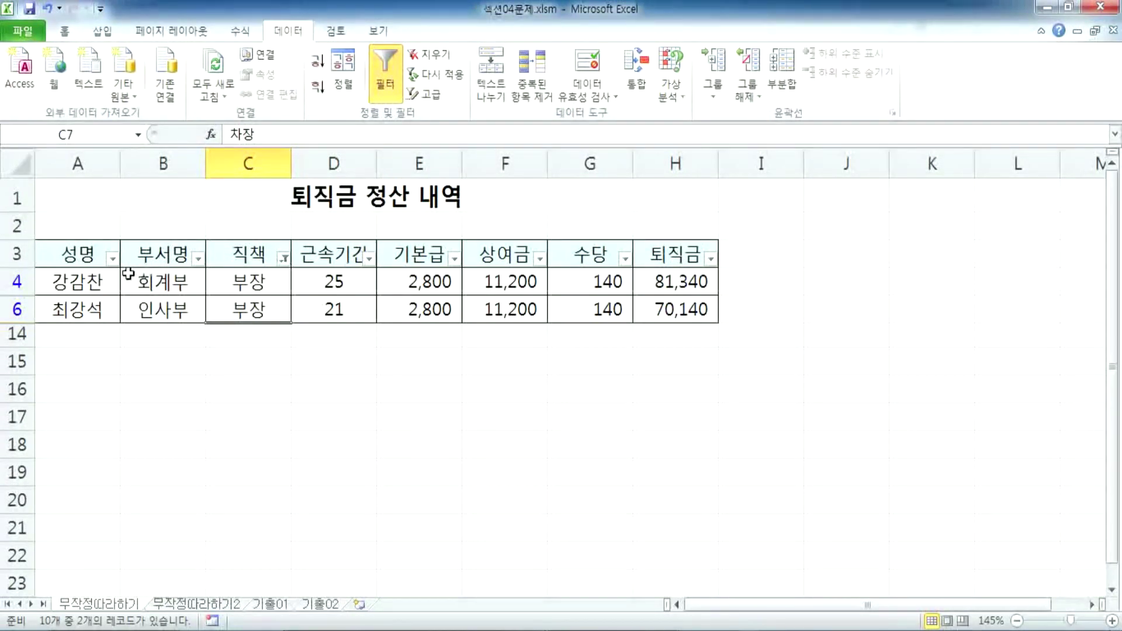
Change the 직책 column filter from 부장 to show only 과장 records
{"action": "scroll", "coordinate": [112, 277], "scroll_direction": "up", "scroll_amount": 3}
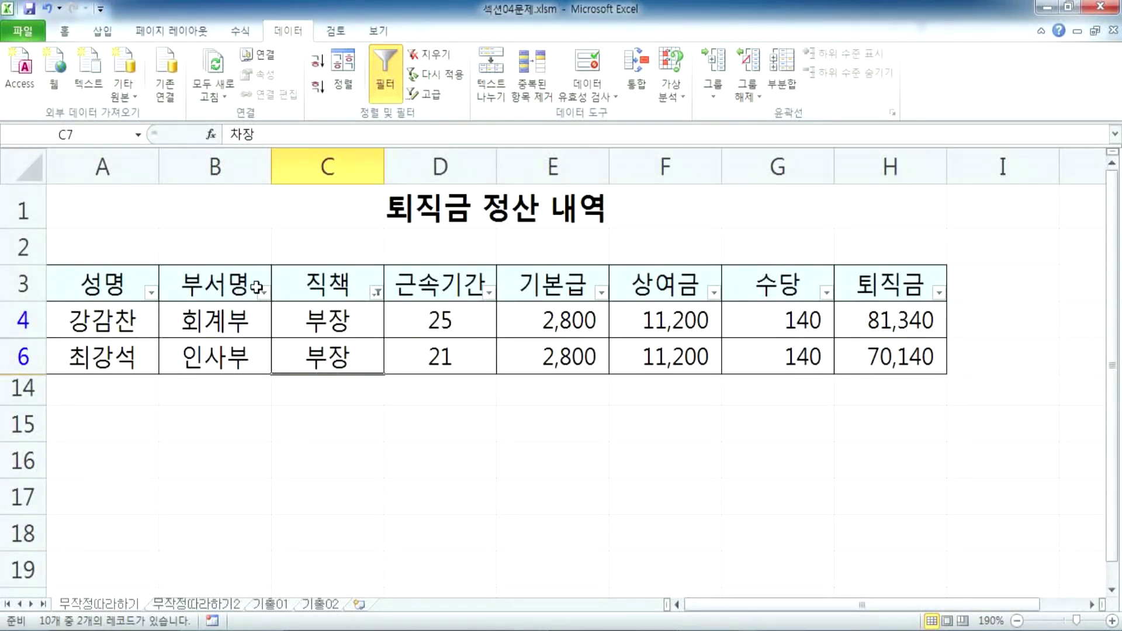
{"action": "left_click", "coordinate": [377, 294]}
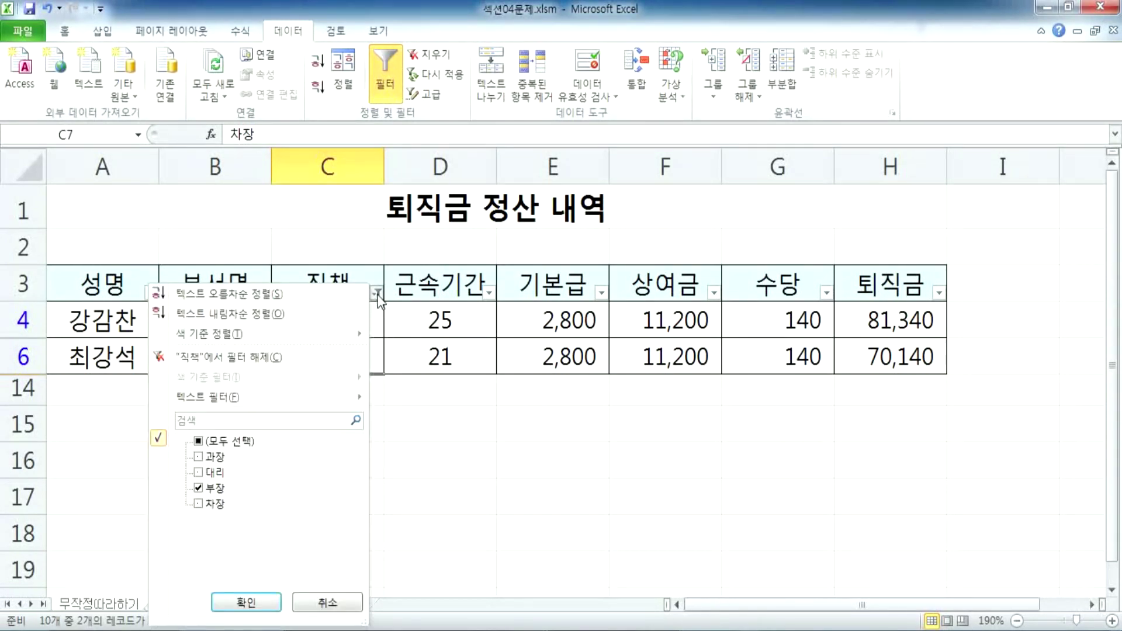
{"action": "left_click", "coordinate": [199, 488]}
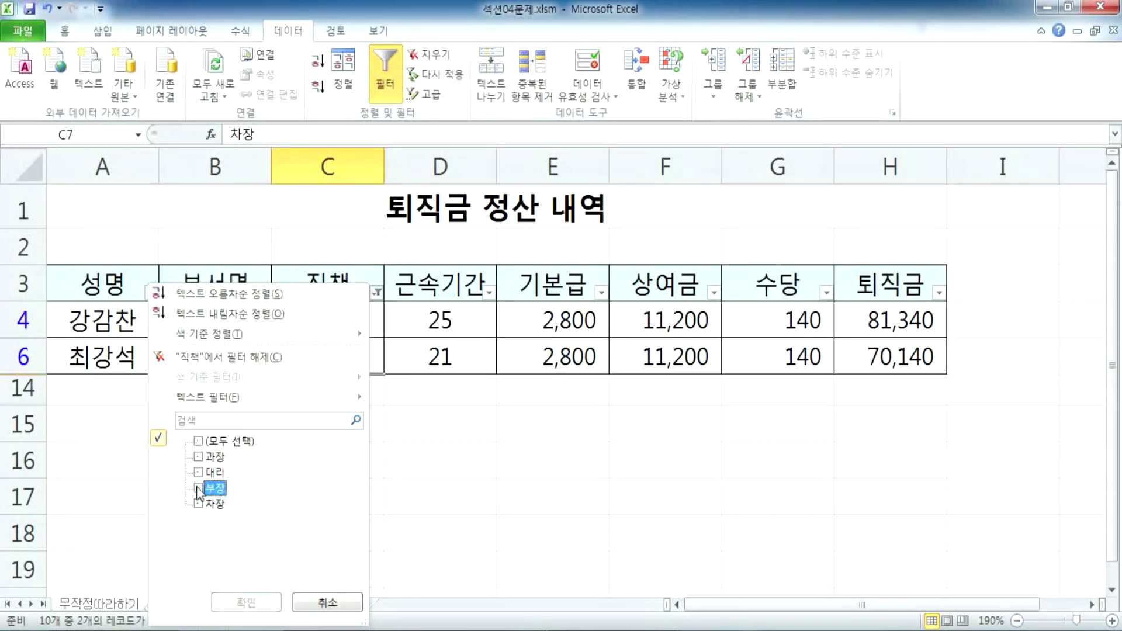
{"action": "left_click", "coordinate": [199, 456]}
{"action": "left_click", "coordinate": [248, 603]}
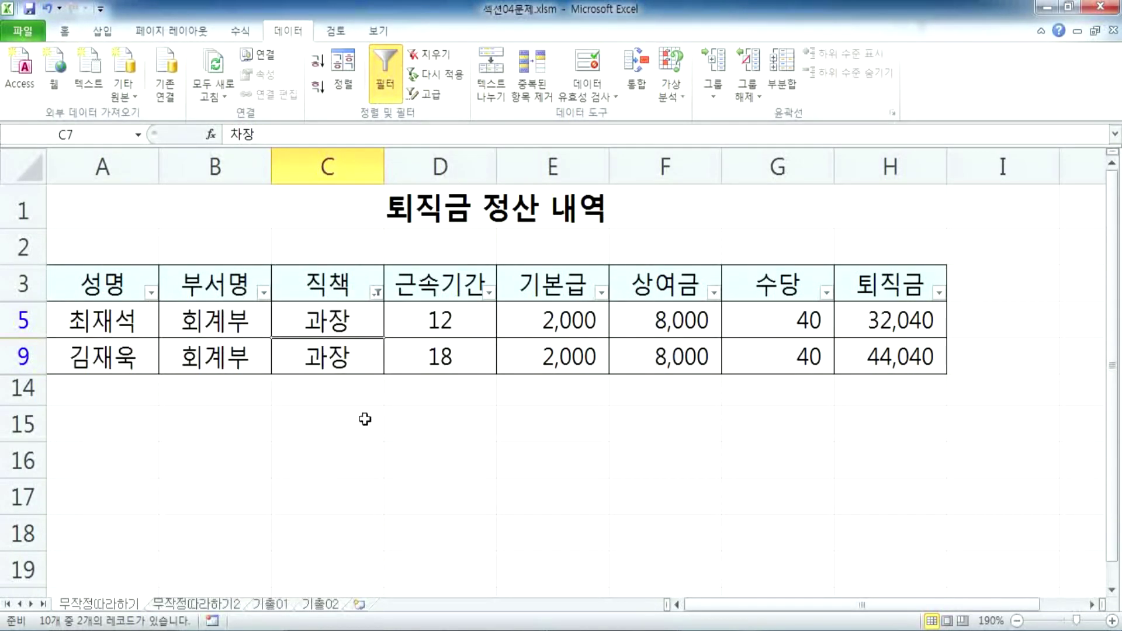
Add 대리 to the 직책 filter alongside 과장 and dismiss the Adobe IPC Broker error window
{"action": "left_click", "coordinate": [377, 293]}
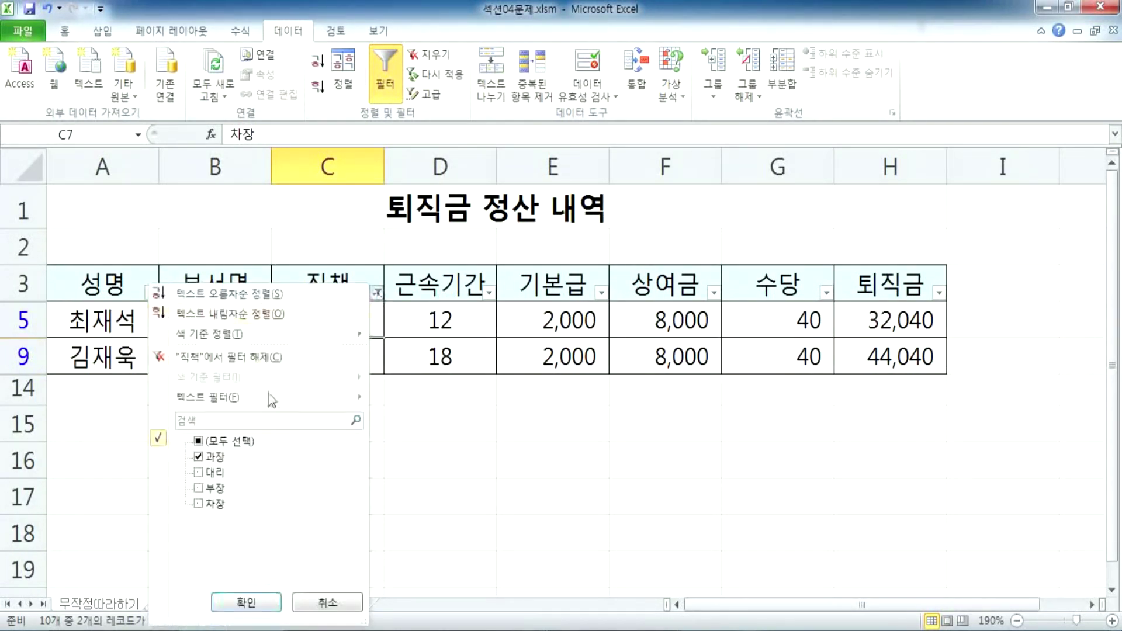
{"action": "left_click", "coordinate": [214, 475]}
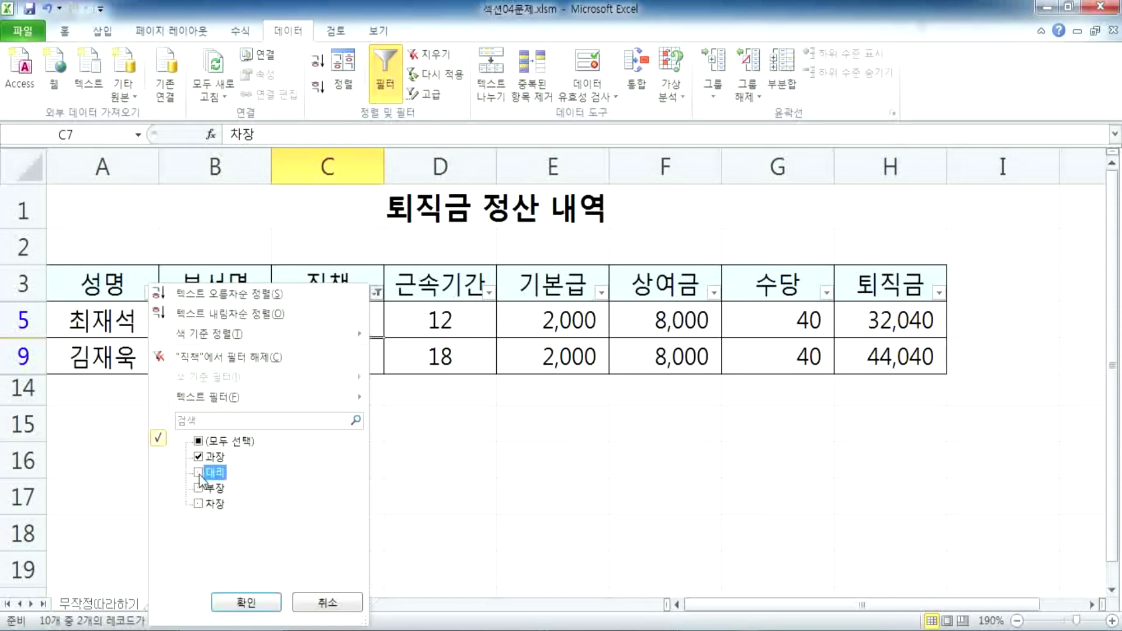
{"action": "left_click", "coordinate": [246, 603]}
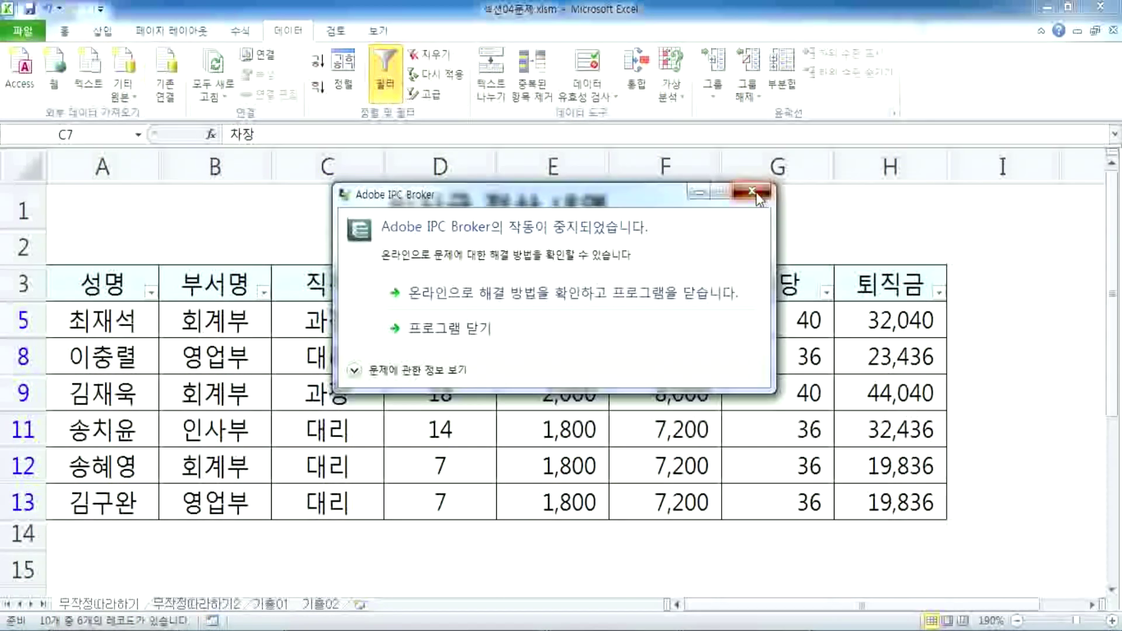
{"action": "left_click", "coordinate": [757, 197]}
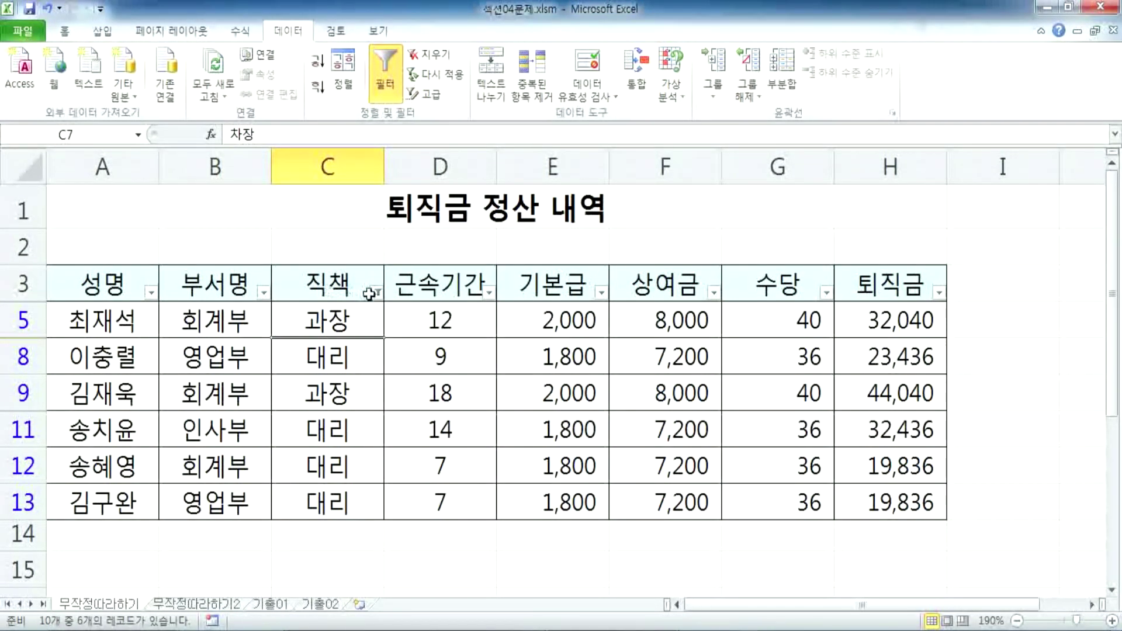
Clear the filter from the 직책 column only
{"action": "left_click", "coordinate": [377, 292]}
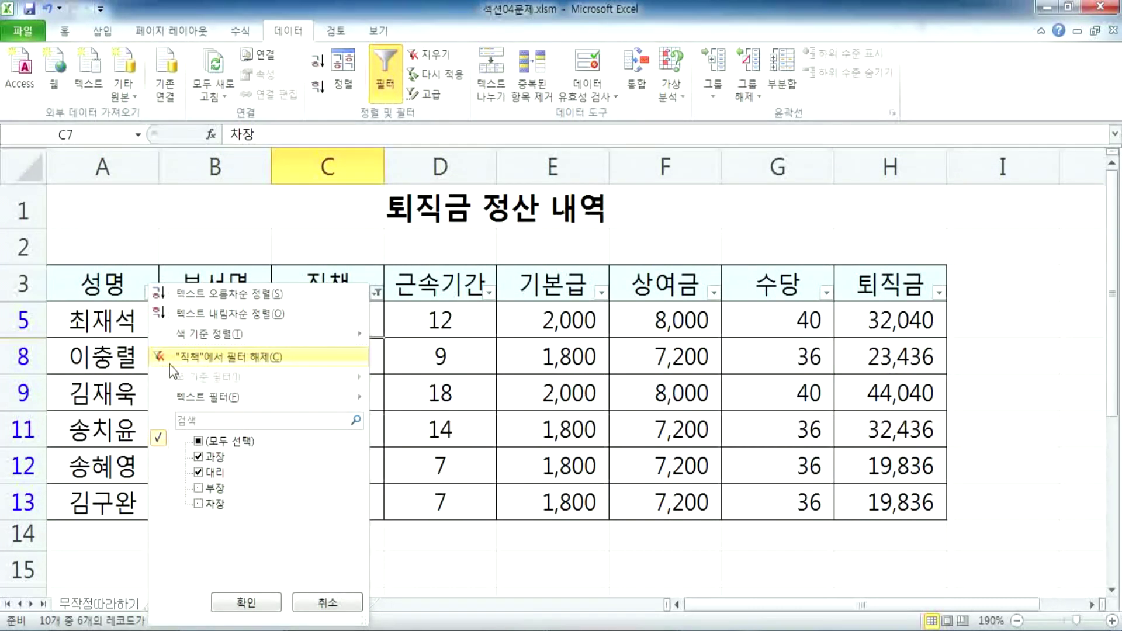
{"action": "left_click", "coordinate": [236, 360]}
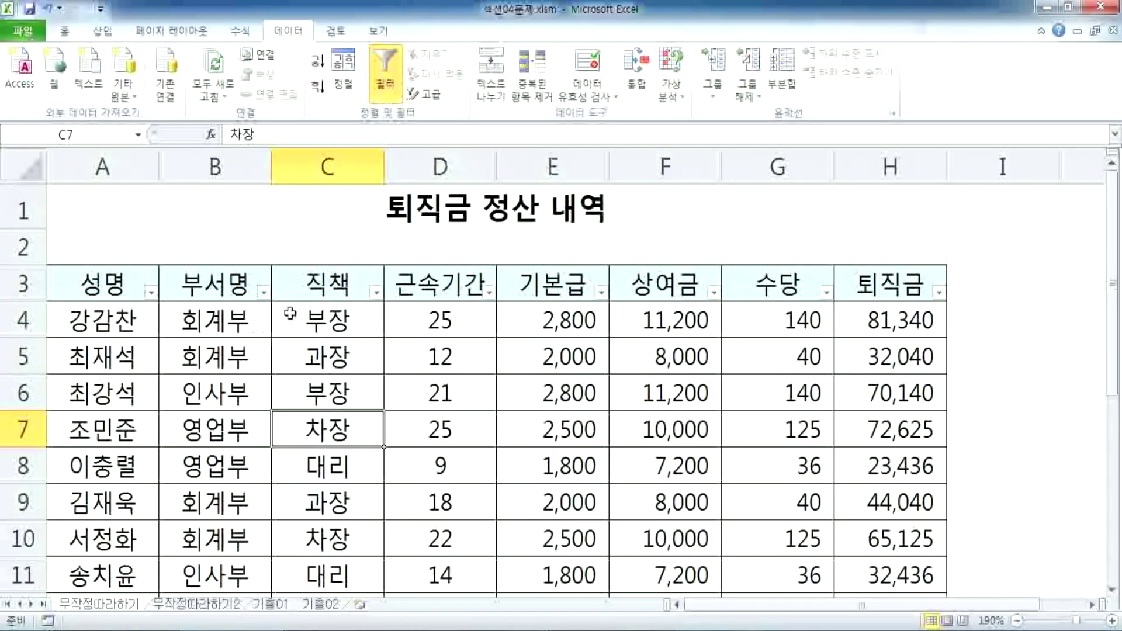
{"action": "scroll", "coordinate": [291, 295], "scroll_direction": "down", "scroll_amount": 1}
{"action": "scroll", "coordinate": [291, 296], "scroll_direction": "up", "scroll_amount": 1}
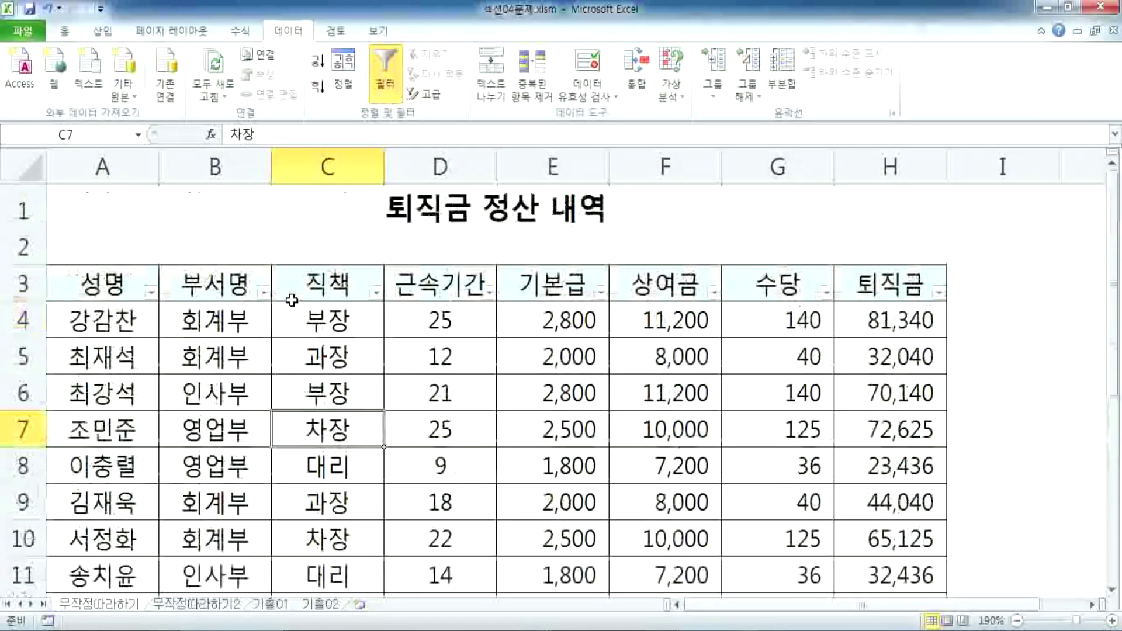
Filter the 부서명 column to 영업부 only, excluding 인사부 and 회계부
{"action": "left_click", "coordinate": [264, 293]}
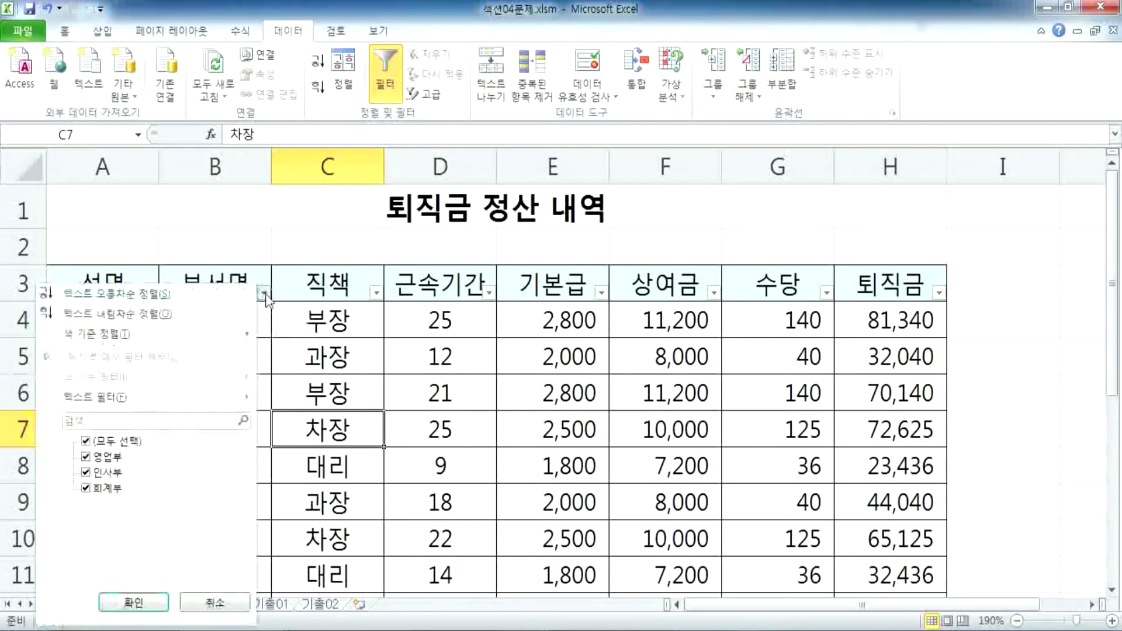
{"action": "left_click", "coordinate": [86, 472]}
{"action": "left_click", "coordinate": [86, 488]}
{"action": "left_click", "coordinate": [111, 461]}
{"action": "left_click", "coordinate": [111, 463]}
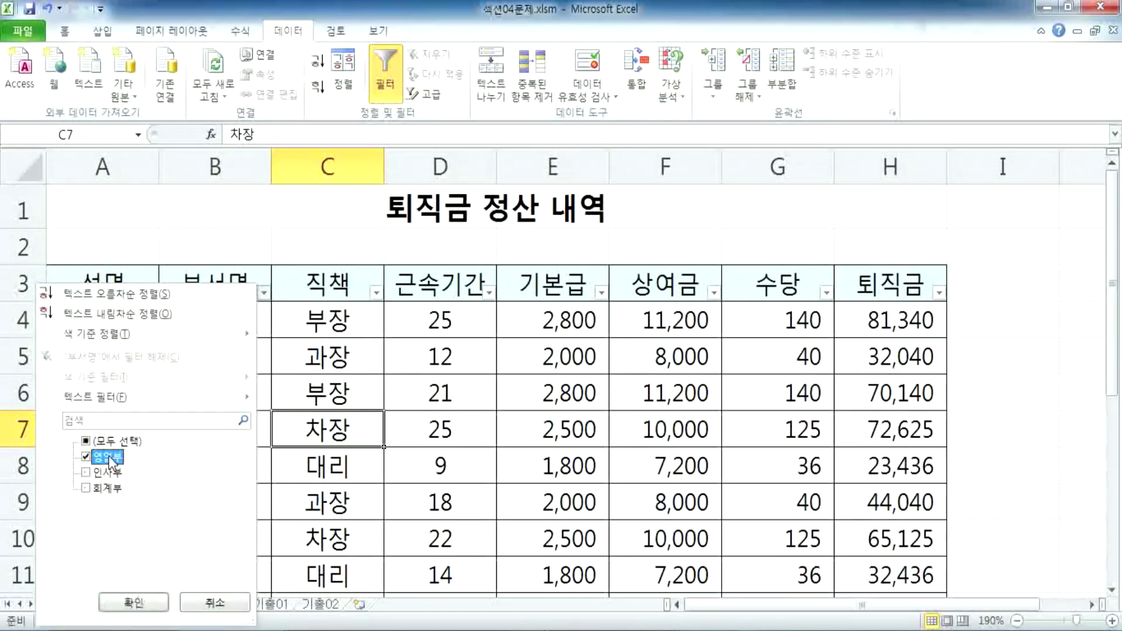
{"action": "left_click", "coordinate": [146, 602]}
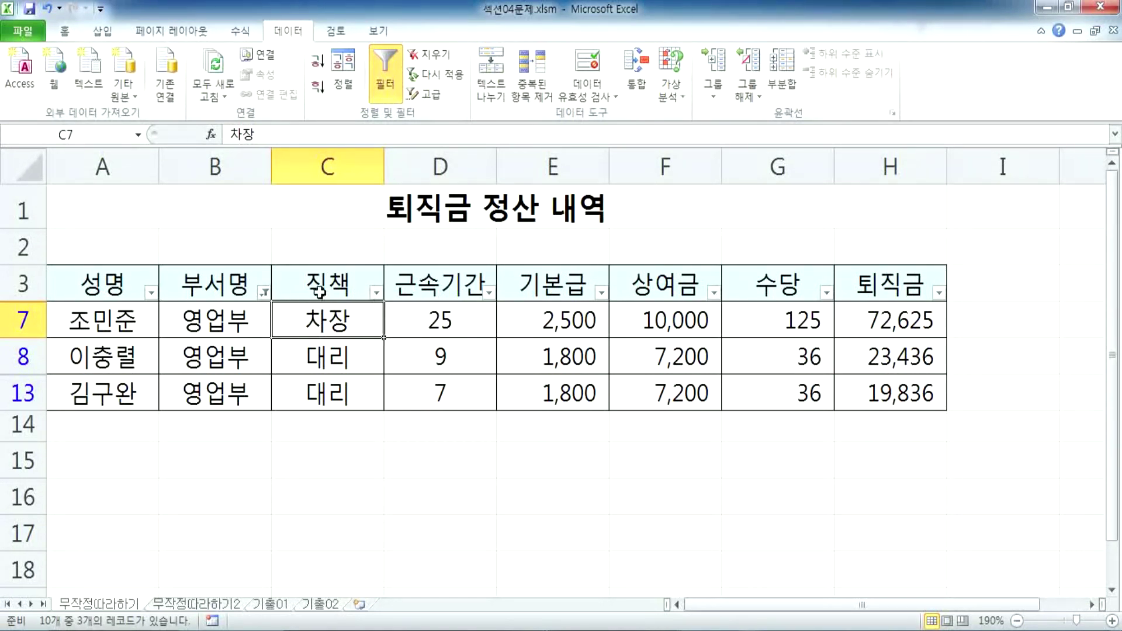
Exclude 차장 from the 직책 column so that only 영업부 records with 대리 remain, and check the department and position cells
{"action": "left_click", "coordinate": [376, 293]}
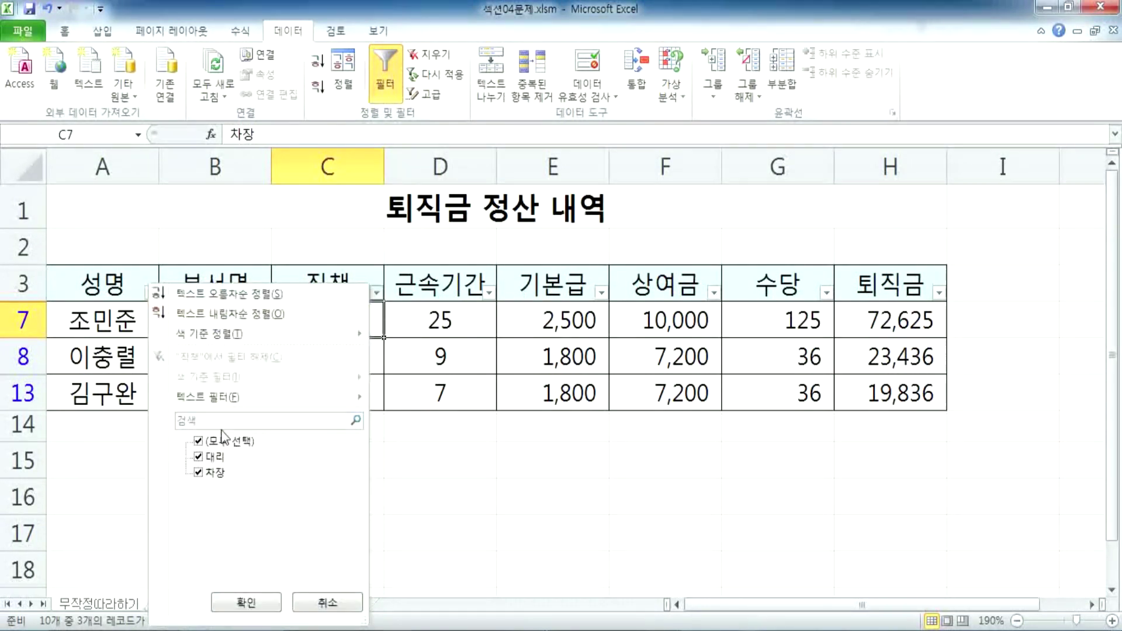
{"action": "left_click", "coordinate": [199, 472]}
{"action": "left_click", "coordinate": [228, 607]}
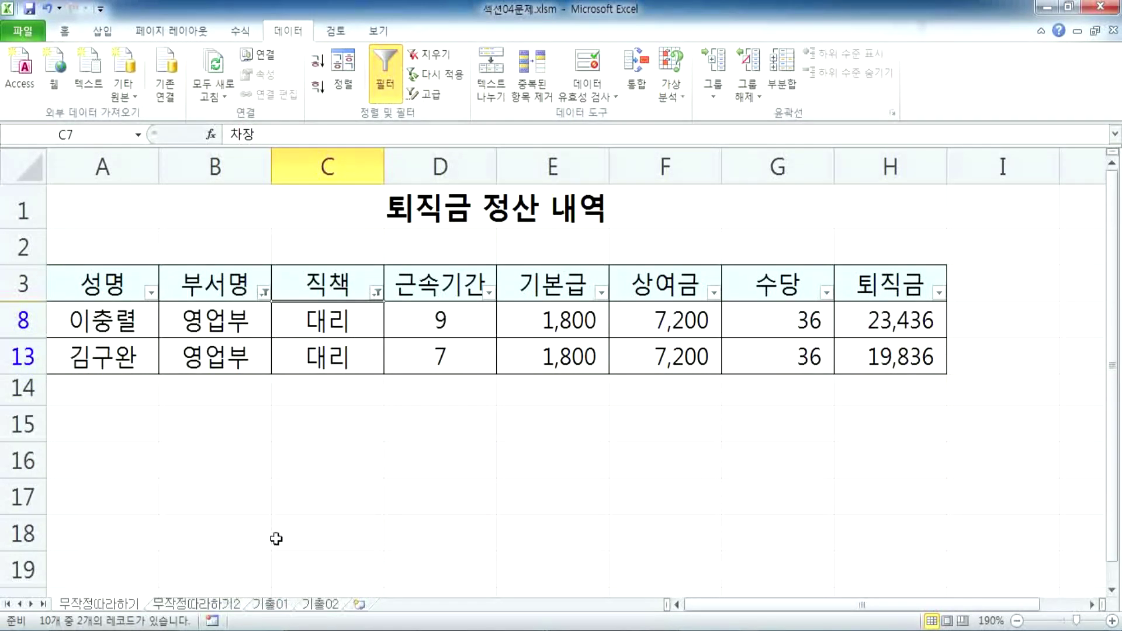
{"action": "left_click_drag", "start_coordinate": [222, 315], "coordinate": [304, 345]}
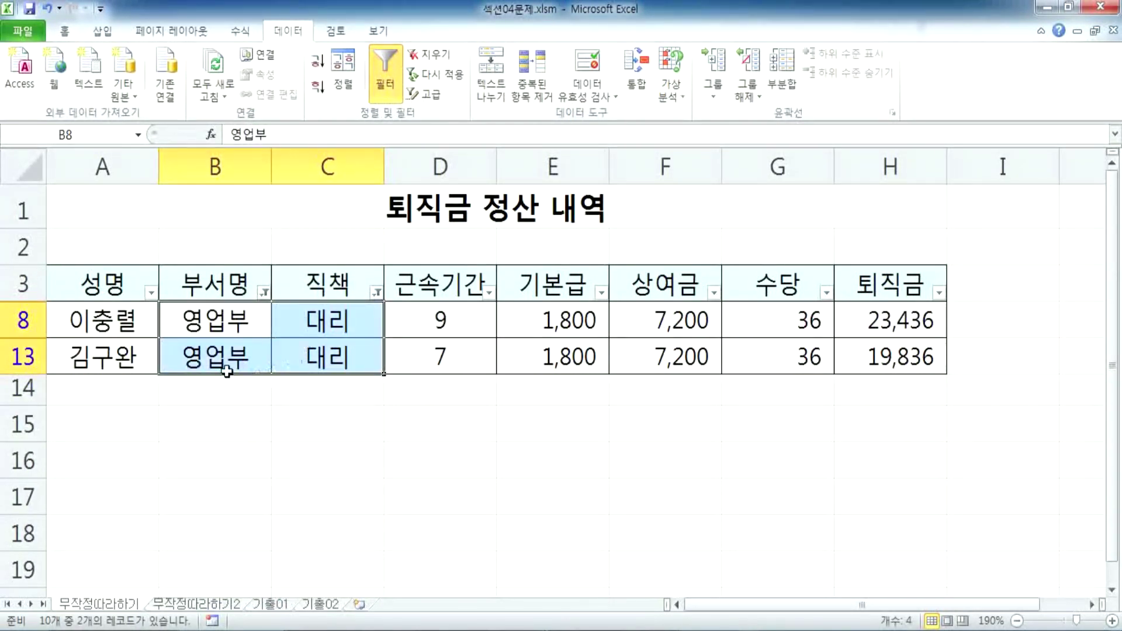
{"action": "left_click", "coordinate": [227, 344]}
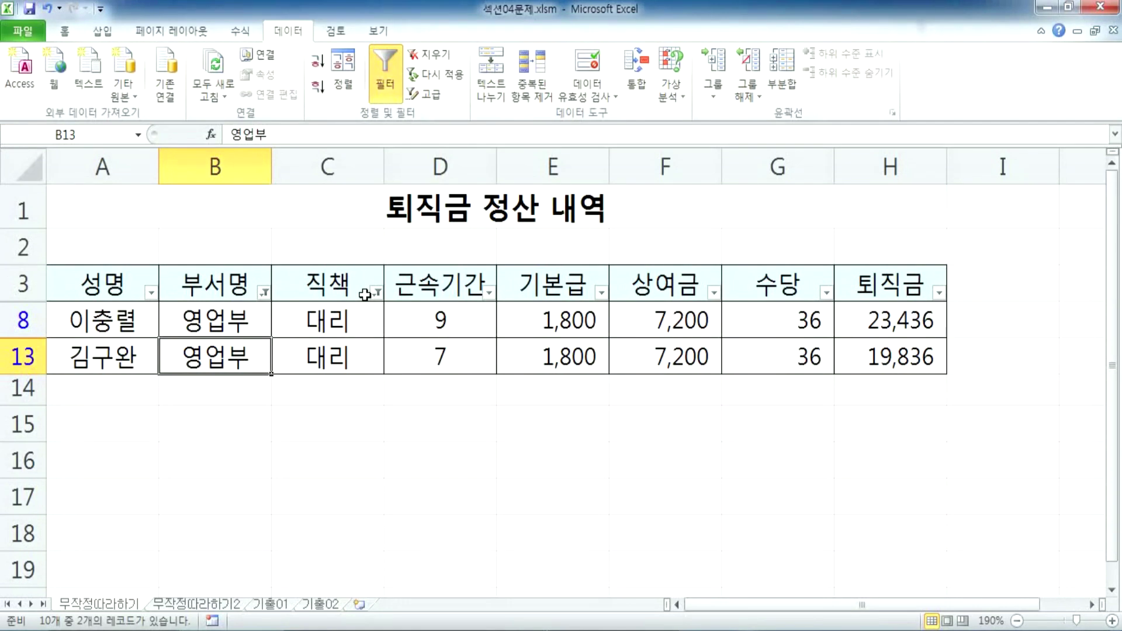
Clear all column filters from the table at once and check the 부서명 column's filter options
{"action": "left_click", "coordinate": [432, 58]}
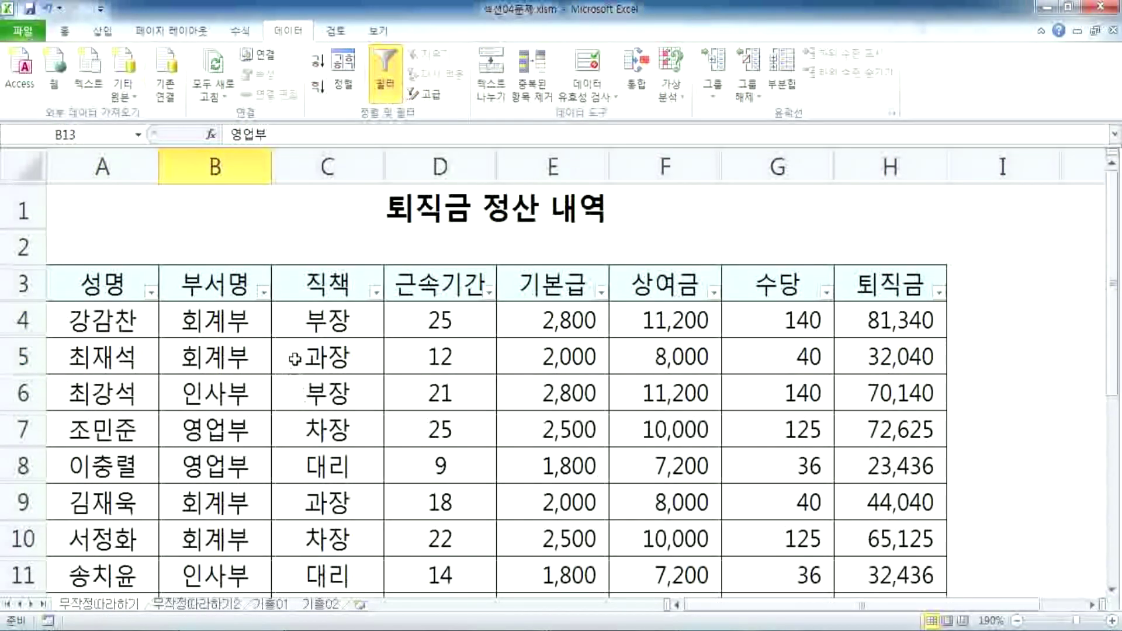
{"action": "left_click", "coordinate": [263, 292]}
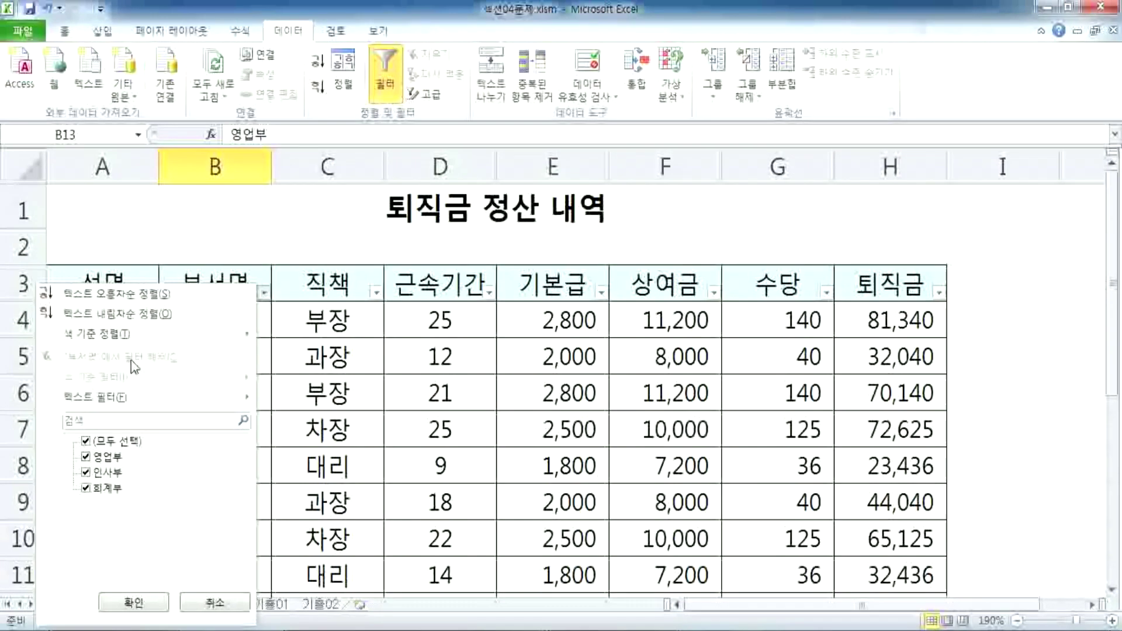
{"action": "left_click", "coordinate": [315, 374]}
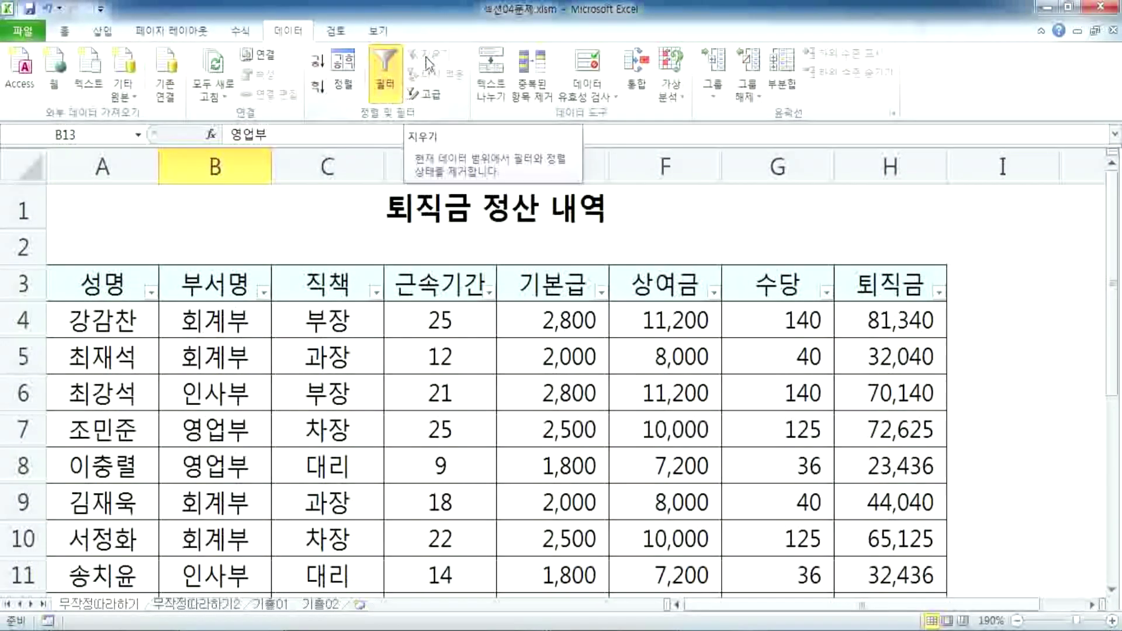
{"action": "scroll", "coordinate": [280, 386], "scroll_direction": "down", "scroll_amount": 2}
{"action": "scroll", "coordinate": [273, 389], "scroll_direction": "up", "scroll_amount": 2}
{"action": "scroll", "coordinate": [270, 388], "scroll_direction": "down", "scroll_amount": 1}
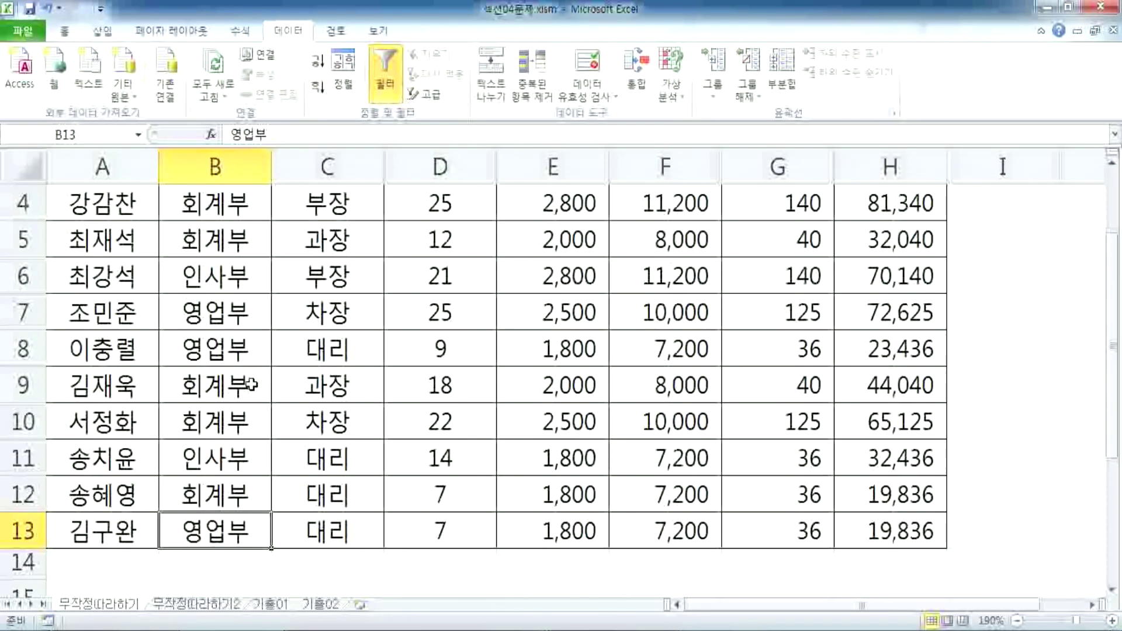
{"action": "scroll", "coordinate": [251, 384], "scroll_direction": "up", "scroll_amount": 1}
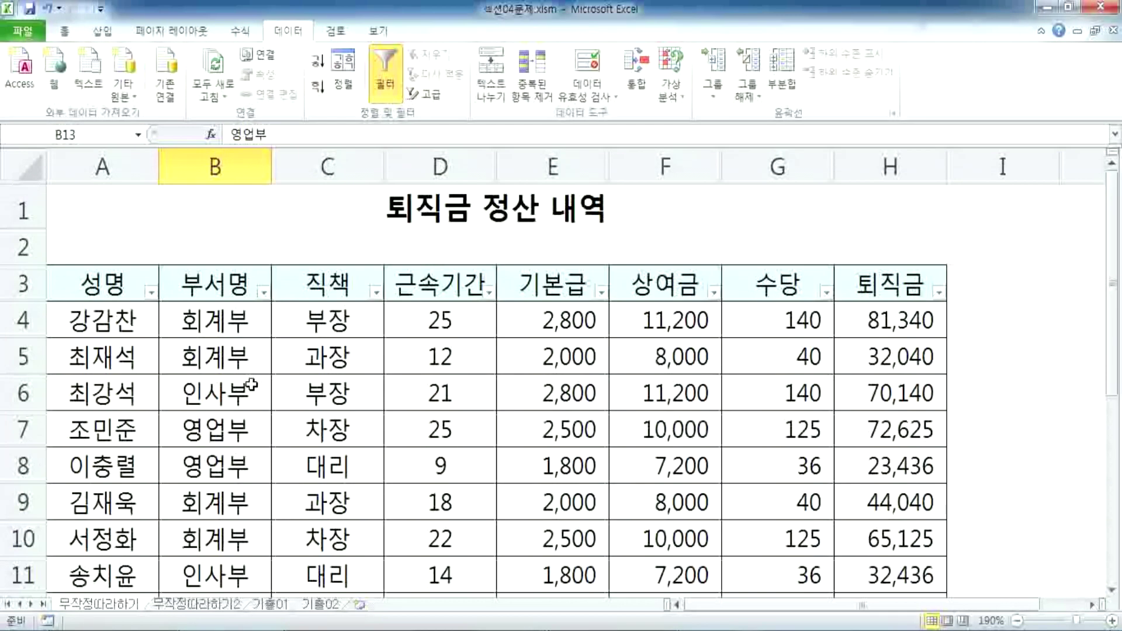
Examine the number filter conditions offered for the 퇴직금 column without applying one
{"action": "left_click", "coordinate": [941, 294]}
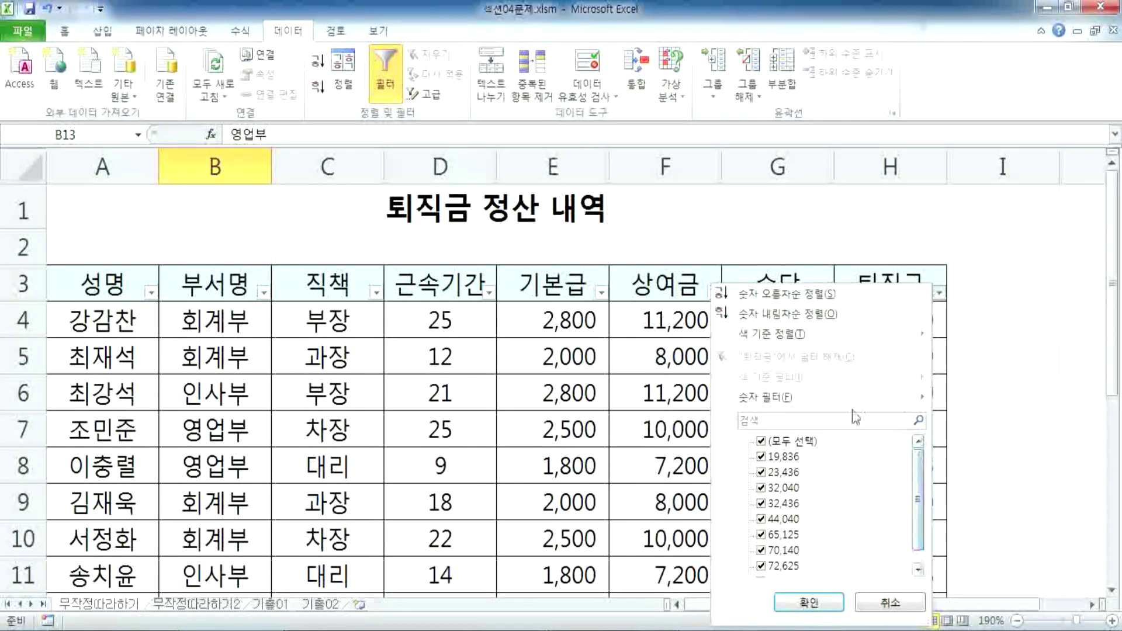
{"action": "mouse_move", "coordinate": [787, 397]}
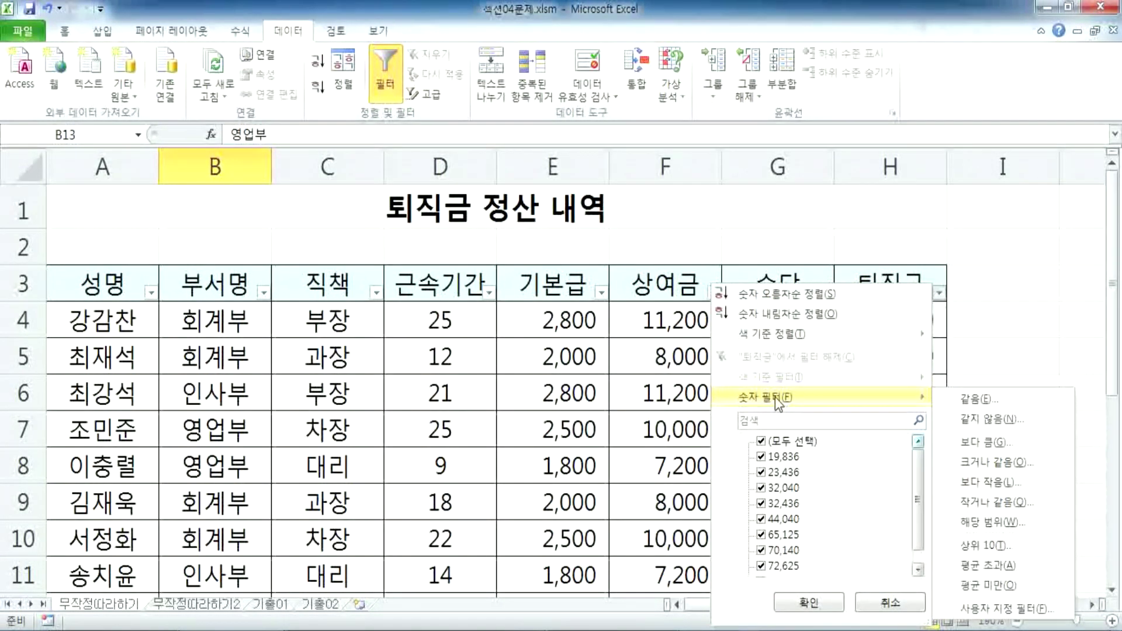
{"action": "left_click", "coordinate": [335, 333]}
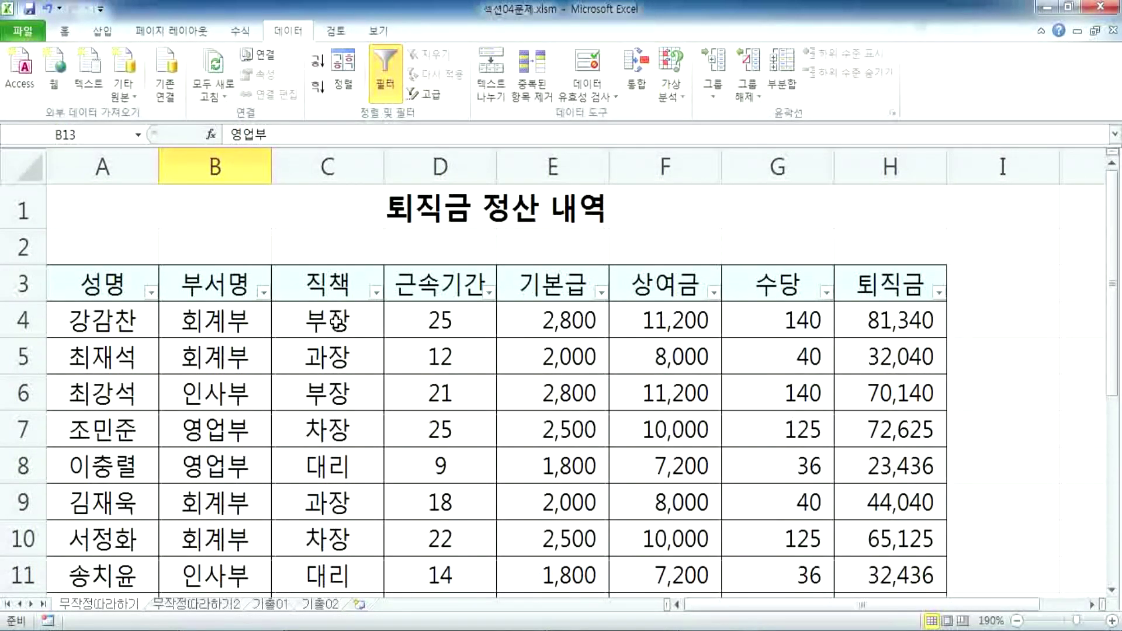
{"action": "scroll", "coordinate": [988, 313], "scroll_direction": "down", "scroll_amount": 1}
{"action": "scroll", "coordinate": [988, 315], "scroll_direction": "up", "scroll_amount": 1}
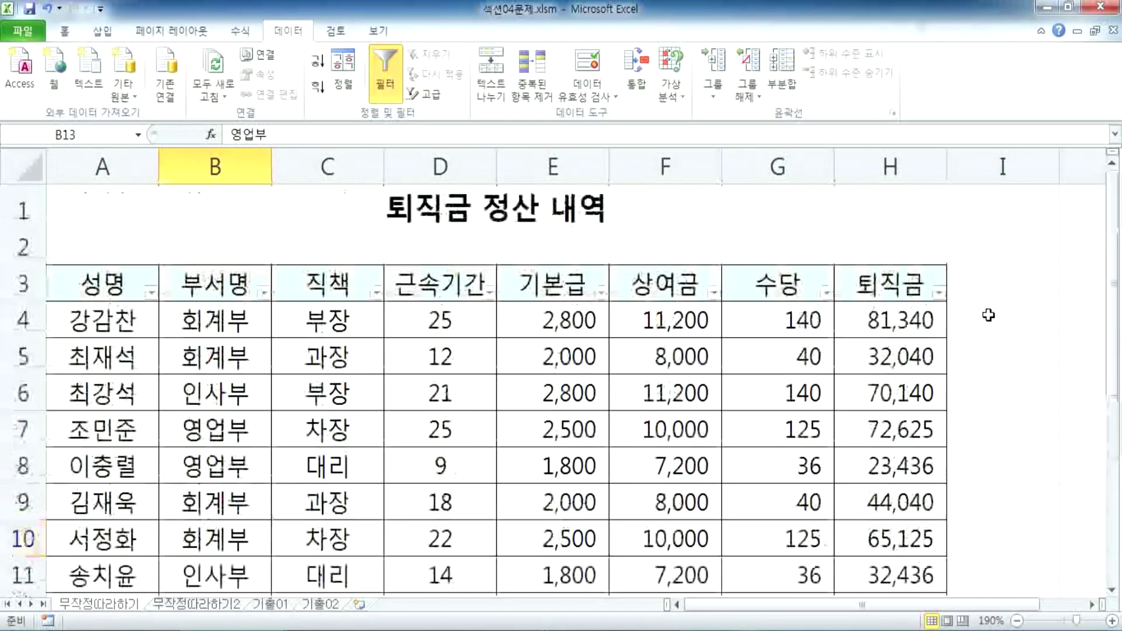
Filter the 퇴직금 column to show only records greater than or equal to 50000
{"action": "left_click", "coordinate": [937, 295]}
{"action": "mouse_move", "coordinate": [815, 398]}
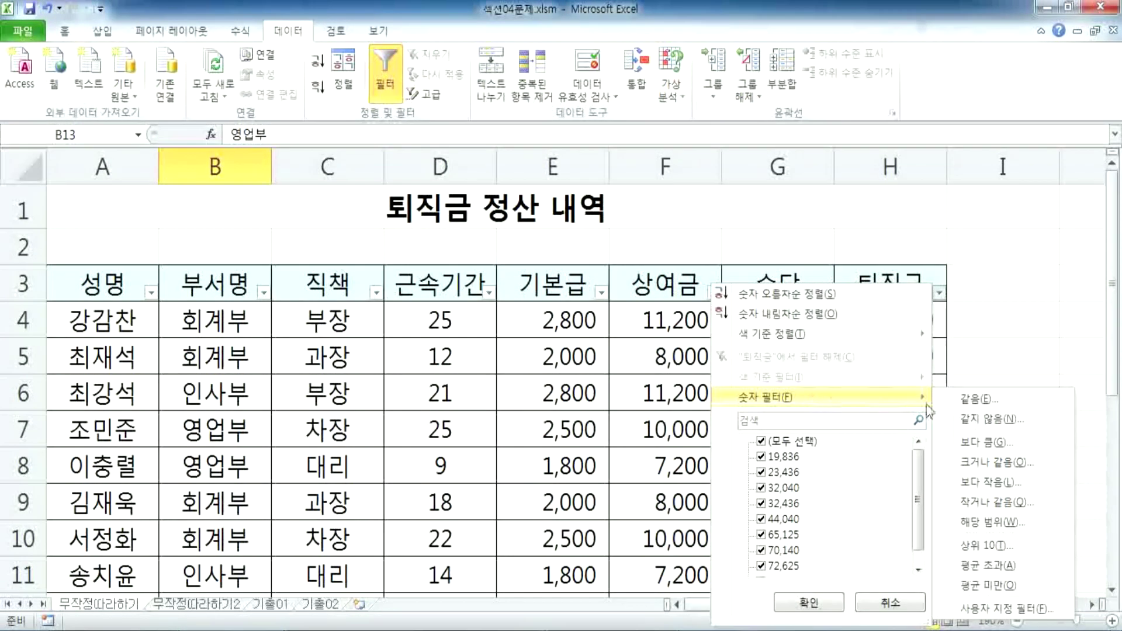
{"action": "left_click", "coordinate": [965, 463]}
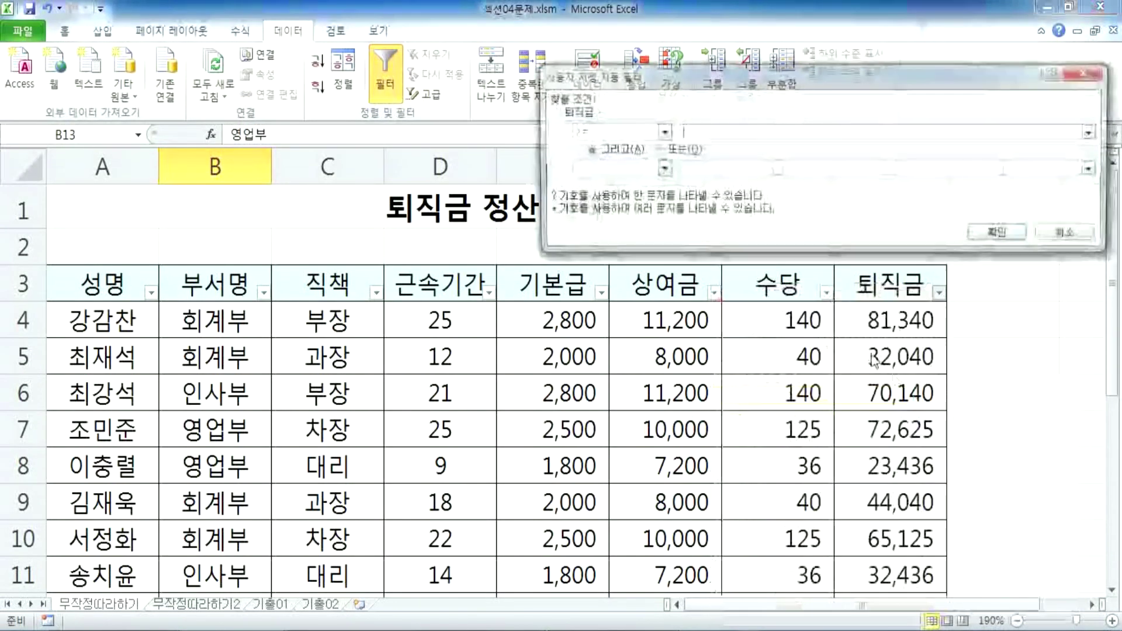
{"action": "type", "text": "50000"}
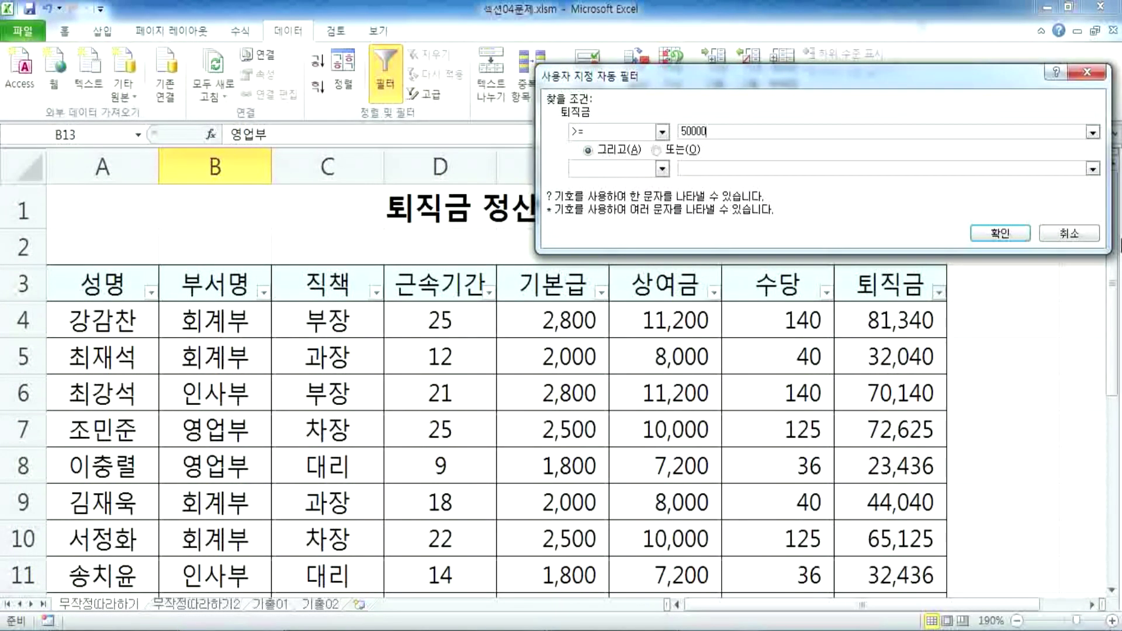
{"action": "key", "text": "Return"}
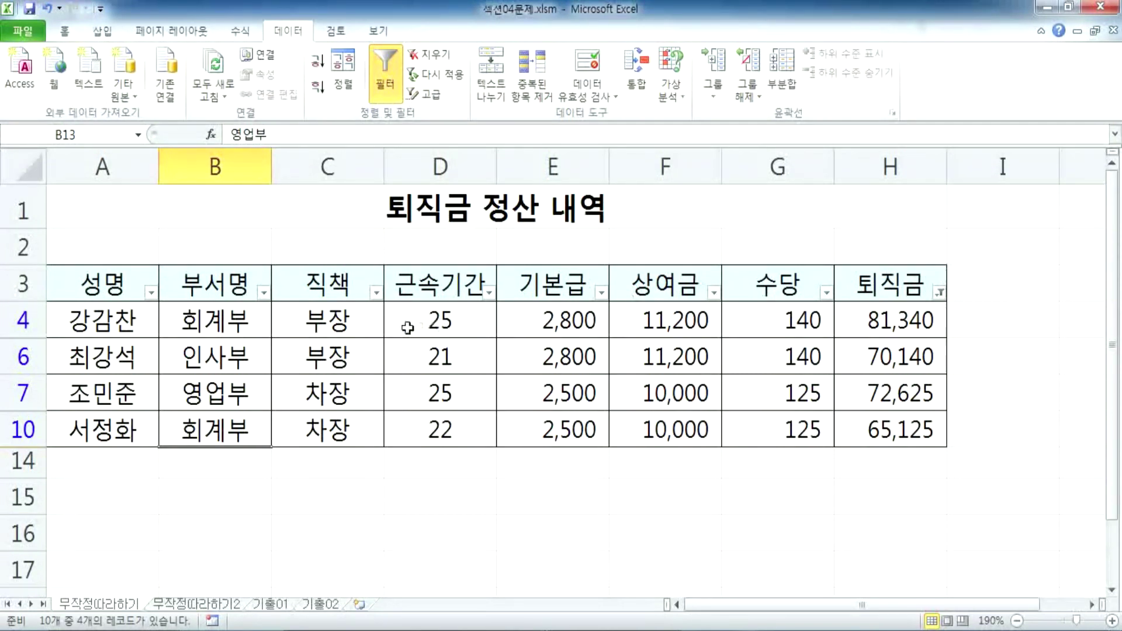
Remove the automatic filter from the table, turning it on and off once more to compare the headers with and without filters
{"action": "left_click", "coordinate": [386, 82]}
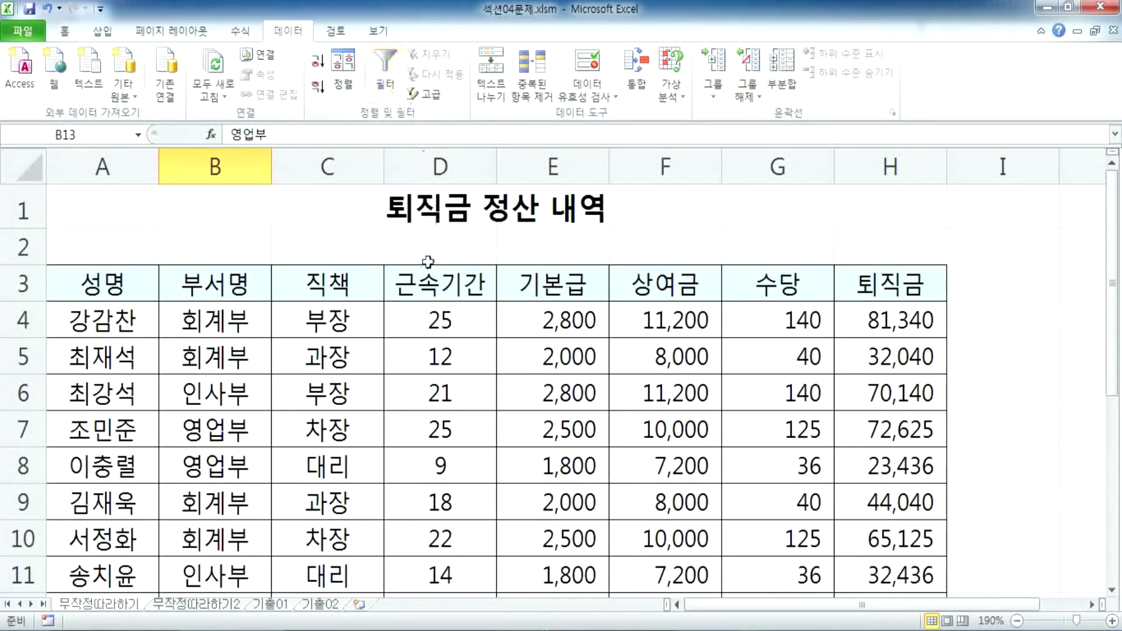
{"action": "scroll", "coordinate": [399, 293], "scroll_direction": "down", "scroll_amount": 2}
{"action": "scroll", "coordinate": [399, 294], "scroll_direction": "up", "scroll_amount": 2}
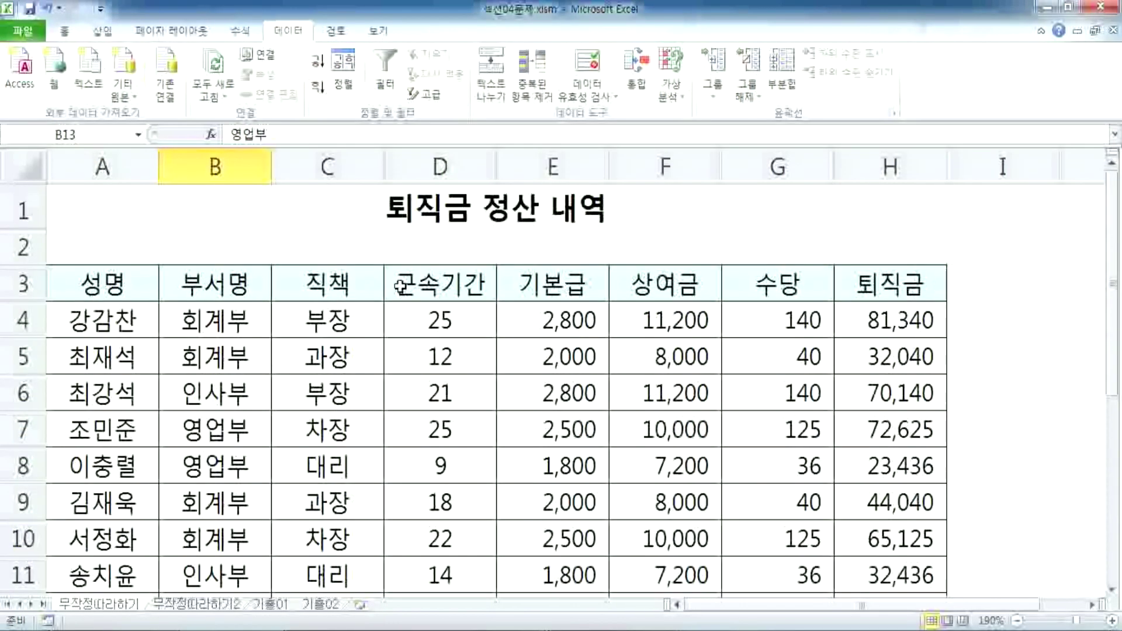
{"action": "left_click", "coordinate": [385, 65]}
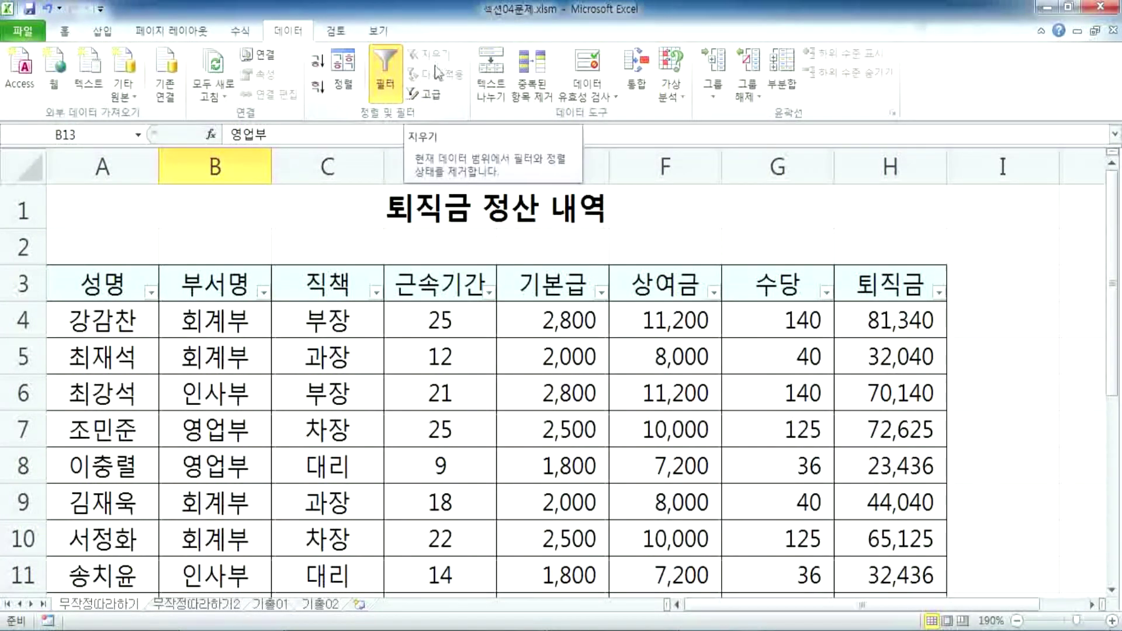
{"action": "left_click", "coordinate": [393, 88]}
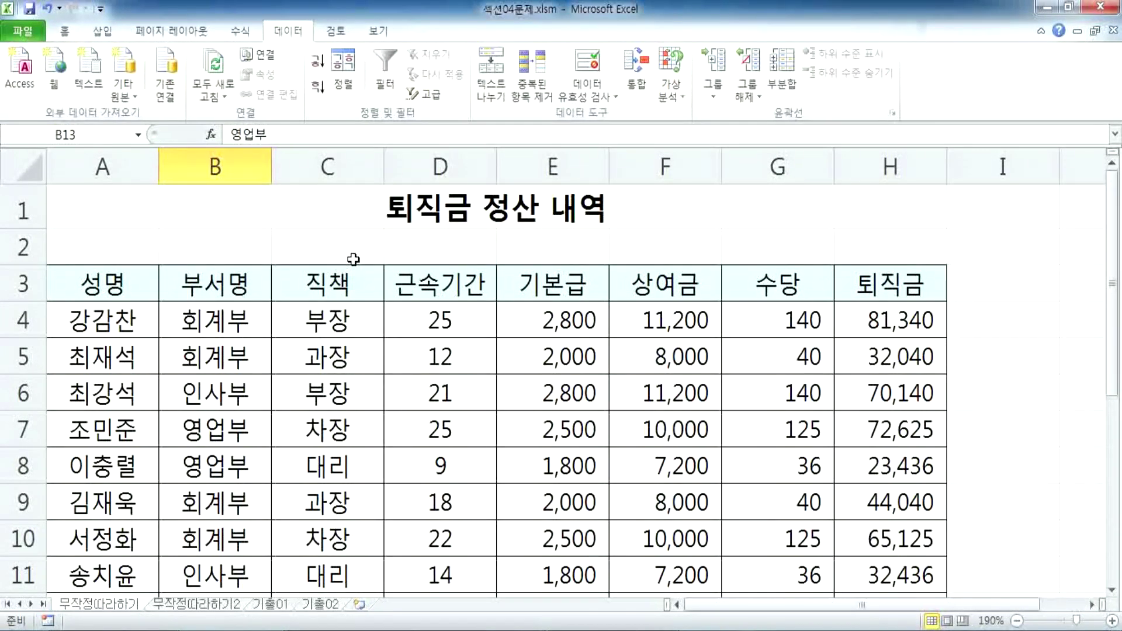
{"action": "left_click", "coordinate": [350, 77]}
{"action": "key", "text": "Escape"}
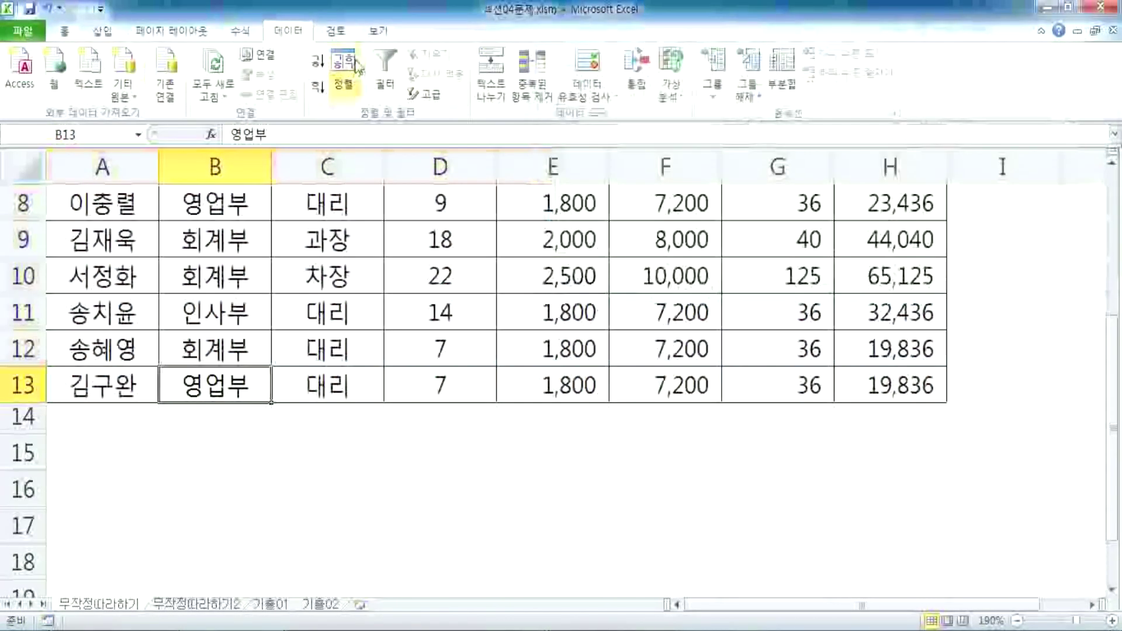
Reapply the automatic filter to the table from cell C4 and look over its unfiltered records
{"action": "scroll", "coordinate": [433, 280], "scroll_direction": "up", "scroll_amount": 3}
{"action": "left_click", "coordinate": [346, 304]}
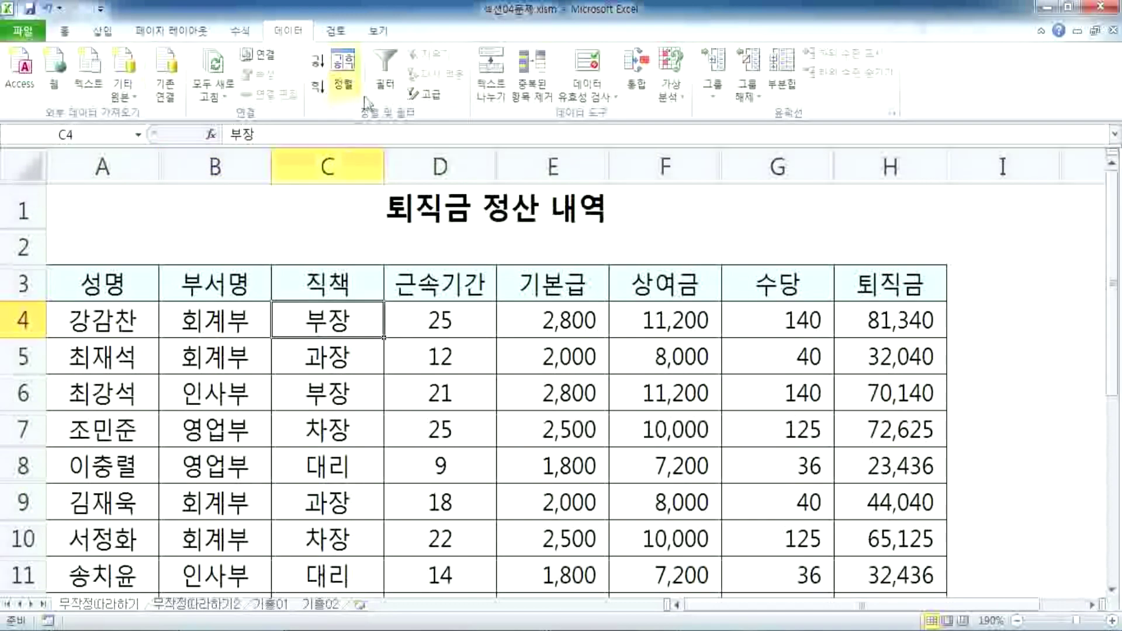
{"action": "left_click", "coordinate": [386, 70]}
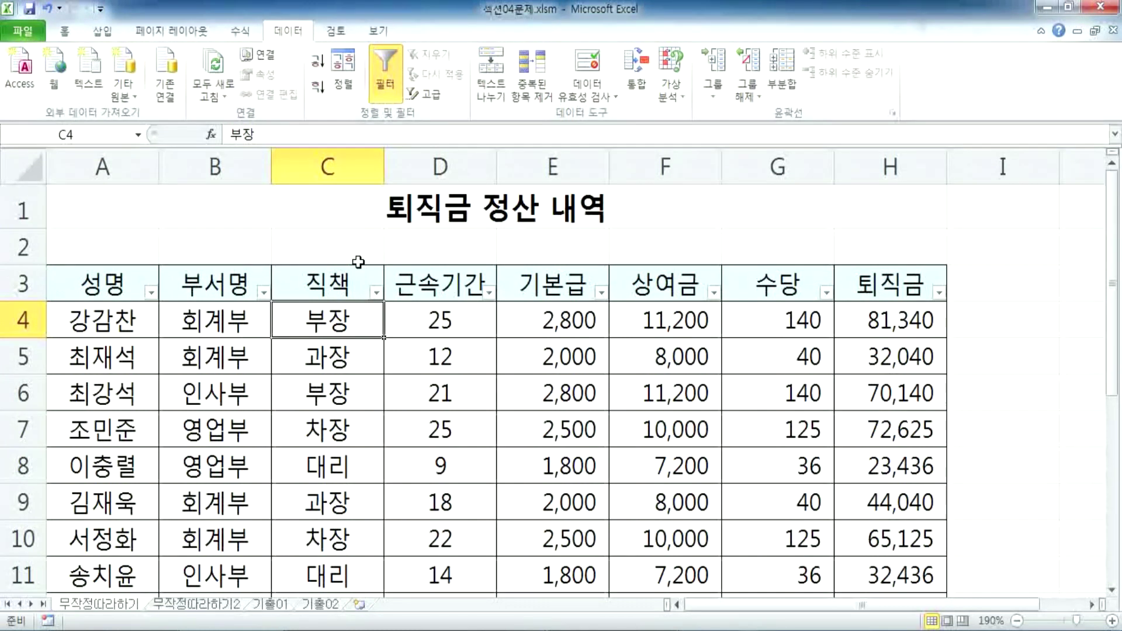
{"action": "scroll", "coordinate": [451, 310], "scroll_direction": "down", "scroll_amount": 1}
{"action": "scroll", "coordinate": [450, 312], "scroll_direction": "up", "scroll_amount": 1}
{"action": "scroll", "coordinate": [480, 308], "scroll_direction": "down", "scroll_amount": 1}
{"action": "scroll", "coordinate": [490, 295], "scroll_direction": "up", "scroll_amount": 1}
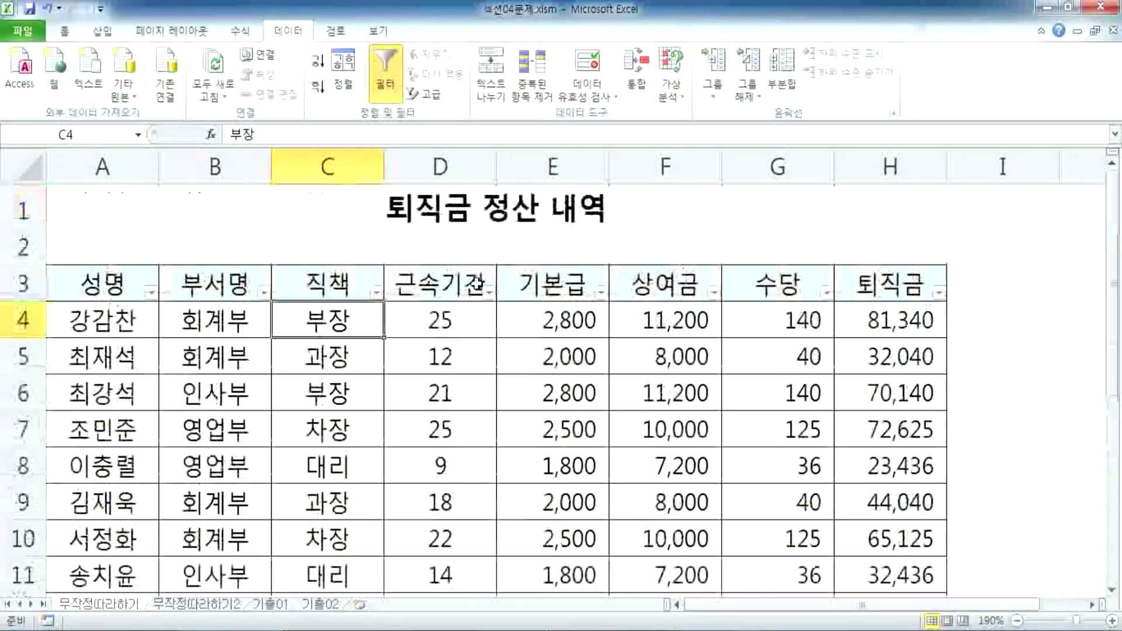
Filter the 근속기간 column to values greater than or equal to 15 and check the service period in D9
{"action": "left_click", "coordinate": [487, 293]}
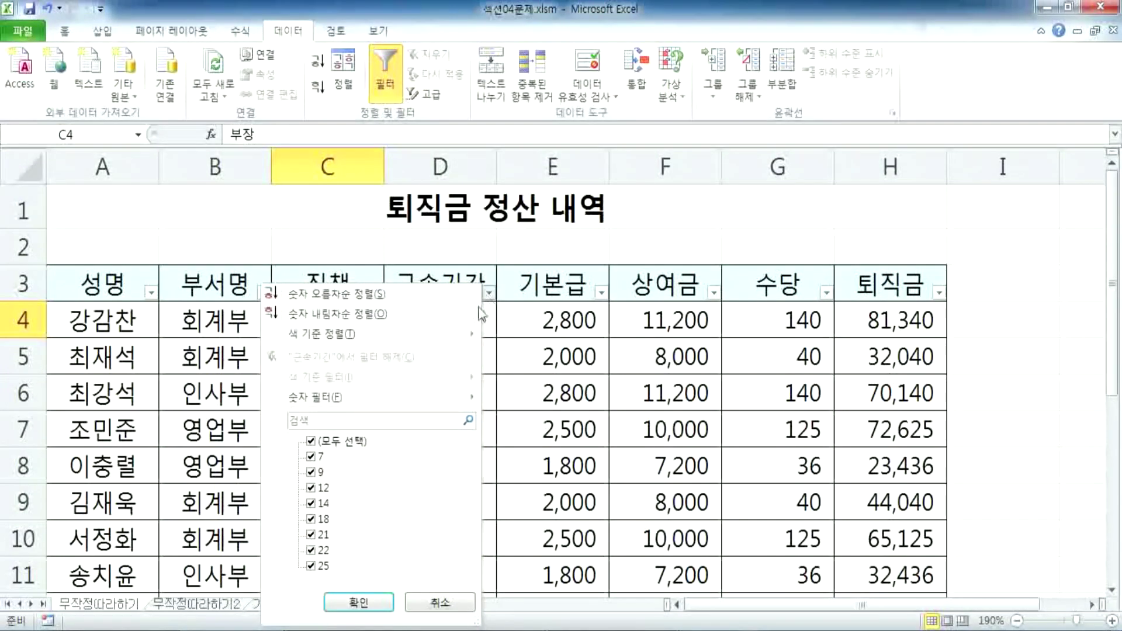
{"action": "mouse_move", "coordinate": [410, 402]}
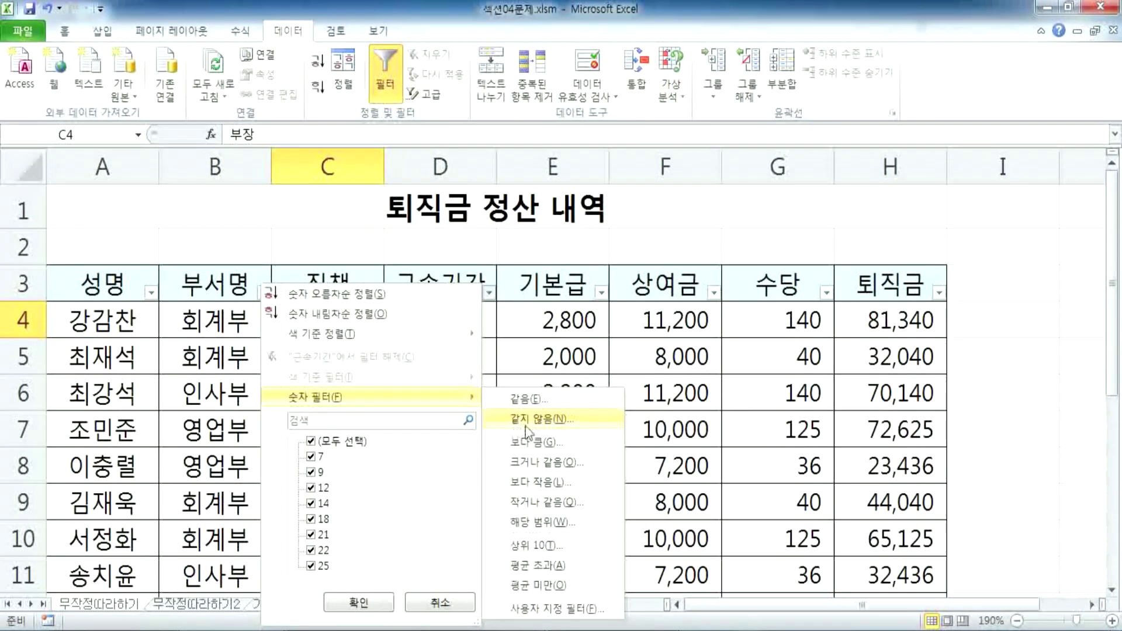
{"action": "left_click", "coordinate": [531, 462]}
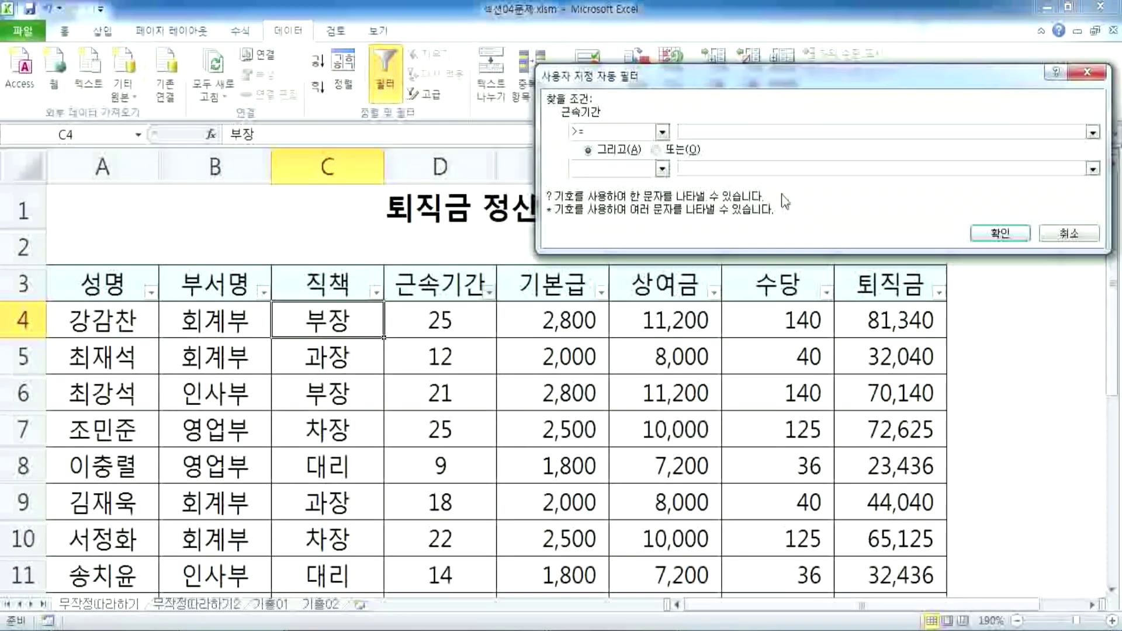
{"action": "type", "text": "15"}
{"action": "key", "text": "Return"}
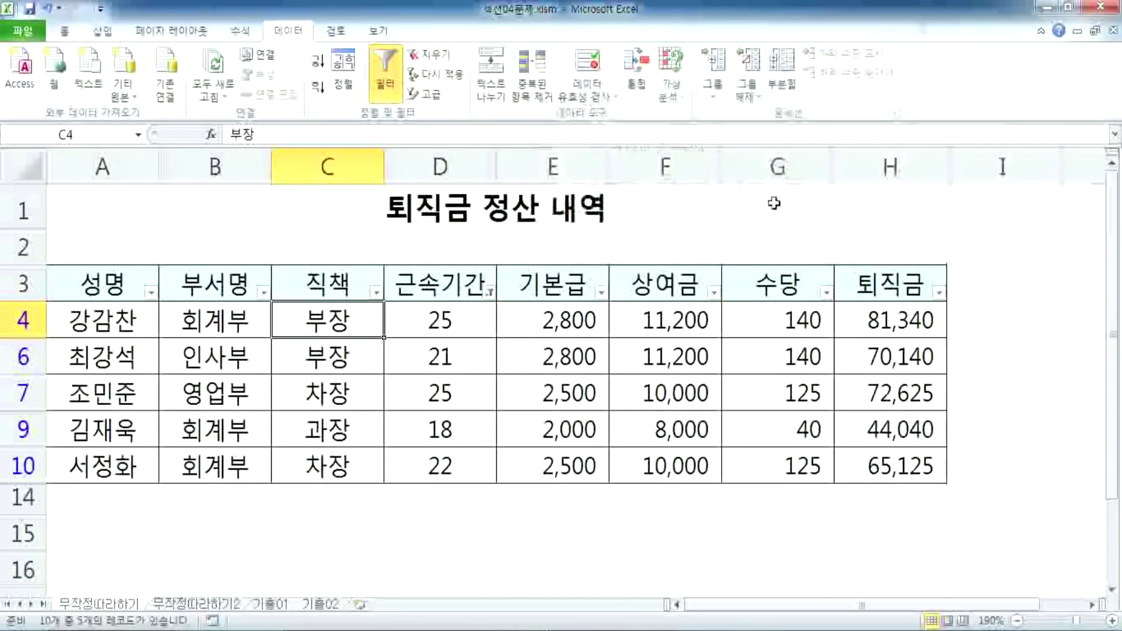
{"action": "scroll", "coordinate": [473, 360], "scroll_direction": "down", "scroll_amount": 2, "text": "ctrl"}
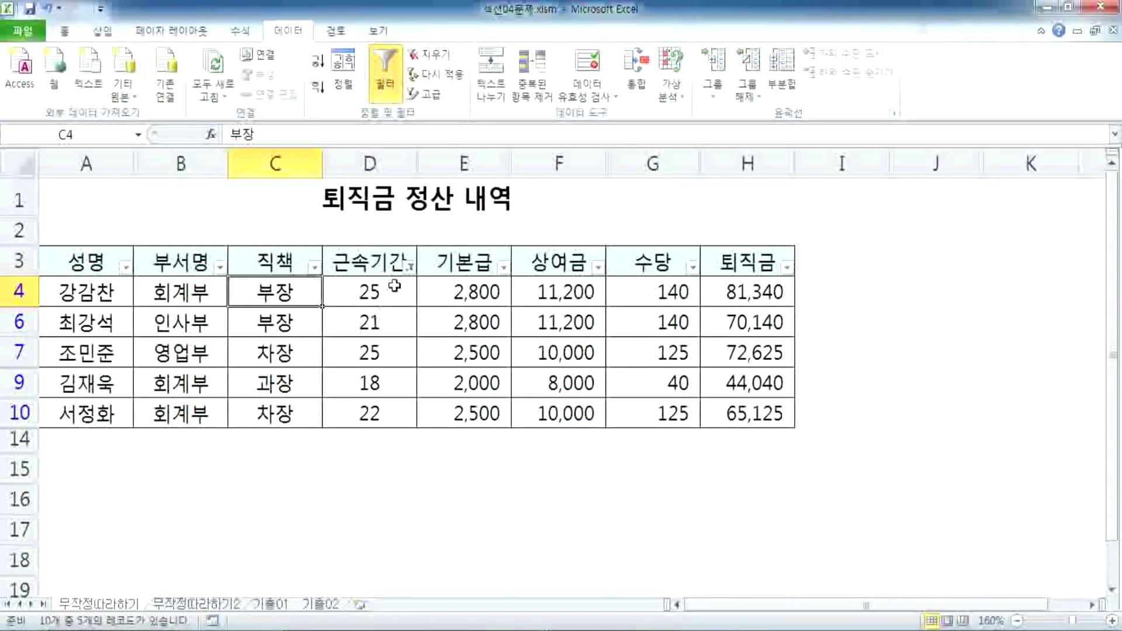
{"action": "left_click", "coordinate": [399, 385]}
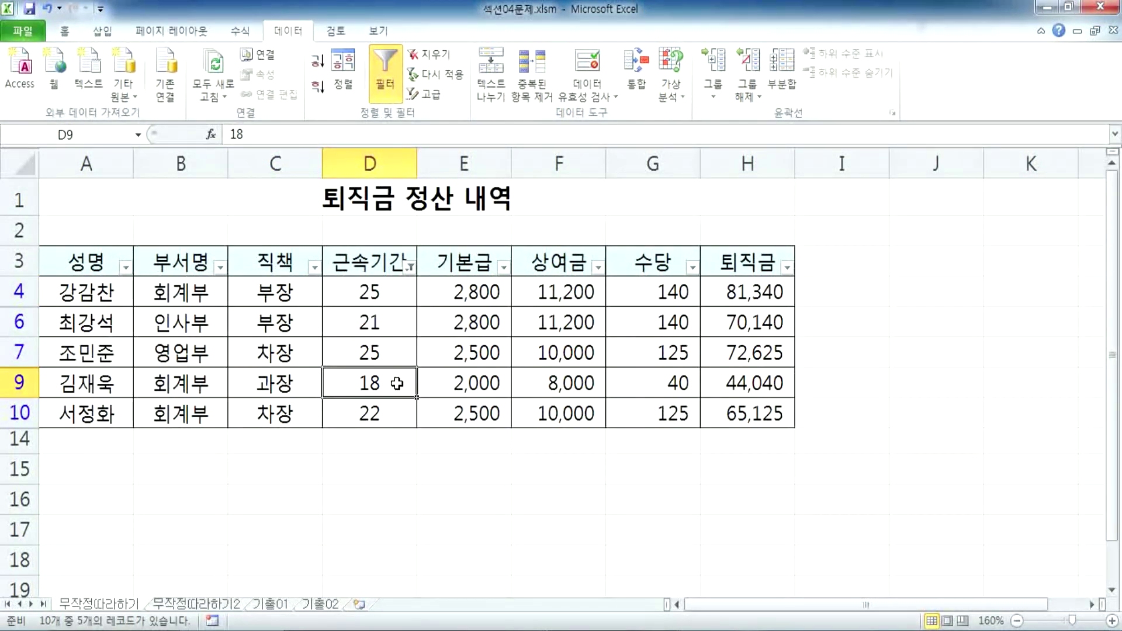
Filter the 퇴직금 column as well, keeping only values less than or equal to 50000, and select empty cell C16
{"action": "left_click", "coordinate": [787, 267]}
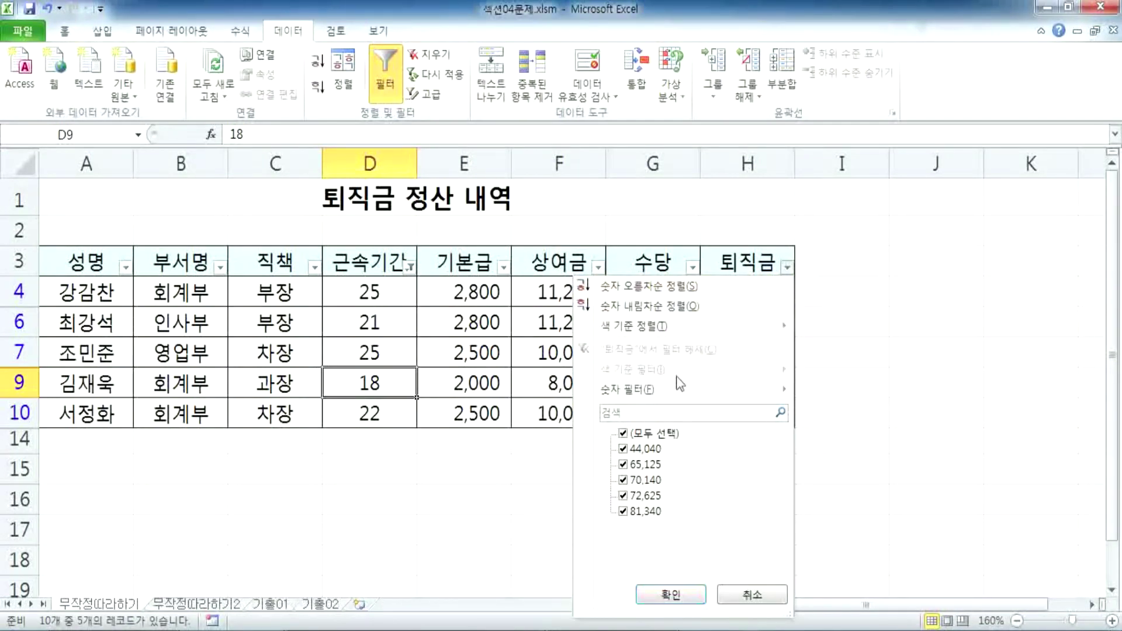
{"action": "mouse_move", "coordinate": [674, 389]}
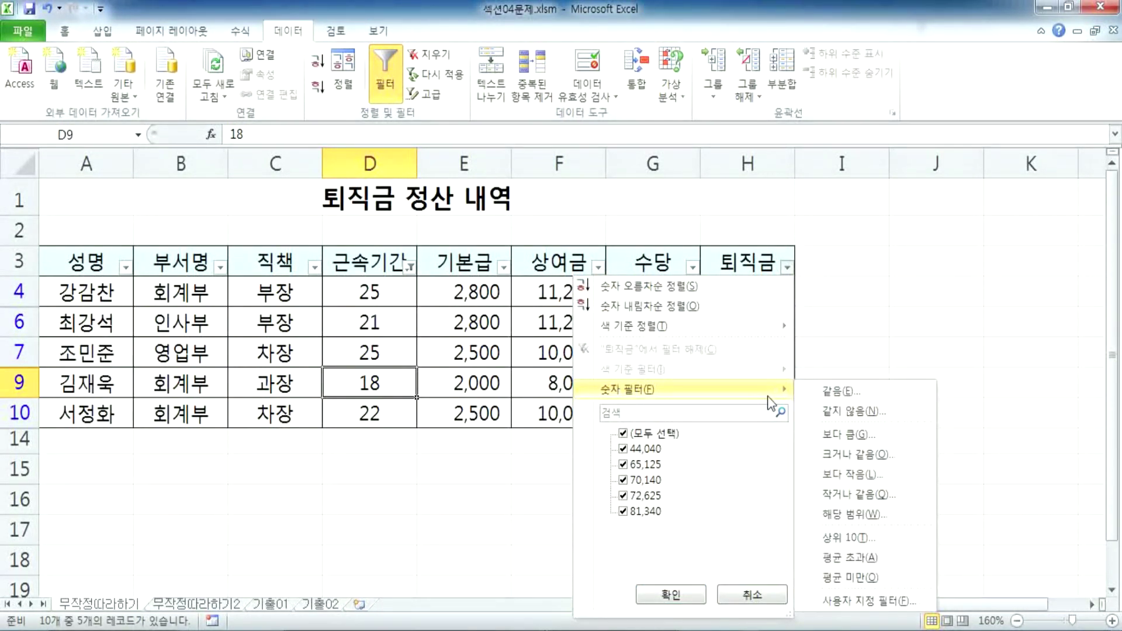
{"action": "left_click", "coordinate": [832, 492]}
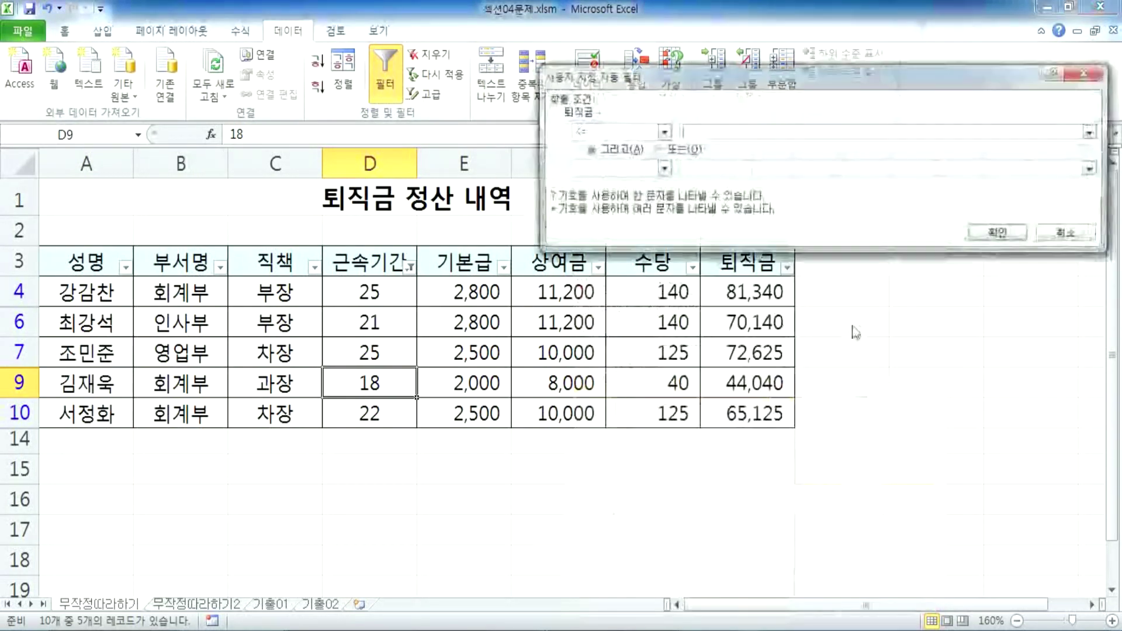
{"action": "type", "text": "50000"}
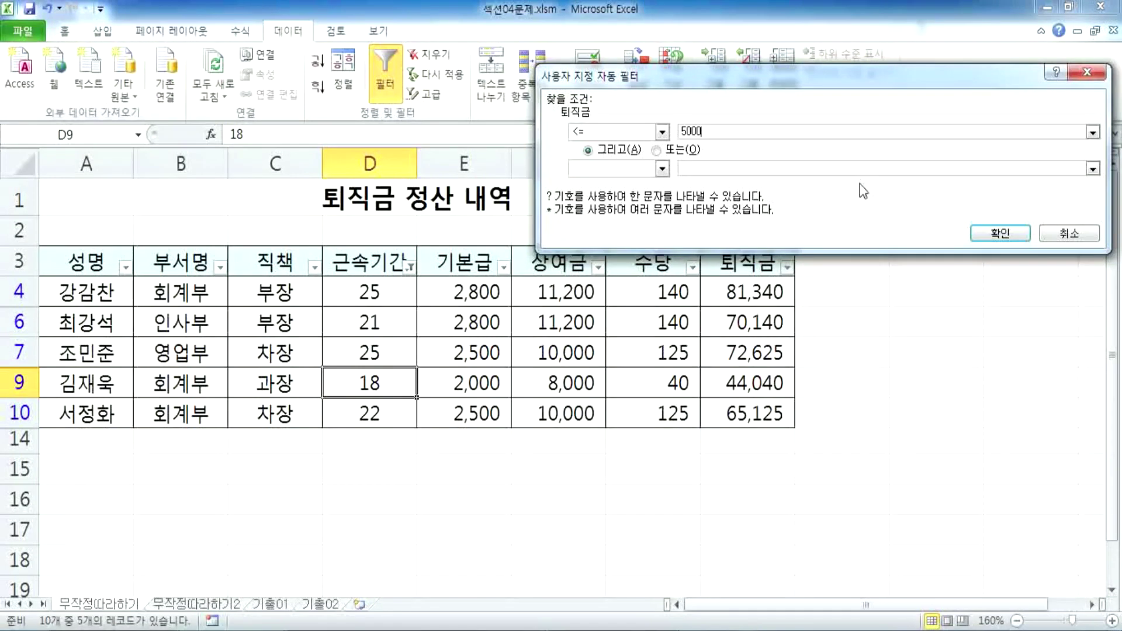
{"action": "key", "text": "Return"}
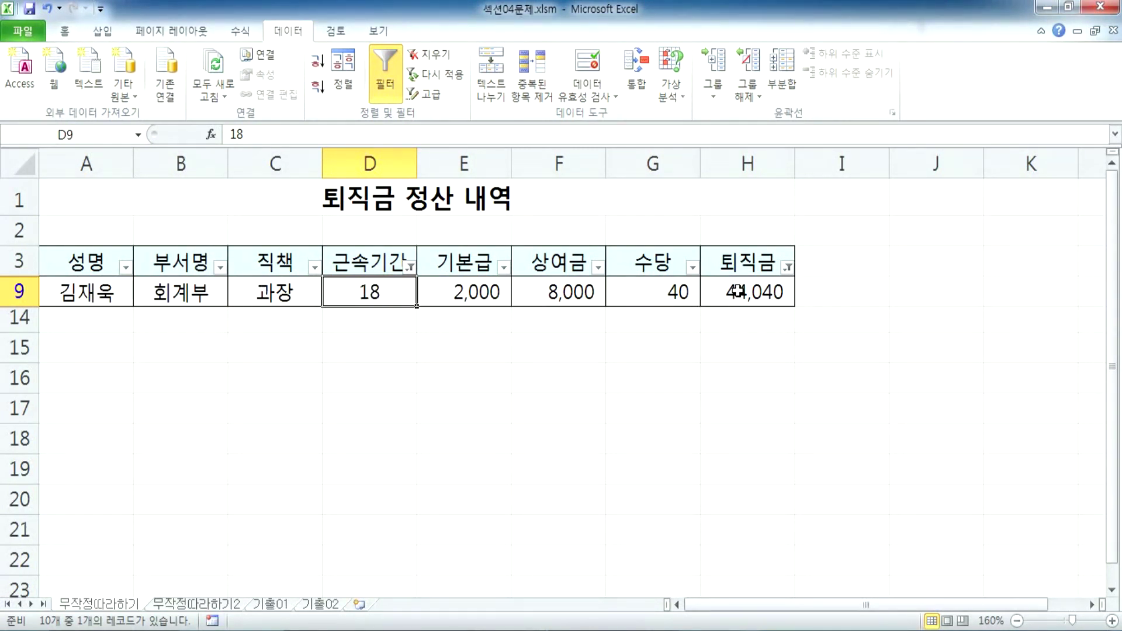
{"action": "left_click", "coordinate": [270, 384]}
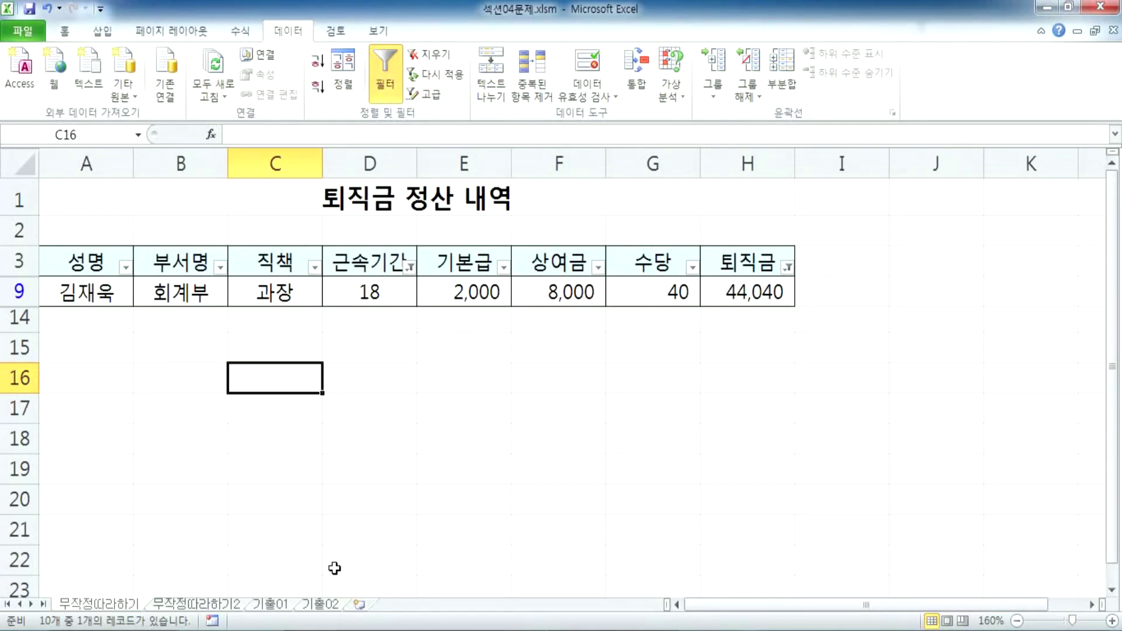
Switch to the filter notes in Notepad and set their font to the 보통 style at size 28
{"action": "key", "text": "alt+Tab"}
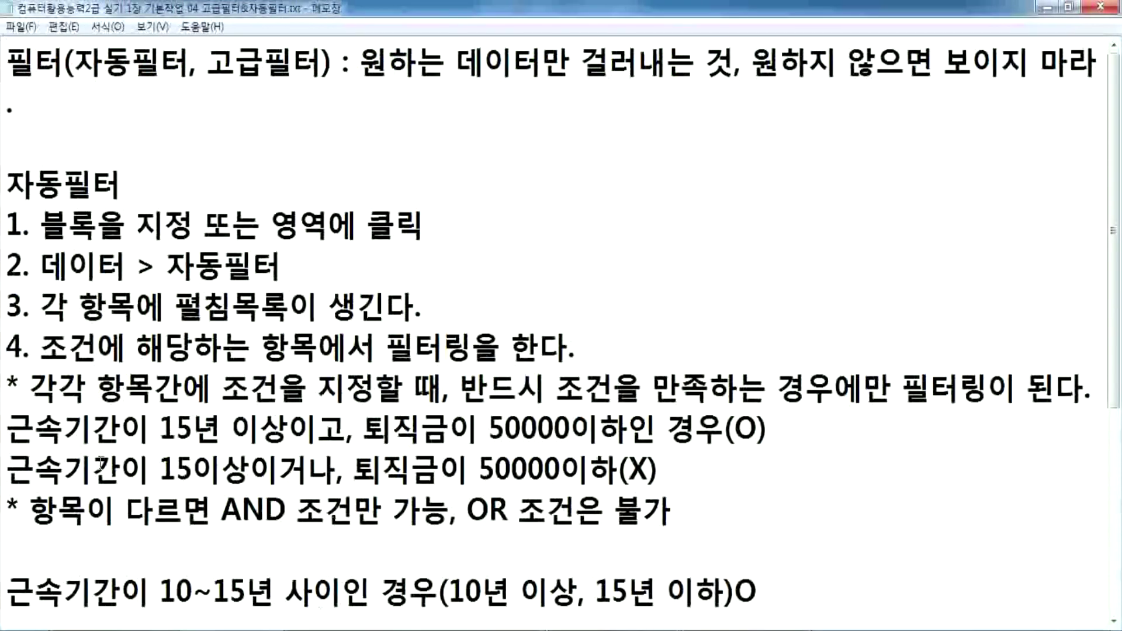
{"action": "left_click", "coordinate": [110, 30]}
{"action": "left_click", "coordinate": [112, 27]}
{"action": "left_click", "coordinate": [113, 28]}
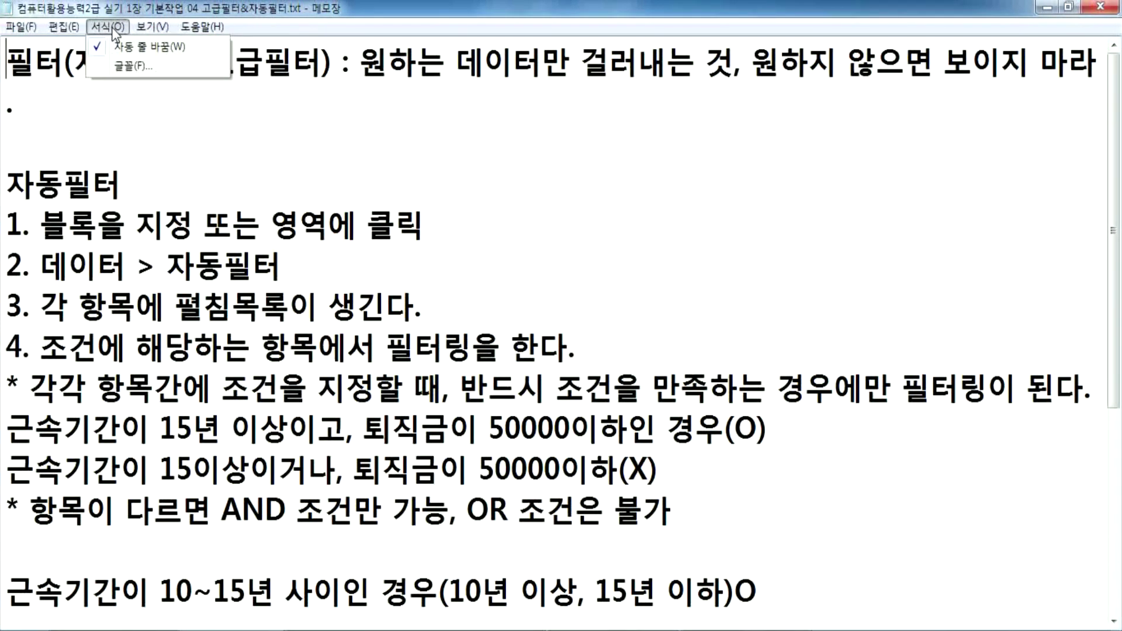
{"action": "left_click", "coordinate": [132, 66]}
{"action": "left_click", "coordinate": [320, 241]}
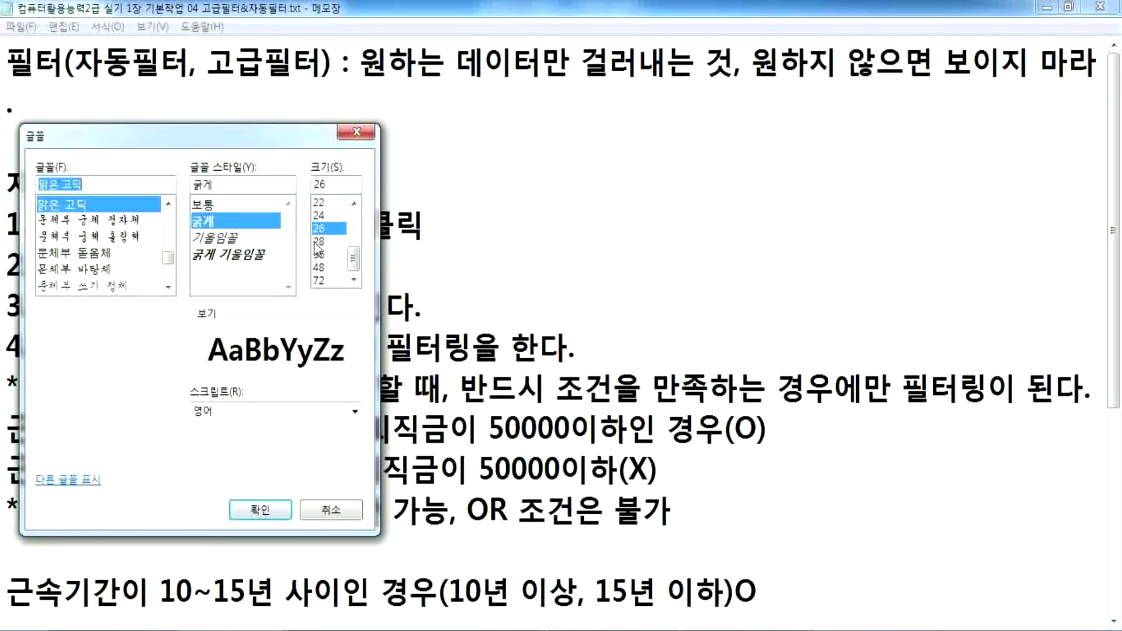
{"action": "left_click", "coordinate": [225, 221]}
{"action": "left_click", "coordinate": [210, 205]}
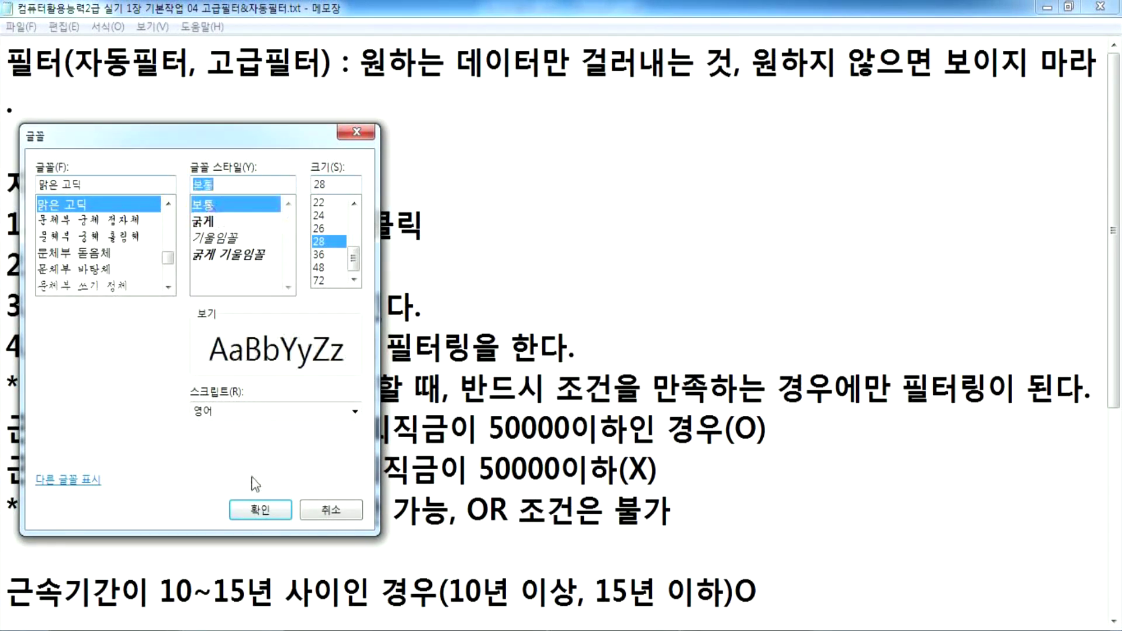
{"action": "left_click", "coordinate": [257, 509]}
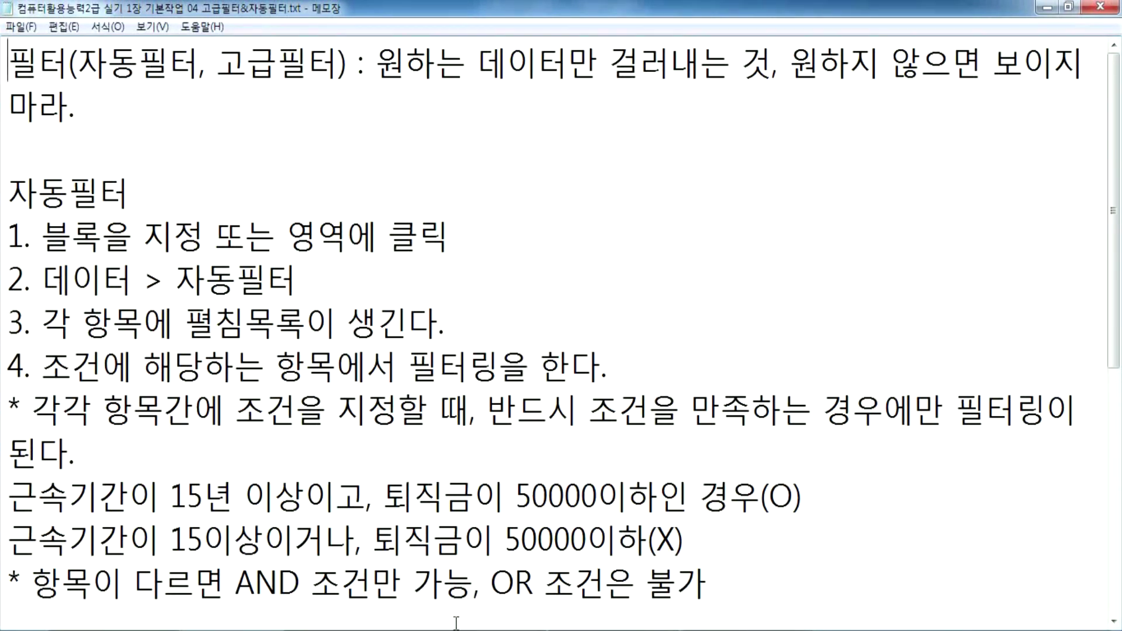
Switch to 섹션03문제.xlsm in Excel and review the specially formatted rows on the 기출01 and 무작정따라하기 sheets
{"action": "key", "text": "alt+Tab"}
{"action": "left_click", "coordinate": [124, 280]}
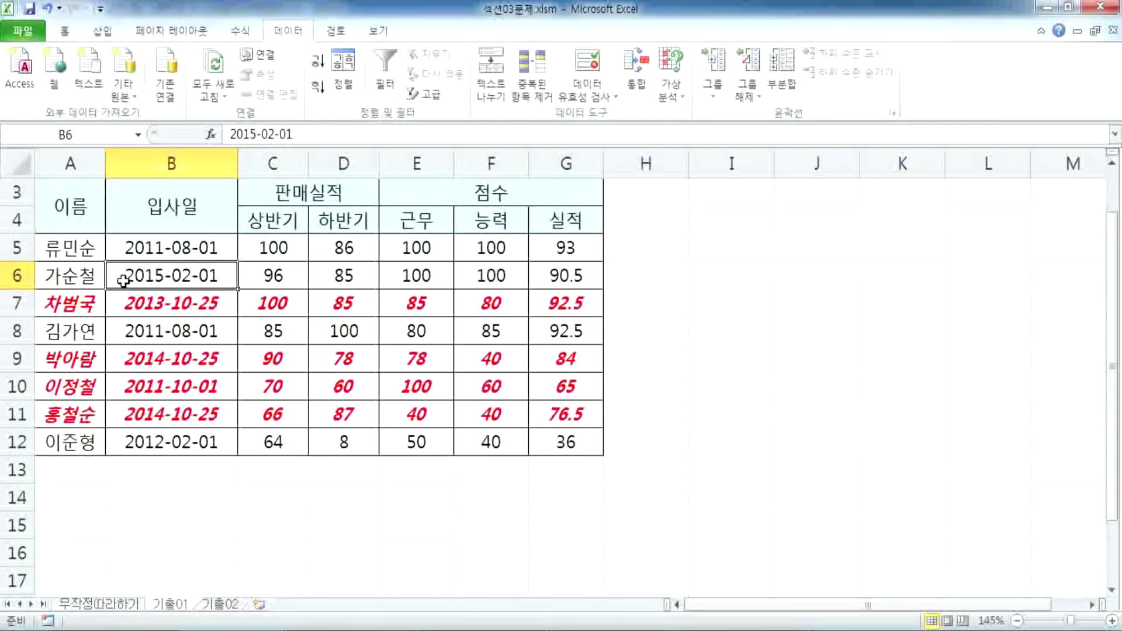
{"action": "left_click_drag", "start_coordinate": [73, 245], "coordinate": [554, 433]}
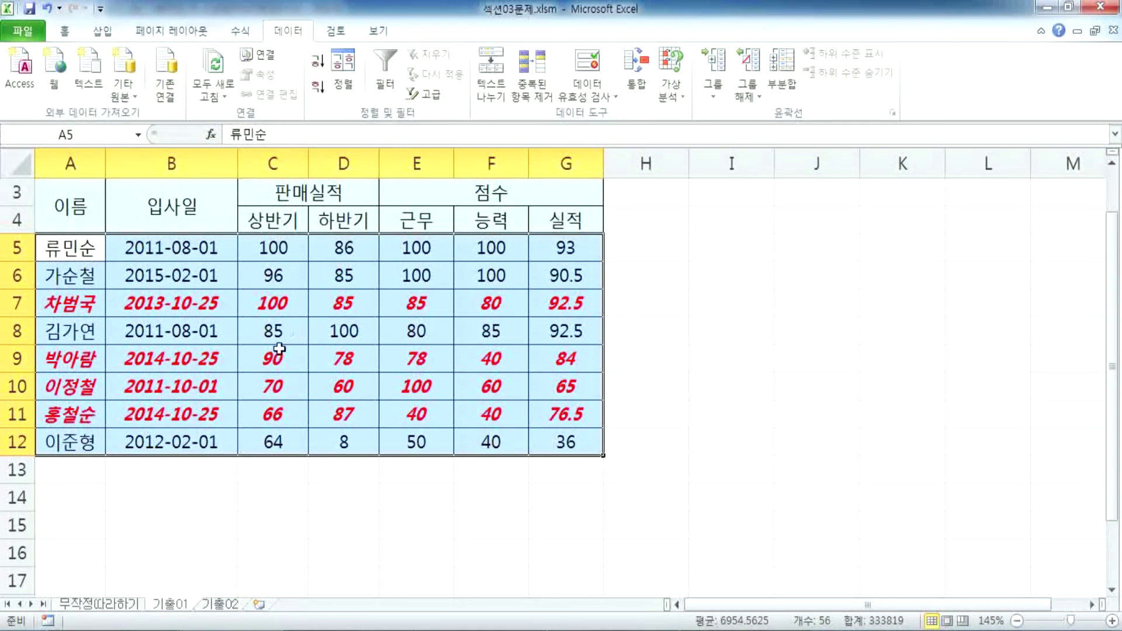
{"action": "left_click", "coordinate": [120, 603]}
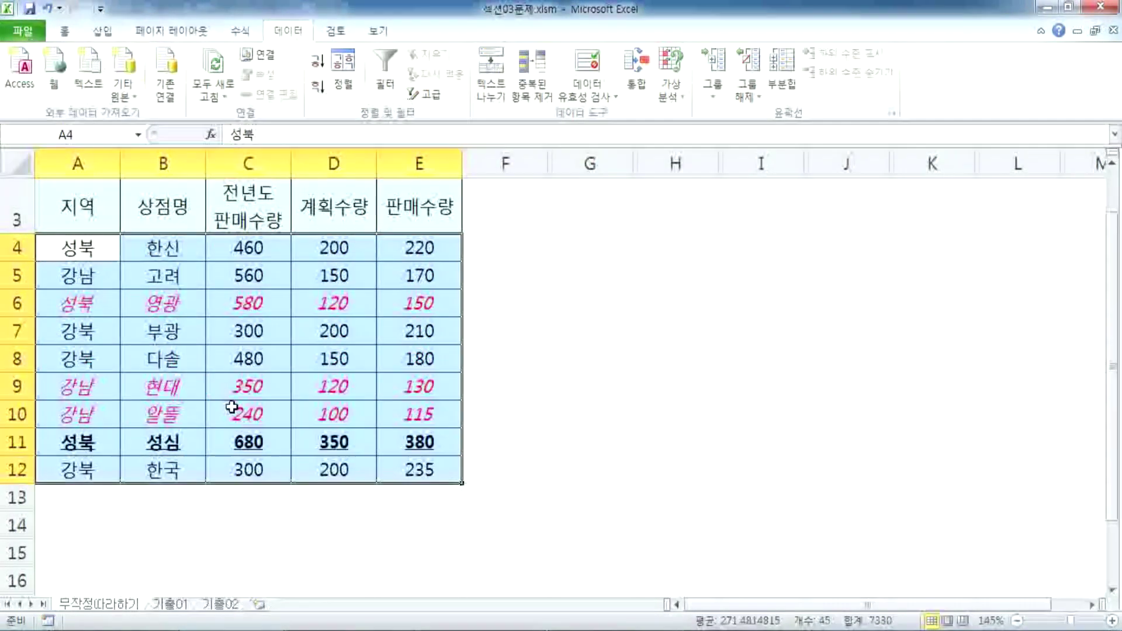
{"action": "left_click", "coordinate": [250, 380]}
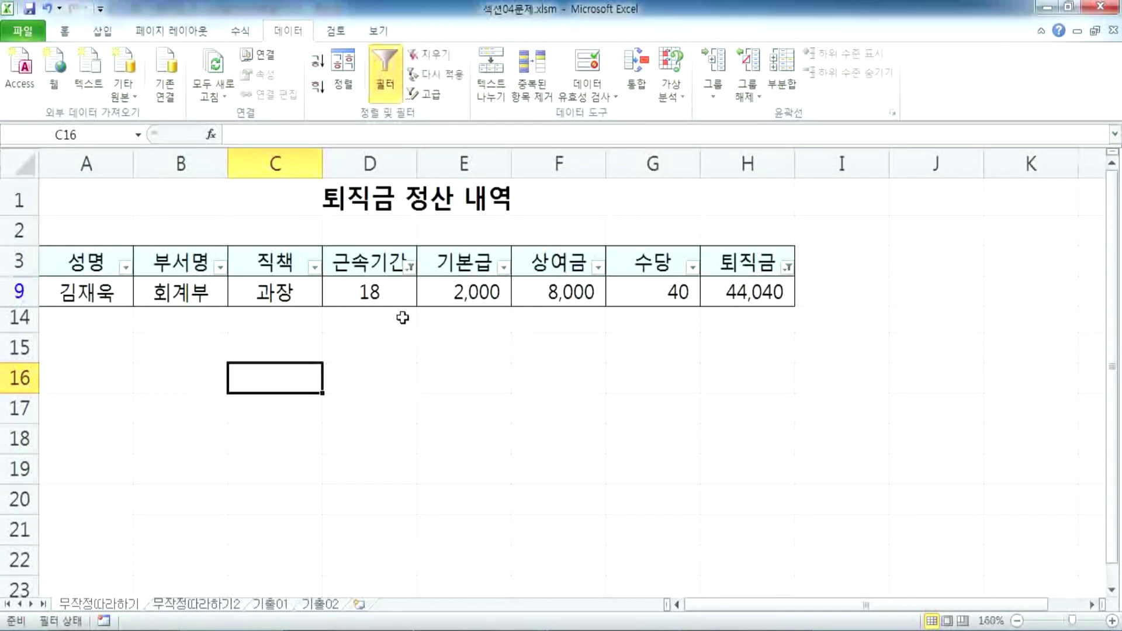
Check the position cell of the filtered record in 섹션04문제.xlsm and switch to the filter notes in Notepad
{"action": "left_click", "coordinate": [270, 295]}
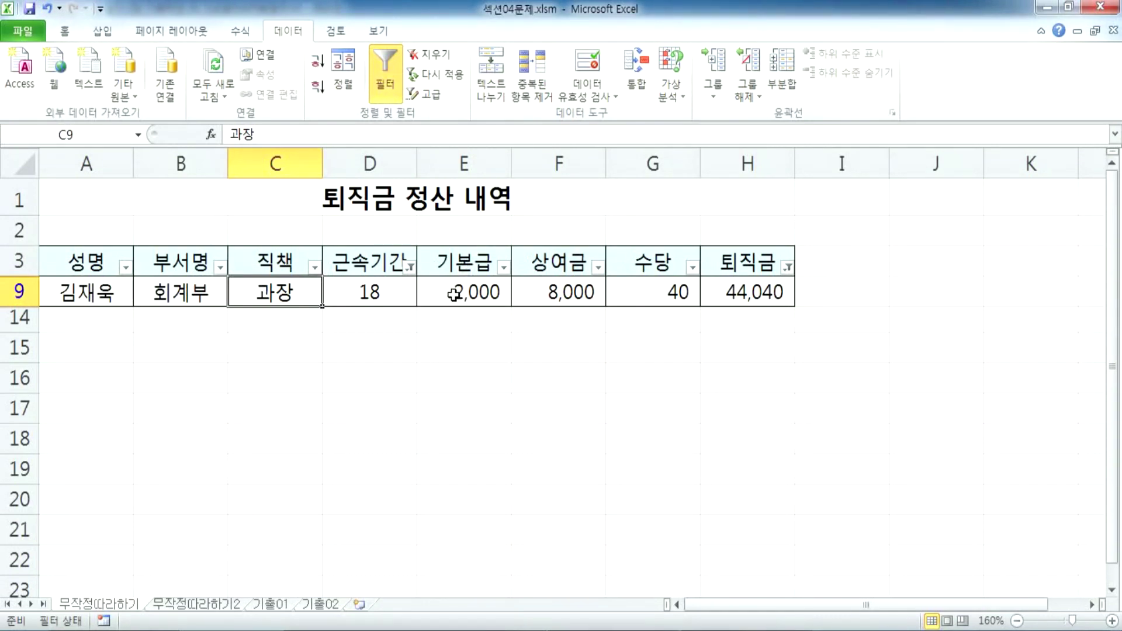
{"action": "key", "text": "alt+Tab"}
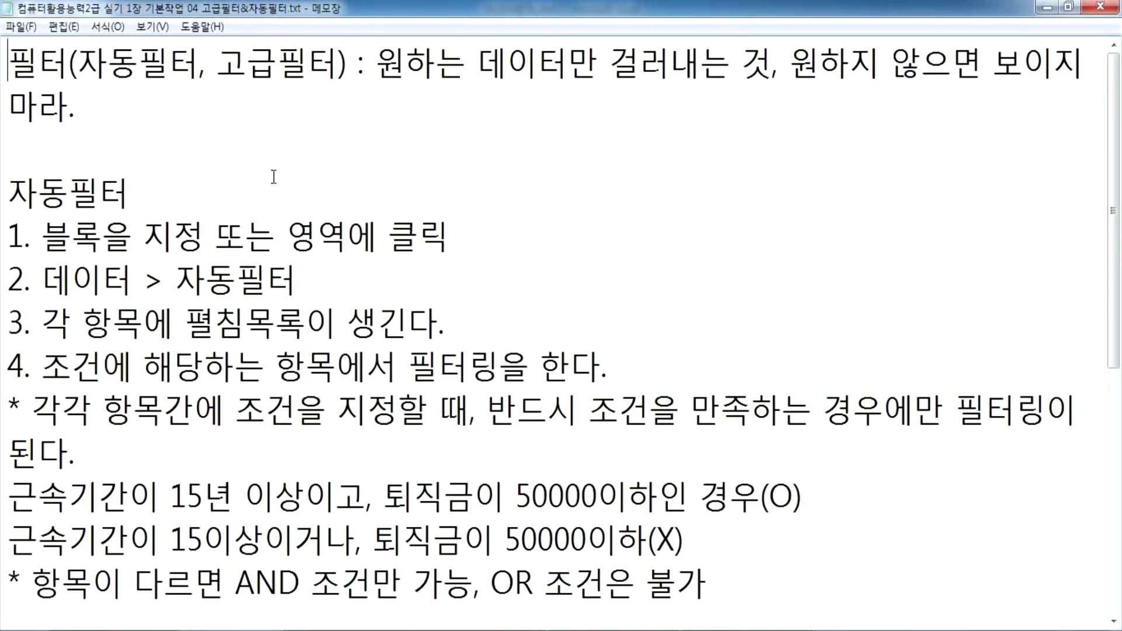
Switch to 섹션04문제.xlsm in Excel, remove the current filter and reapply the automatic filter to the table A3:H13 from cell D5
{"action": "key", "text": "alt+Tab"}
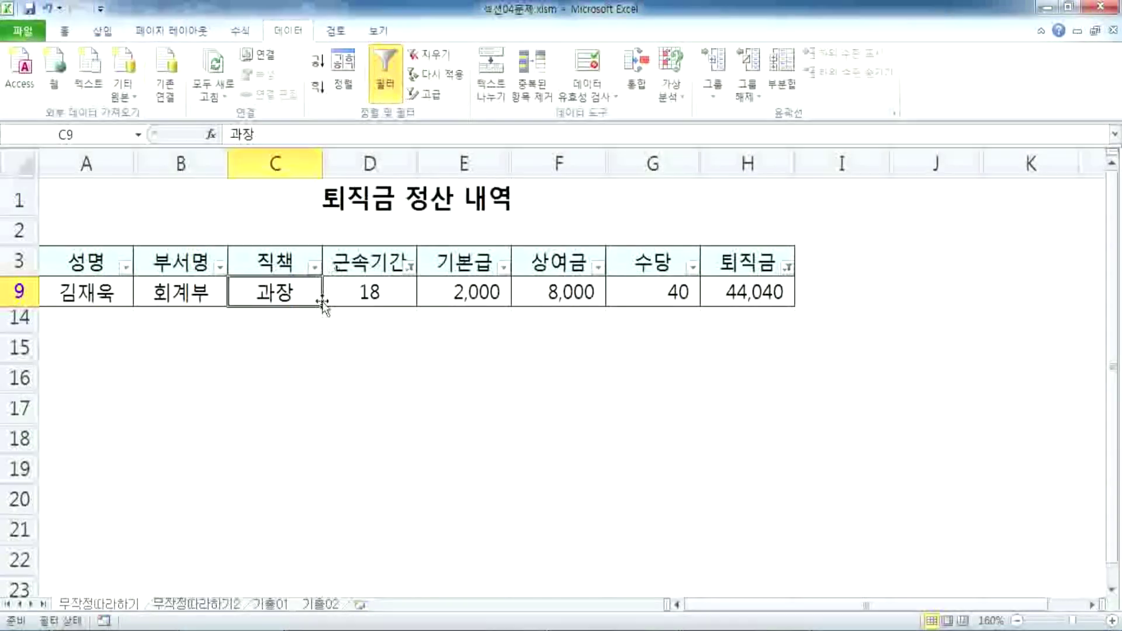
{"action": "left_click", "coordinate": [402, 70]}
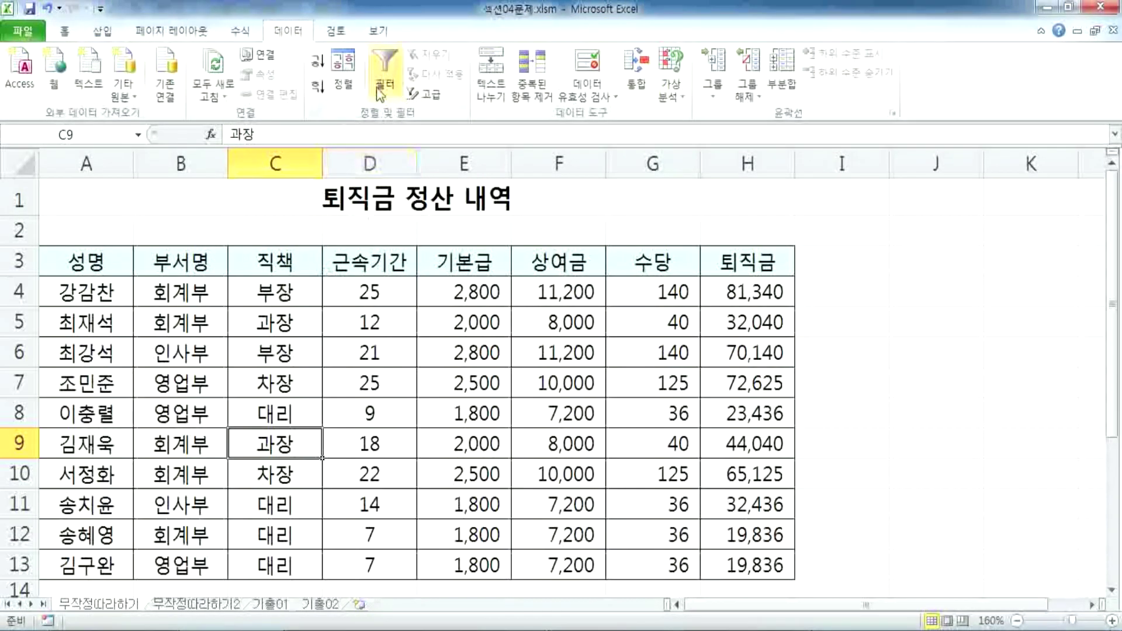
{"action": "left_click_drag", "start_coordinate": [569, 465], "coordinate": [569, 466]}
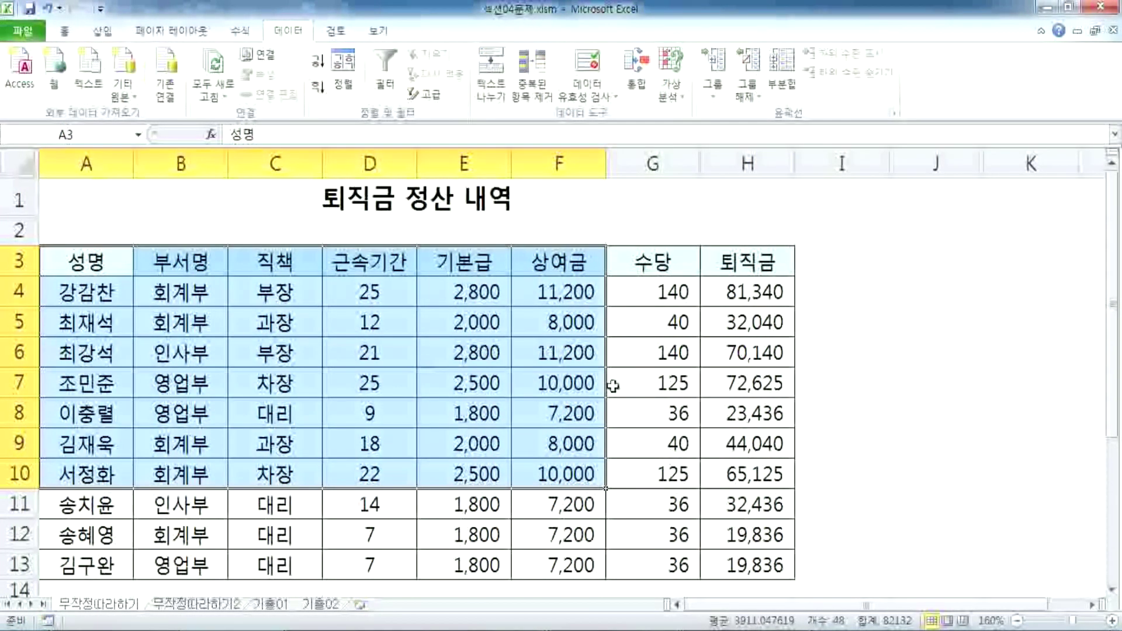
{"action": "scroll", "coordinate": [709, 395], "scroll_direction": "down", "scroll_amount": 3}
{"action": "left_click", "coordinate": [746, 283], "text": "shift"}
{"action": "scroll", "coordinate": [557, 412], "scroll_direction": "up", "scroll_amount": 3}
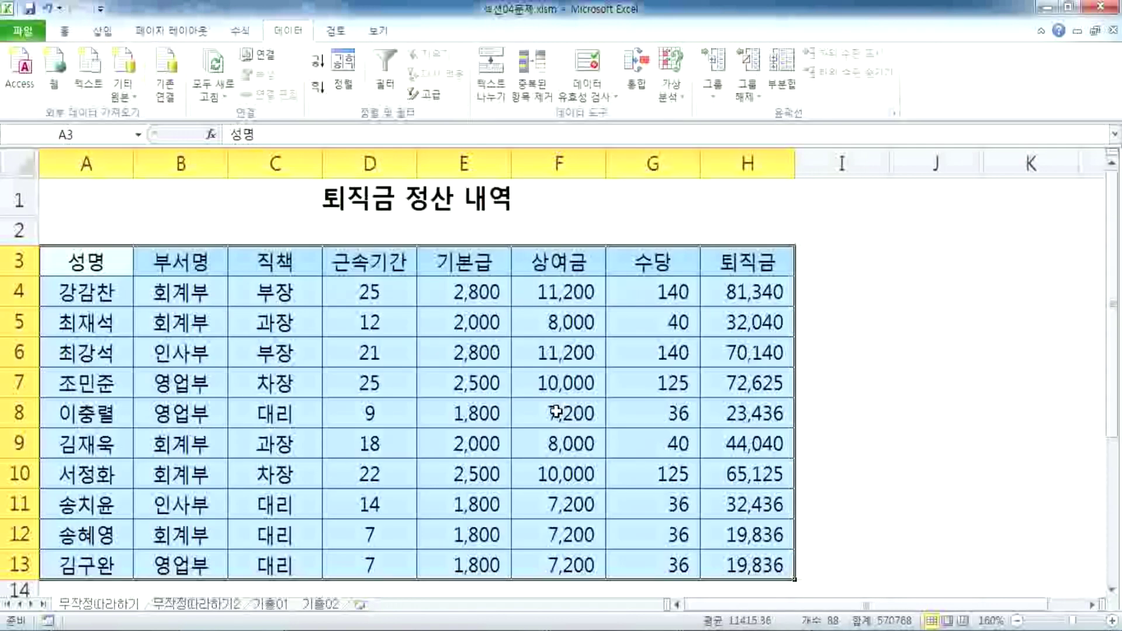
{"action": "left_click", "coordinate": [353, 314]}
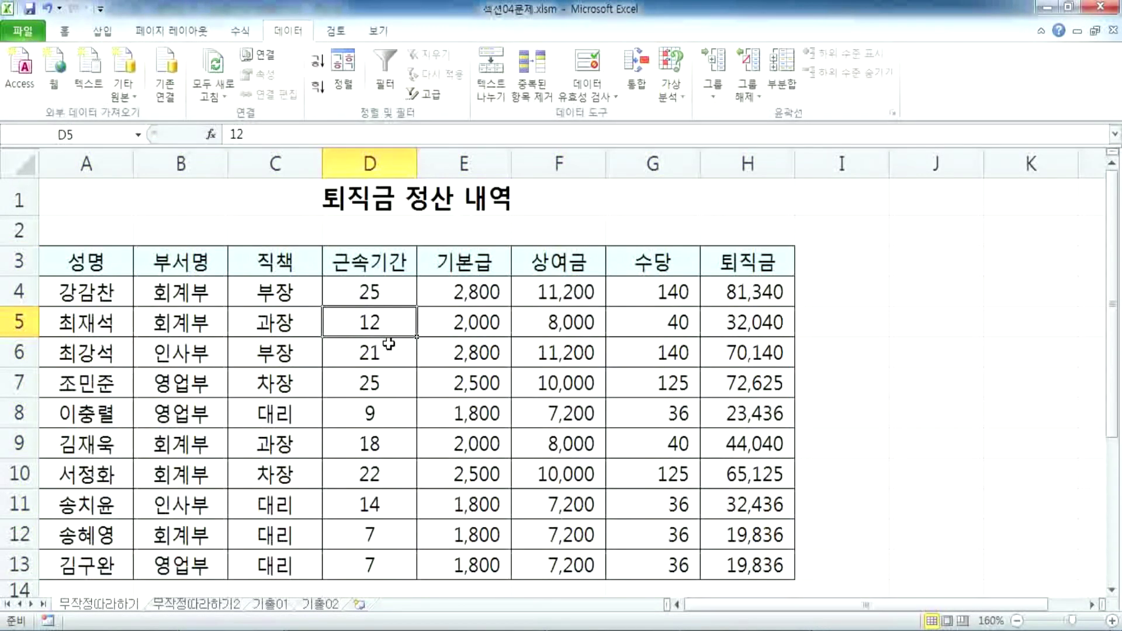
{"action": "left_click", "coordinate": [387, 92]}
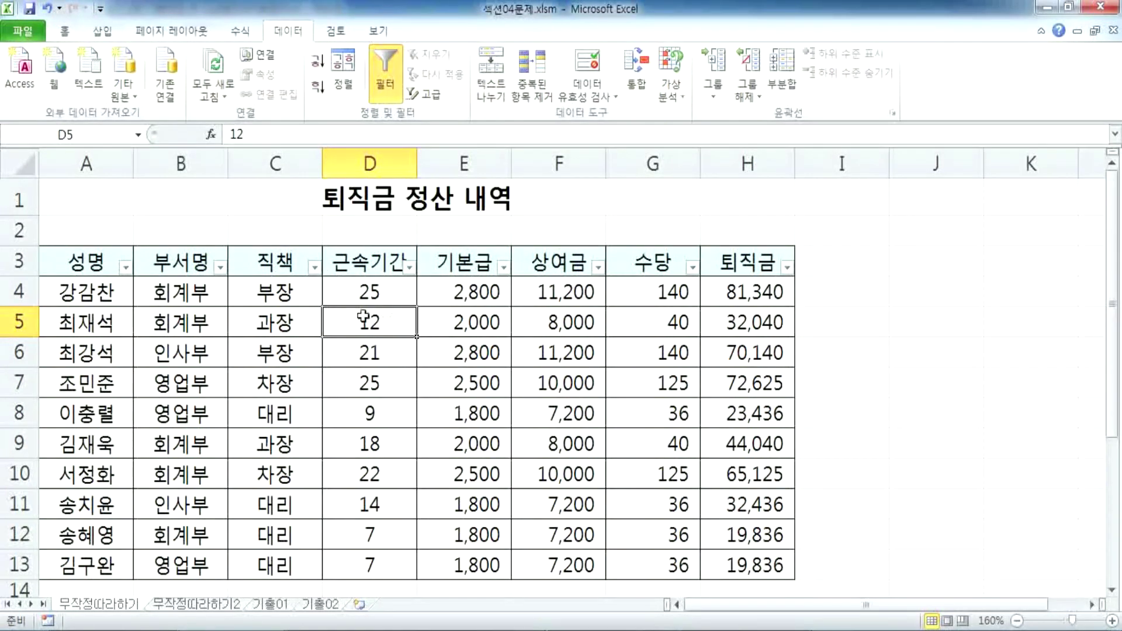
Switch to the filter notes in Notepad and review automatic filter steps 1 to 3
{"action": "key", "text": "alt+Tab"}
{"action": "left_click_drag", "start_coordinate": [42, 233], "coordinate": [205, 231]}
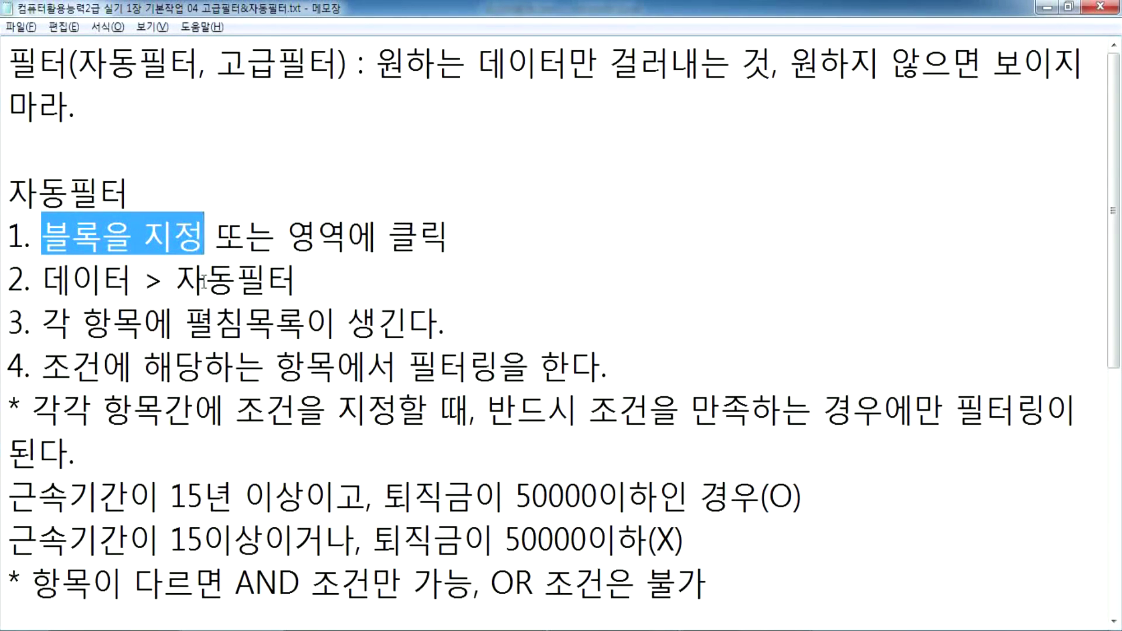
{"action": "left_click", "coordinate": [300, 283]}
{"action": "left_click_drag", "start_coordinate": [42, 323], "coordinate": [306, 325]}
{"action": "left_click", "coordinate": [475, 325]}
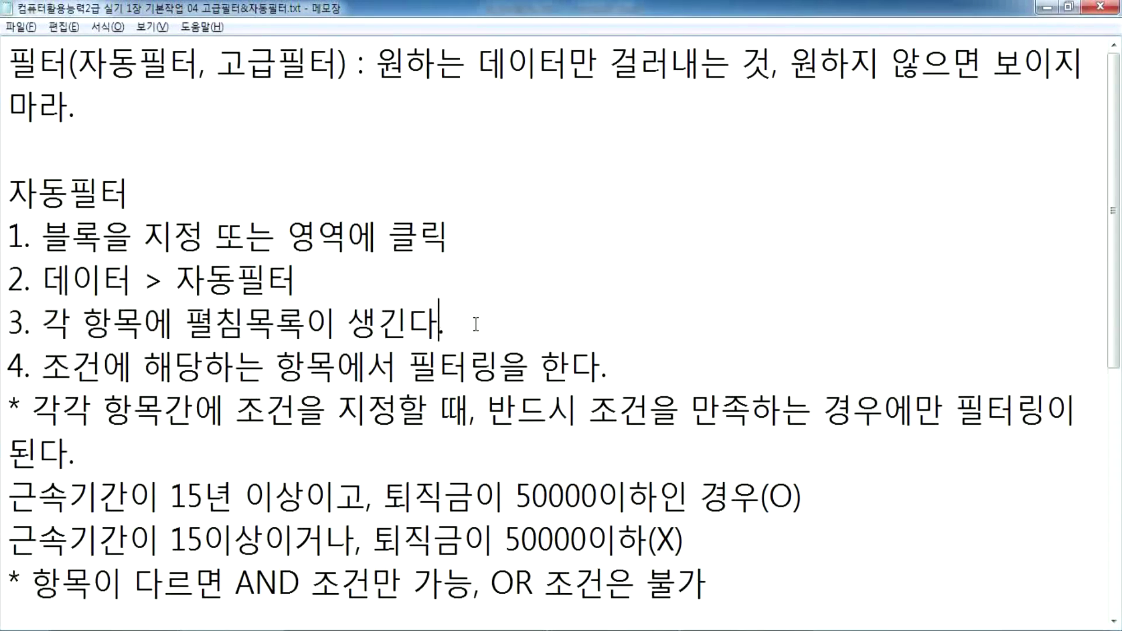
Insert the symbol ▼ in parentheses directly after 펼침목록 in step 3 of the automatic filter notes
{"action": "key", "text": "Left"}
{"action": "key", "text": "Left"}
{"action": "left_click", "coordinate": [306, 323]}
{"action": "type", "text": "A"}
{"action": "key", "text": "BackSpace"}
{"action": "type", "text": "ㅁ"}
{"action": "key", "text": "Hangul_Hanja"}
{"action": "key", "text": "Right"}
{"action": "key", "text": "Right"}
{"action": "key", "text": "Right"}
{"action": "key", "text": "Left"}
{"action": "key", "text": "Return"}
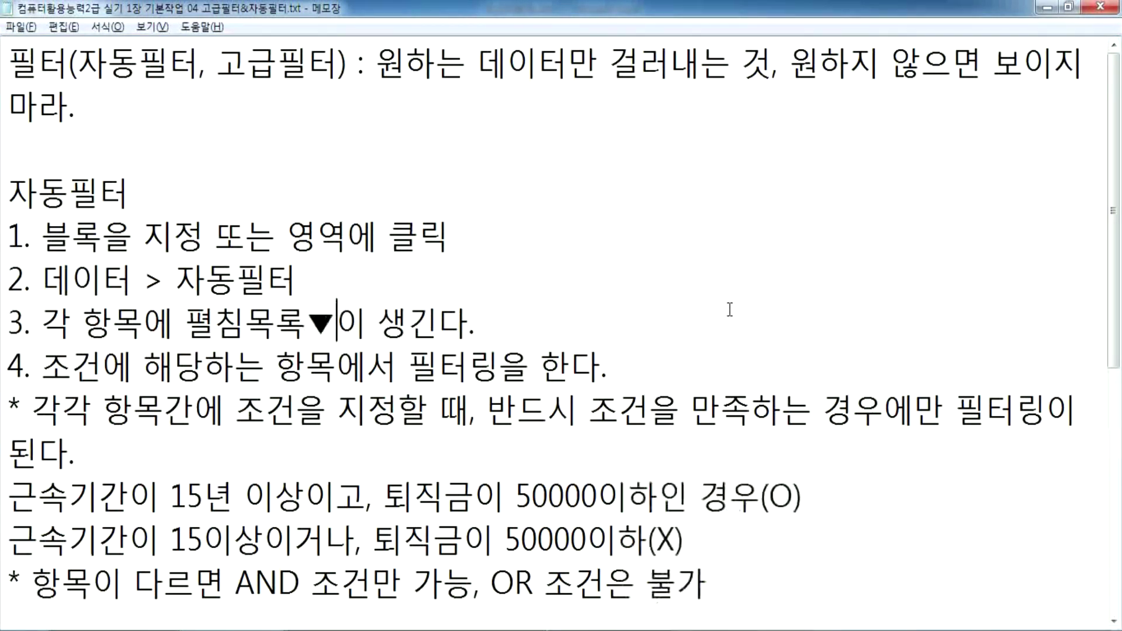
{"action": "key", "text": "Left"}
{"action": "type", "text": "("}
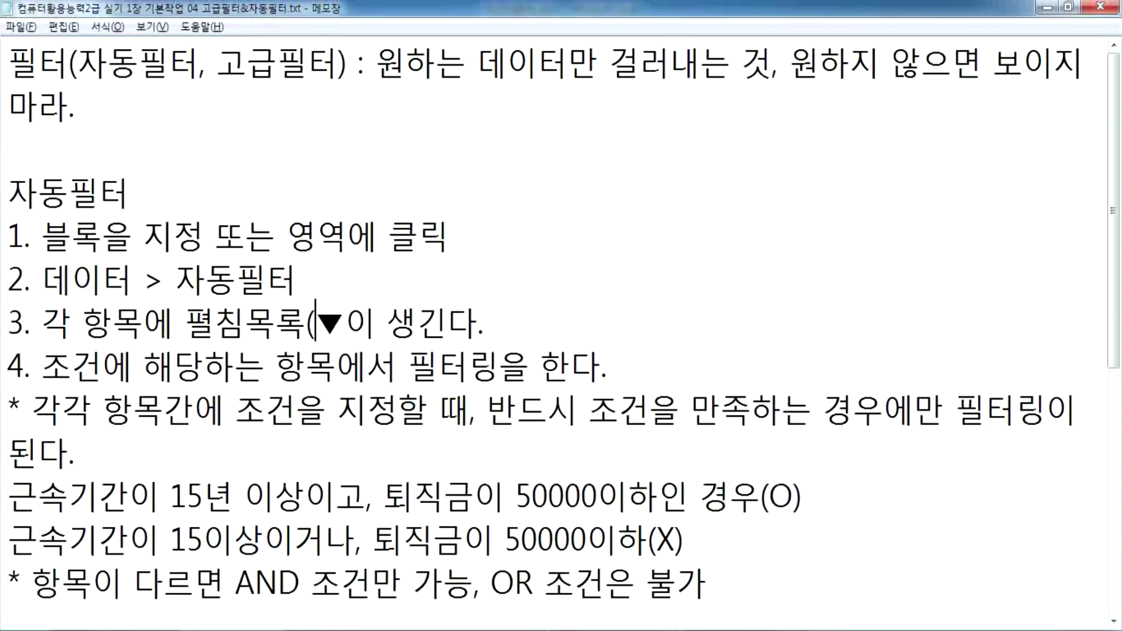
{"action": "key", "text": "Right"}
{"action": "type", "text": ")"}
Switch to the Excel table and examine the filter lists of the 근속기간, 부서명 and 직책 columns without applying a filter
{"action": "key", "text": "alt+Tab"}
{"action": "left_click", "coordinate": [411, 269]}
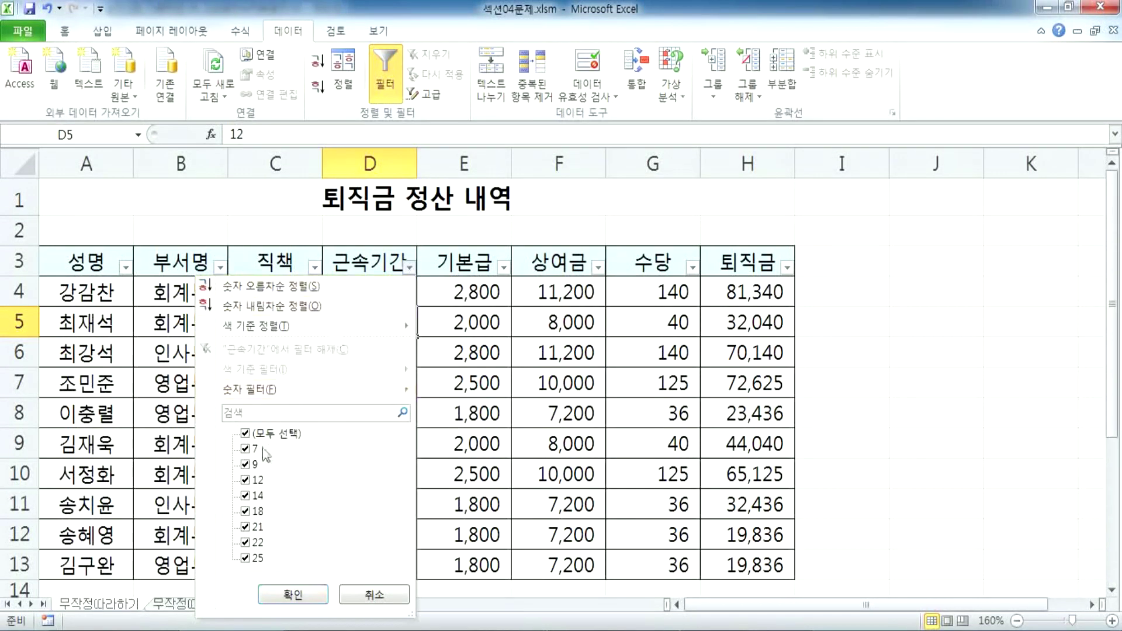
{"action": "key", "text": "Escape"}
{"action": "left_click", "coordinate": [221, 268]}
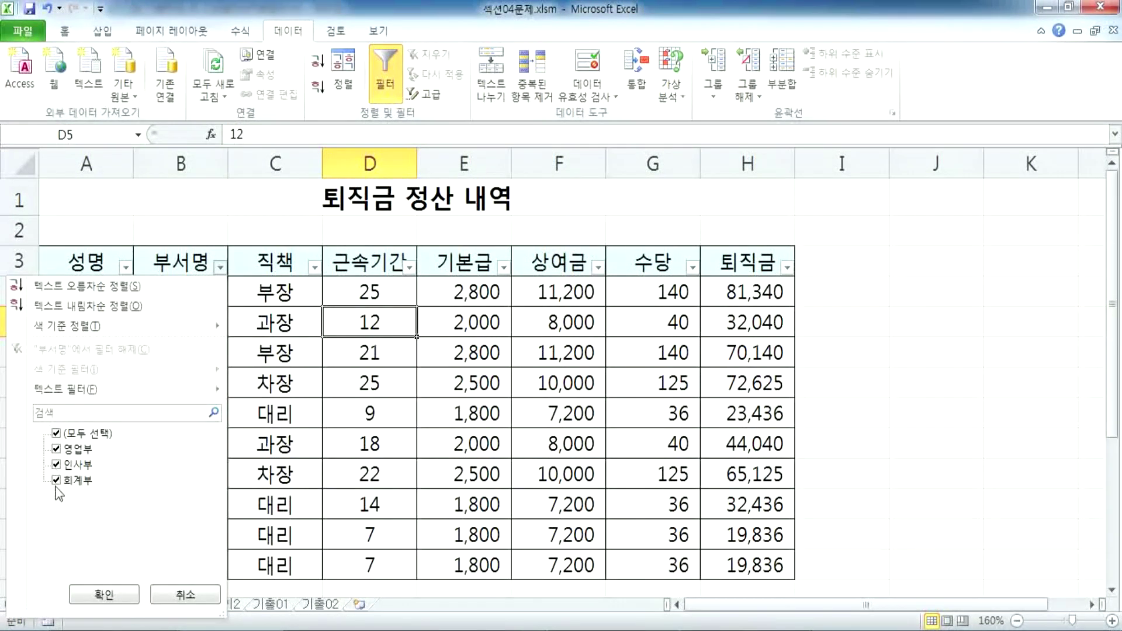
{"action": "key", "text": "Escape"}
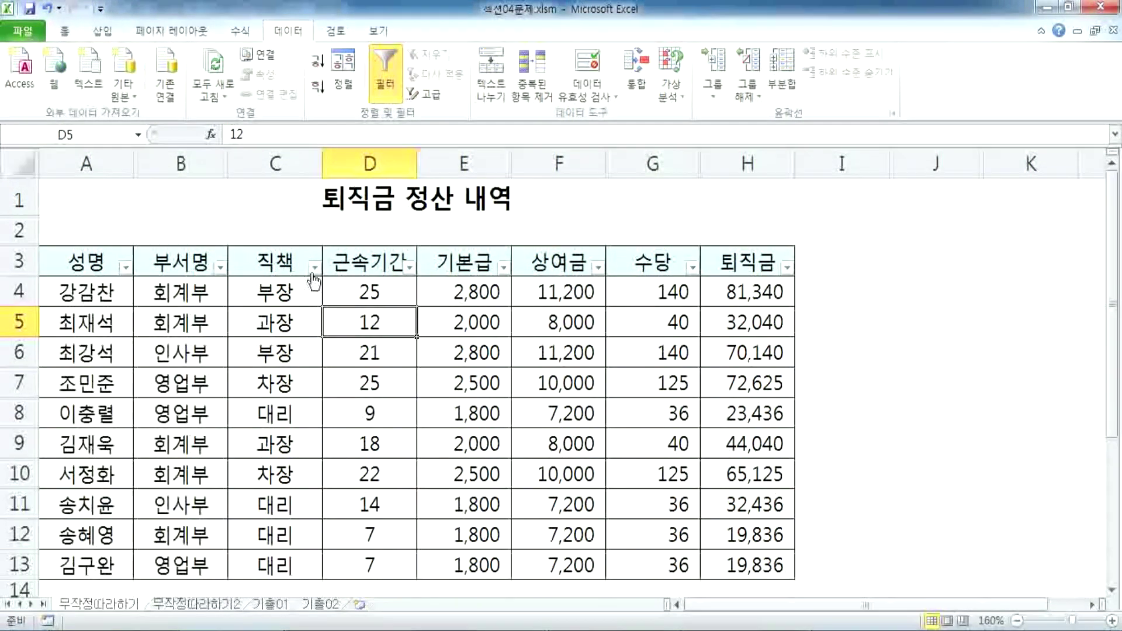
{"action": "left_click", "coordinate": [314, 267]}
{"action": "key", "text": "Escape"}
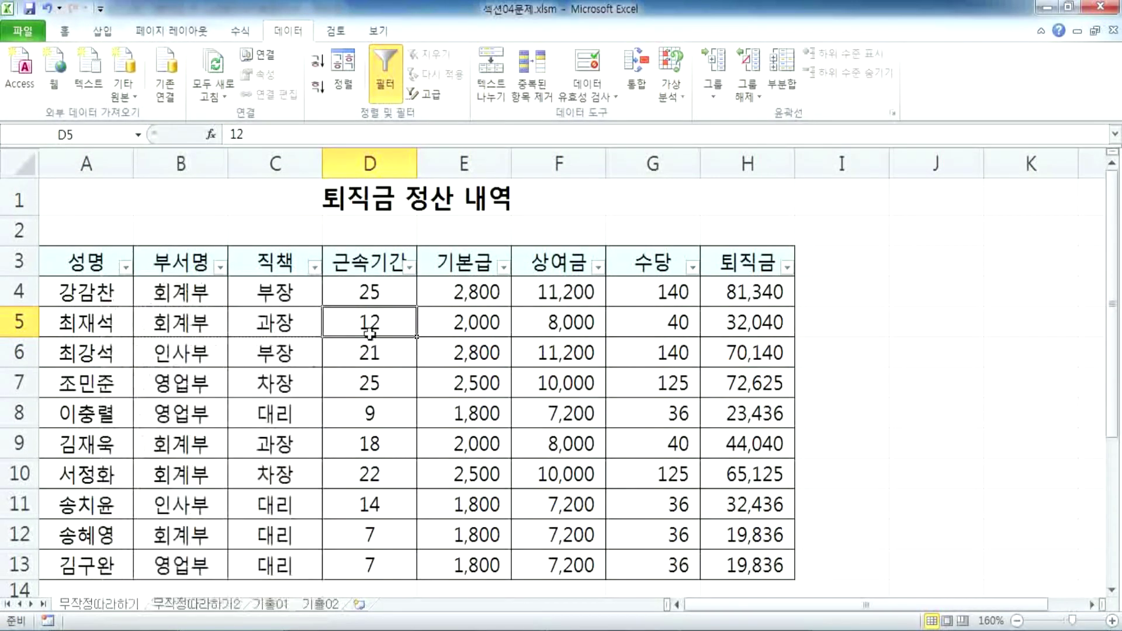
Filter the 근속기간 column with a number filter, keeping only values greater than or equal to 15
{"action": "left_click", "coordinate": [409, 267]}
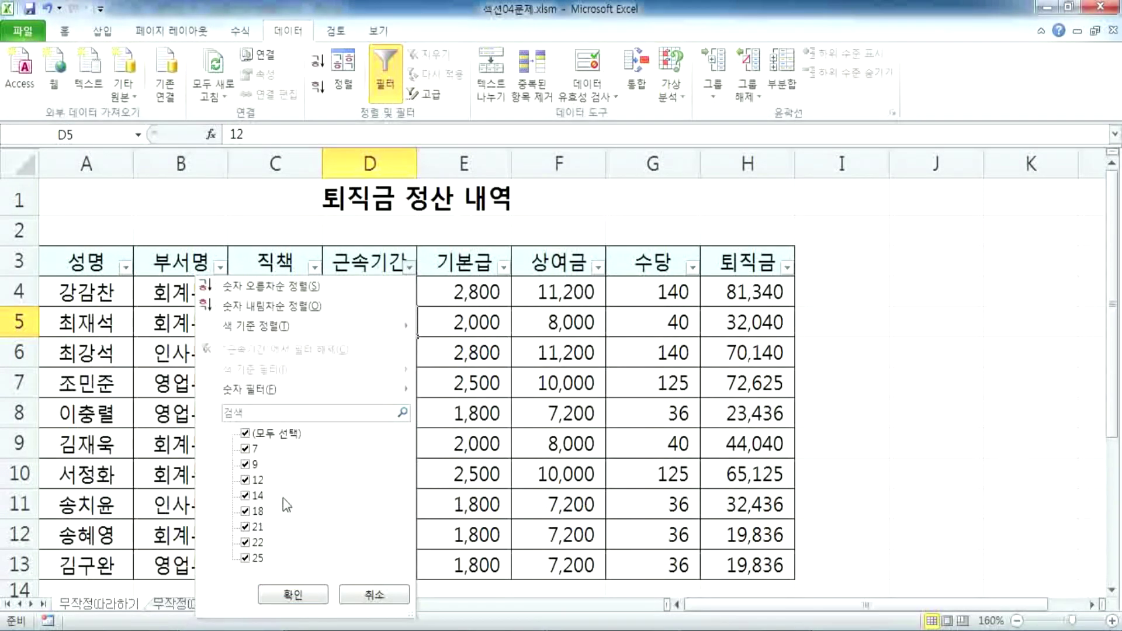
{"action": "mouse_move", "coordinate": [312, 395]}
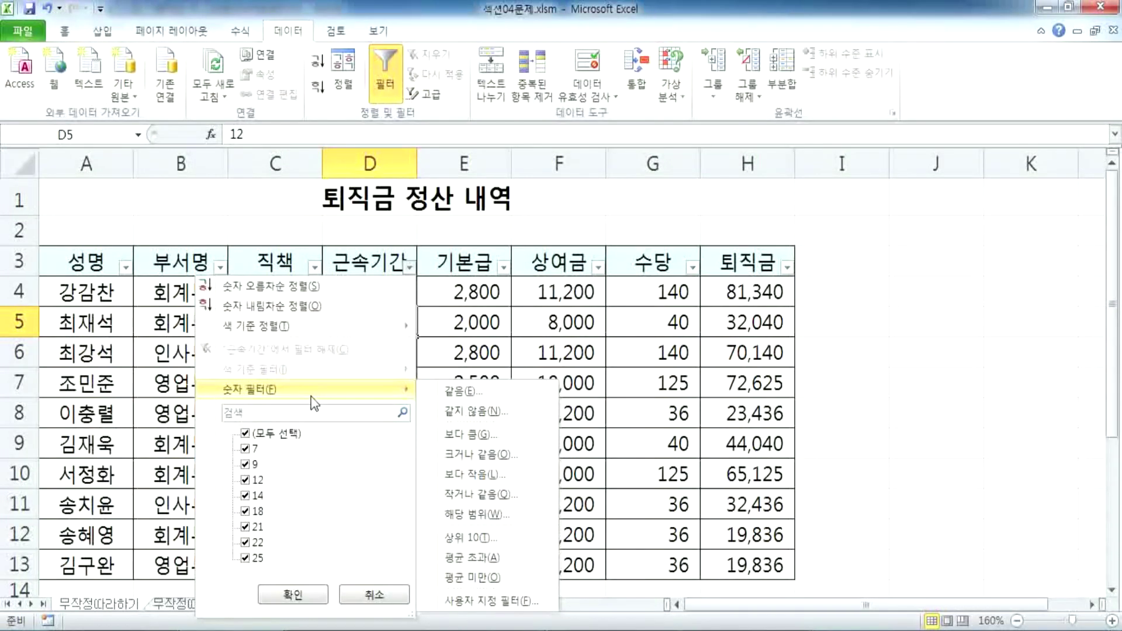
{"action": "left_click", "coordinate": [465, 455]}
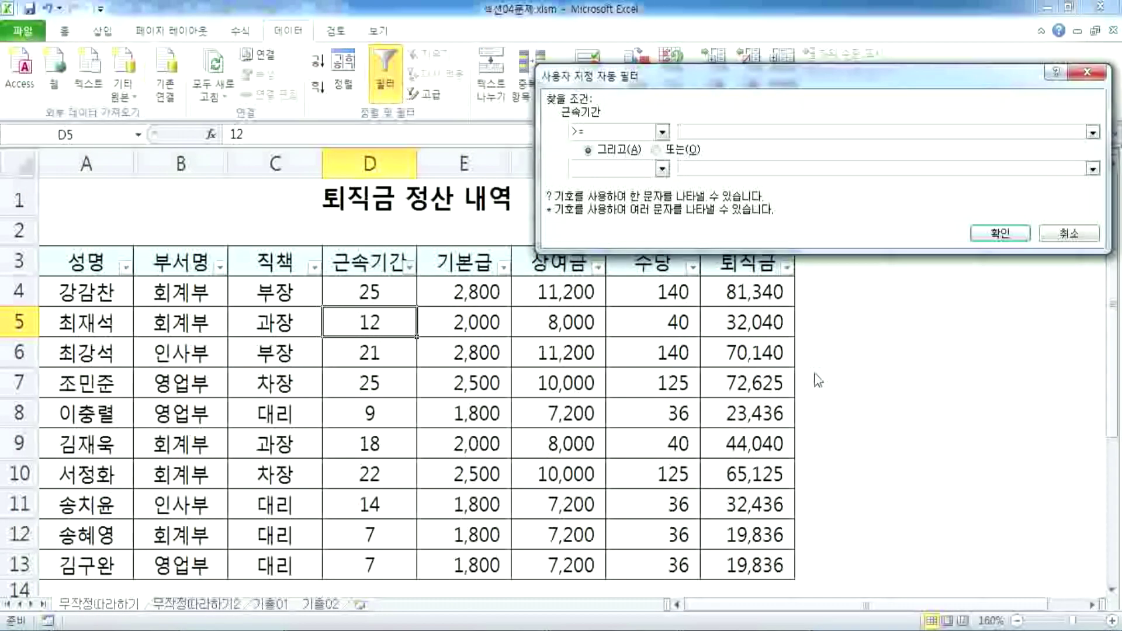
{"action": "left_click", "coordinate": [998, 231]}
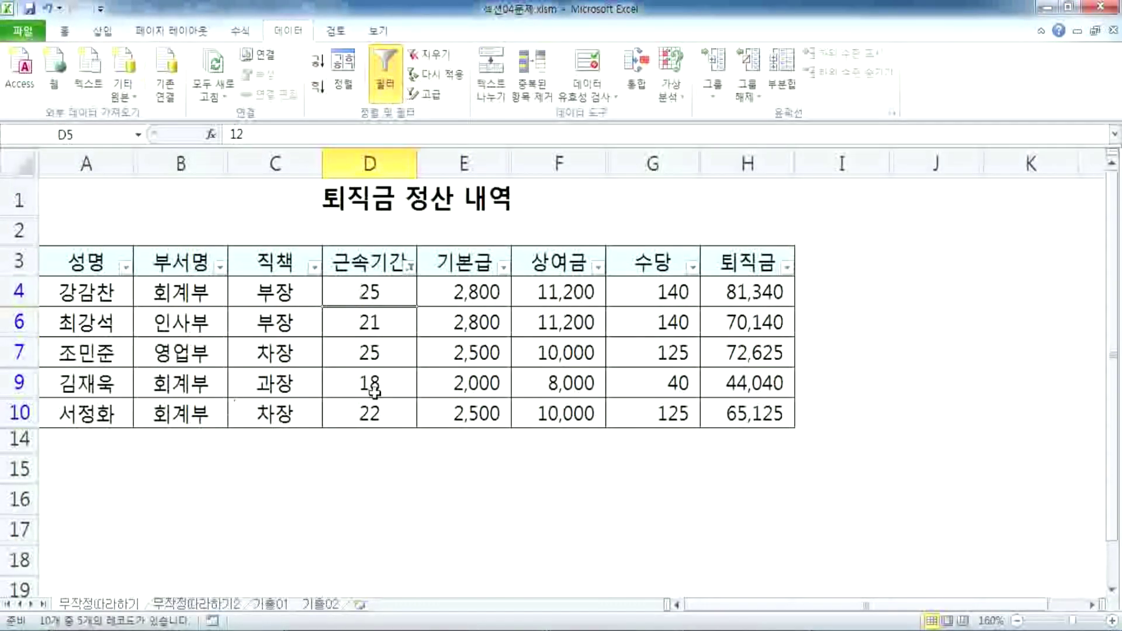
Filter the 퇴직금 column to values less than or equal to 50000 and select the filtered record in A9:H9
{"action": "key", "text": "alt+Tab"}
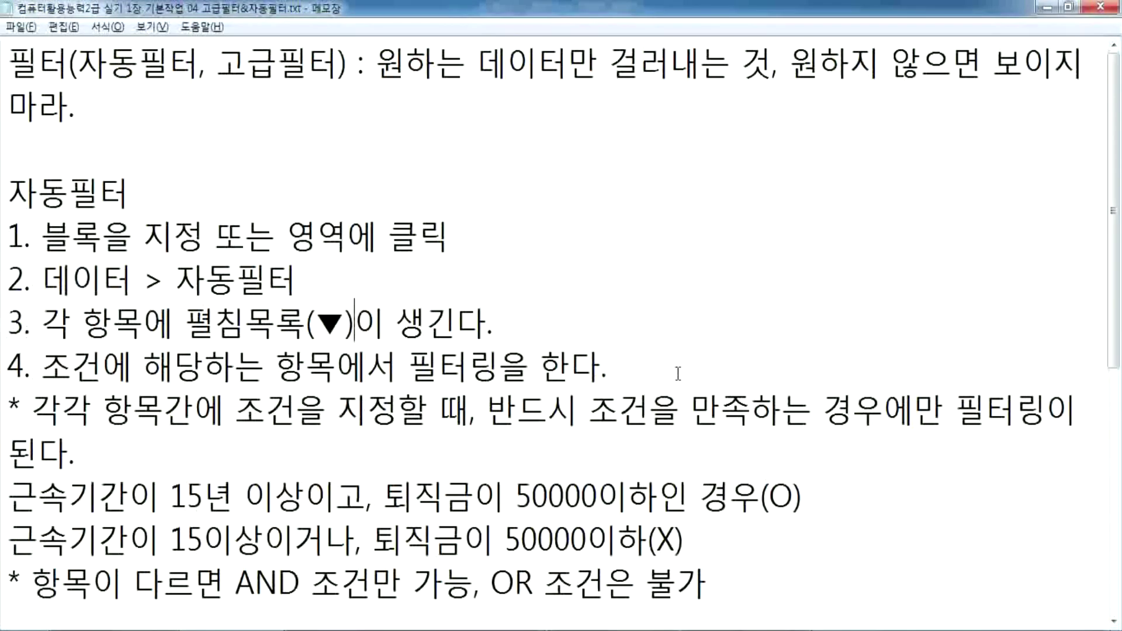
{"action": "key", "text": "alt+Tab"}
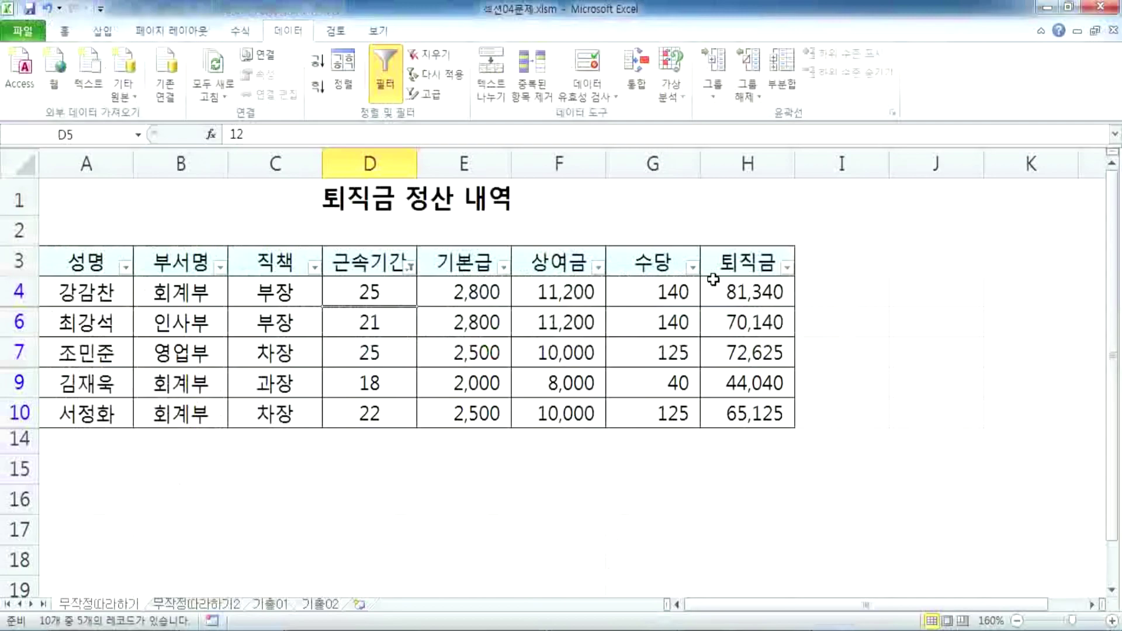
{"action": "left_click", "coordinate": [787, 268]}
{"action": "mouse_move", "coordinate": [637, 391]}
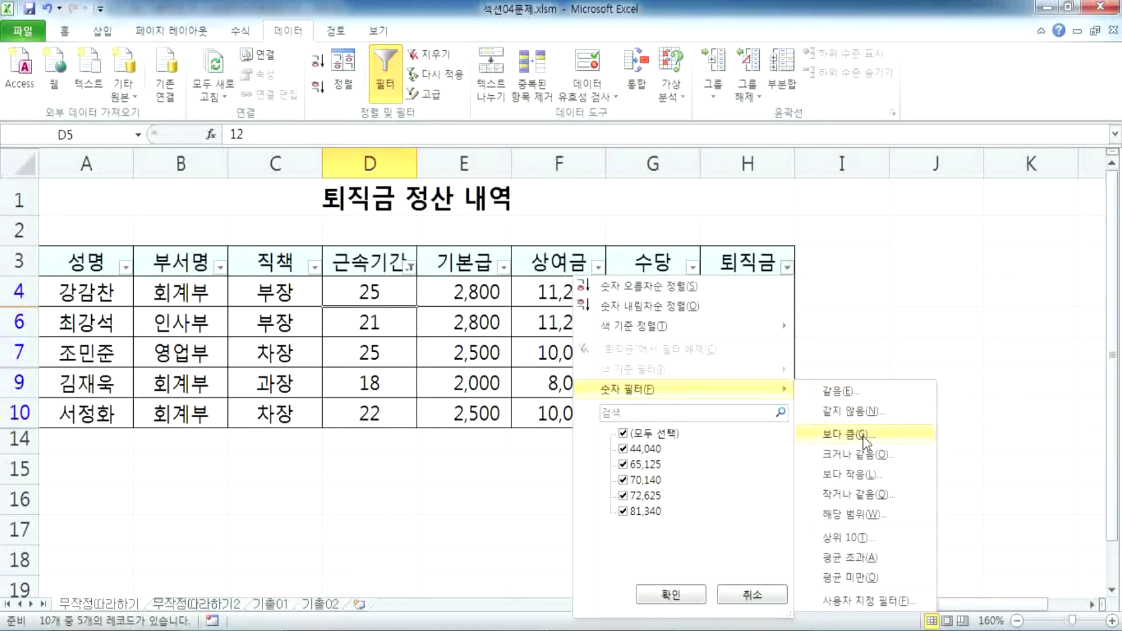
{"action": "left_click", "coordinate": [844, 498]}
{"action": "type", "text": "50000"}
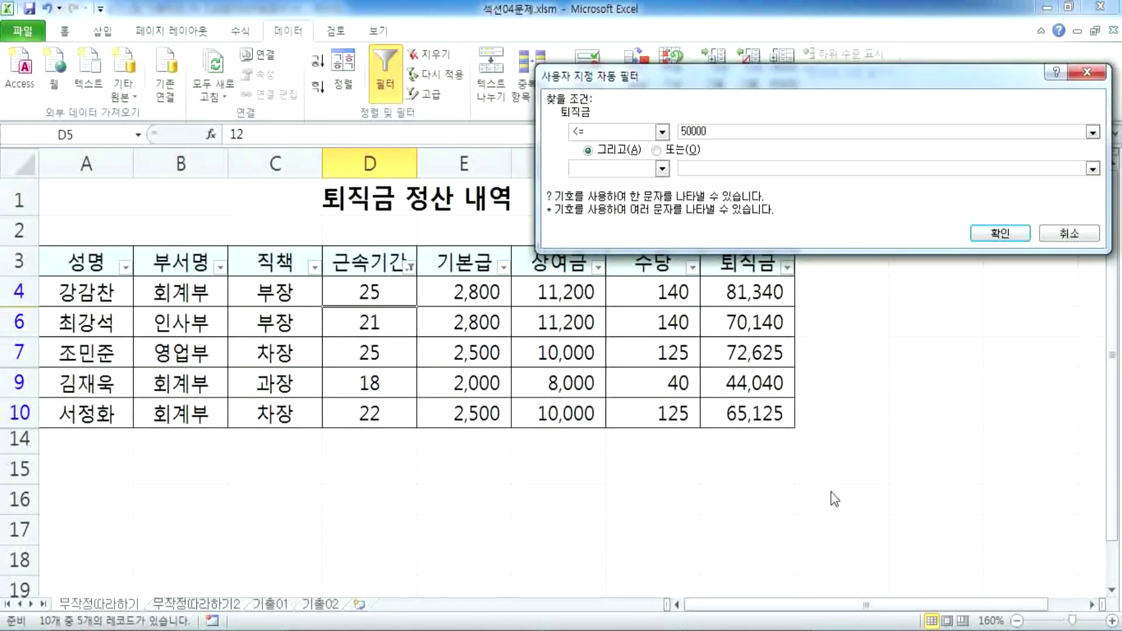
{"action": "key", "text": "Return"}
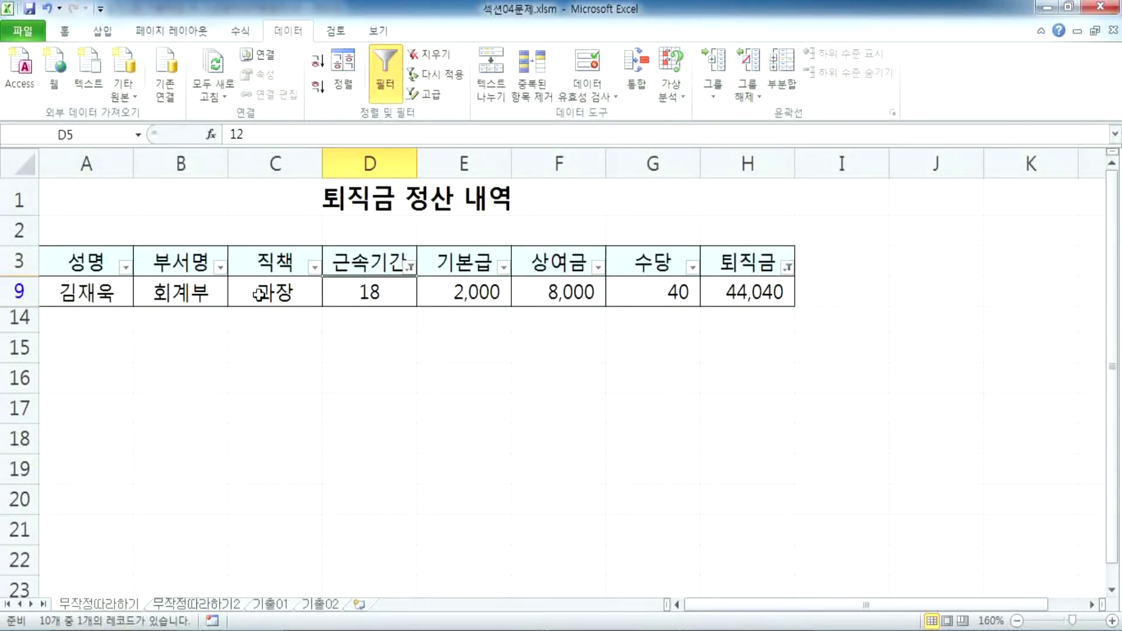
{"action": "left_click_drag", "start_coordinate": [85, 295], "coordinate": [738, 294]}
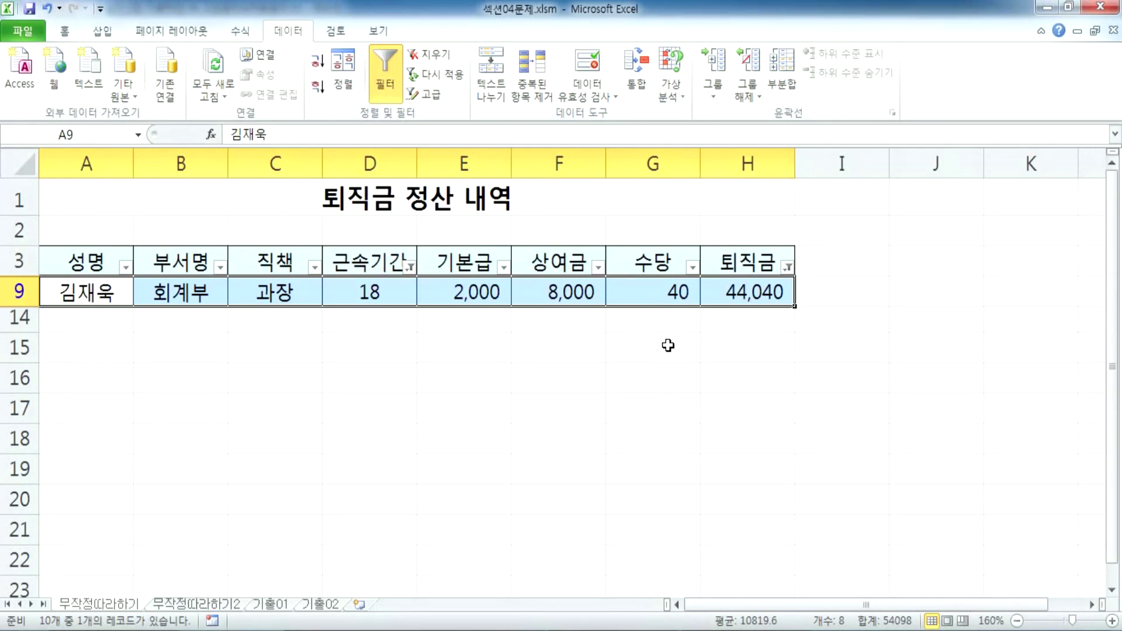
Switch to the filter notes and review the rules and examples for combining conditions on the 근속기간 and 퇴직금 columns
{"action": "key", "text": "alt+Tab"}
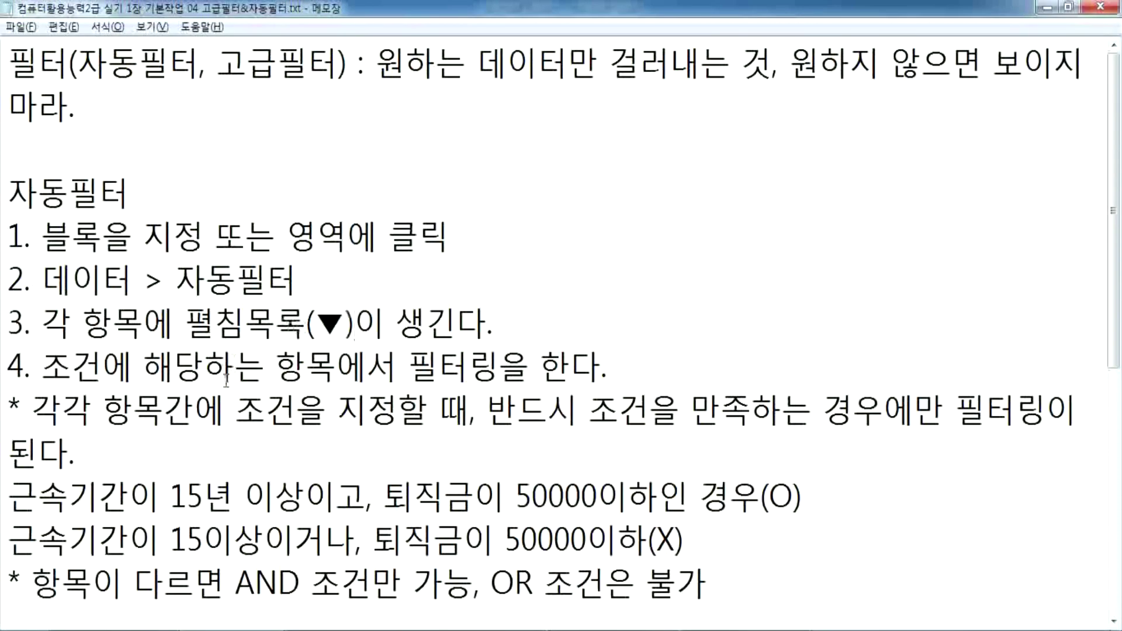
{"action": "left_click", "coordinate": [153, 460]}
{"action": "scroll", "coordinate": [154, 461], "scroll_direction": "down", "scroll_amount": 2}
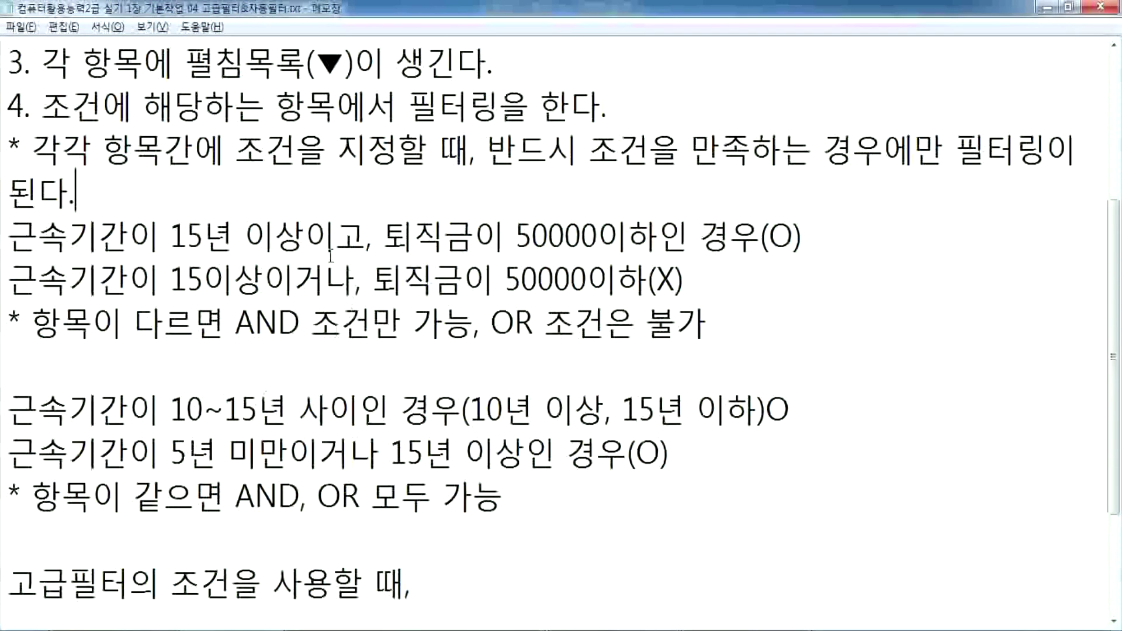
{"action": "left_click_drag", "start_coordinate": [32, 146], "coordinate": [467, 146]}
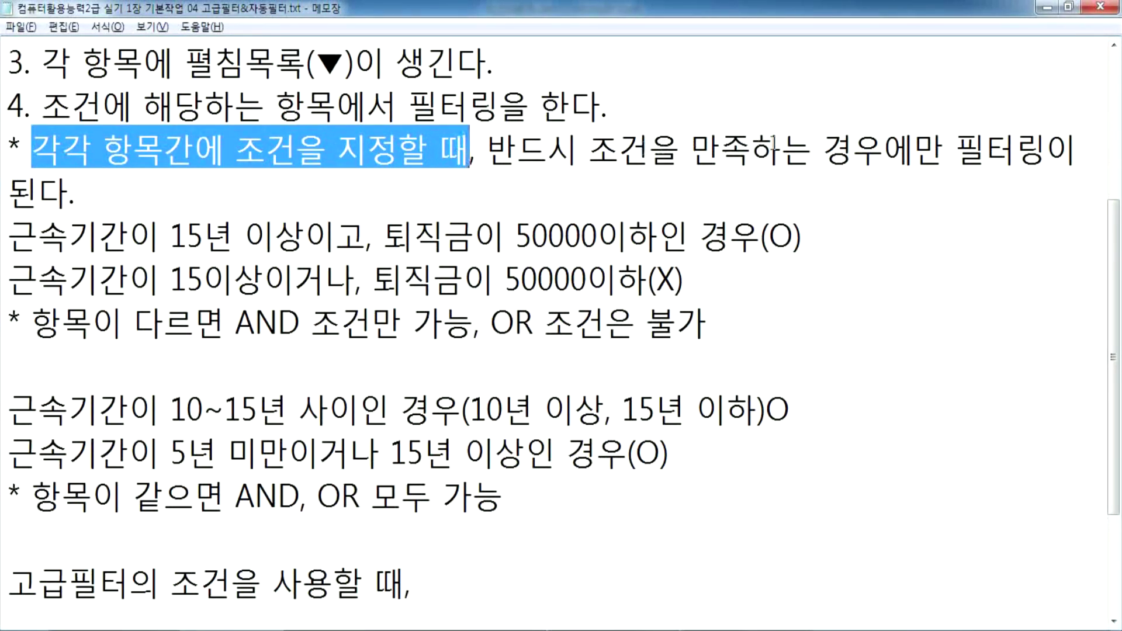
{"action": "left_click", "coordinate": [495, 187]}
{"action": "left_click_drag", "start_coordinate": [9, 236], "coordinate": [753, 230]}
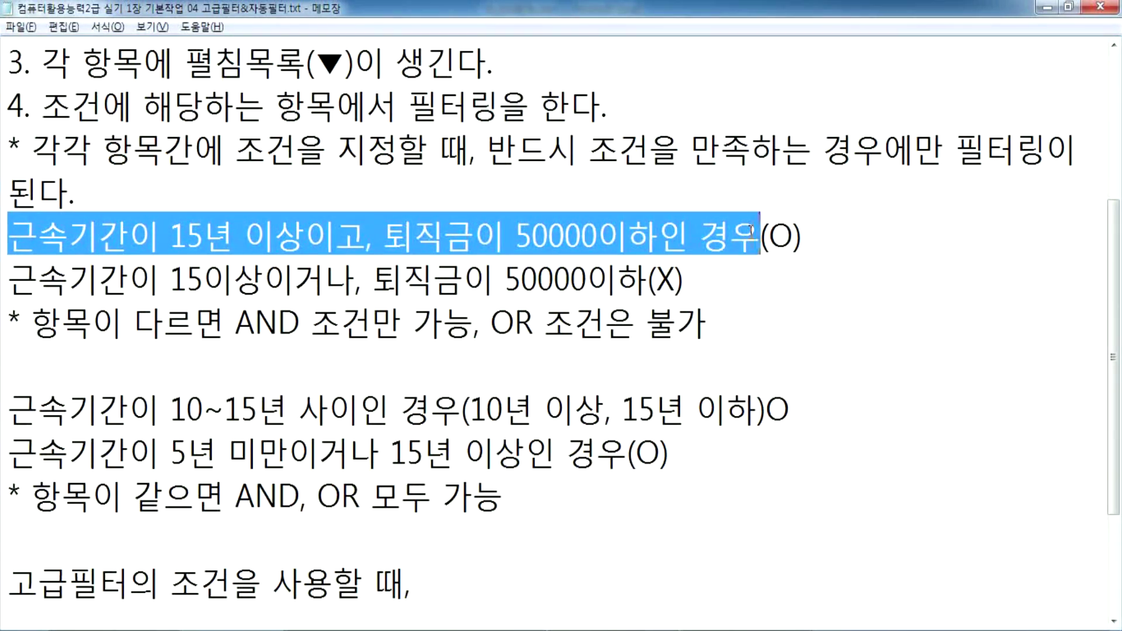
{"action": "left_click", "coordinate": [61, 319]}
{"action": "left_click_drag", "start_coordinate": [17, 286], "coordinate": [349, 286]}
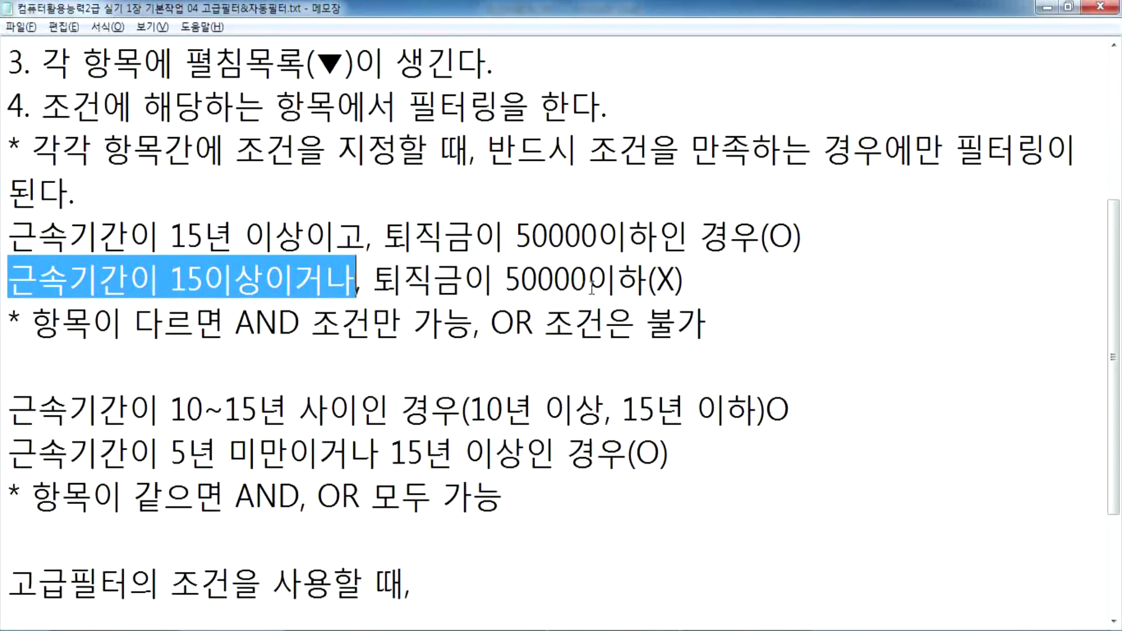
{"action": "left_click", "coordinate": [716, 277]}
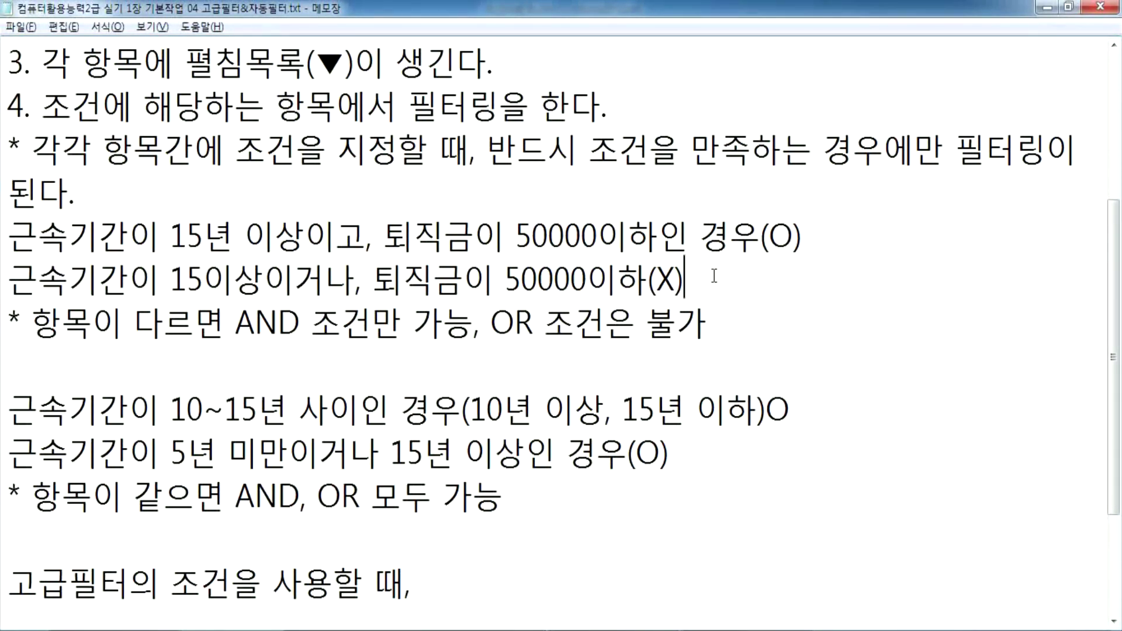
Switch to the Excel table, remove the automatic filter with its conditions, and turn automatic filtering back on
{"action": "key", "text": "alt+Tab"}
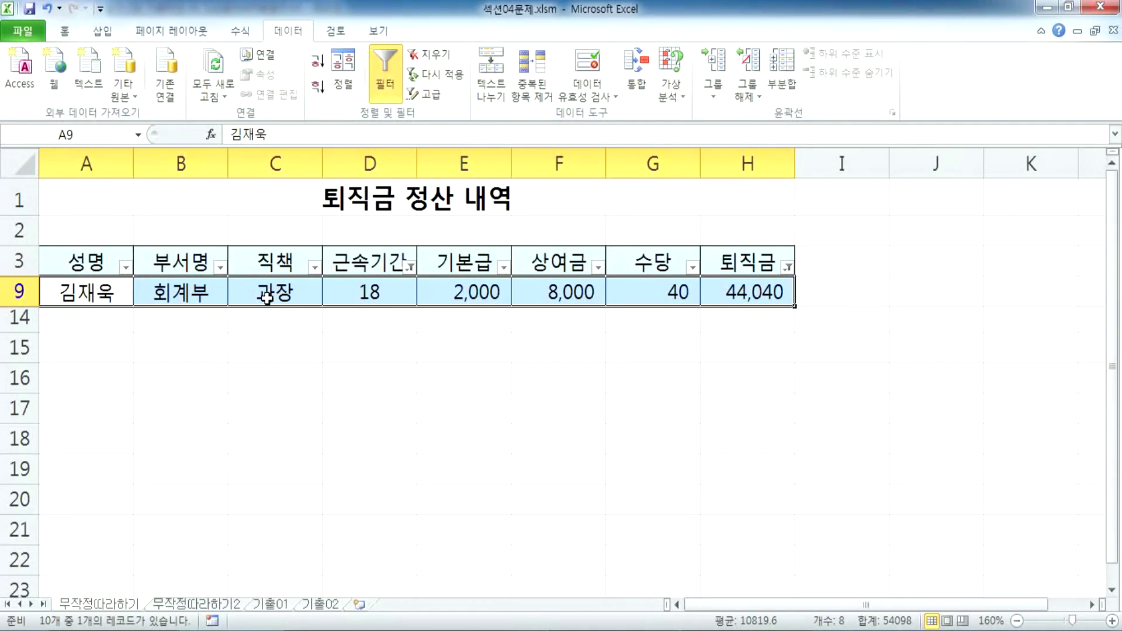
{"action": "left_click", "coordinate": [187, 299]}
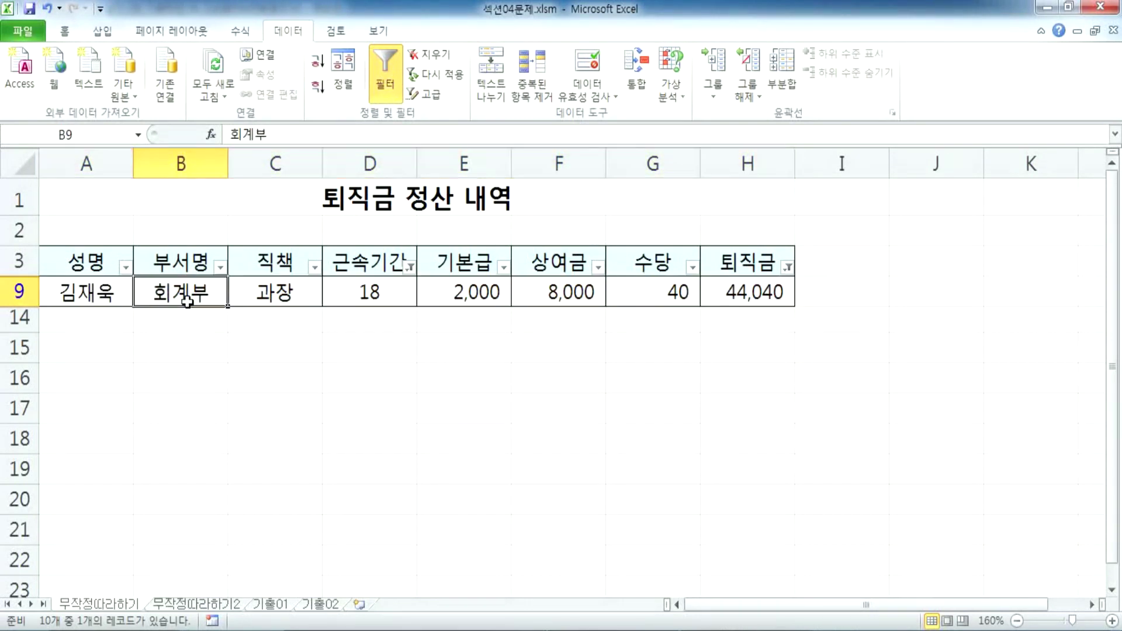
{"action": "left_click", "coordinate": [387, 79]}
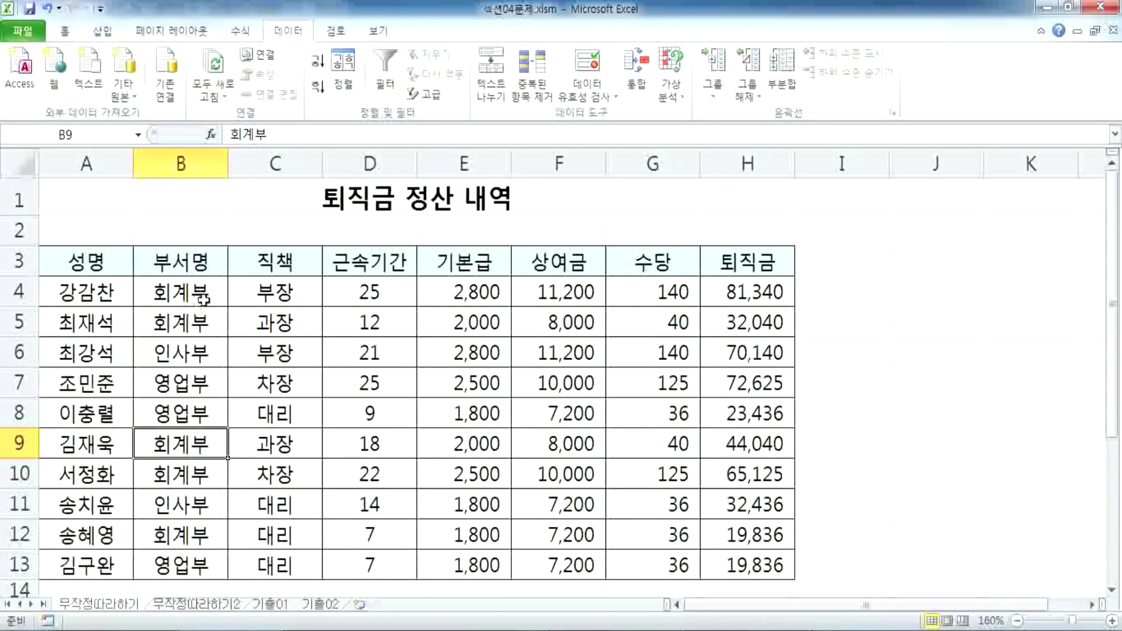
{"action": "left_click", "coordinate": [383, 79]}
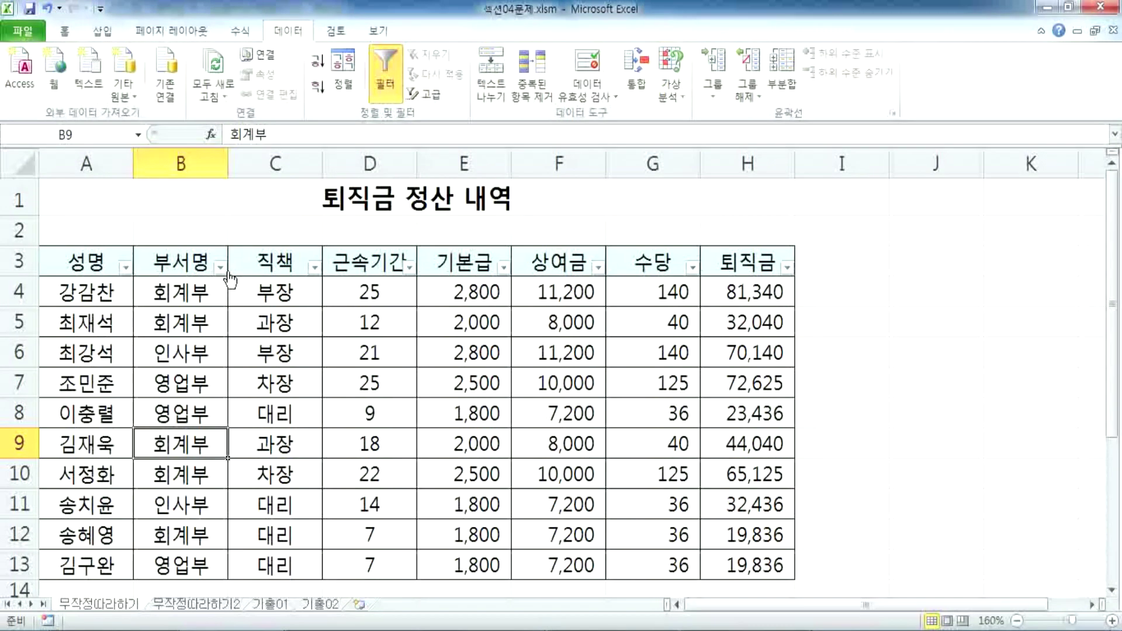
Apply a custom text filter to the 부서명 column that keeps records equal to 영업부 or (또는) equal to 회계부
{"action": "left_click", "coordinate": [220, 267]}
{"action": "mouse_move", "coordinate": [56, 389]}
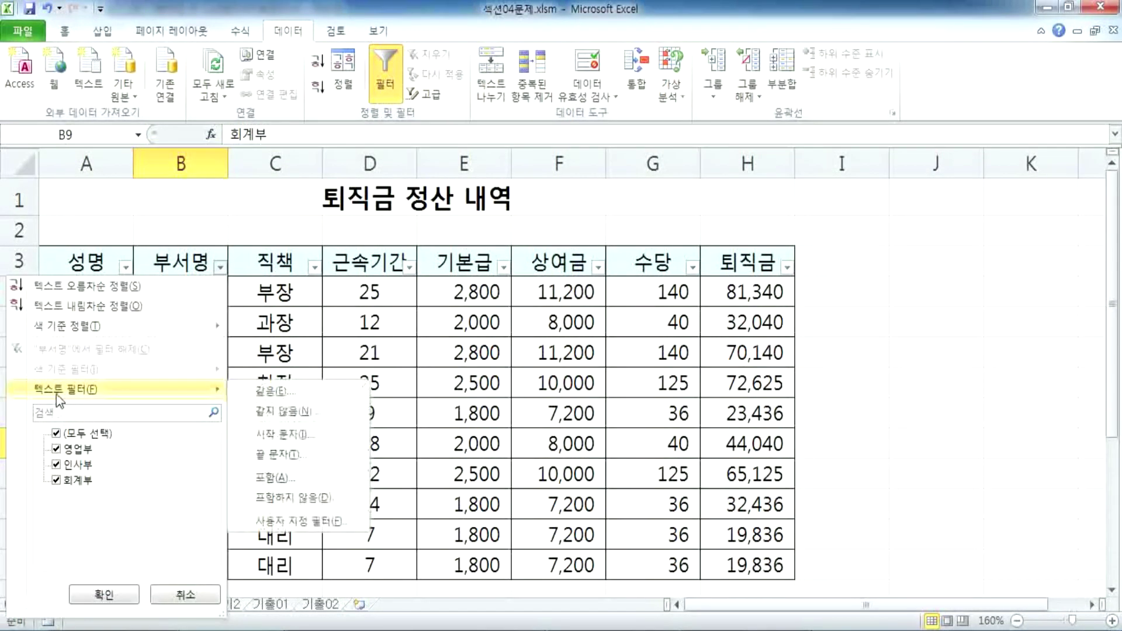
{"action": "left_click", "coordinate": [270, 521]}
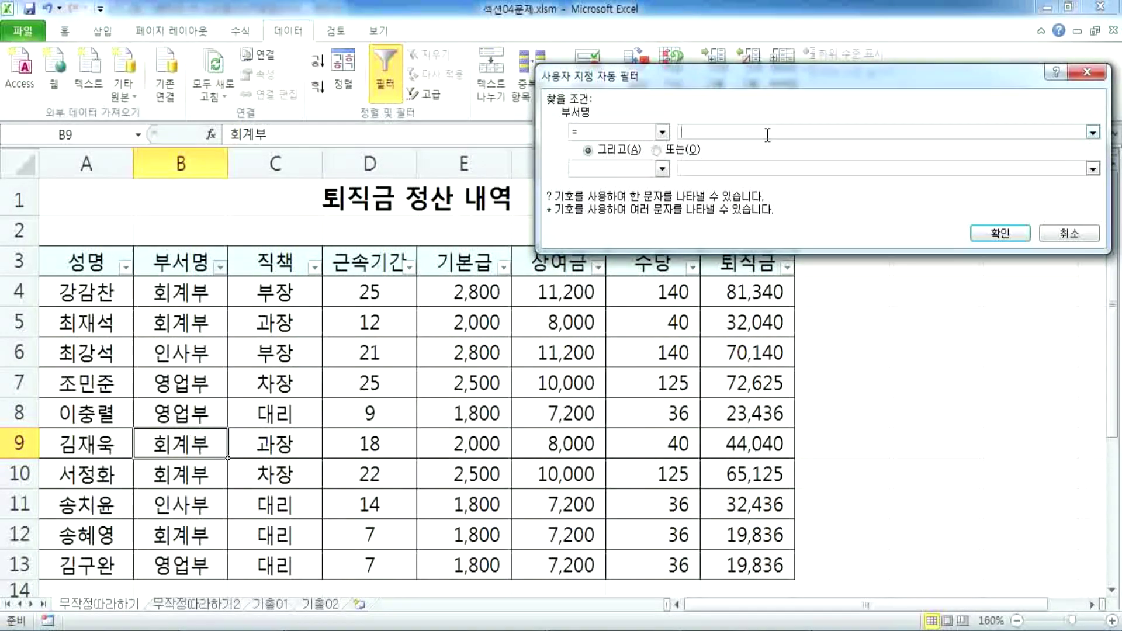
{"action": "left_click", "coordinate": [1092, 133]}
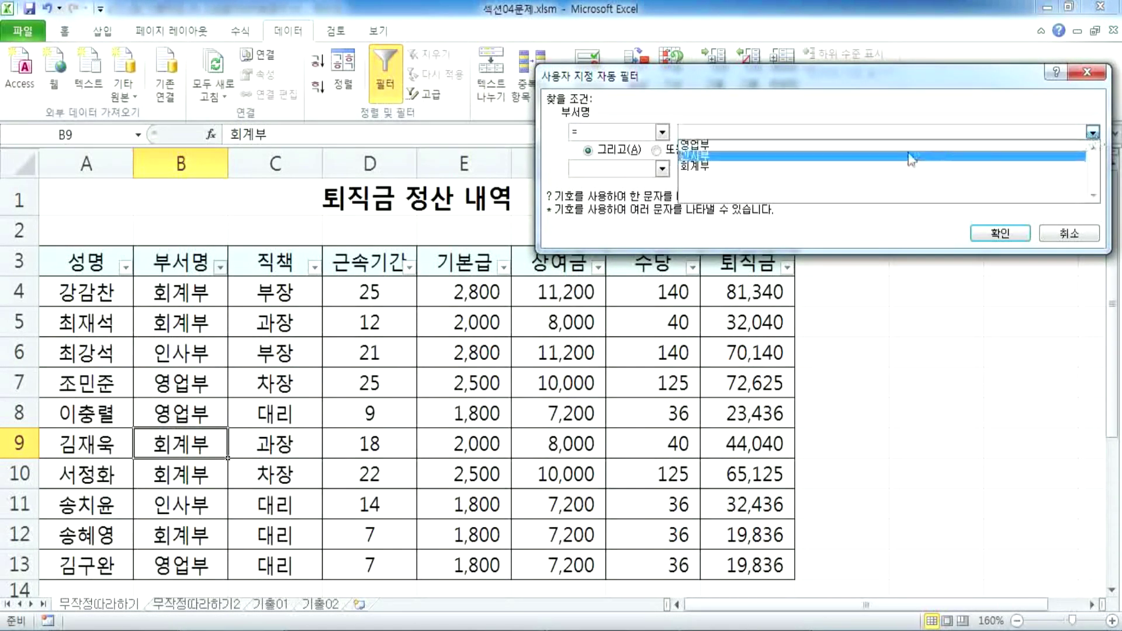
{"action": "left_click", "coordinate": [993, 143]}
{"action": "left_click", "coordinate": [669, 150]}
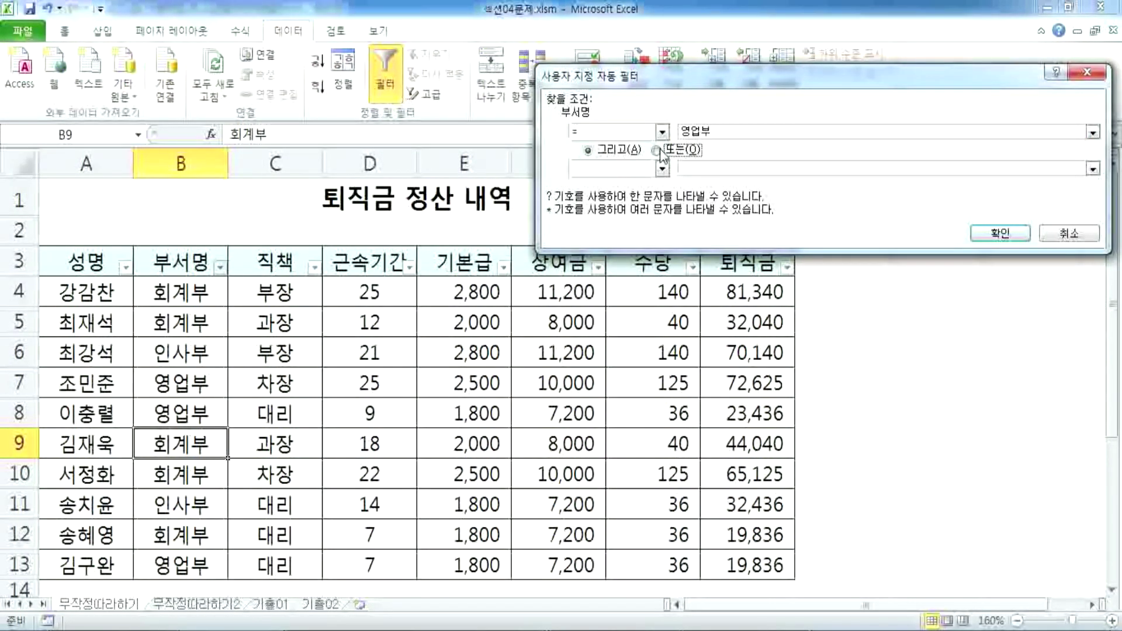
{"action": "left_click", "coordinate": [908, 169]}
{"action": "left_click", "coordinate": [1090, 169]}
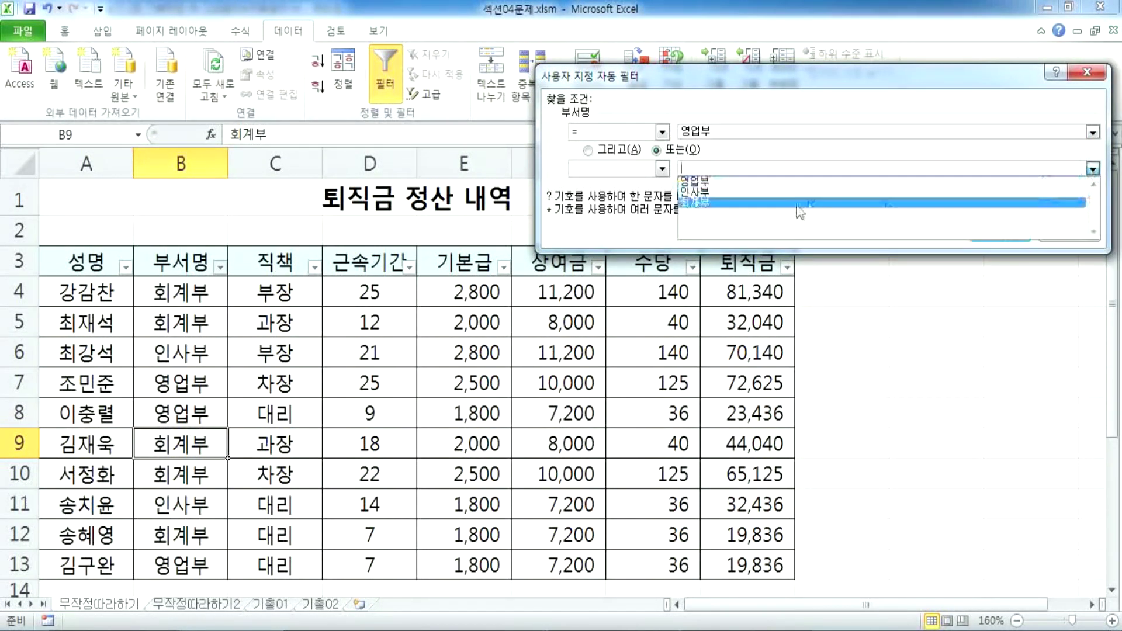
{"action": "left_click", "coordinate": [807, 208]}
{"action": "left_click", "coordinate": [662, 168]}
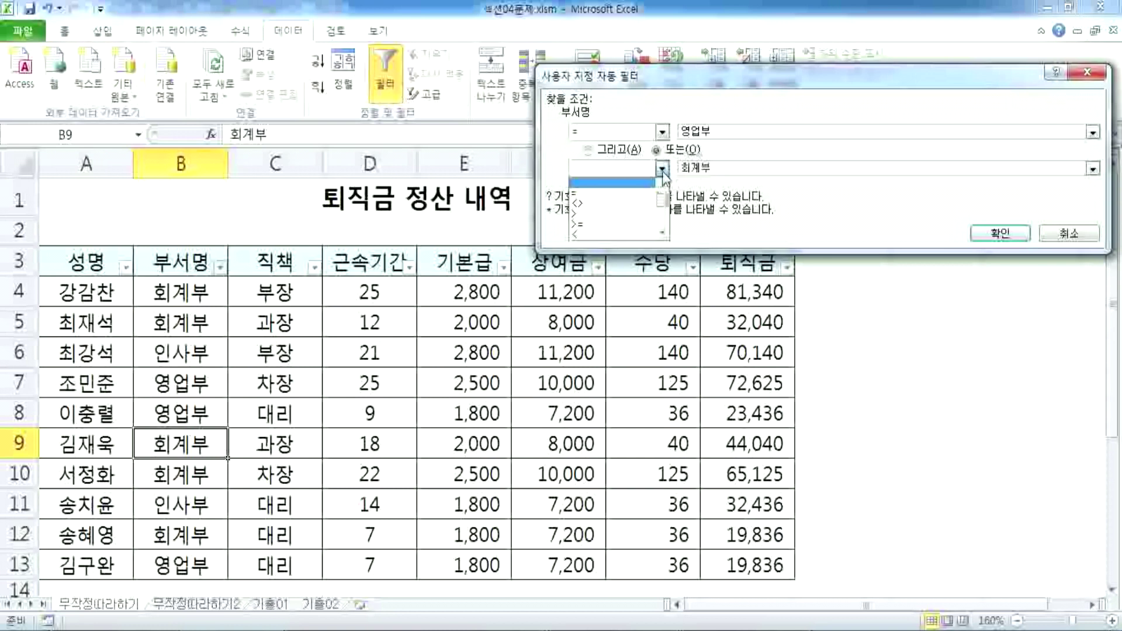
{"action": "left_click", "coordinate": [631, 194]}
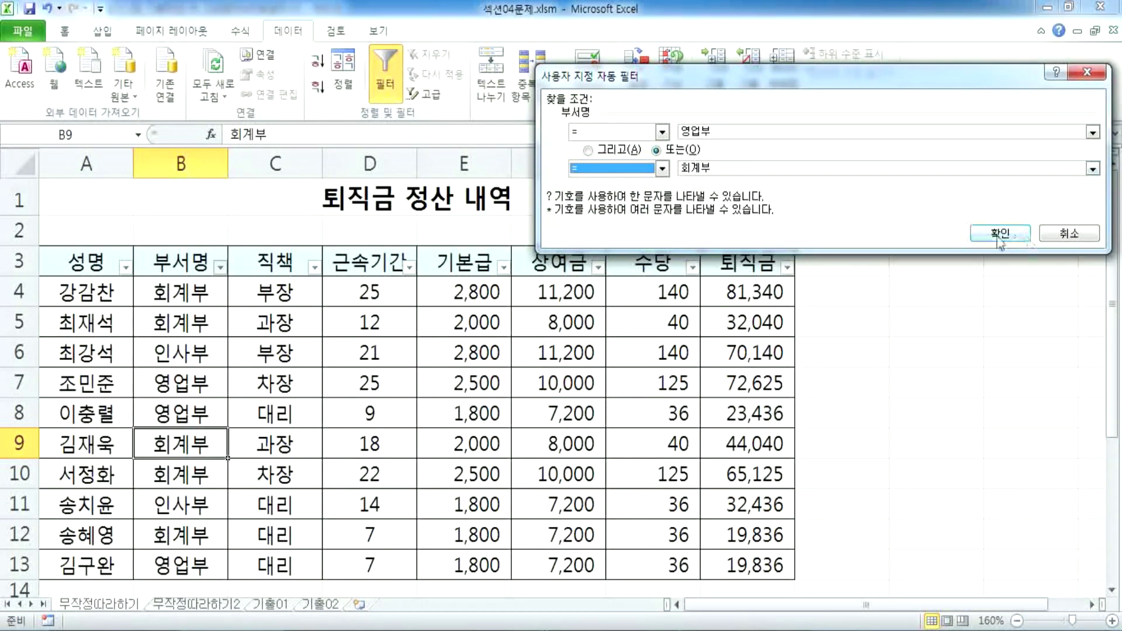
{"action": "left_click", "coordinate": [1000, 234]}
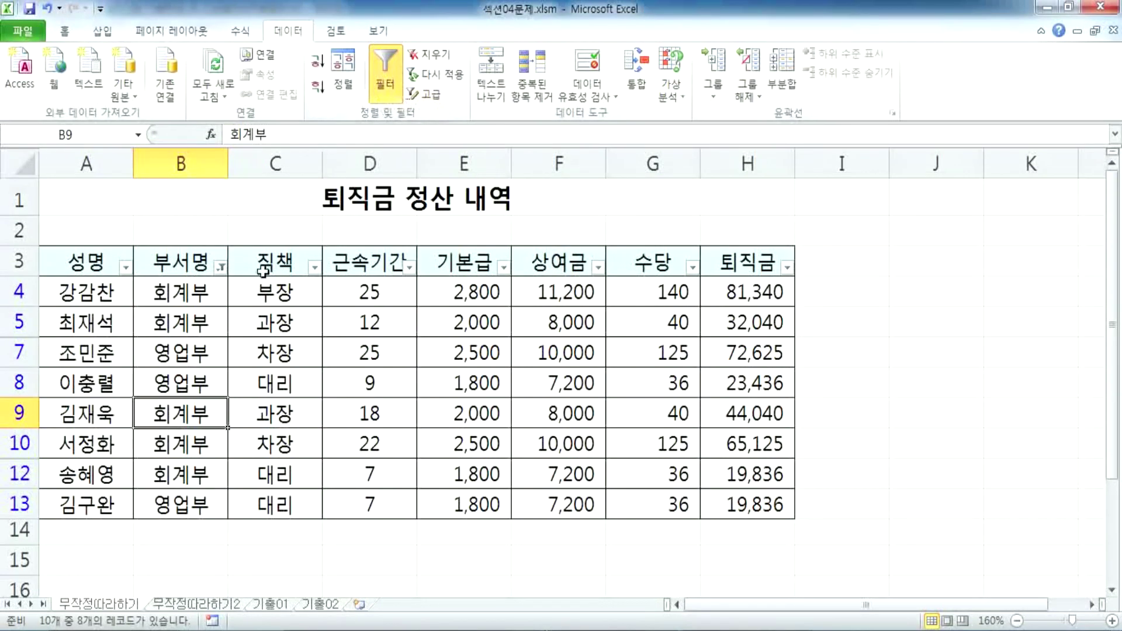
Check the text filter options of the filtered 부서명 column, and clear the table's applied filter
{"action": "left_click", "coordinate": [221, 267]}
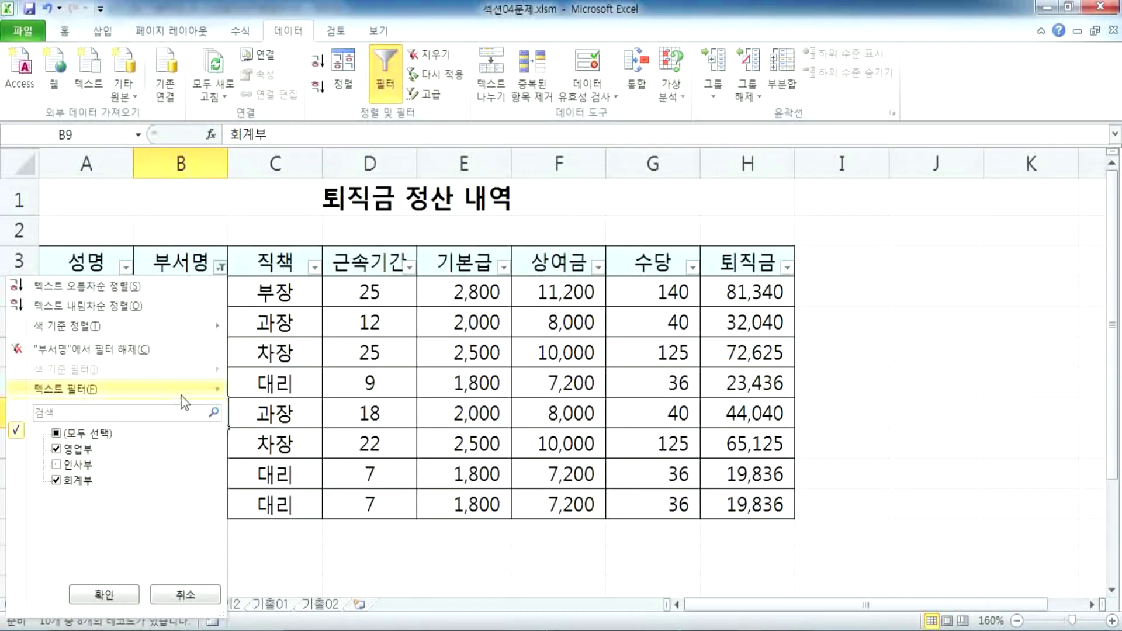
{"action": "mouse_move", "coordinate": [183, 393]}
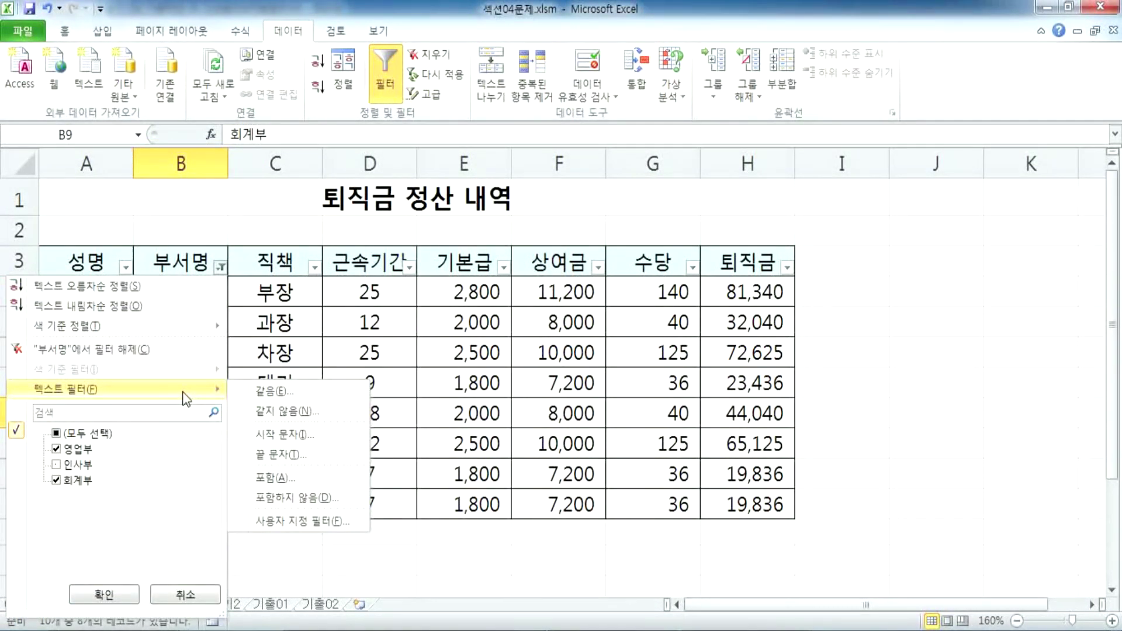
{"action": "left_click", "coordinate": [308, 328]}
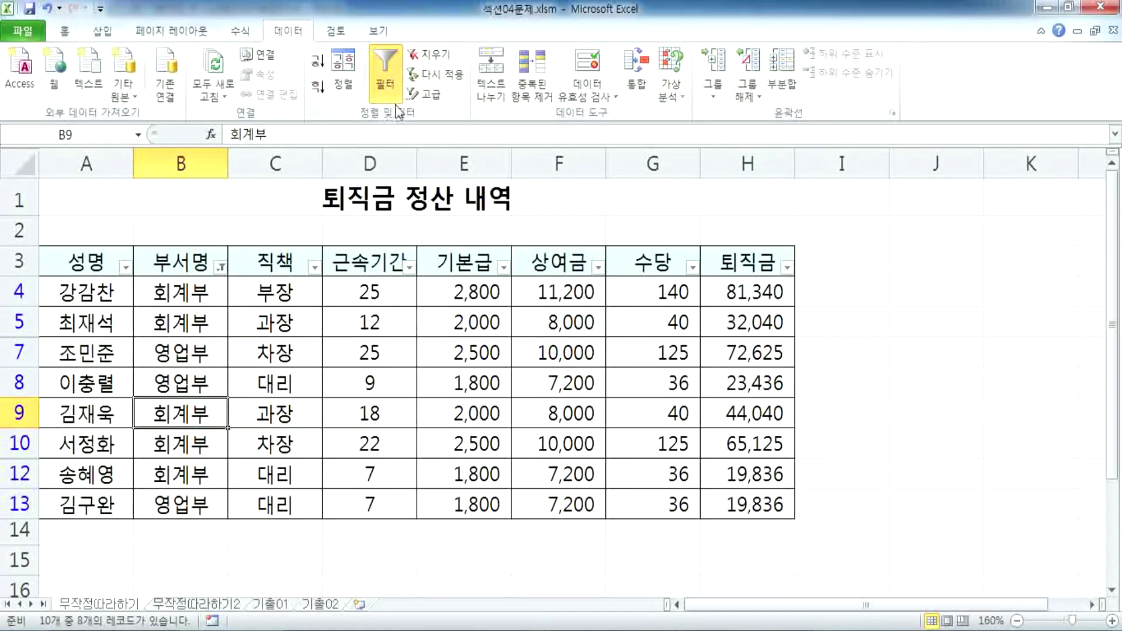
{"action": "left_click", "coordinate": [433, 54]}
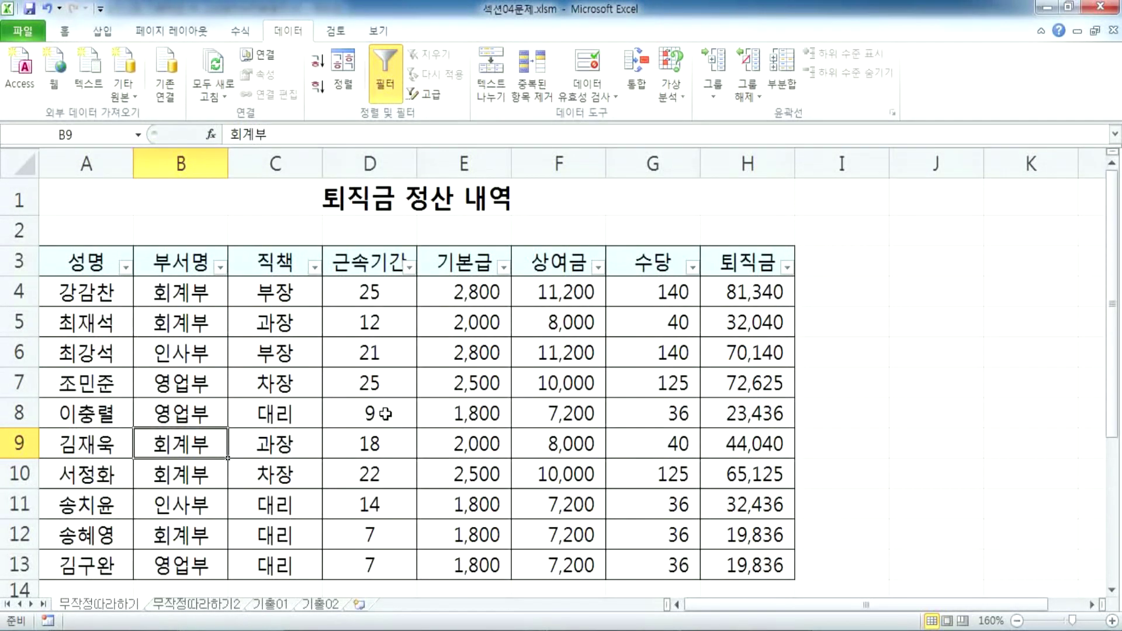
Set up a custom number filter on the 근속기간 column for values >= 5 and (그리고) <= 10
{"action": "left_click", "coordinate": [406, 266]}
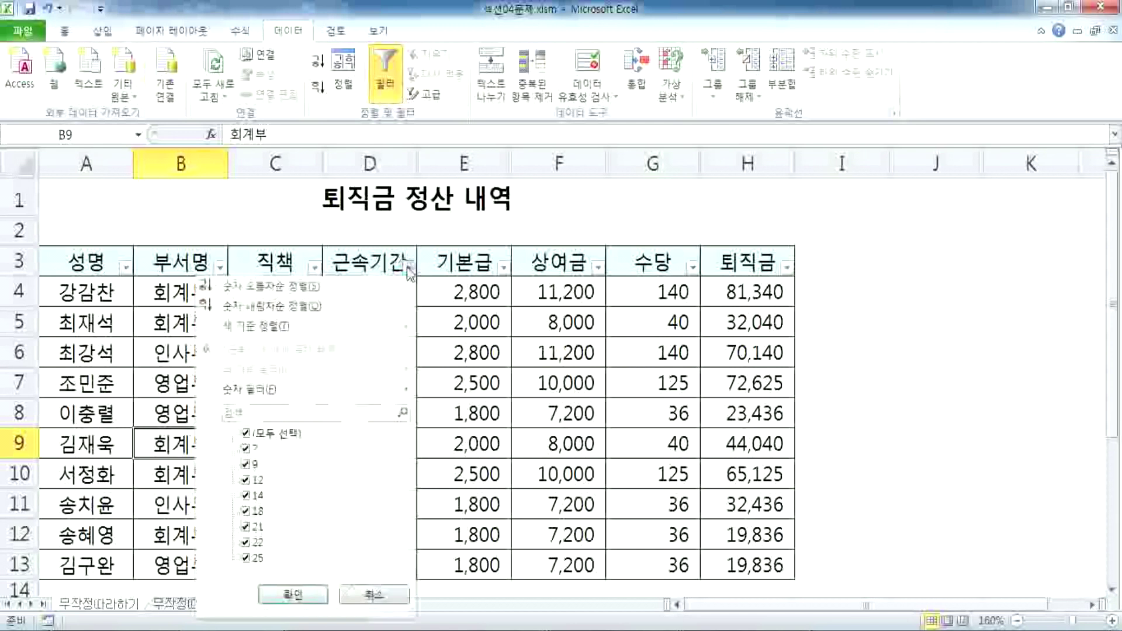
{"action": "mouse_move", "coordinate": [298, 388]}
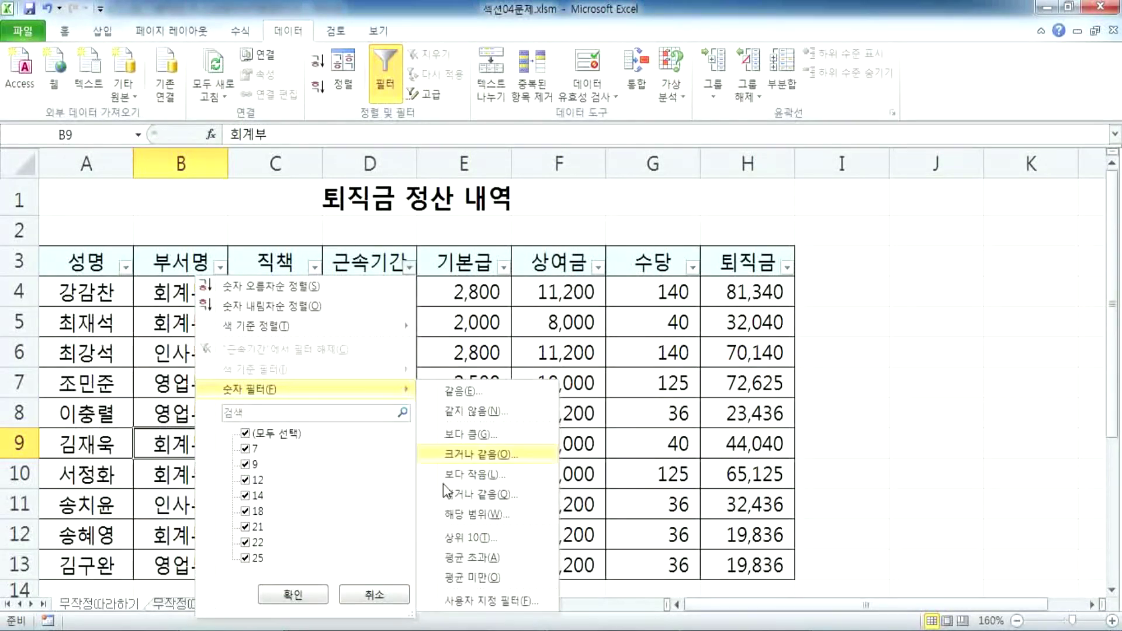
{"action": "left_click", "coordinate": [462, 600]}
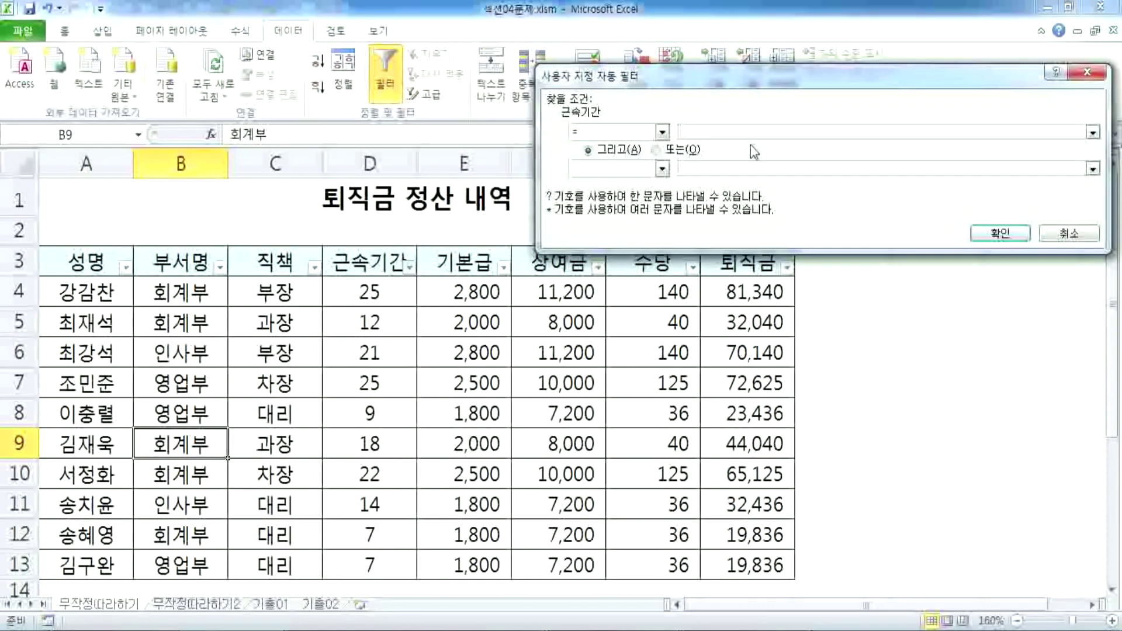
{"action": "left_click", "coordinate": [662, 132]}
{"action": "left_click", "coordinate": [598, 187]}
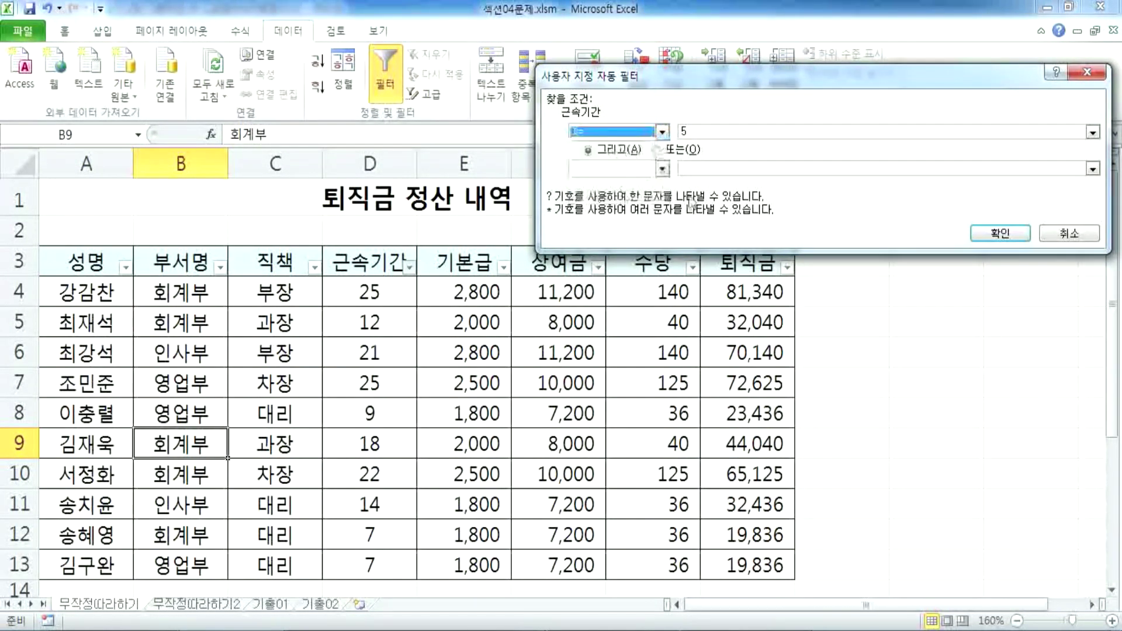
{"action": "left_click", "coordinate": [731, 167]}
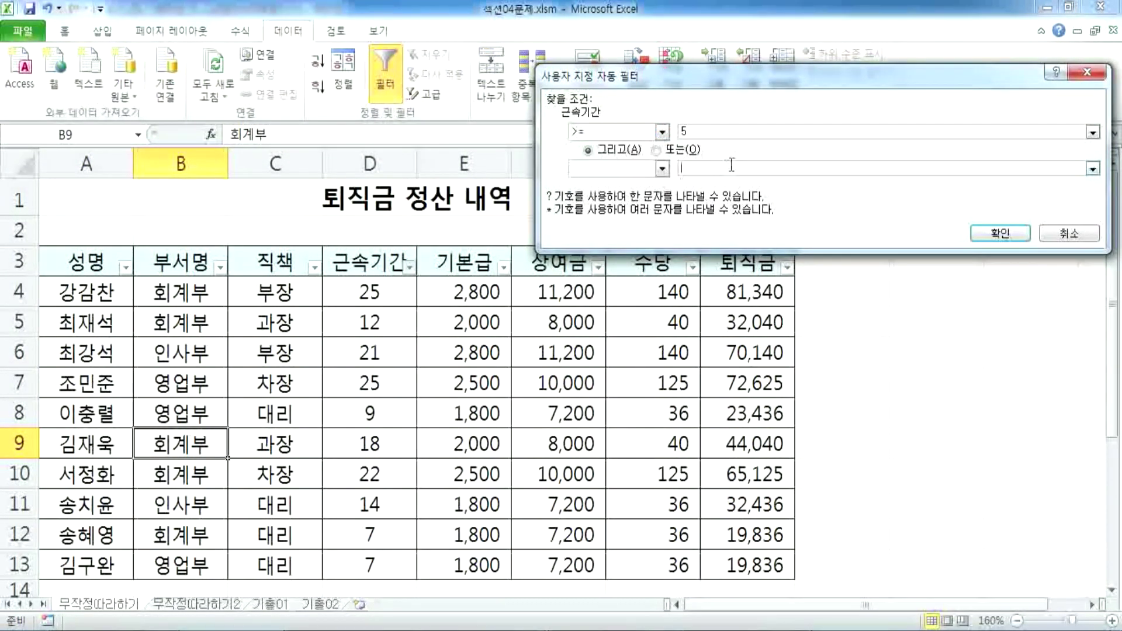
{"action": "left_click", "coordinate": [662, 168]}
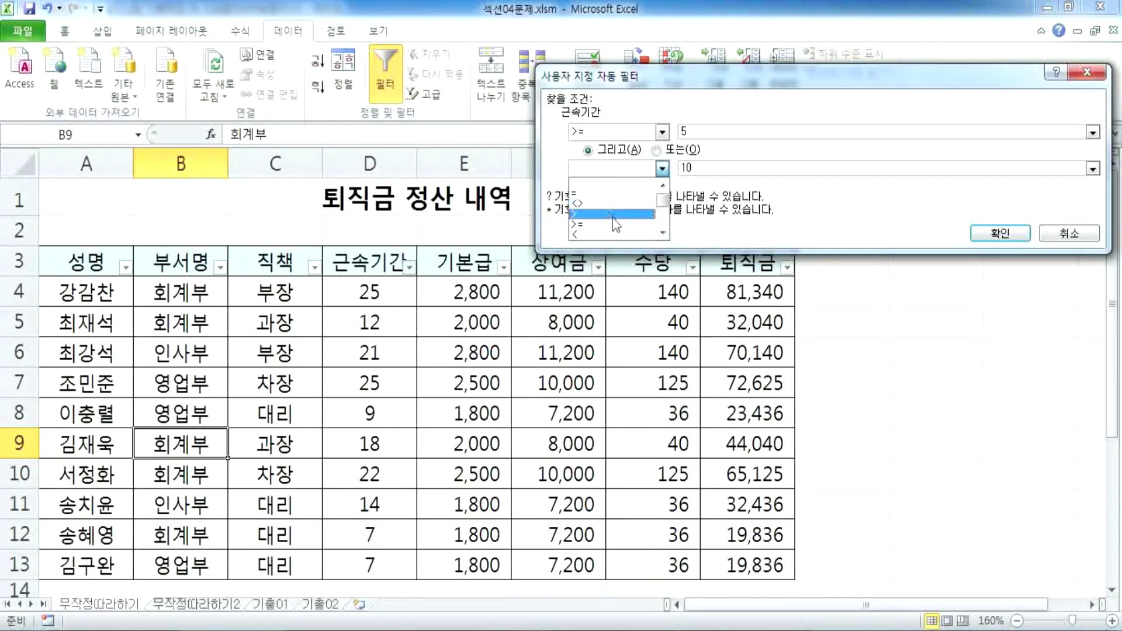
{"action": "scroll", "coordinate": [611, 235], "scroll_direction": "down", "scroll_amount": 1}
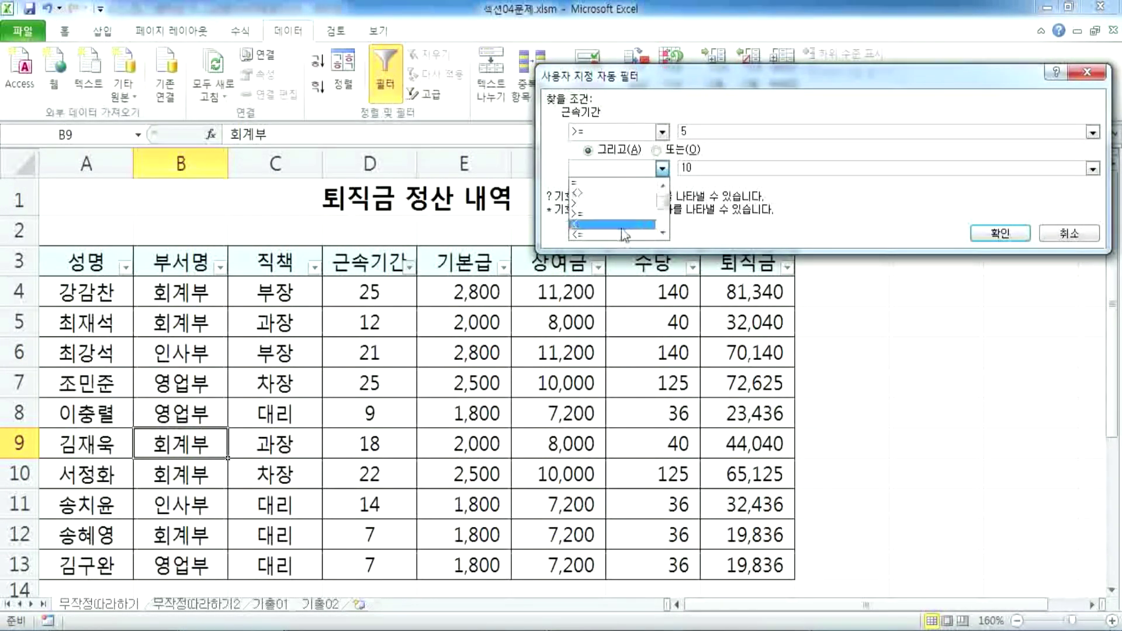
{"action": "left_click", "coordinate": [601, 232]}
{"action": "left_click", "coordinate": [708, 131]}
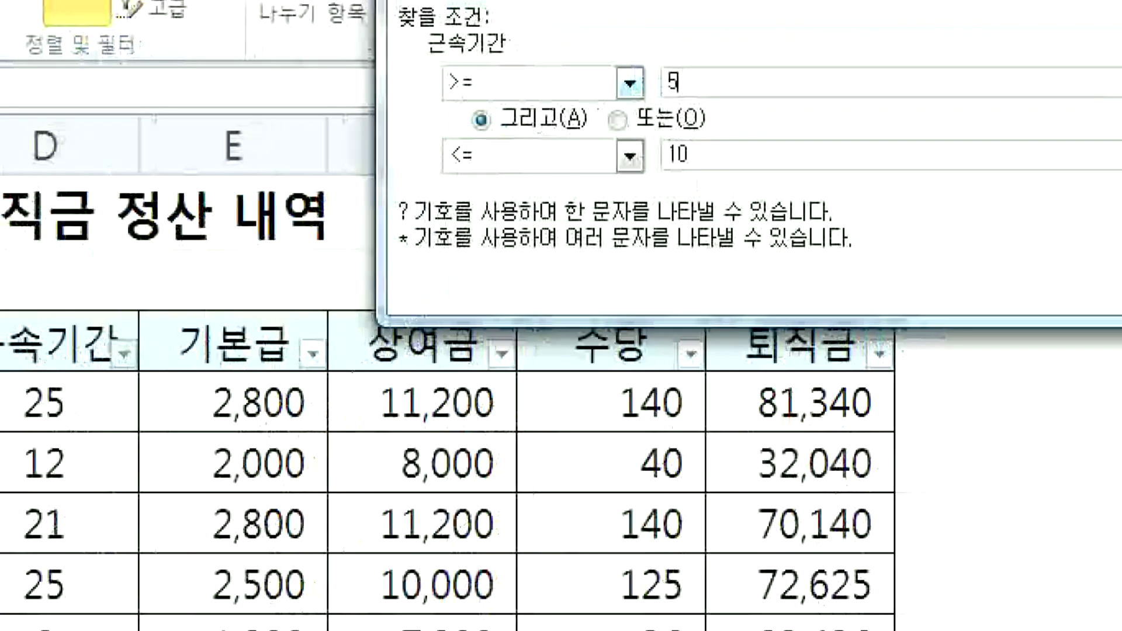
Change the 근속기간 custom filter conditions to < 5 or (또는) > 20, and cancel the filter without applying it
{"action": "mouse_move", "coordinate": [429, 111]}
{"action": "left_mouse_down"}
{"action": "mouse_move", "coordinate": [468, 63]}
{"action": "mouse_move", "coordinate": [424, 120]}
{"action": "left_mouse_up"}
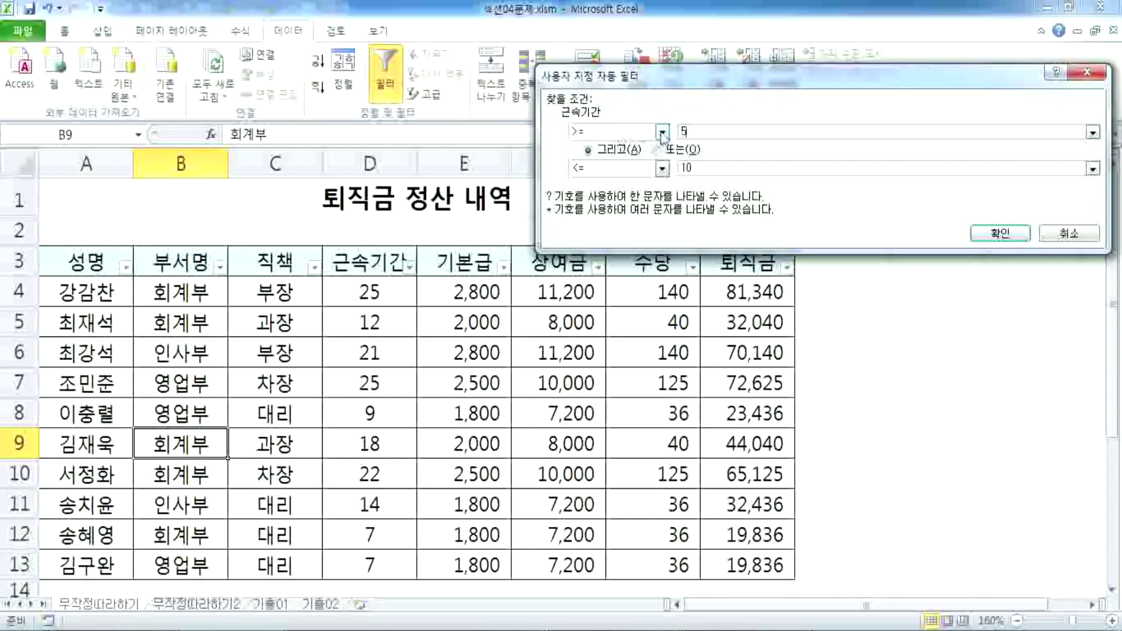
{"action": "left_click", "coordinate": [624, 84]}
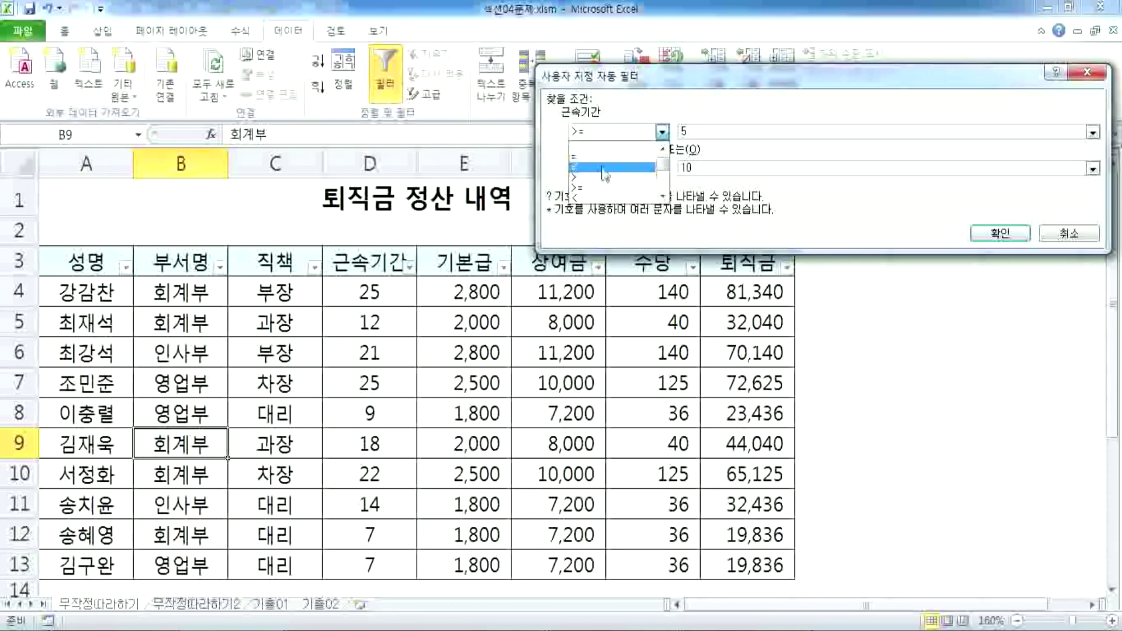
{"action": "left_click", "coordinate": [590, 198]}
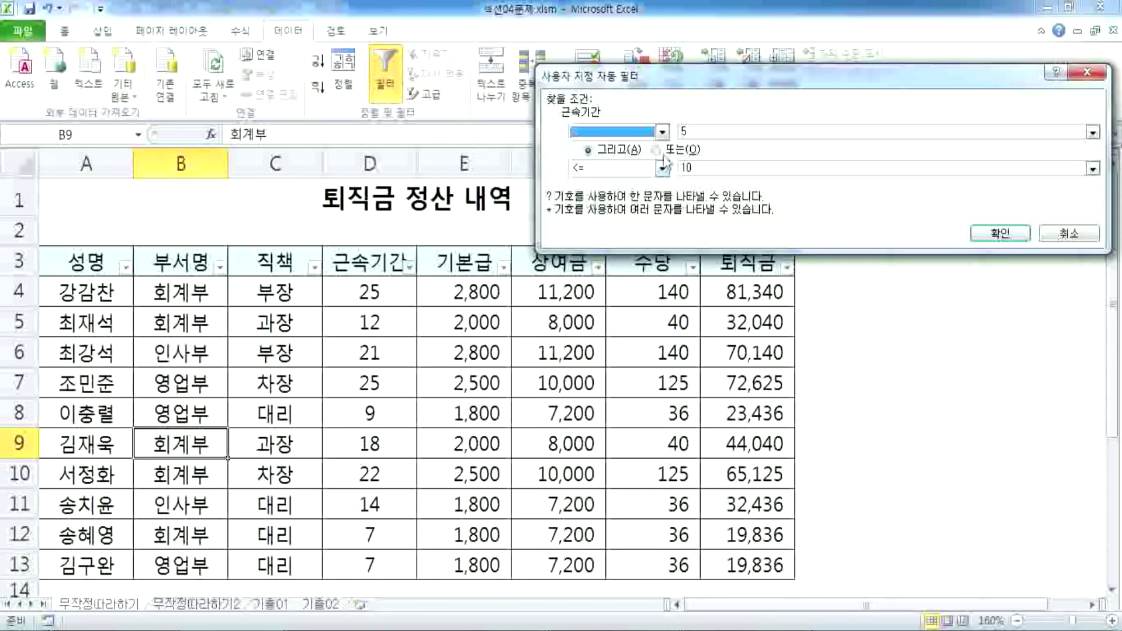
{"action": "left_click", "coordinate": [656, 150]}
{"action": "double_click", "coordinate": [688, 169]}
{"action": "type", "text": "20"}
{"action": "left_click", "coordinate": [661, 169]}
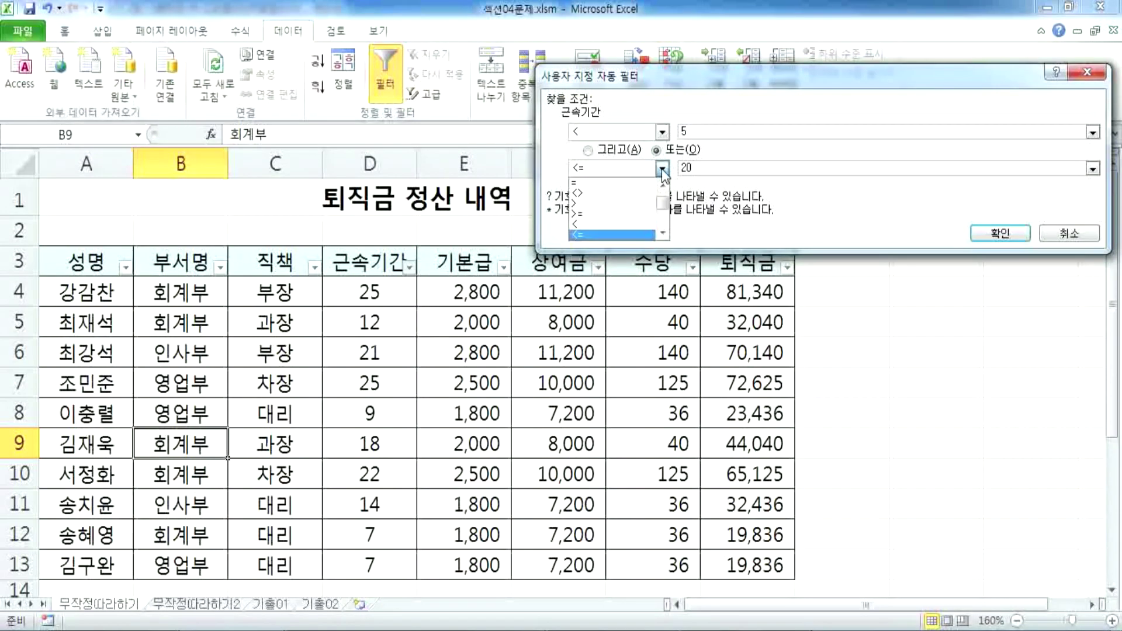
{"action": "left_click", "coordinate": [584, 203]}
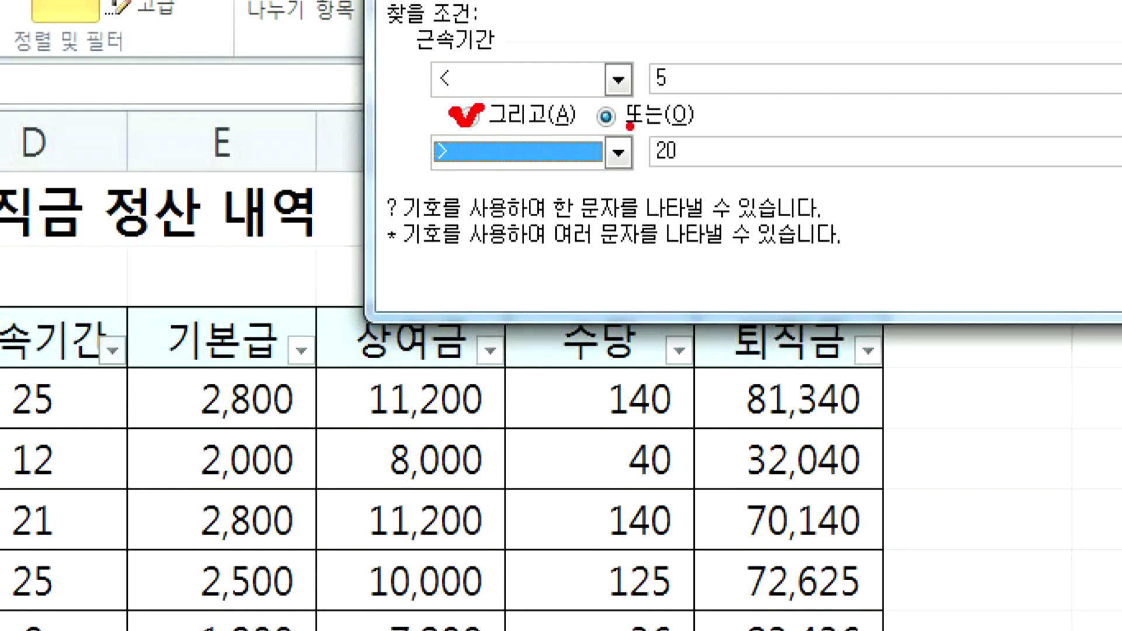
{"action": "mouse_move", "coordinate": [587, 141]}
{"action": "left_mouse_down"}
{"action": "mouse_move", "coordinate": [716, 133]}
{"action": "mouse_move", "coordinate": [596, 87]}
{"action": "mouse_move", "coordinate": [571, 153]}
{"action": "mouse_move", "coordinate": [609, 155]}
{"action": "left_mouse_up"}
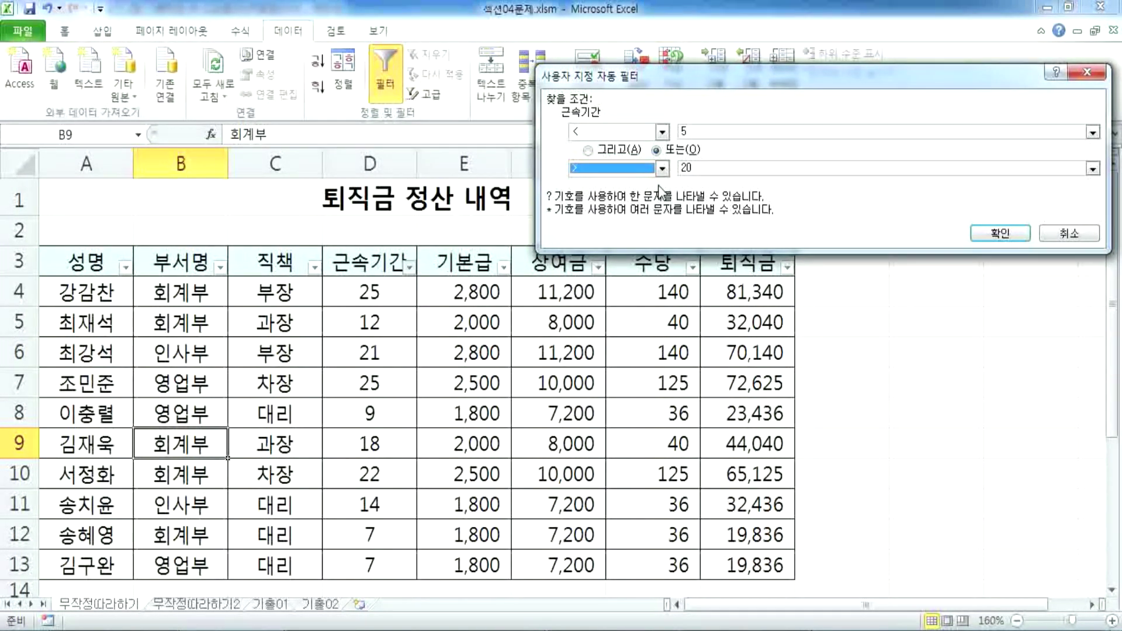
{"action": "key", "text": "Escape"}
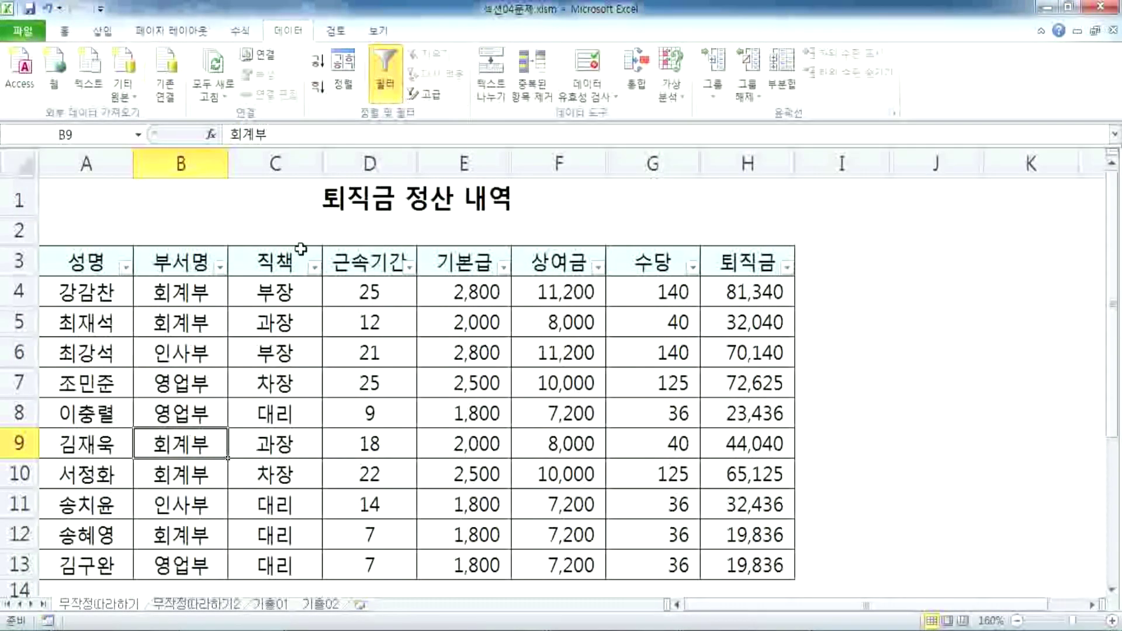
Examine the entries in the 부서명 and 직책 columns by selecting ranges of their cells, finishing on cell B4
{"action": "left_click_drag", "start_coordinate": [187, 262], "coordinate": [181, 431]}
{"action": "left_click_drag", "start_coordinate": [275, 292], "coordinate": [257, 444]}
{"action": "left_click_drag", "start_coordinate": [185, 346], "coordinate": [179, 473]}
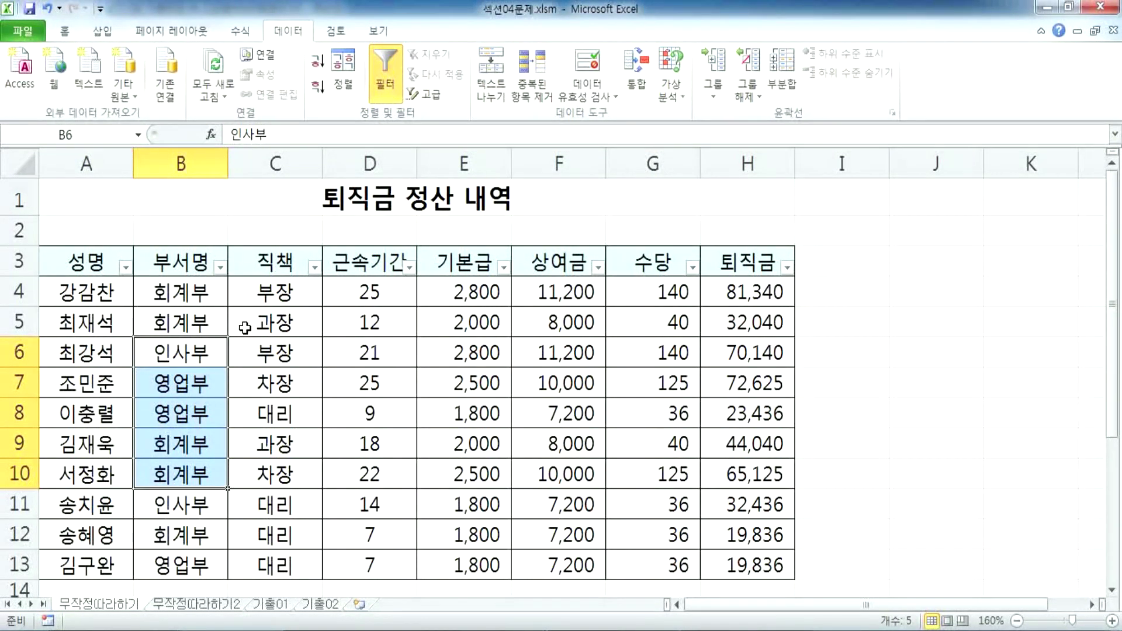
{"action": "left_click", "coordinate": [203, 292]}
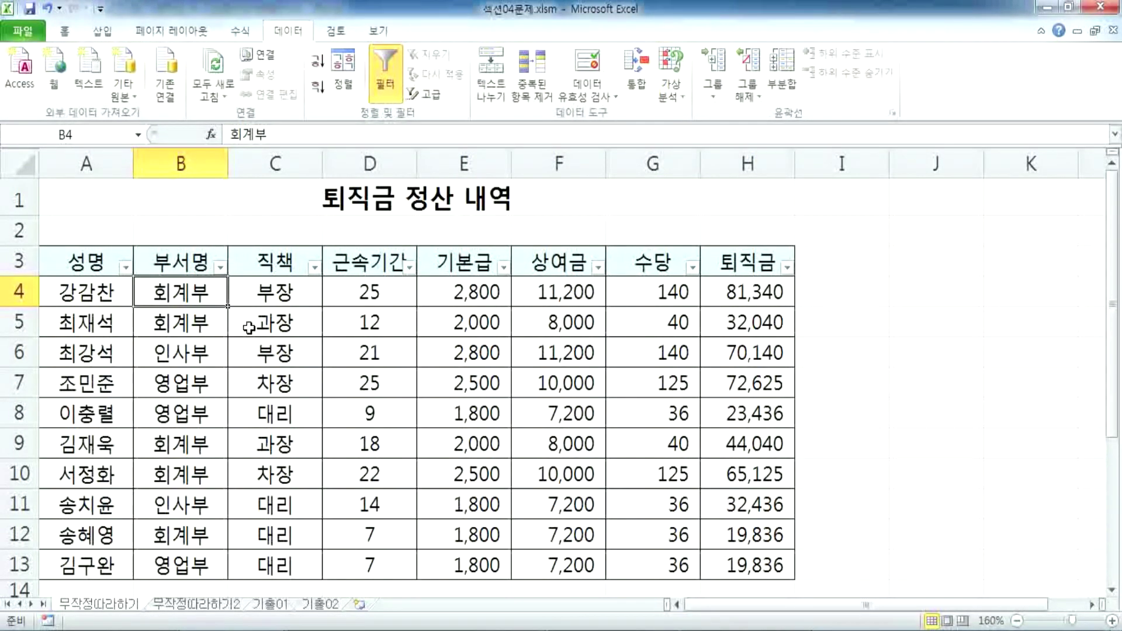
Switch to the filter notes and review the AND/OR rules and the rules for advanced filter conditions
{"action": "key", "text": "alt+Tab"}
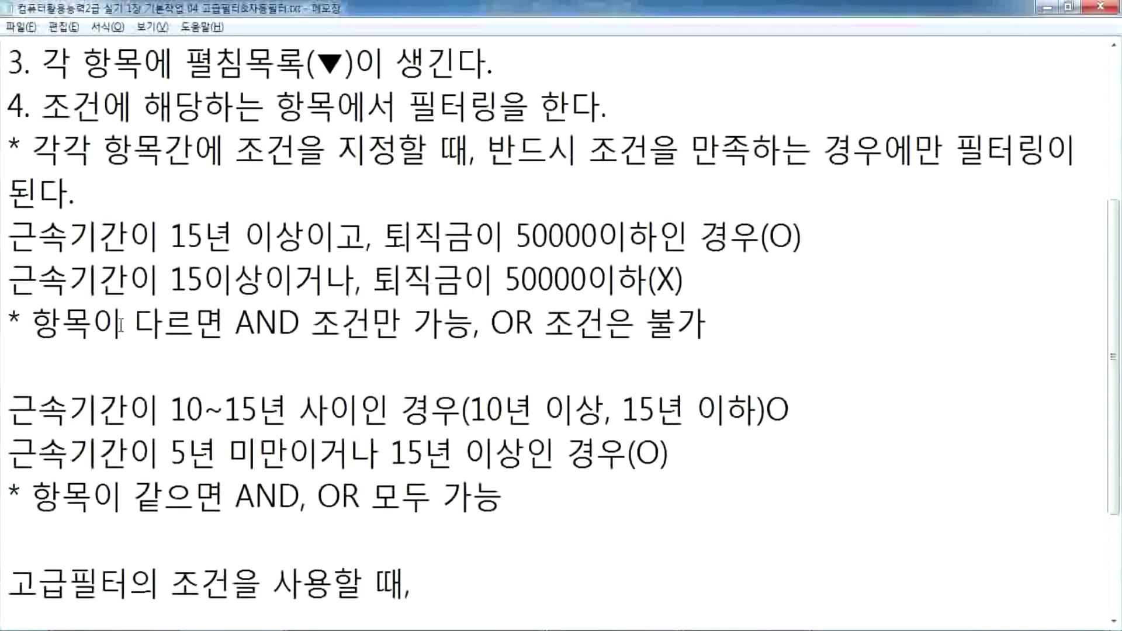
{"action": "scroll", "coordinate": [123, 325], "scroll_direction": "down", "scroll_amount": 2}
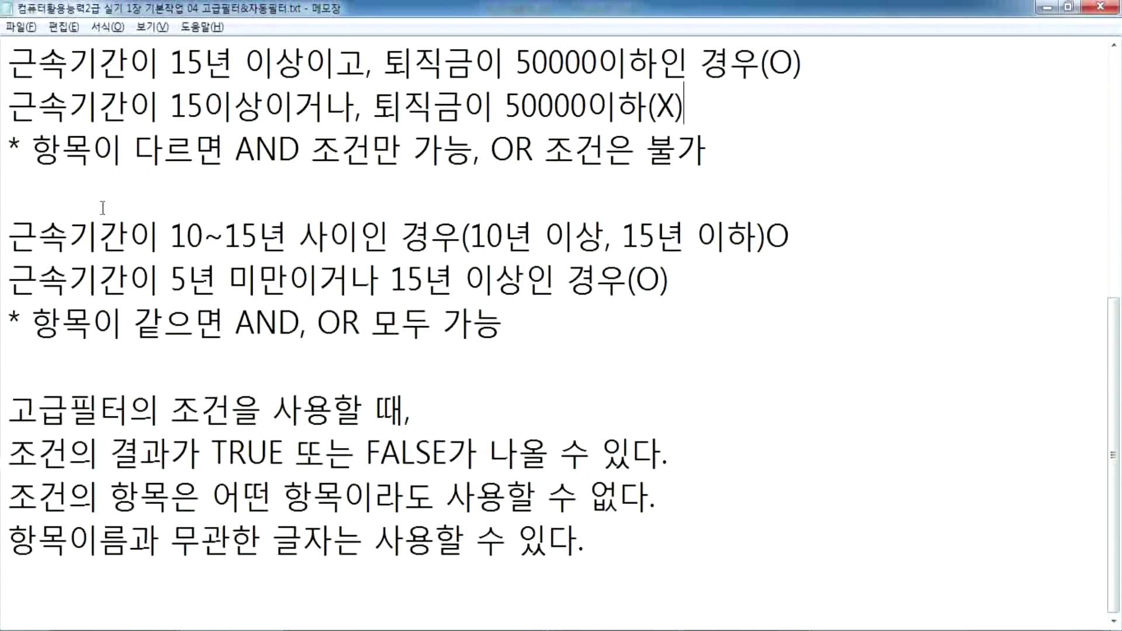
Highlight the note saying different fields allow only AND conditions, and return to the 퇴직금 정산 내역 workbook
{"action": "left_click_drag", "start_coordinate": [31, 153], "coordinate": [474, 150]}
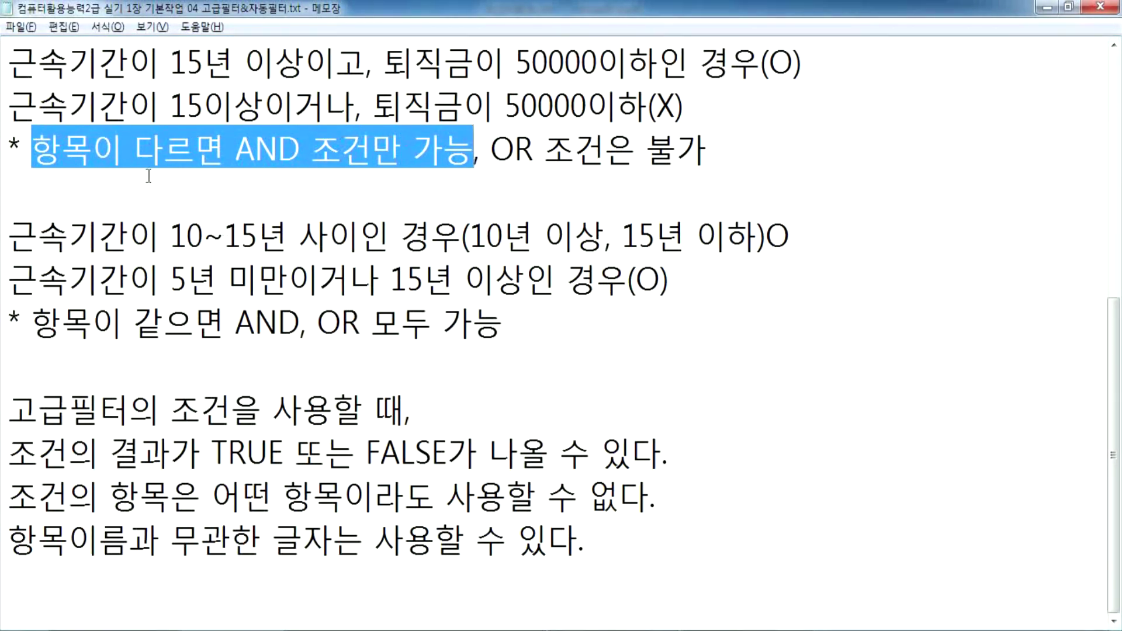
{"action": "left_click", "coordinate": [150, 201]}
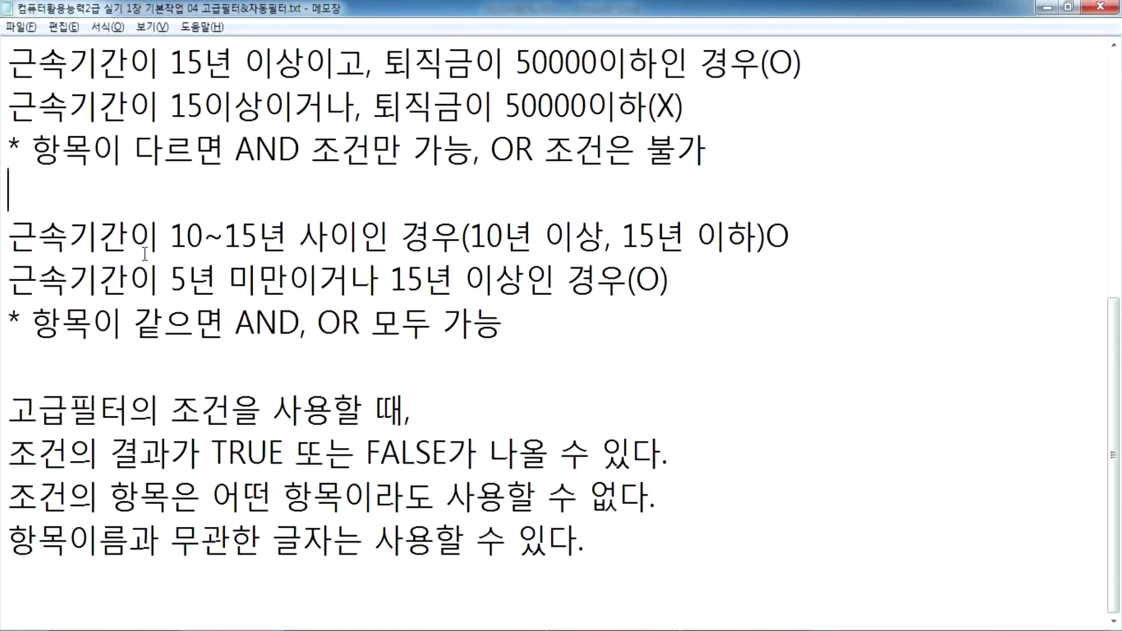
{"action": "key", "text": "alt+Tab"}
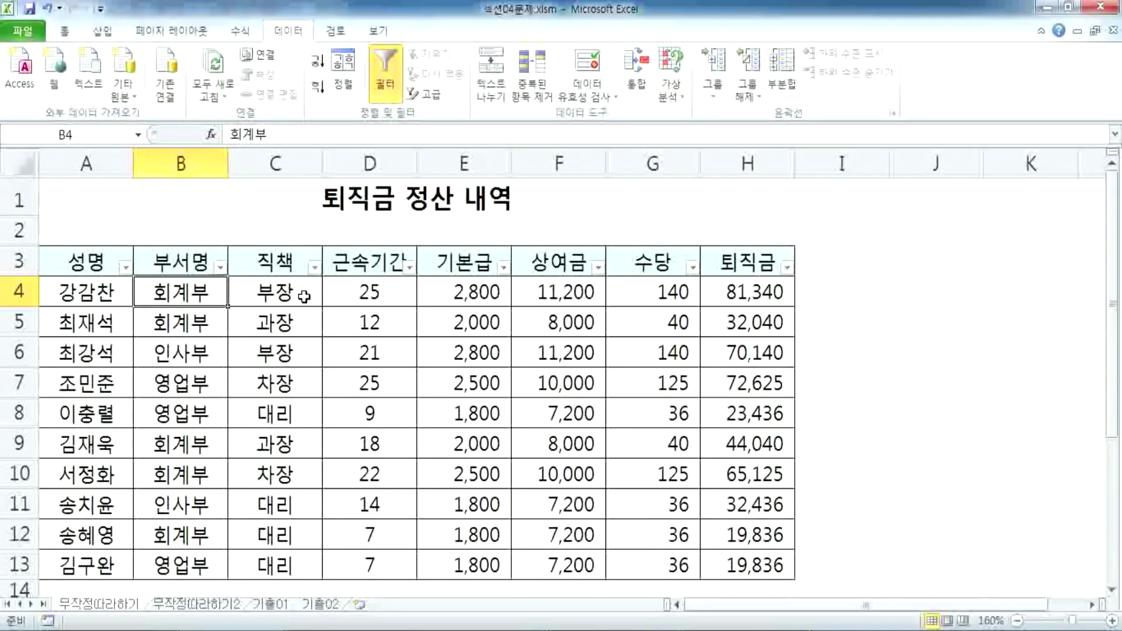
Open the worksheet holding the unfiltered 퇴직금 정산 내역 table and review its 근속기간 and 퇴직금 columns, closing the Adobe IPC Broker error
{"action": "left_click", "coordinate": [200, 605]}
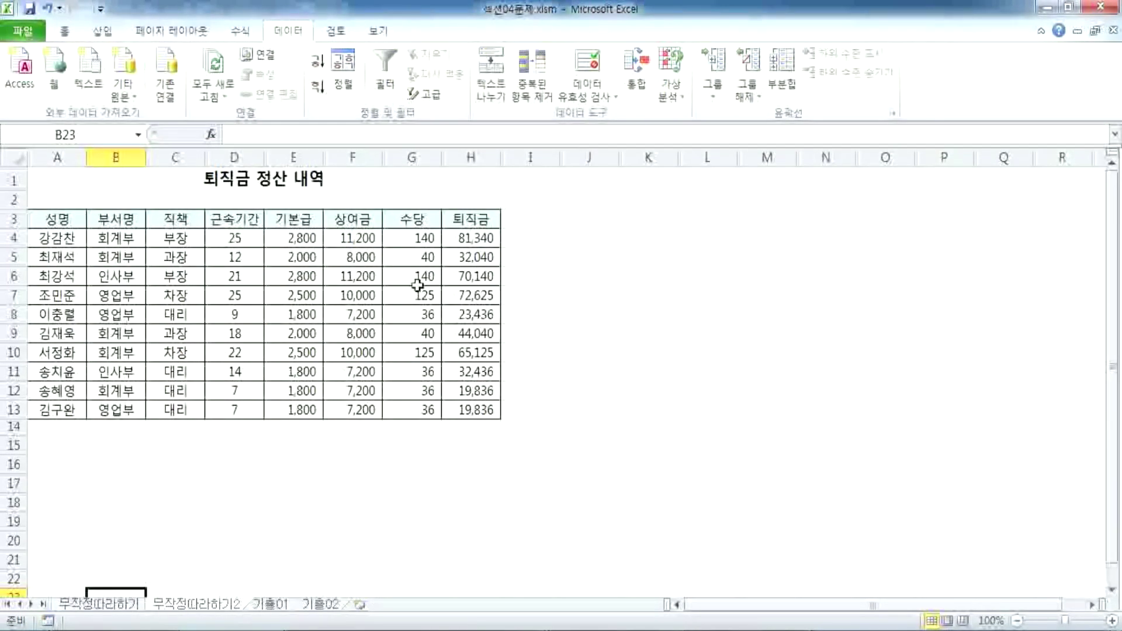
{"action": "scroll", "coordinate": [183, 379], "scroll_direction": "down", "scroll_amount": 1}
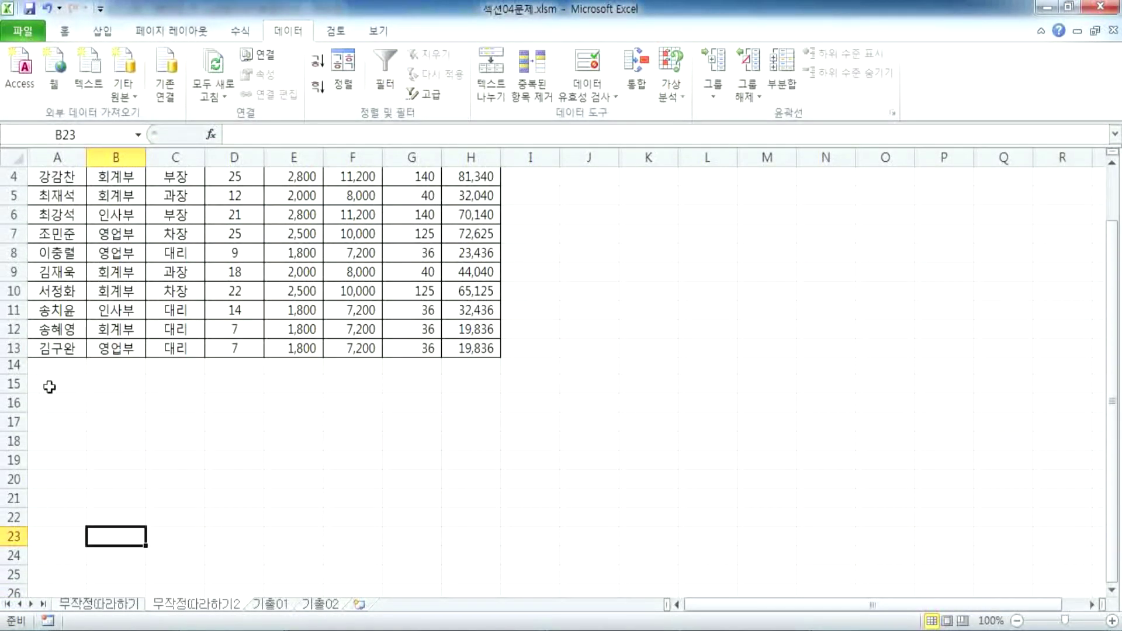
{"action": "scroll", "coordinate": [41, 383], "scroll_direction": "up", "scroll_amount": 1}
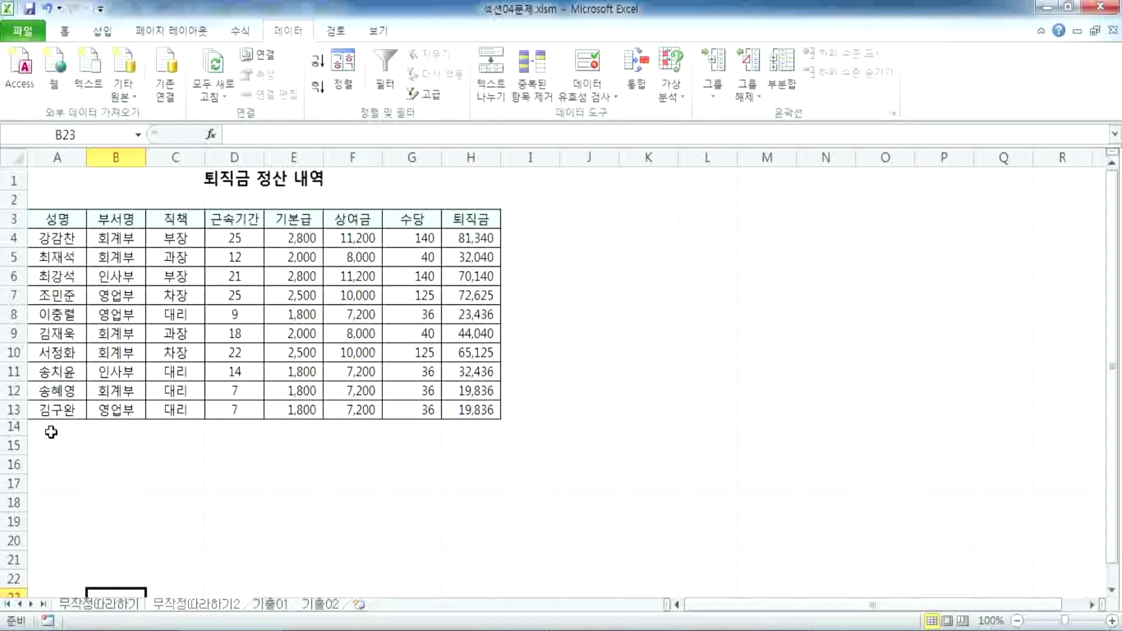
{"action": "left_click", "coordinate": [234, 220]}
{"action": "left_click_drag", "start_coordinate": [234, 220], "coordinate": [232, 410]}
{"action": "left_click_drag", "start_coordinate": [485, 213], "coordinate": [464, 410]}
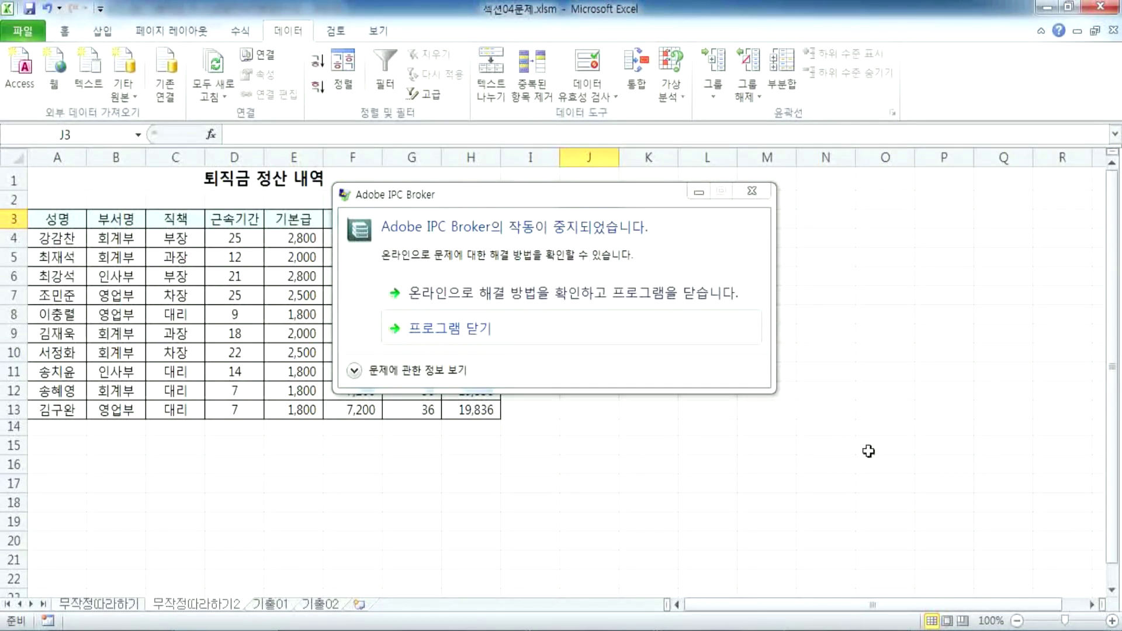
{"action": "left_click", "coordinate": [752, 191]}
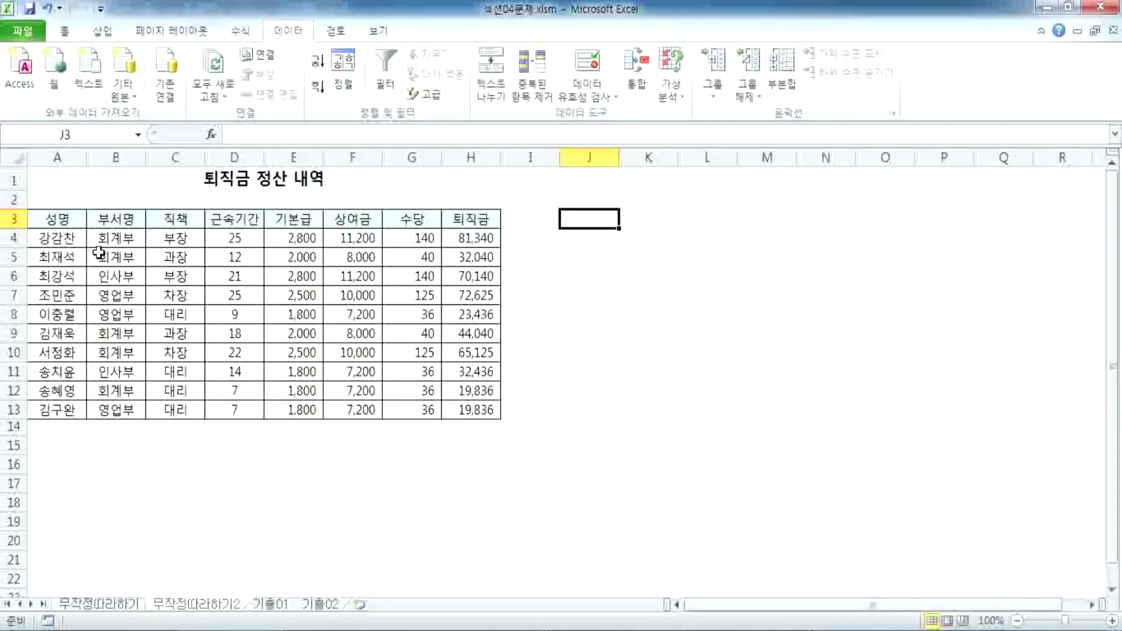
Mark out the blank range A15:H18 below the table as the area for the advanced filter conditions
{"action": "scroll", "coordinate": [67, 257], "scroll_direction": "up", "scroll_amount": 3}
{"action": "scroll", "coordinate": [366, 252], "scroll_direction": "down", "scroll_amount": 3}
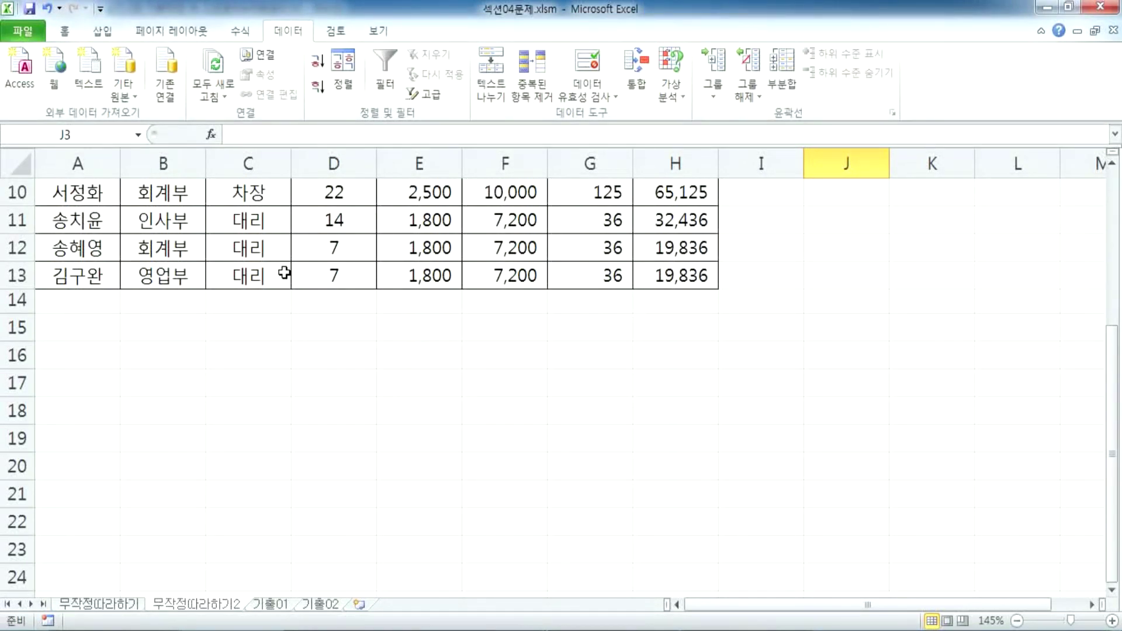
{"action": "left_click", "coordinate": [77, 328]}
{"action": "left_click_drag", "start_coordinate": [77, 328], "coordinate": [664, 412]}
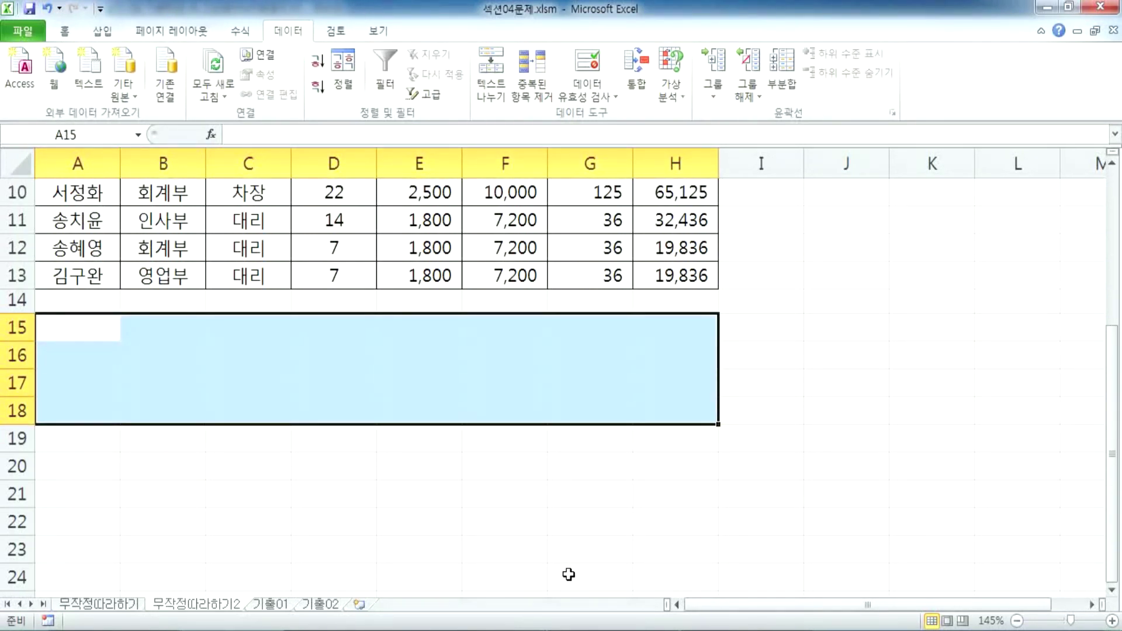
{"action": "scroll", "coordinate": [570, 574], "scroll_direction": "up", "scroll_amount": 3}
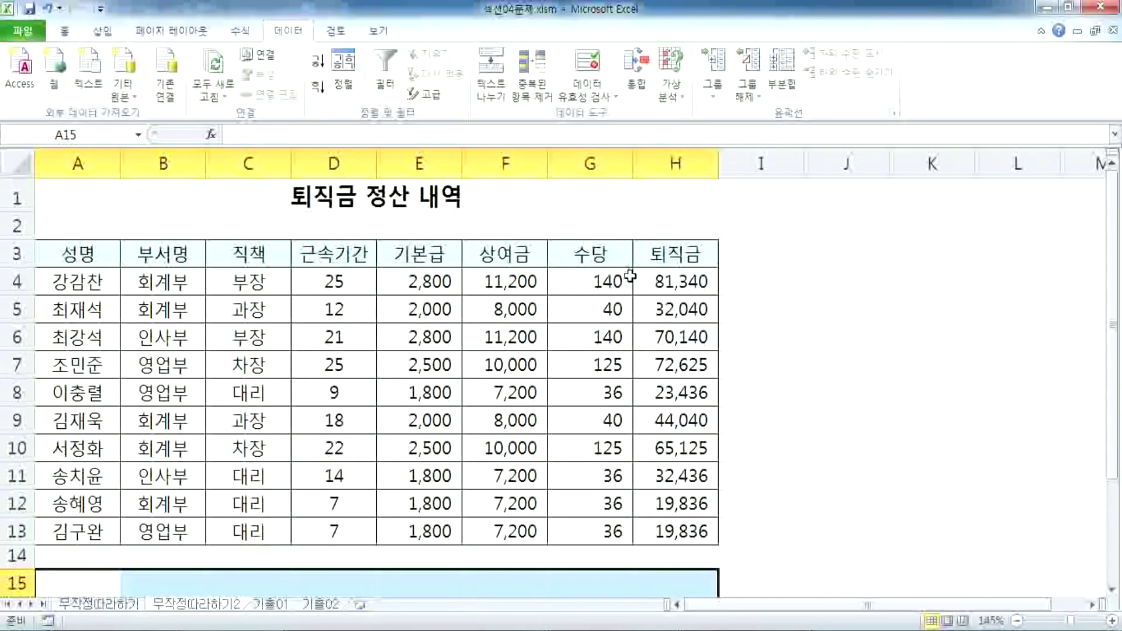
{"action": "scroll", "coordinate": [478, 325], "scroll_direction": "down", "scroll_amount": 3}
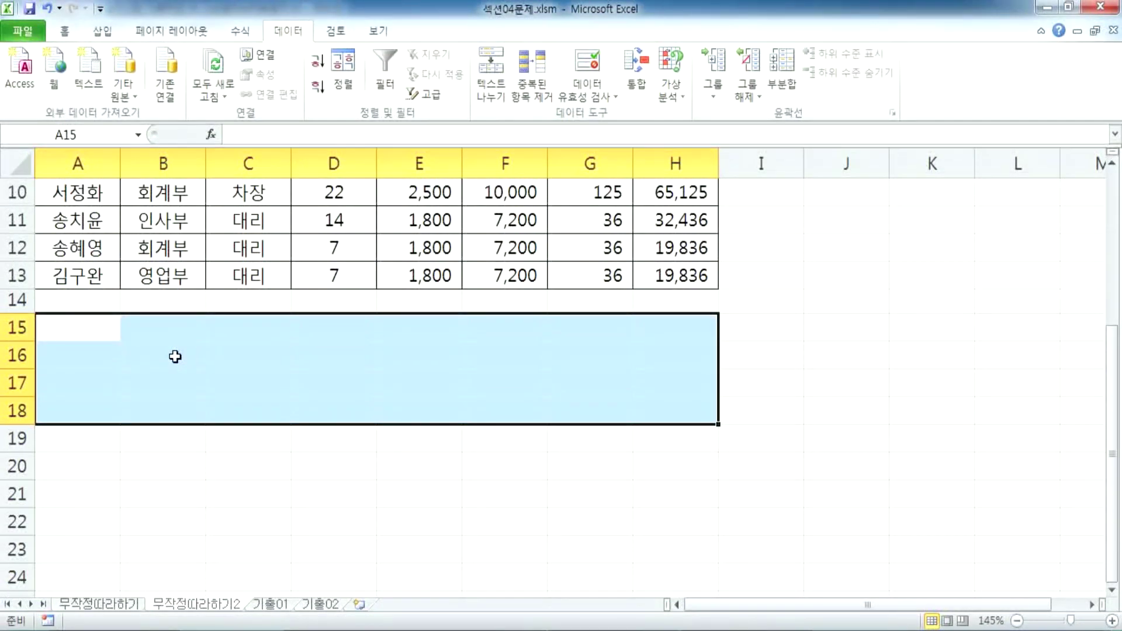
Enter the criteria header 근속기간 in A15 with the condition >=15 beneath it in A16
{"action": "type", "text": "RMS"}
{"action": "key", "text": "Escape"}
{"action": "type", "text": "RMSTHR"}
{"action": "key", "text": "Escape"}
{"action": "type", "text": "근속기간"}
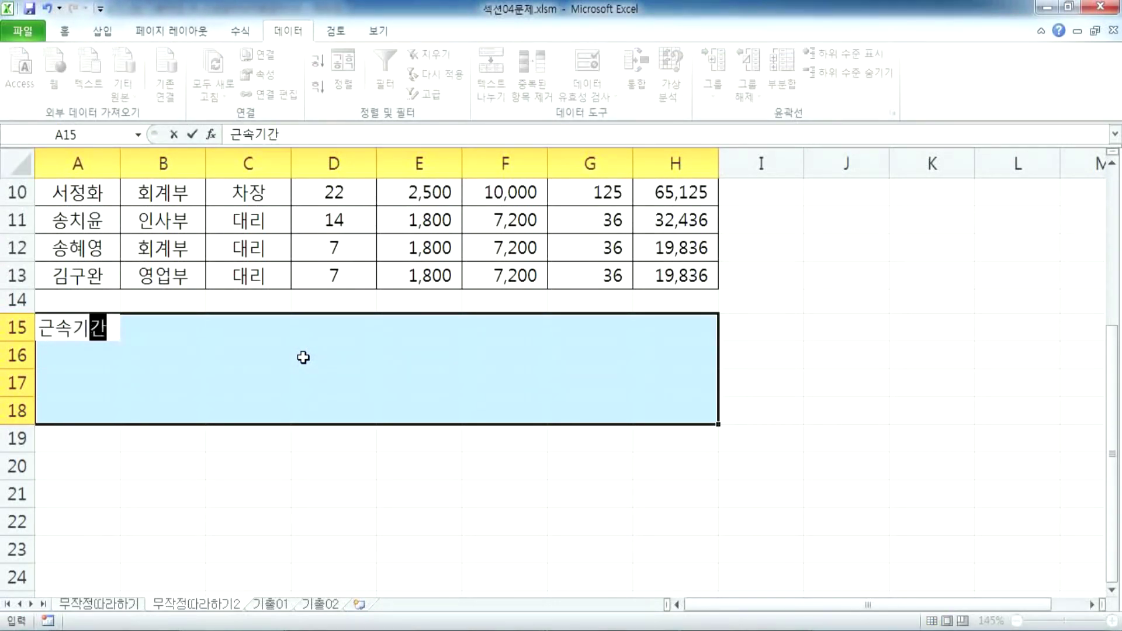
{"action": "key", "text": "Return"}
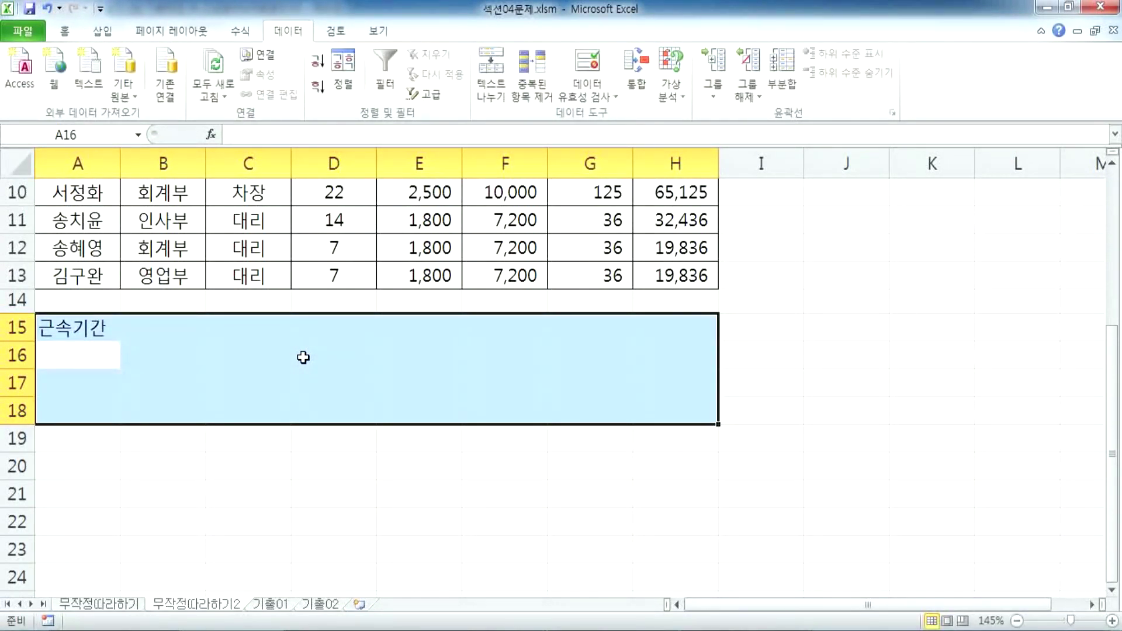
{"action": "type", "text": ">=15"}
{"action": "key", "text": "Return"}
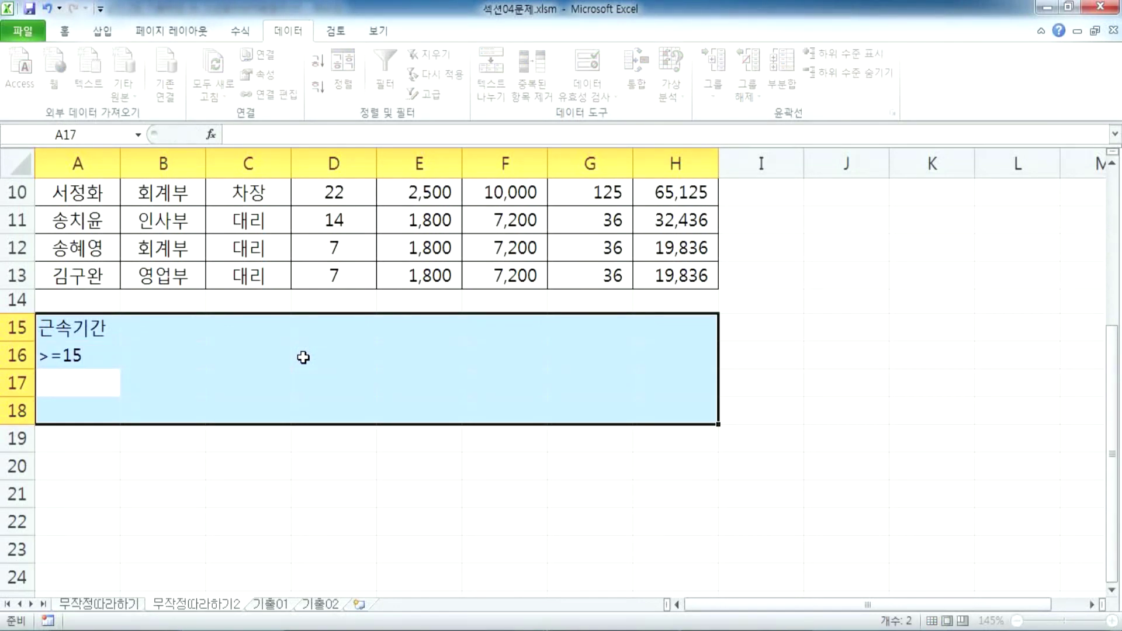
Enter the criteria header 퇴직금 in B15 with the condition <=50000 in B16, dismissing the Adobe IPC Broker error
{"action": "scroll", "coordinate": [135, 341], "scroll_direction": "up", "scroll_amount": 5, "text": "ctrl"}
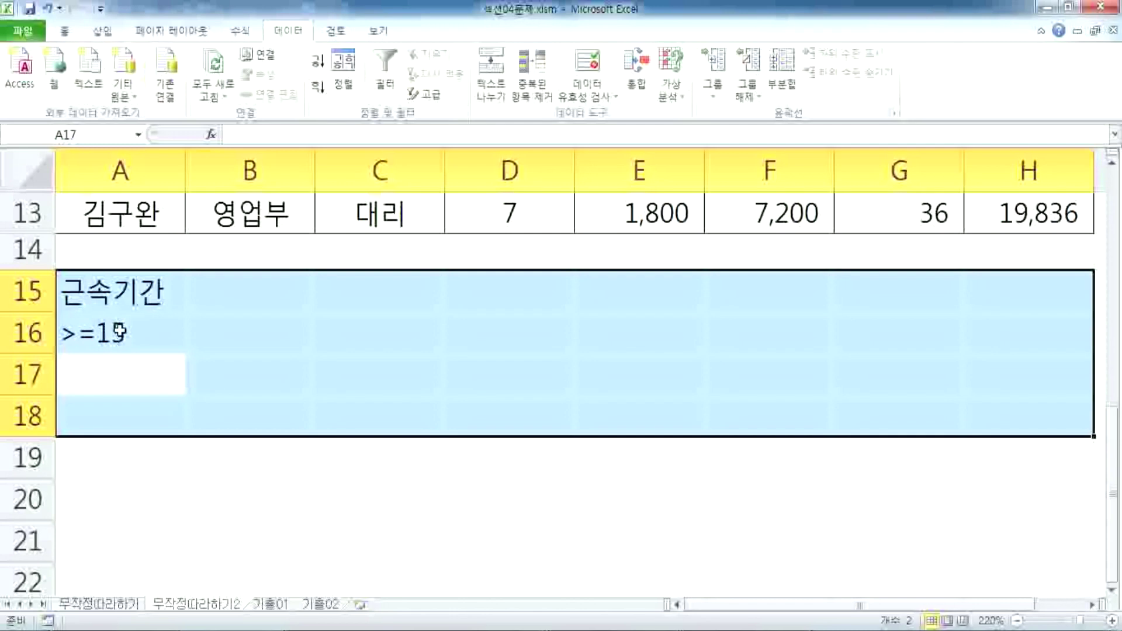
{"action": "left_click", "coordinate": [226, 288]}
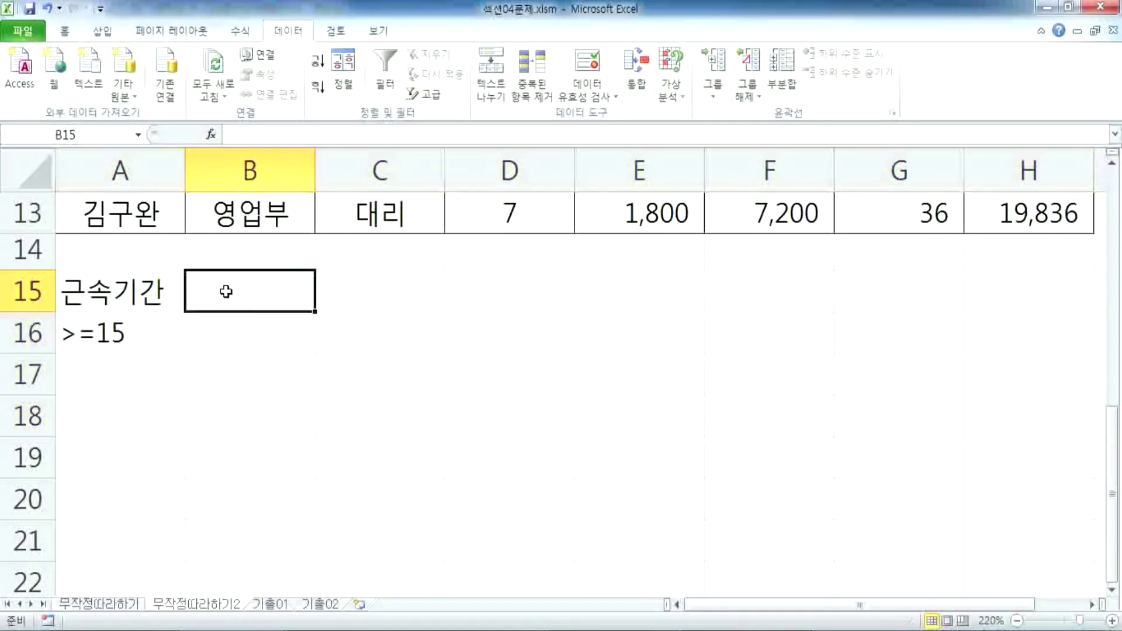
{"action": "type", "text": "퇴즉"}
{"action": "key", "text": "BackSpace"}
{"action": "type", "text": "직금"}
{"action": "key", "text": "Return"}
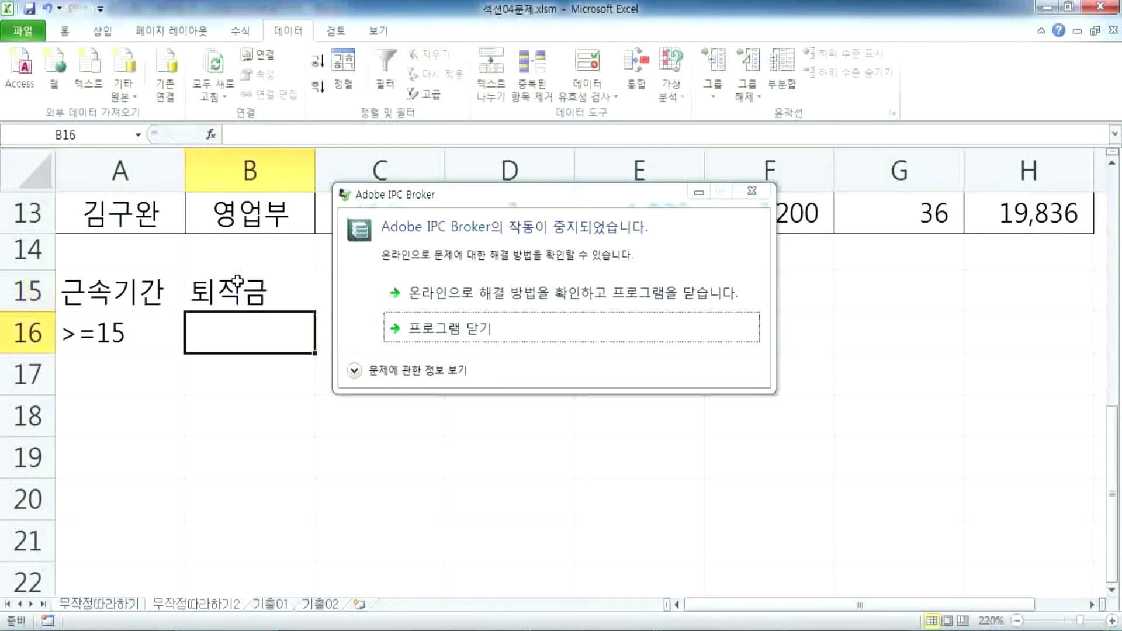
{"action": "left_click", "coordinate": [418, 332]}
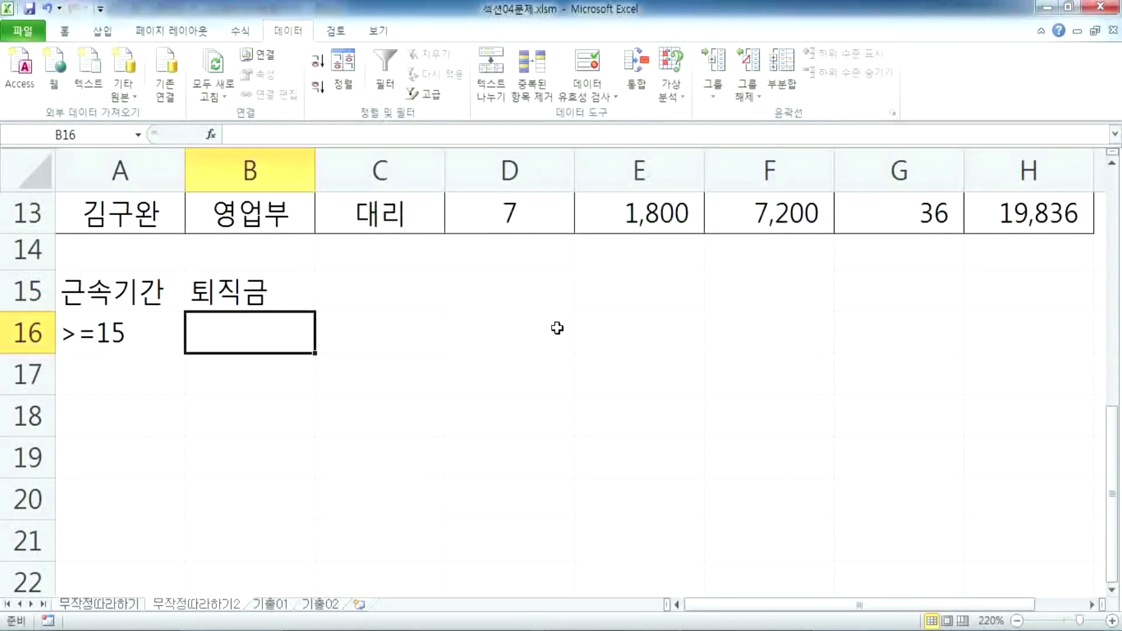
{"action": "type", "text": "<=50000"}
{"action": "key", "text": "Return"}
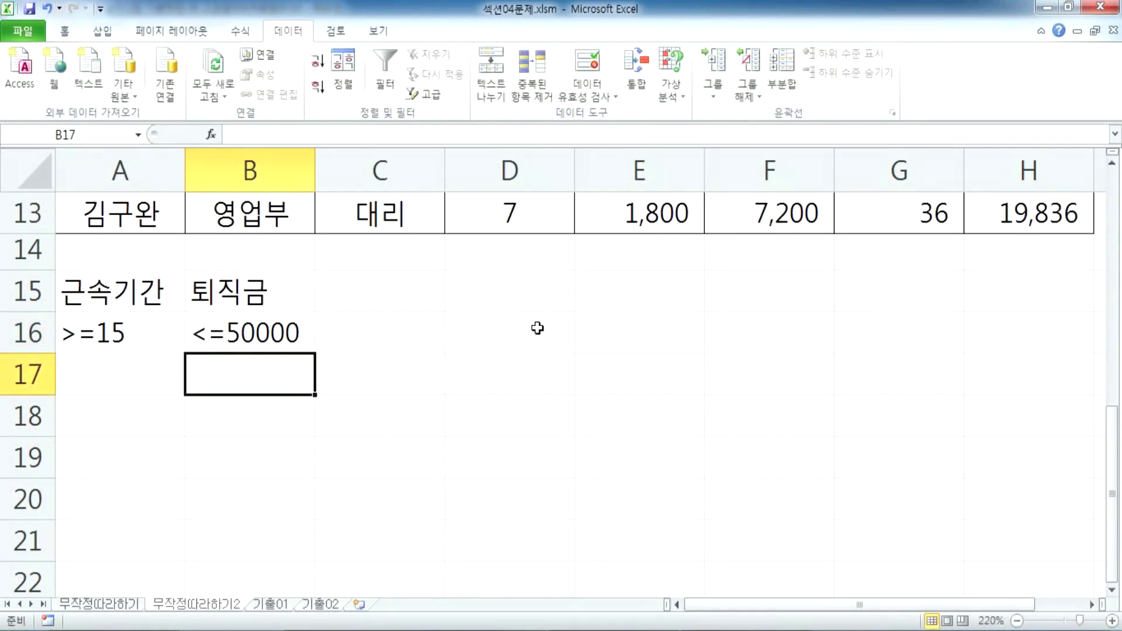
Change the criteria header in B15 to the misspelling 퇴즉금
{"action": "double_click", "coordinate": [245, 286]}
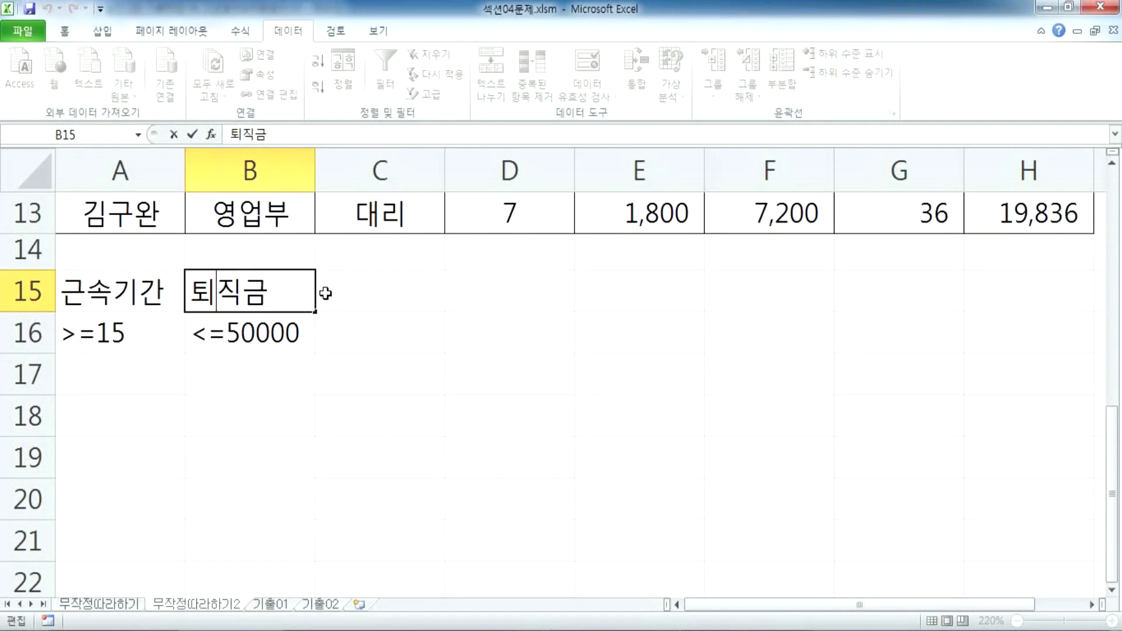
{"action": "type", "text": "즉"}
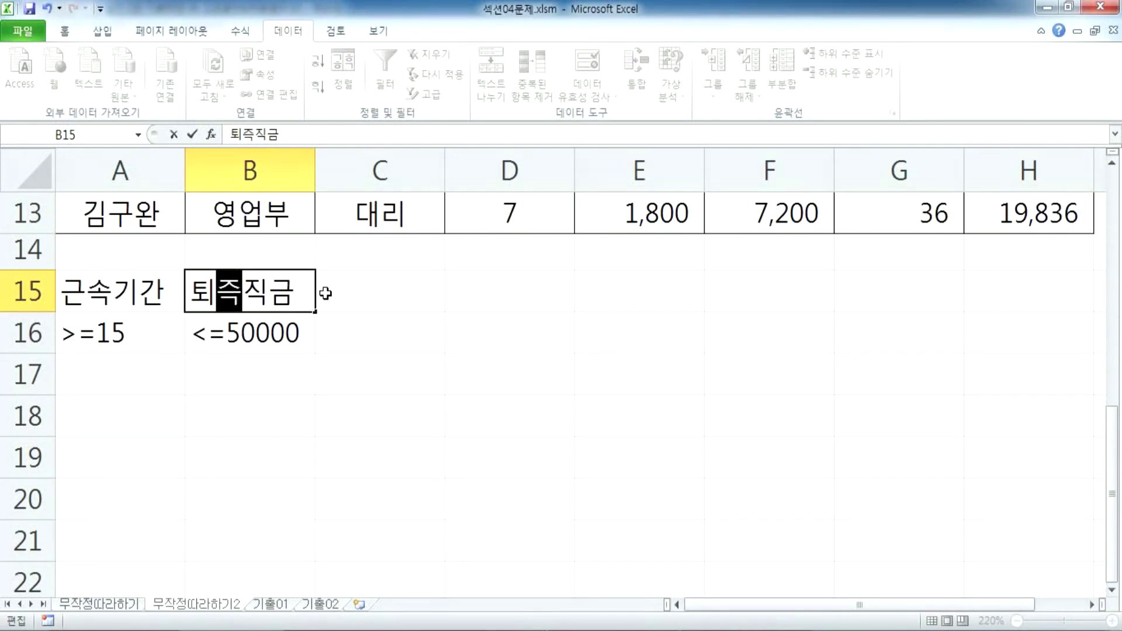
{"action": "key", "text": "Delete"}
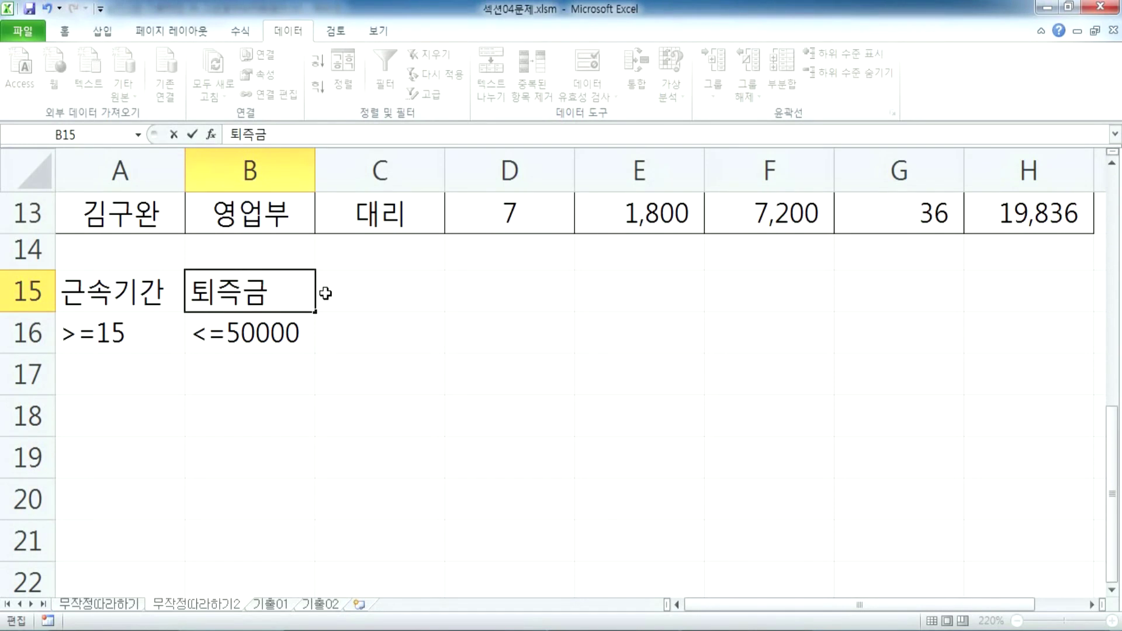
{"action": "left_click", "coordinate": [380, 348]}
Compare the criteria headers with the table's field names and change the header in A15 to 근속 기간, with a space
{"action": "scroll", "coordinate": [441, 353], "scroll_direction": "up", "scroll_amount": 4}
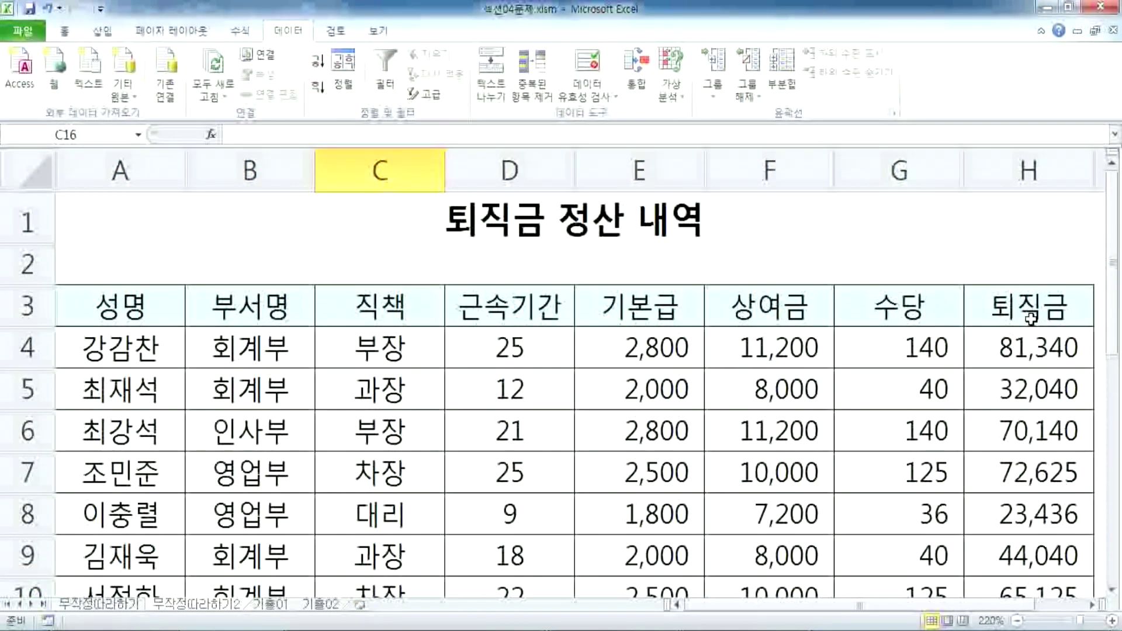
{"action": "scroll", "coordinate": [1022, 319], "scroll_direction": "down", "scroll_amount": 3}
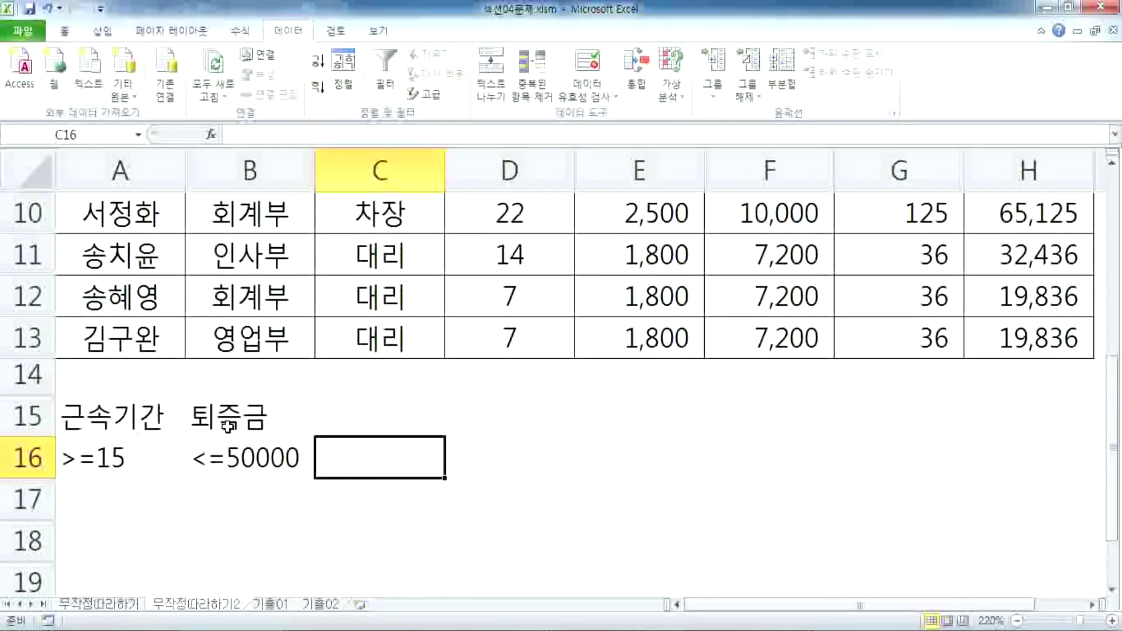
{"action": "scroll", "coordinate": [227, 424], "scroll_direction": "up", "scroll_amount": 3}
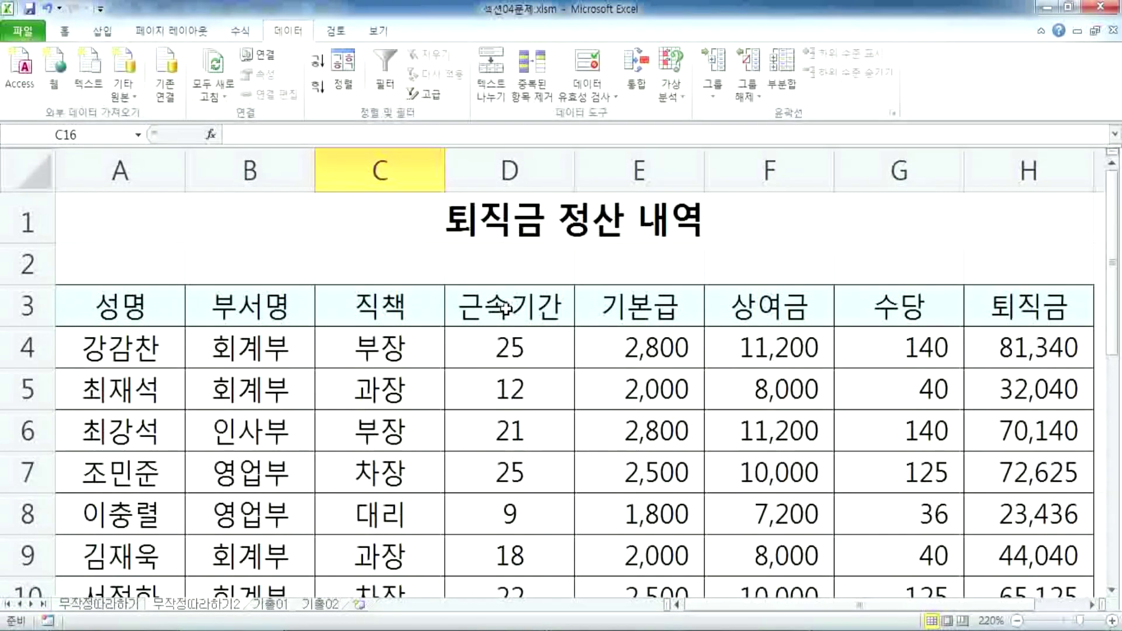
{"action": "scroll", "coordinate": [506, 308], "scroll_direction": "down", "scroll_amount": 3}
{"action": "double_click", "coordinate": [119, 416]}
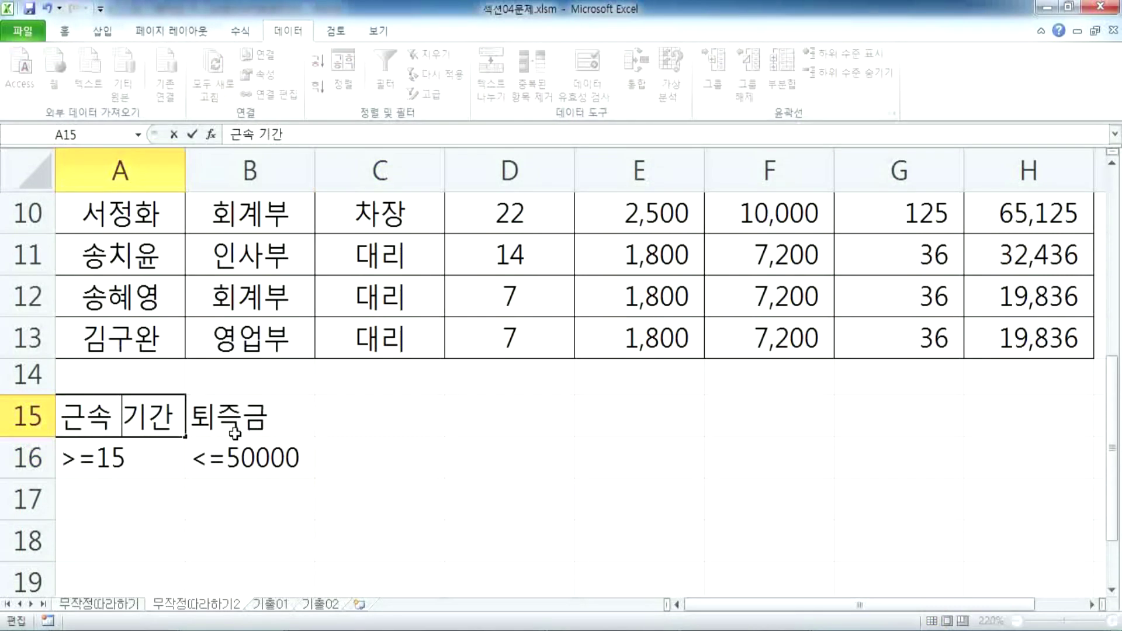
{"action": "scroll", "coordinate": [235, 432], "scroll_direction": "down", "scroll_amount": 1}
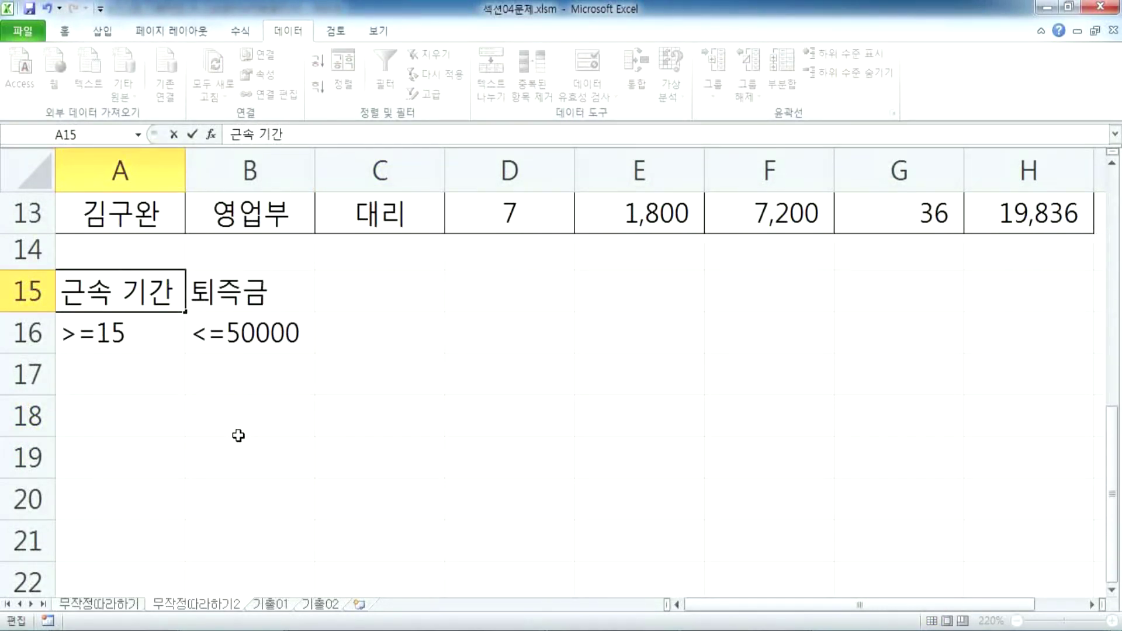
{"action": "key", "text": "Return"}
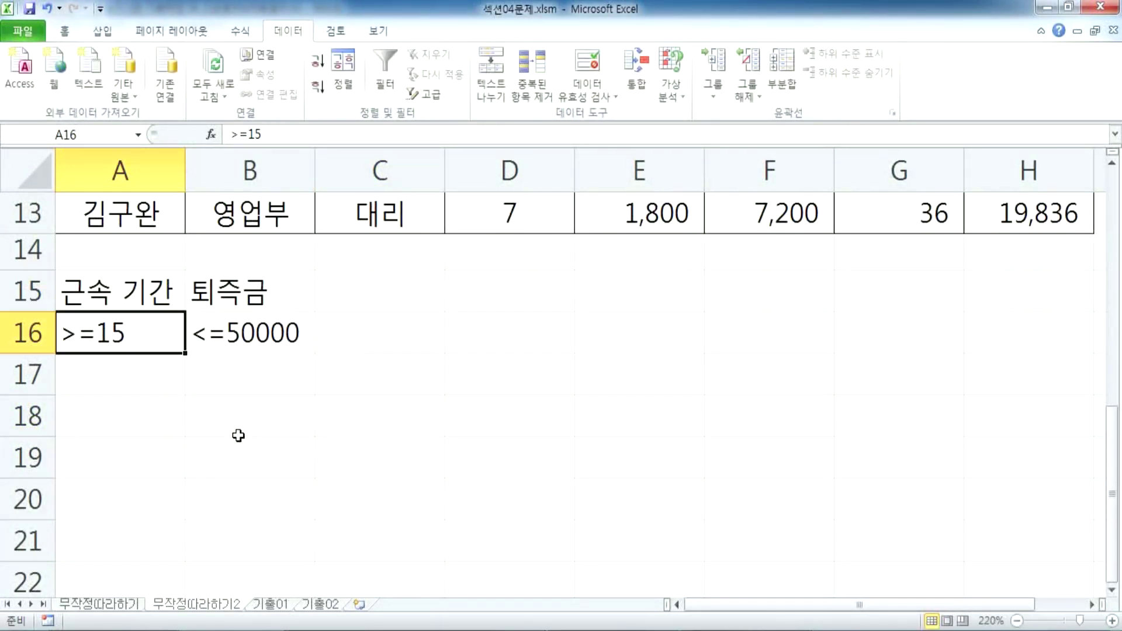
Copy the field names 근속기간 and 퇴직금 from D3 and H3 over the criteria headers in A15:B15
{"action": "scroll", "coordinate": [238, 435], "scroll_direction": "up", "scroll_amount": 4}
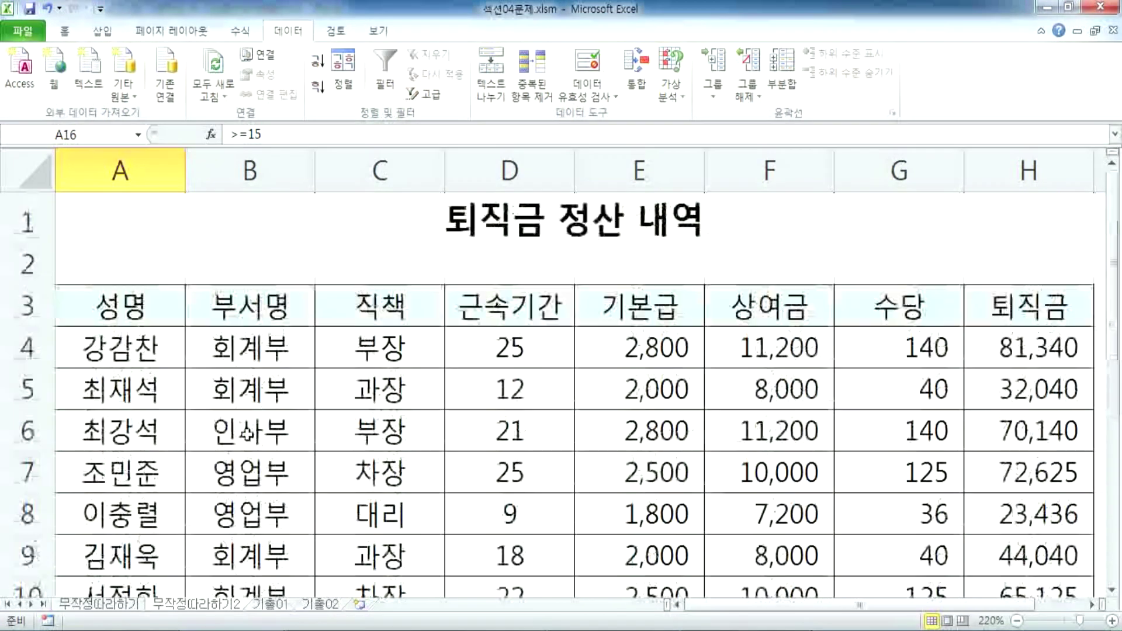
{"action": "left_click", "coordinate": [486, 305]}
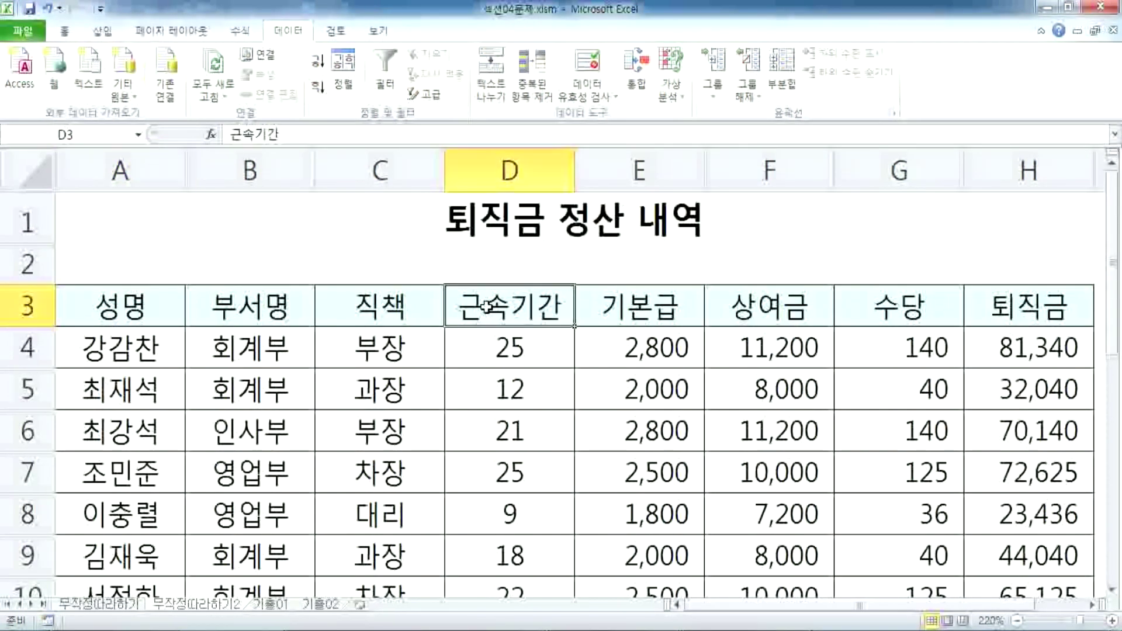
{"action": "scroll", "coordinate": [486, 305], "scroll_direction": "down", "scroll_amount": 3, "text": "ctrl"}
{"action": "left_click", "coordinate": [796, 276], "text": "ctrl"}
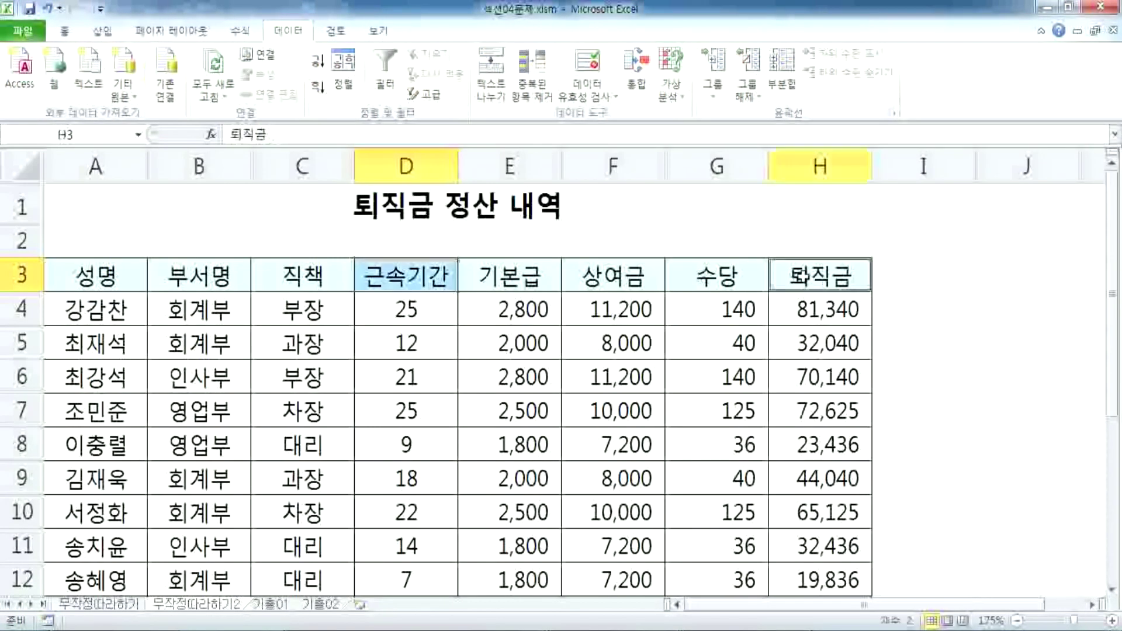
{"action": "left_click", "coordinate": [407, 276]}
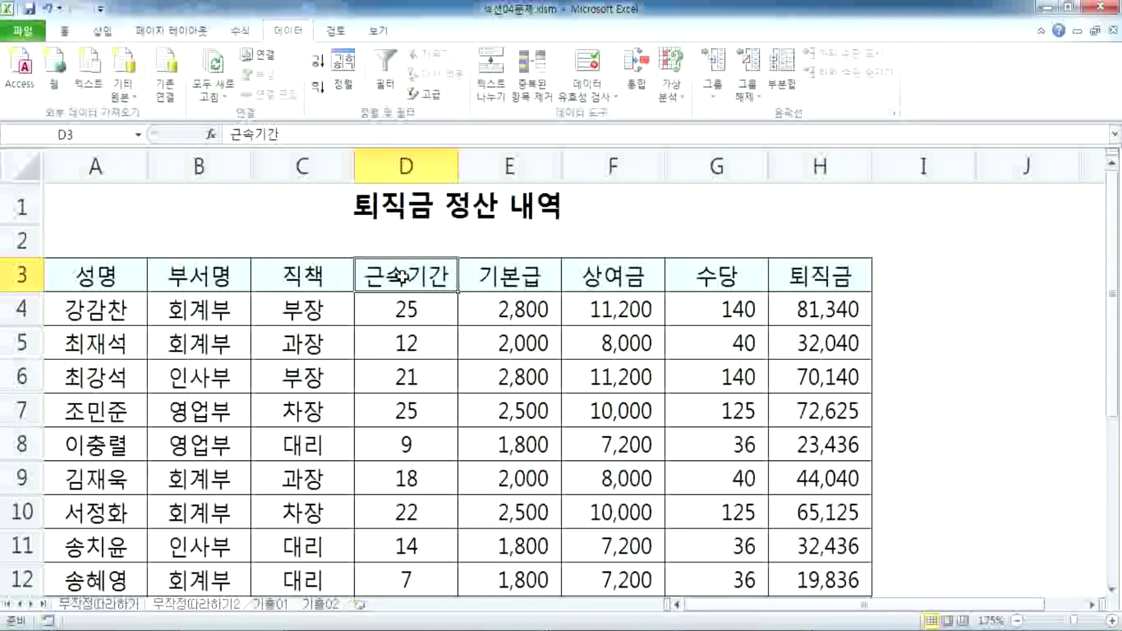
{"action": "left_click", "coordinate": [809, 270], "text": "ctrl"}
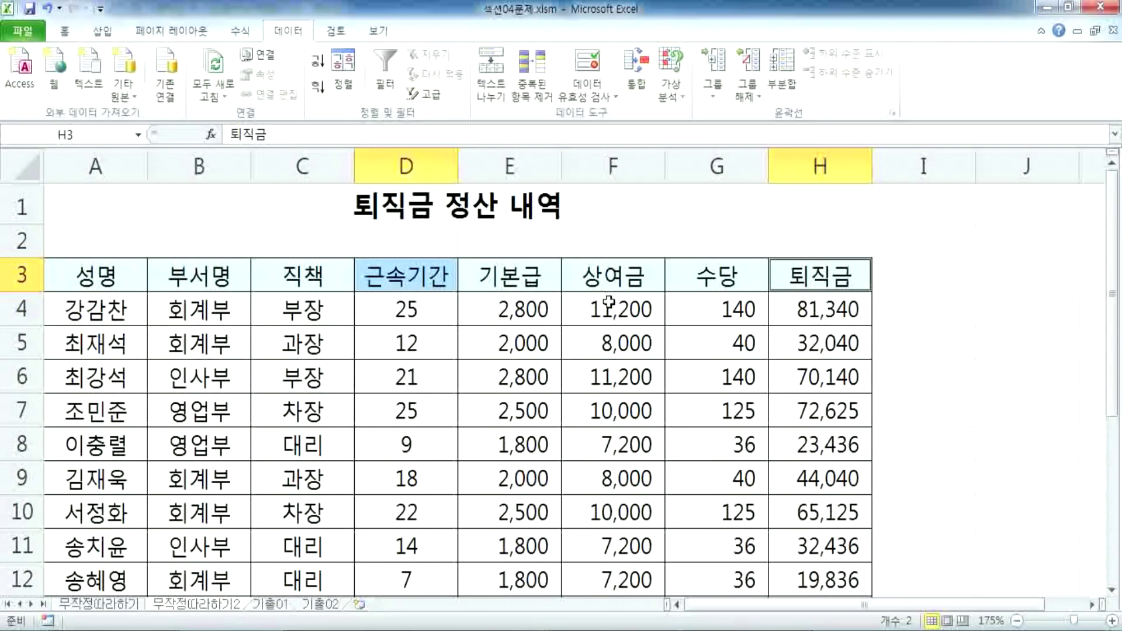
{"action": "key", "text": "ctrl+c"}
{"action": "scroll", "coordinate": [324, 422], "scroll_direction": "down", "scroll_amount": 4}
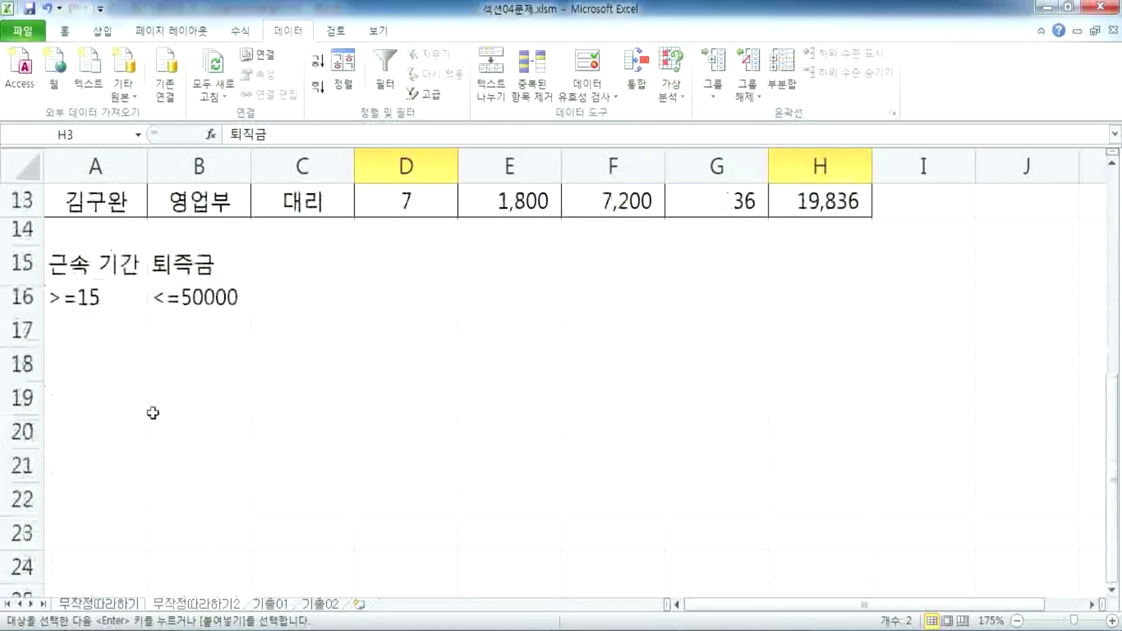
{"action": "left_click", "coordinate": [143, 263]}
{"action": "key", "text": "ctrl+v"}
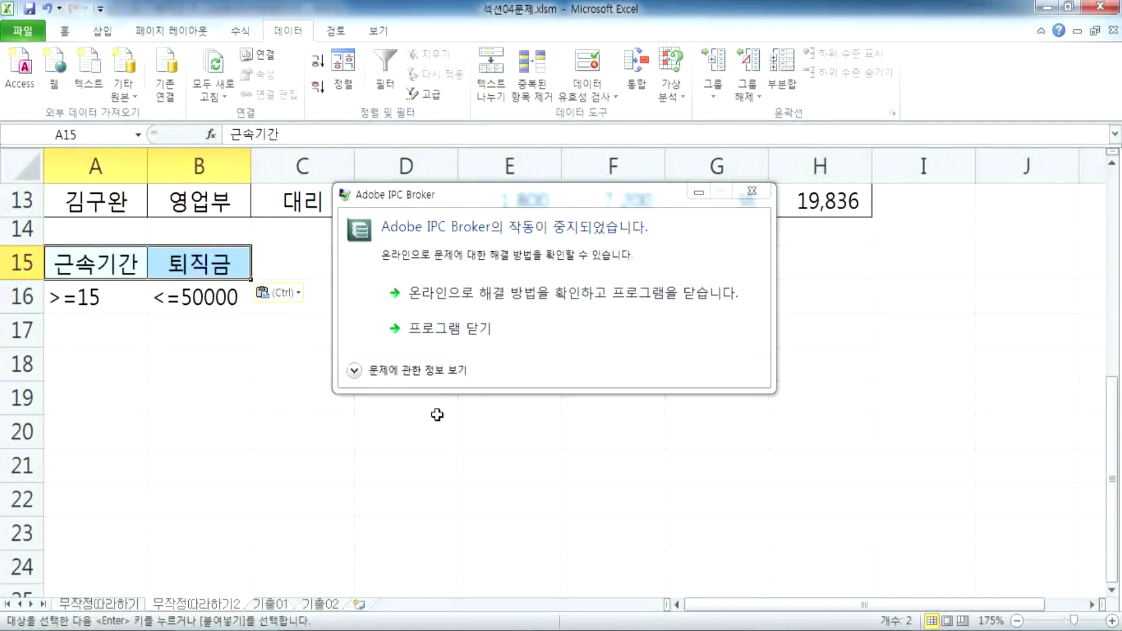
Dismiss the Adobe IPC Broker error and clear the copy outline from the table's field names
{"action": "left_click", "coordinate": [505, 325]}
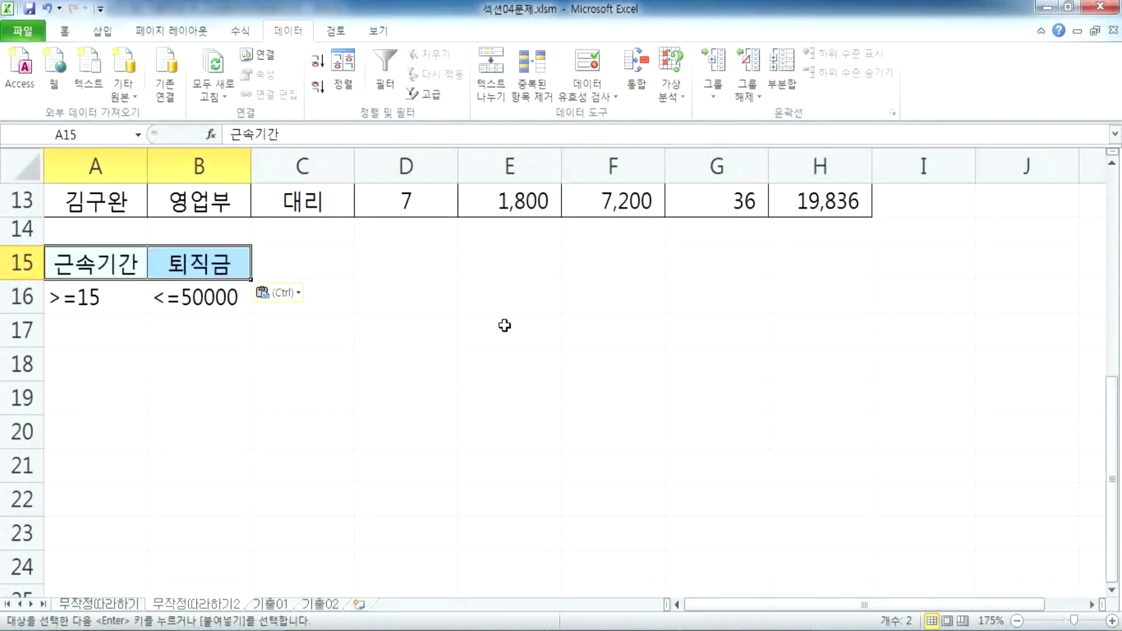
{"action": "left_click", "coordinate": [487, 377]}
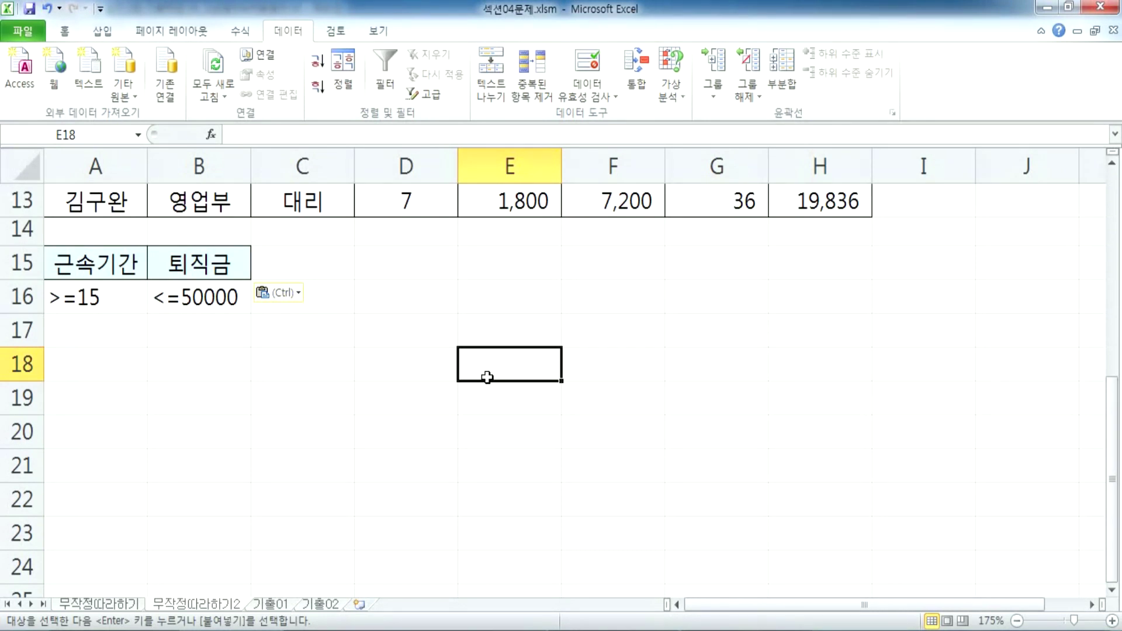
{"action": "scroll", "coordinate": [487, 377], "scroll_direction": "up", "scroll_amount": 4}
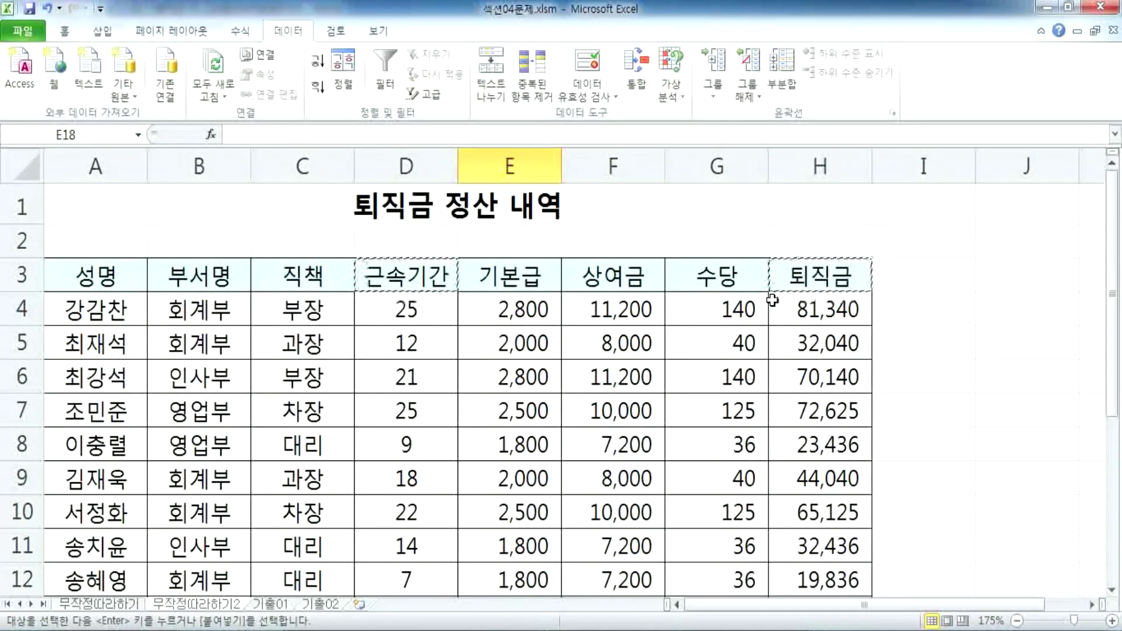
{"action": "key", "text": "Escape"}
{"action": "scroll", "coordinate": [625, 300], "scroll_direction": "down", "scroll_amount": 4}
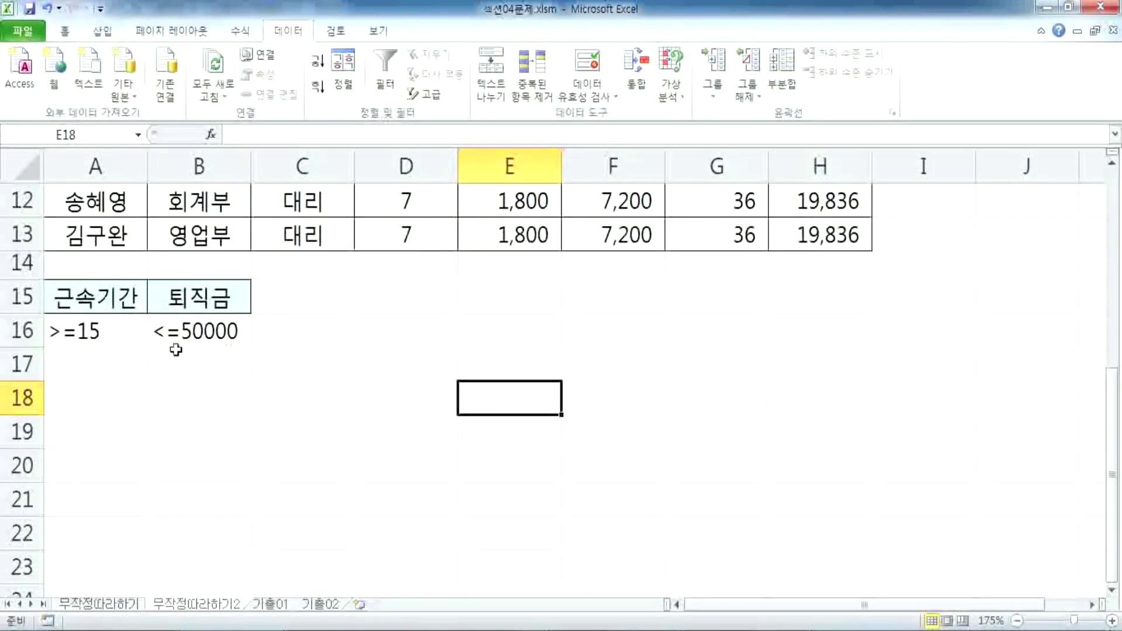
Review the conditions under the 근속기간 and 퇴직금 criteria headers in A16 and B16
{"action": "left_click", "coordinate": [74, 333]}
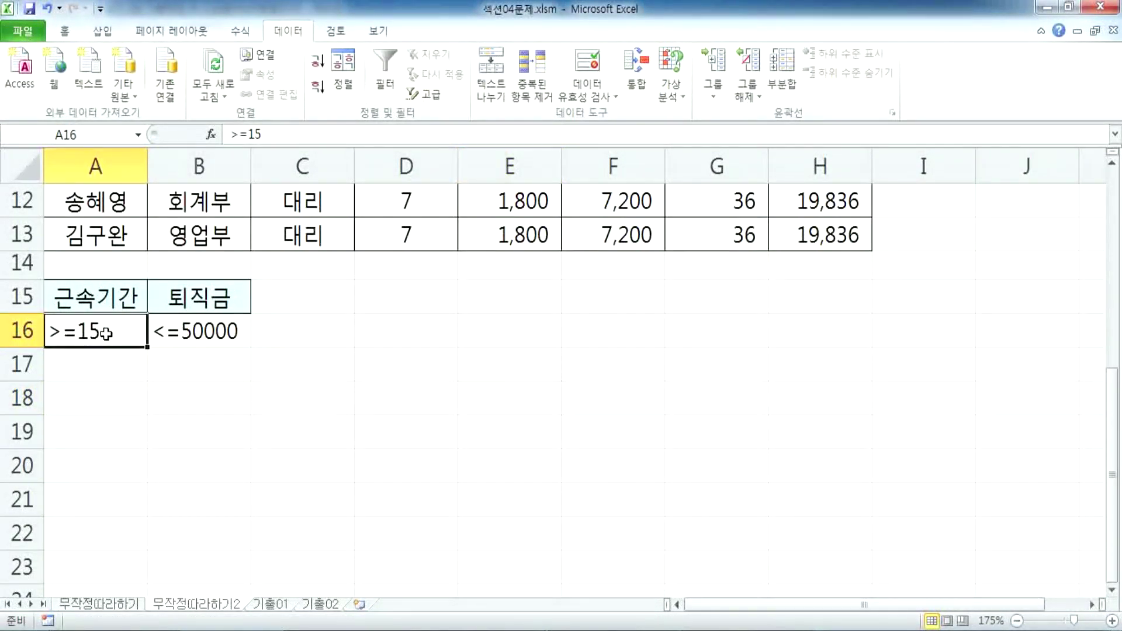
{"action": "left_click", "coordinate": [172, 328]}
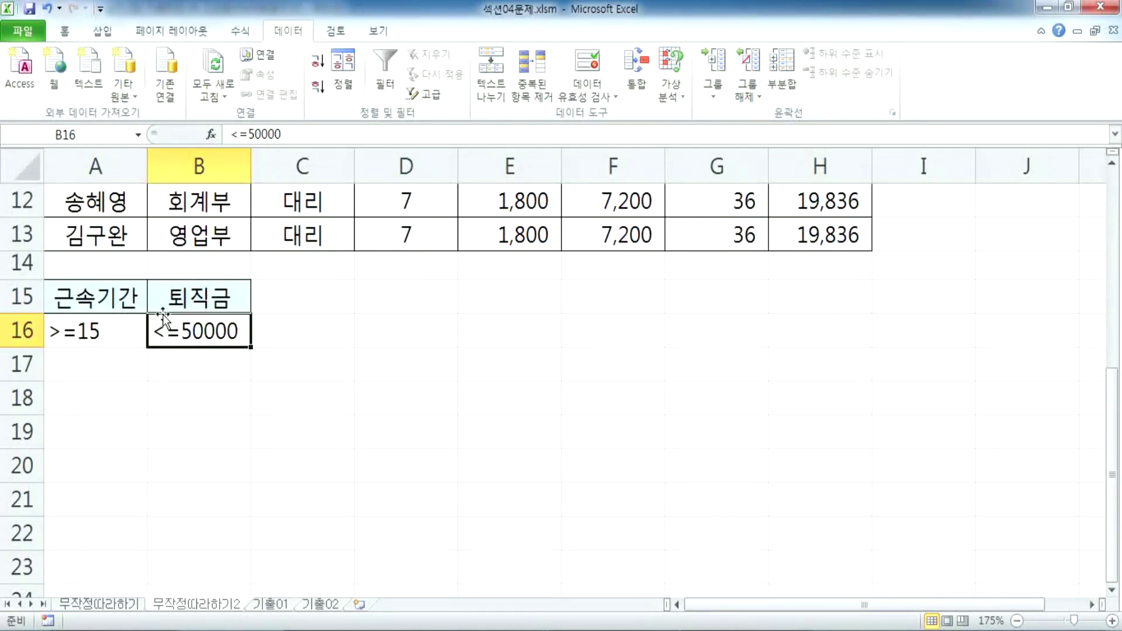
{"action": "left_click", "coordinate": [112, 331]}
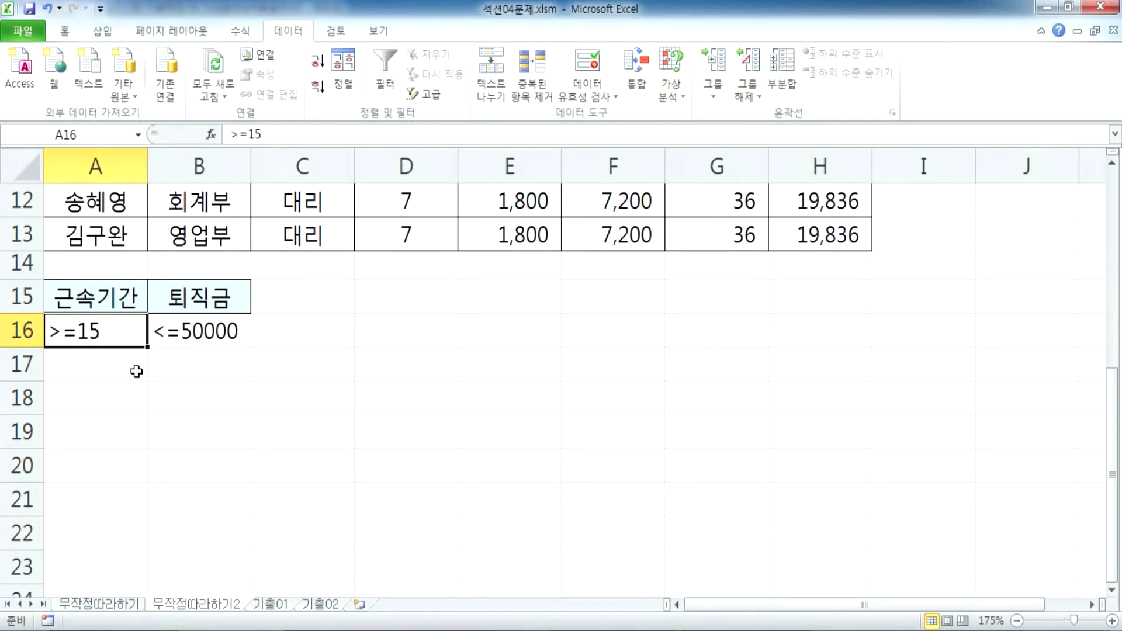
Try the 퇴직금 condition in B16 with a thousands separator as <=50,000, dealing with the Adobe IPC Broker error
{"action": "double_click", "coordinate": [204, 331]}
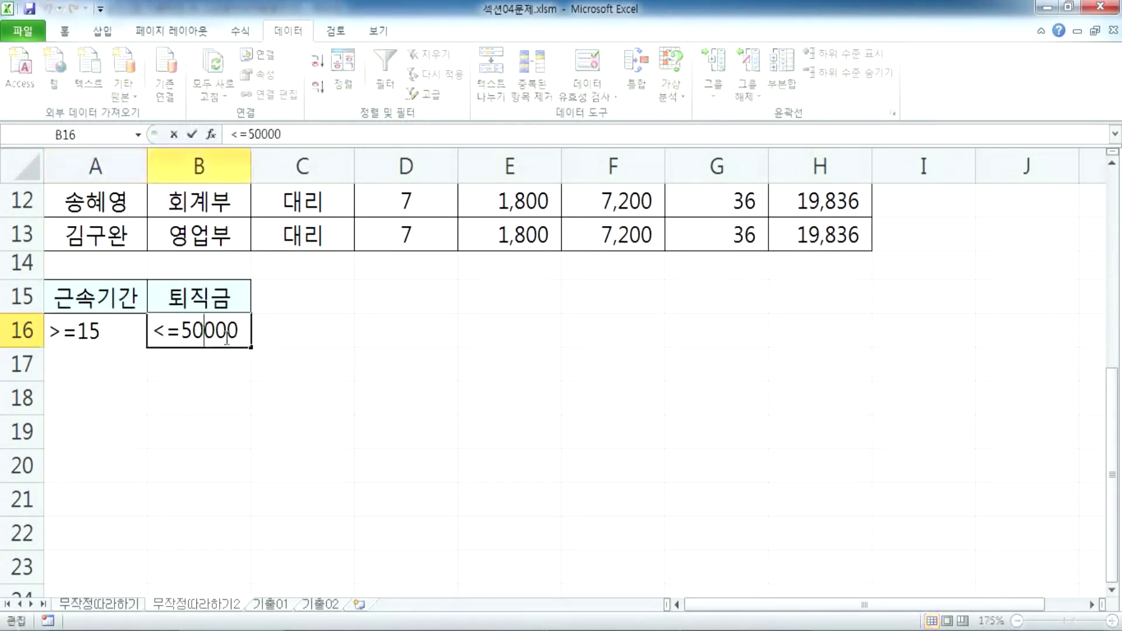
{"action": "type", "text": ","}
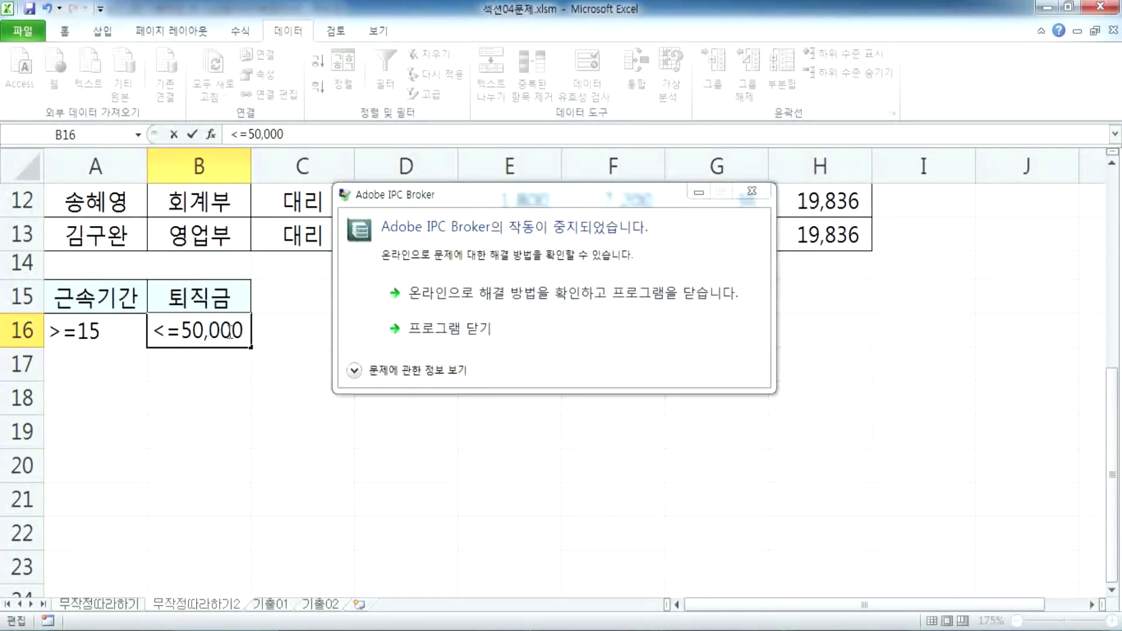
{"action": "left_click", "coordinate": [752, 191]}
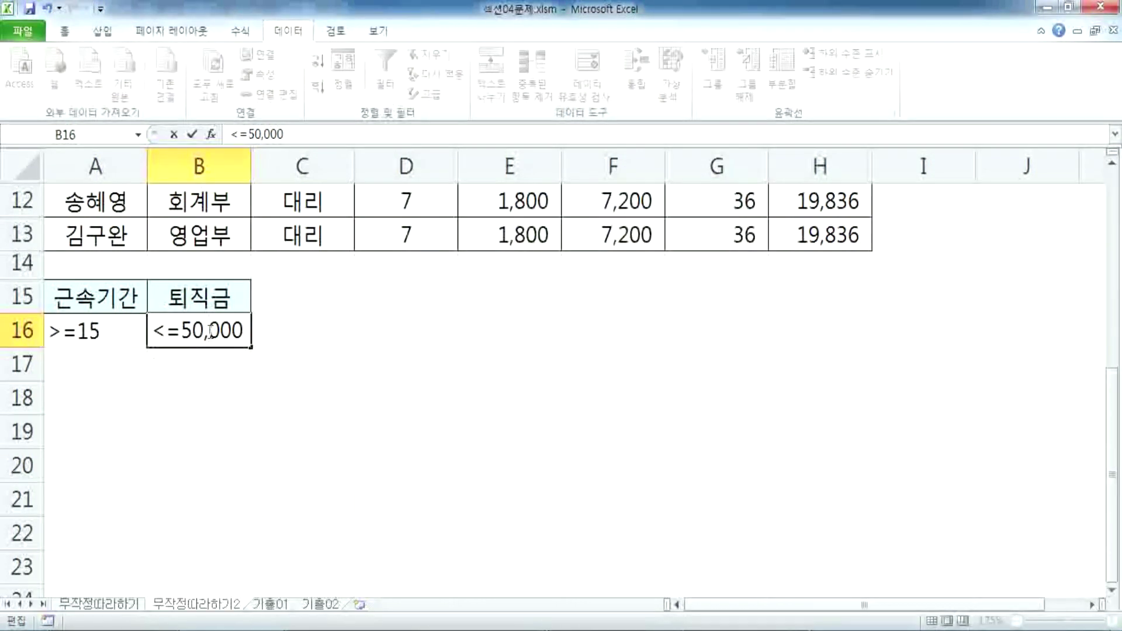
{"action": "left_click_drag", "start_coordinate": [202, 330], "coordinate": [133, 334]}
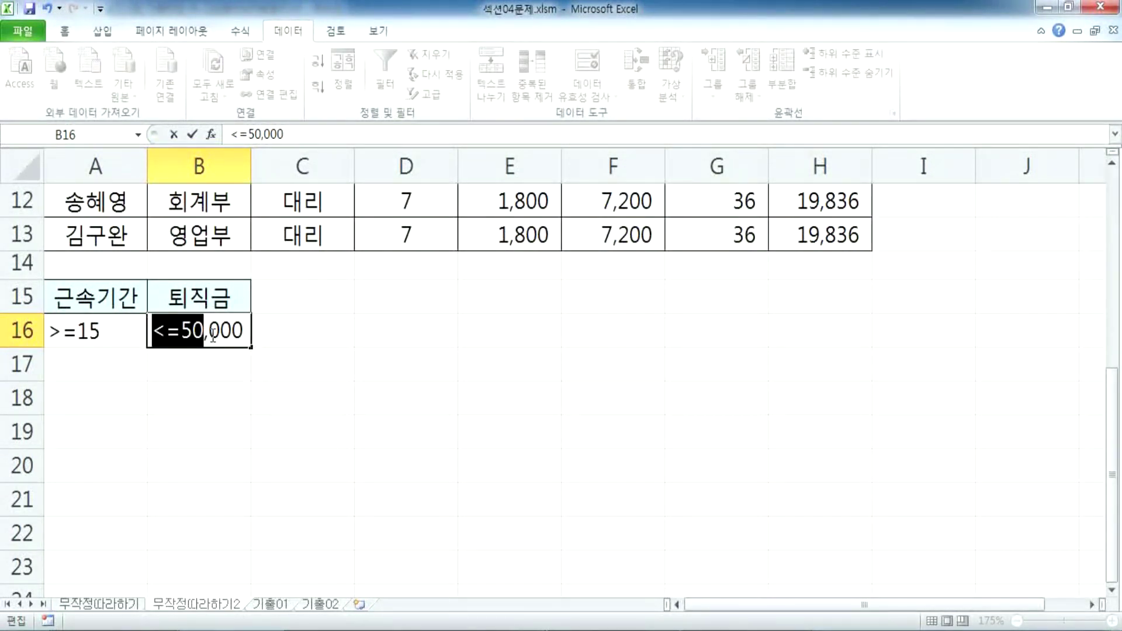
{"action": "left_click_drag", "start_coordinate": [211, 332], "coordinate": [248, 332]}
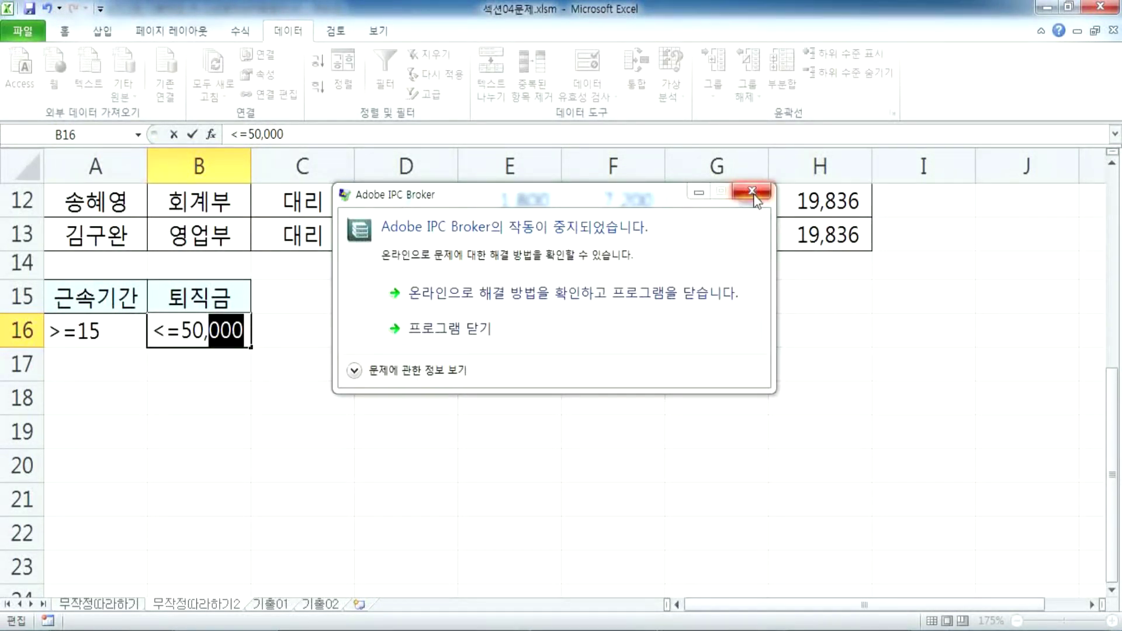
{"action": "left_click", "coordinate": [451, 329]}
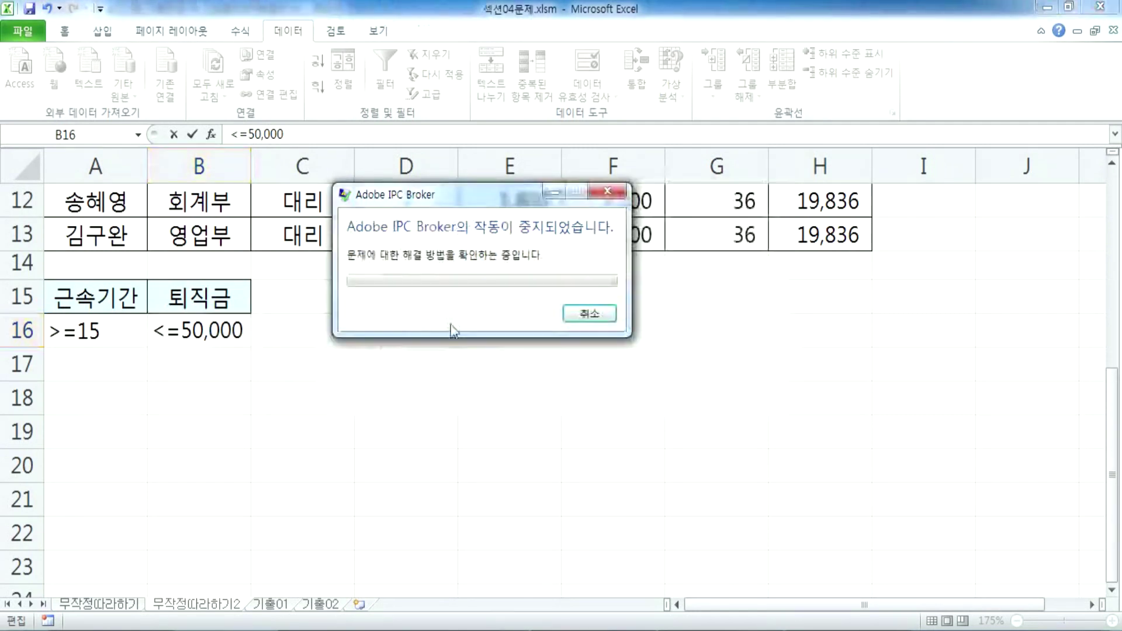
{"action": "left_click", "coordinate": [310, 396]}
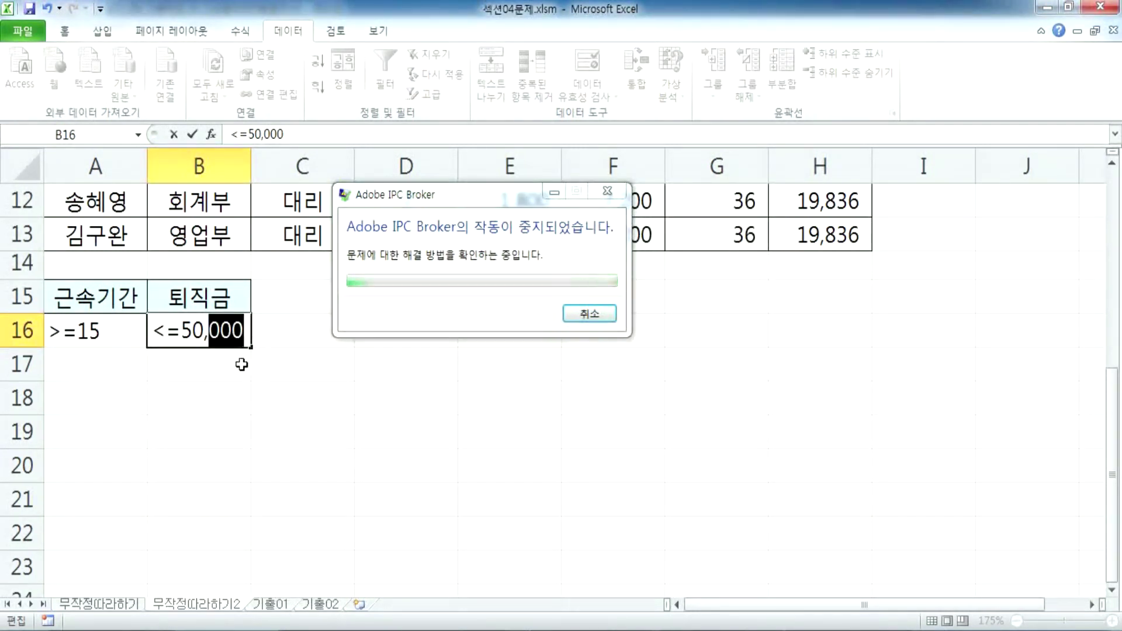
Remove the comma from the condition in B16 so that it reads <=50000
{"action": "left_click", "coordinate": [207, 331]}
{"action": "key", "text": "BackSpace"}
{"action": "left_click", "coordinate": [324, 361]}
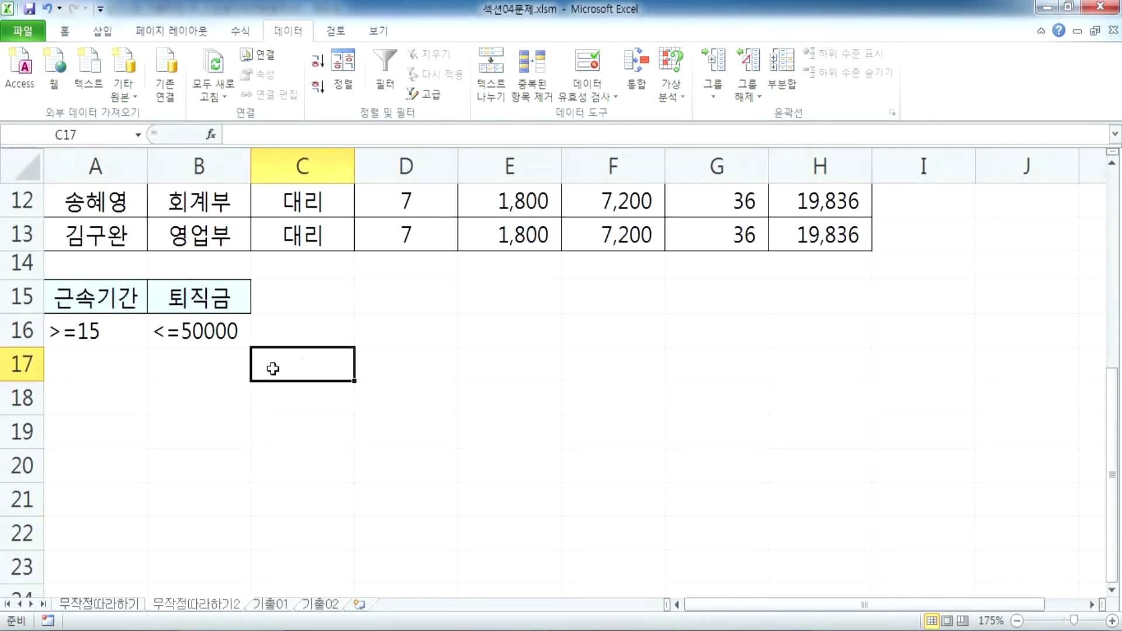
{"action": "left_click", "coordinate": [194, 331]}
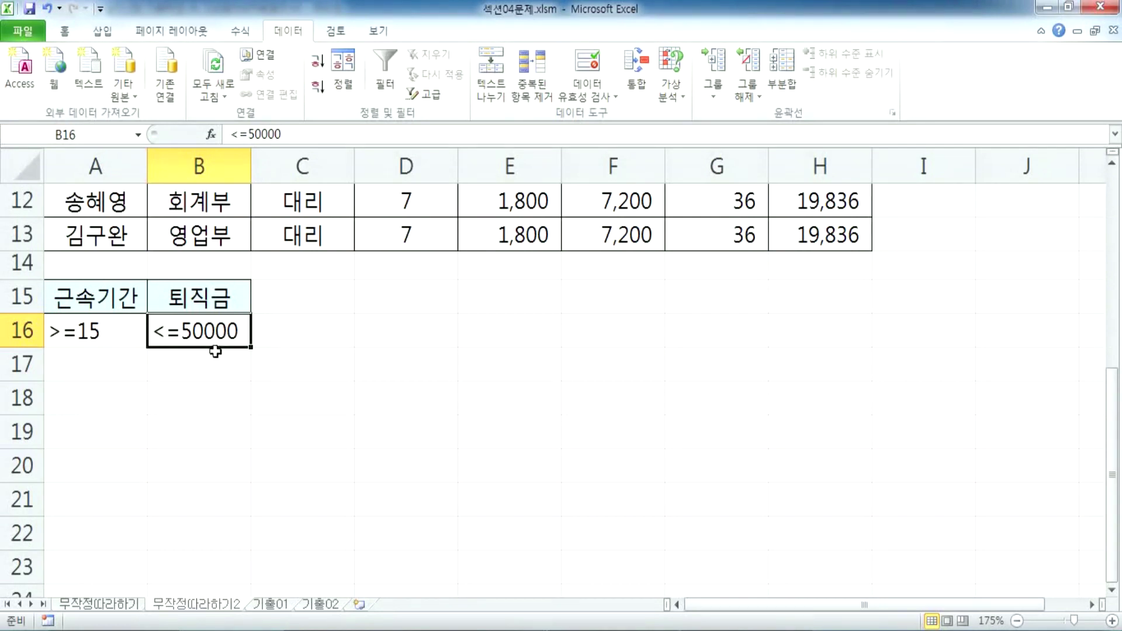
Highlight the whole table A3:H13, including its header row, as the range for the advanced filter
{"action": "scroll", "coordinate": [200, 383], "scroll_direction": "up", "scroll_amount": 4}
{"action": "scroll", "coordinate": [199, 384], "scroll_direction": "down", "scroll_amount": 3}
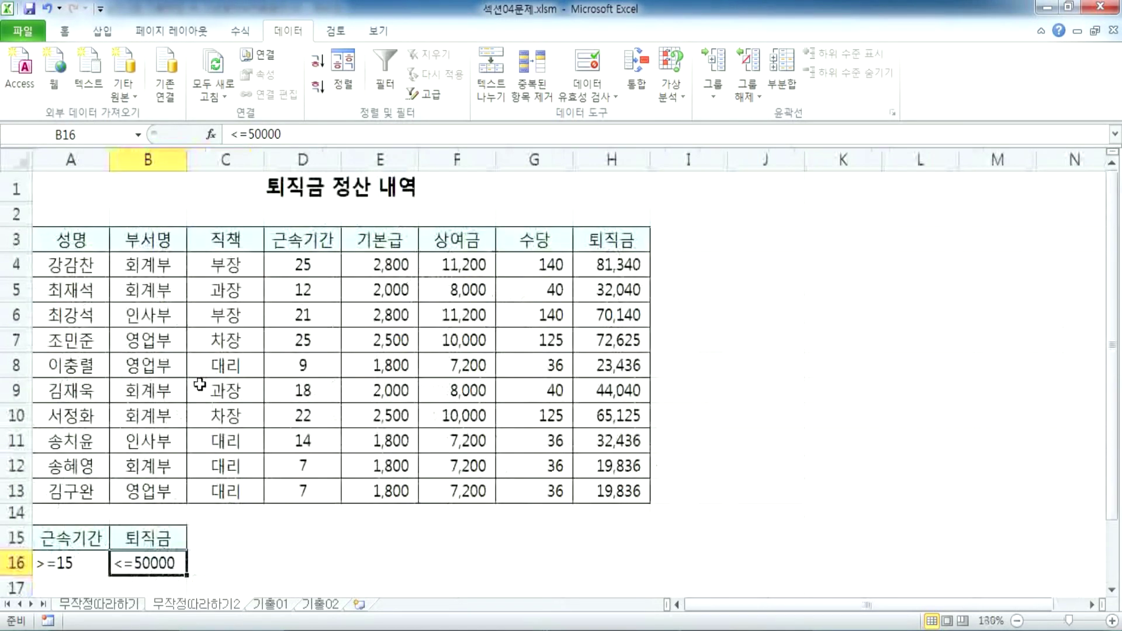
{"action": "left_click_drag", "start_coordinate": [60, 240], "coordinate": [603, 493]}
{"action": "scroll", "coordinate": [604, 467], "scroll_direction": "down", "scroll_amount": 1}
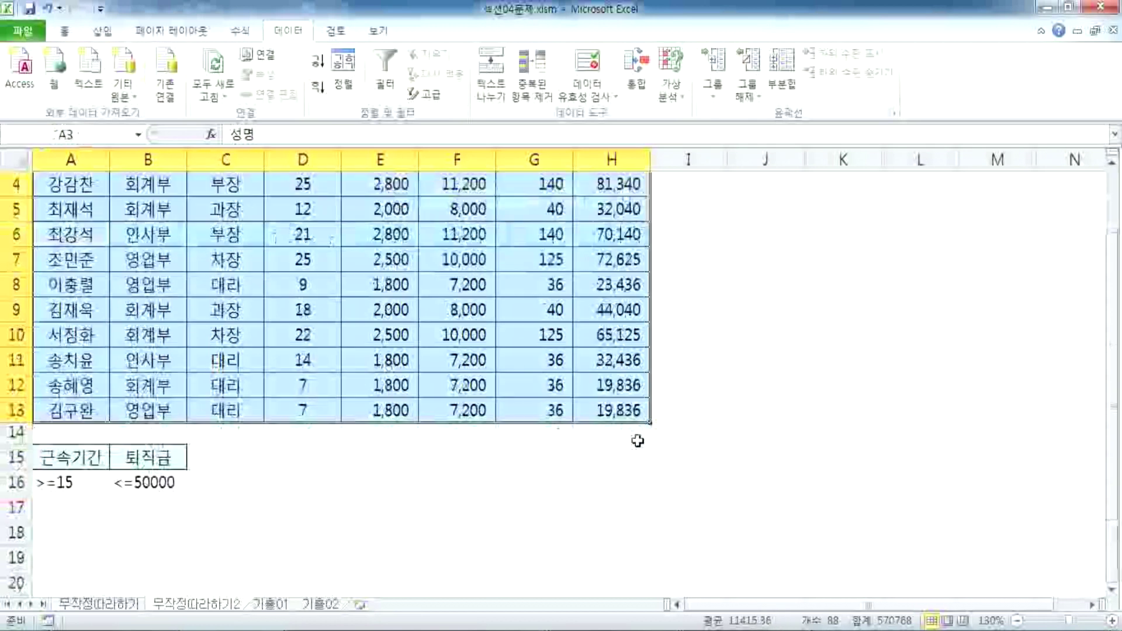
{"action": "scroll", "coordinate": [584, 438], "scroll_direction": "up", "scroll_amount": 1}
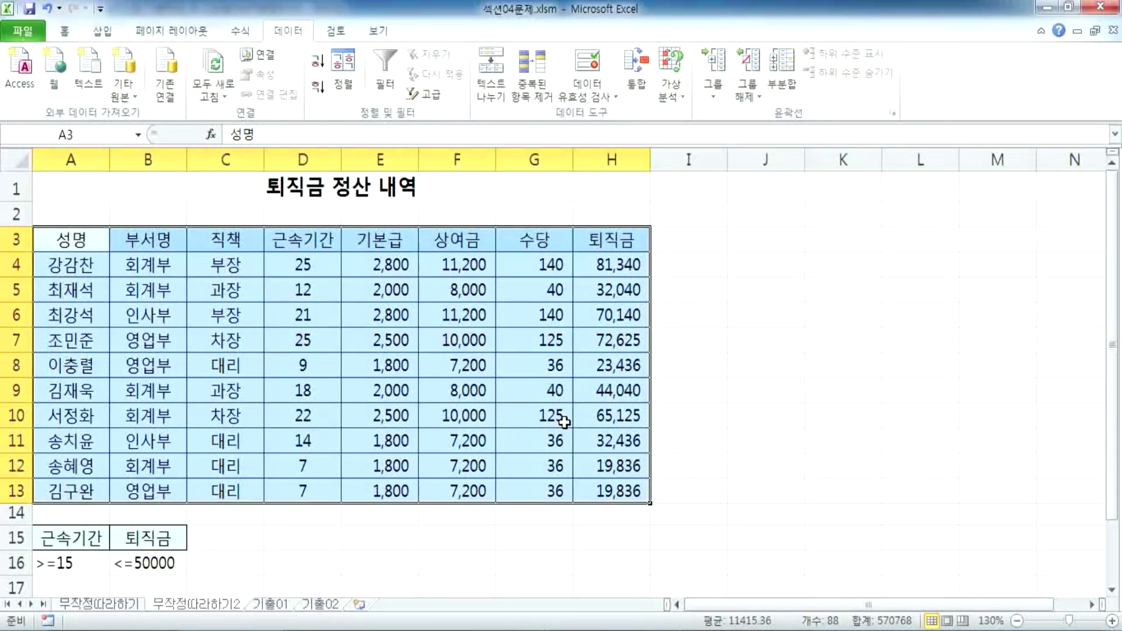
Open Advanced Filter with only table cell D5 selected, check the proposed list range, and cancel
{"action": "left_click", "coordinate": [319, 285]}
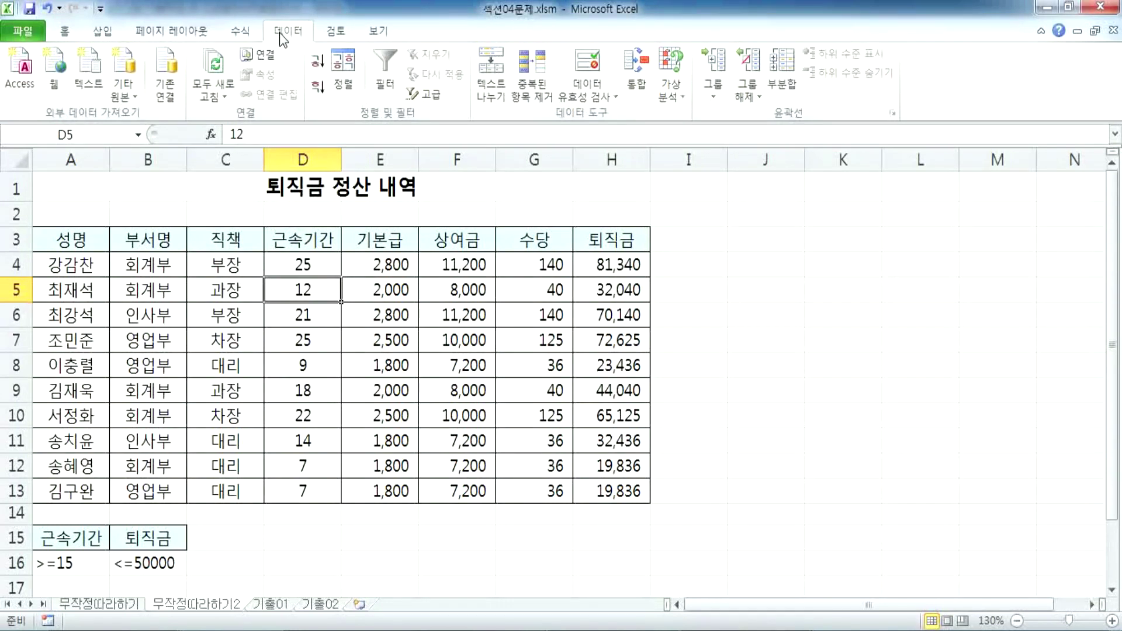
{"action": "left_click", "coordinate": [431, 95]}
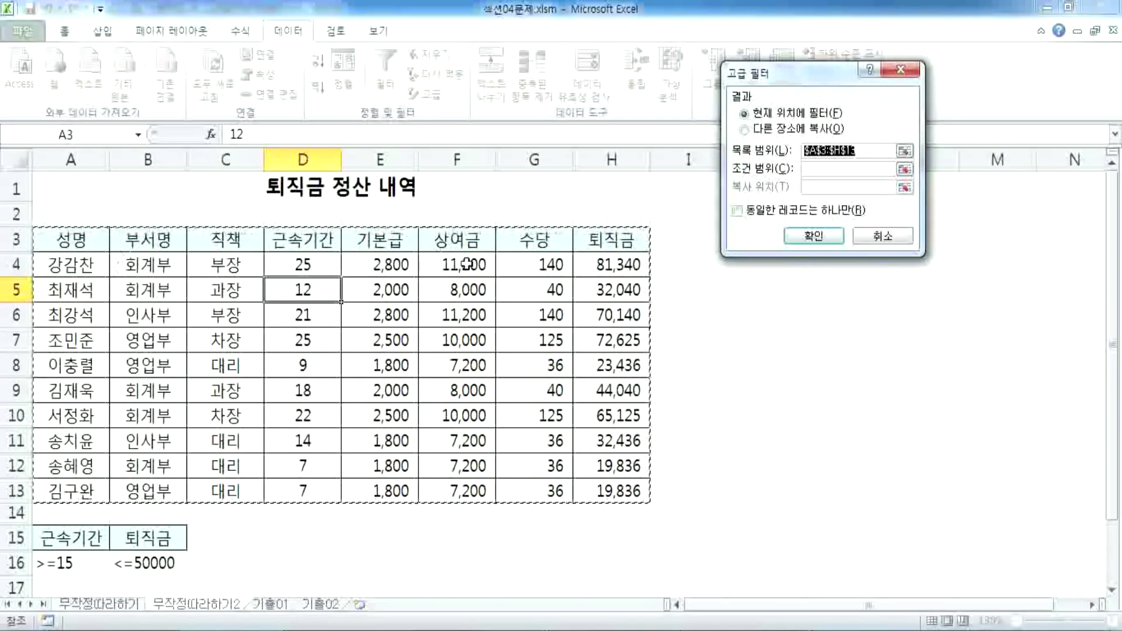
{"action": "key", "text": "Escape"}
Try opening Advanced Filter with the table A3:H13 preselected and empty its list range
{"action": "left_click_drag", "start_coordinate": [82, 237], "coordinate": [609, 494]}
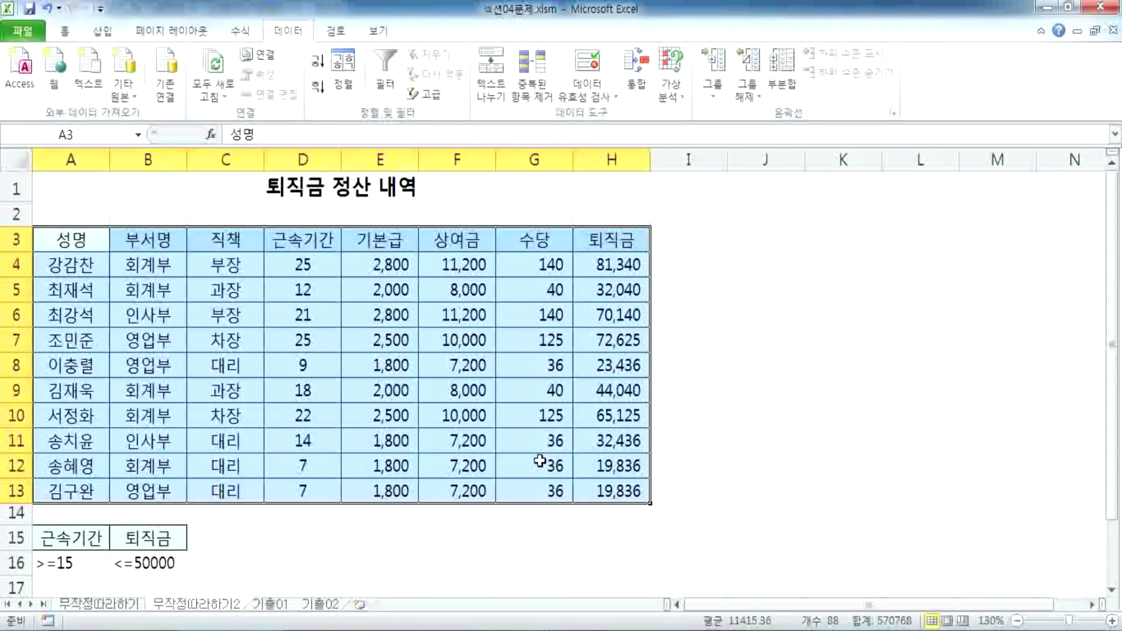
{"action": "left_click", "coordinate": [426, 93]}
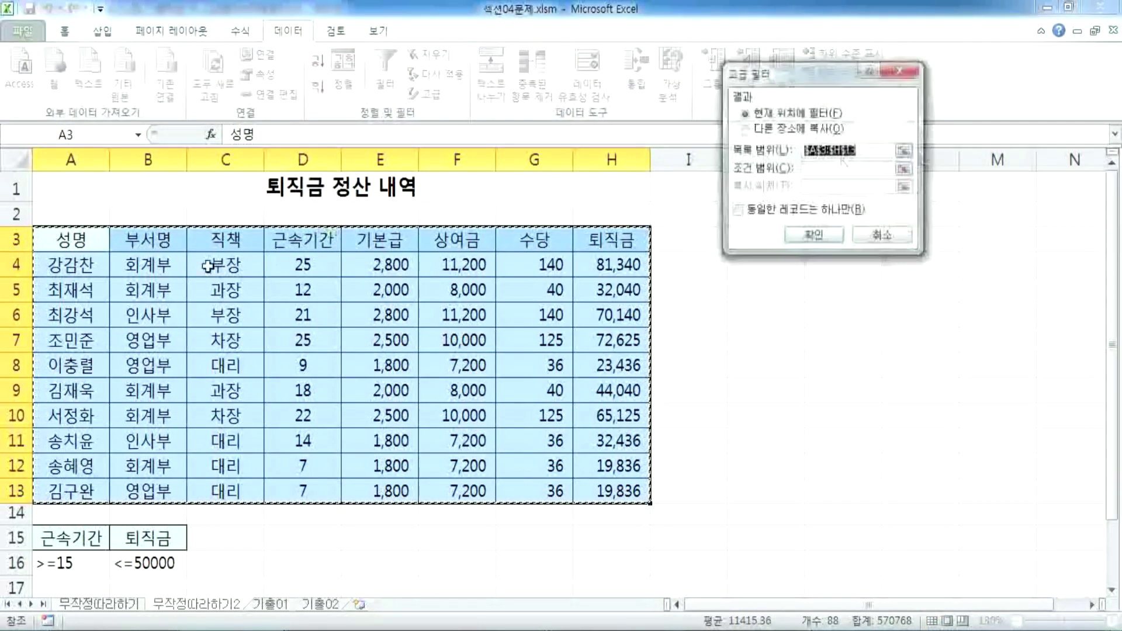
{"action": "key", "text": "Delete"}
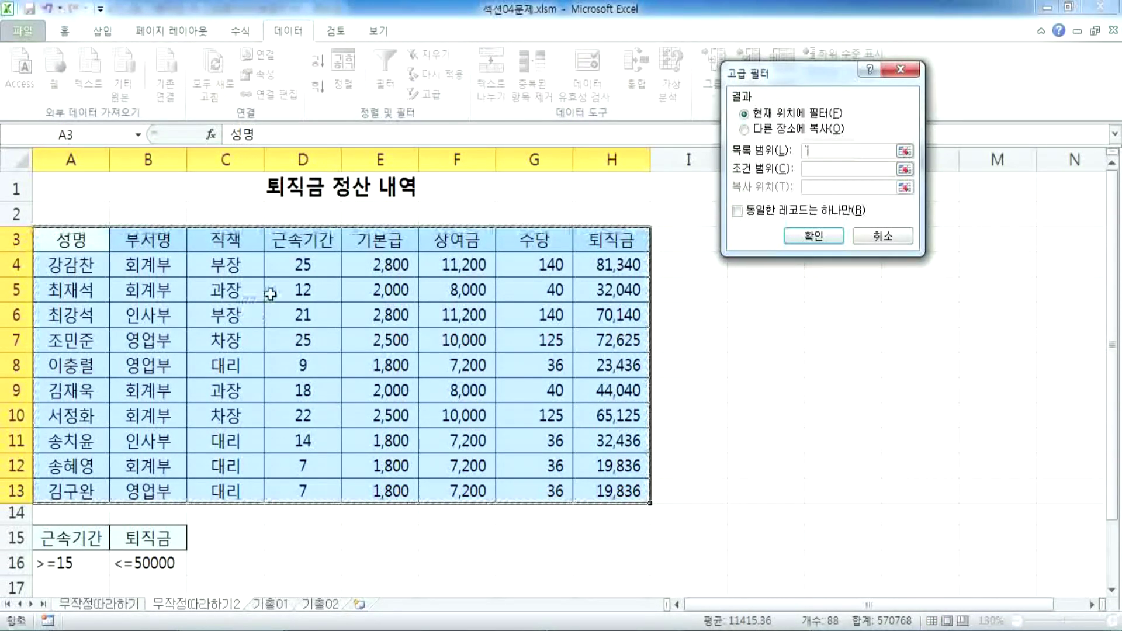
{"action": "key", "text": "Escape"}
Open Advanced Filter with criteria cell A16 selected and set the list range to A15:B16
{"action": "left_click", "coordinate": [283, 291]}
{"action": "scroll", "coordinate": [282, 292], "scroll_direction": "down", "scroll_amount": 2}
{"action": "left_click", "coordinate": [90, 402]}
{"action": "scroll", "coordinate": [90, 402], "scroll_direction": "down", "scroll_amount": 3}
{"action": "left_click", "coordinate": [425, 96]}
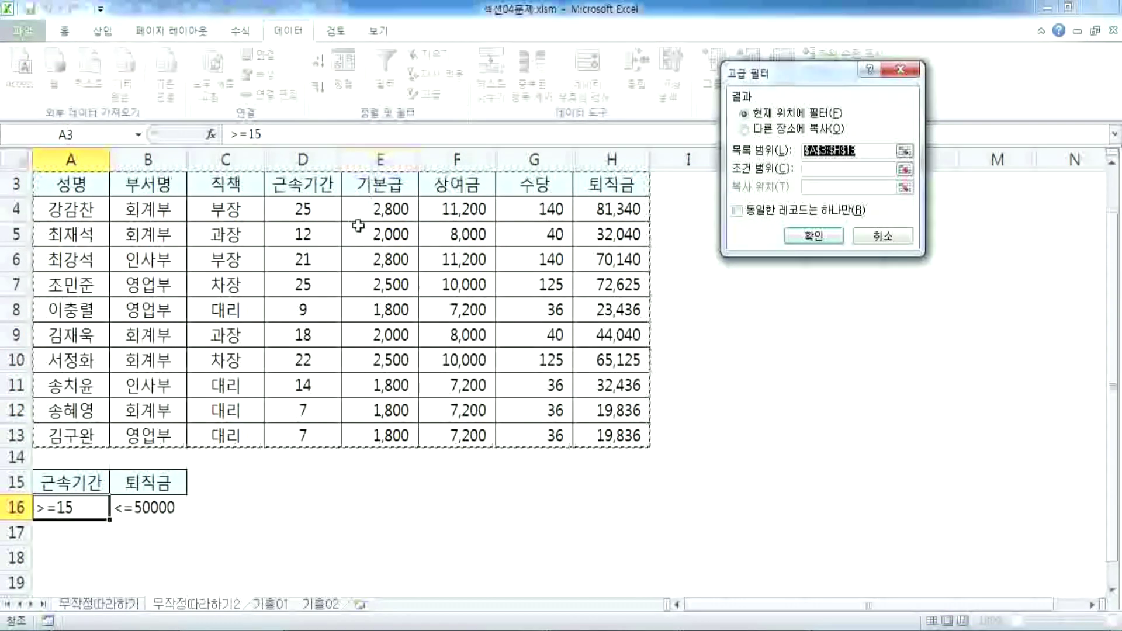
{"action": "scroll", "coordinate": [191, 383], "scroll_direction": "down", "scroll_amount": 1}
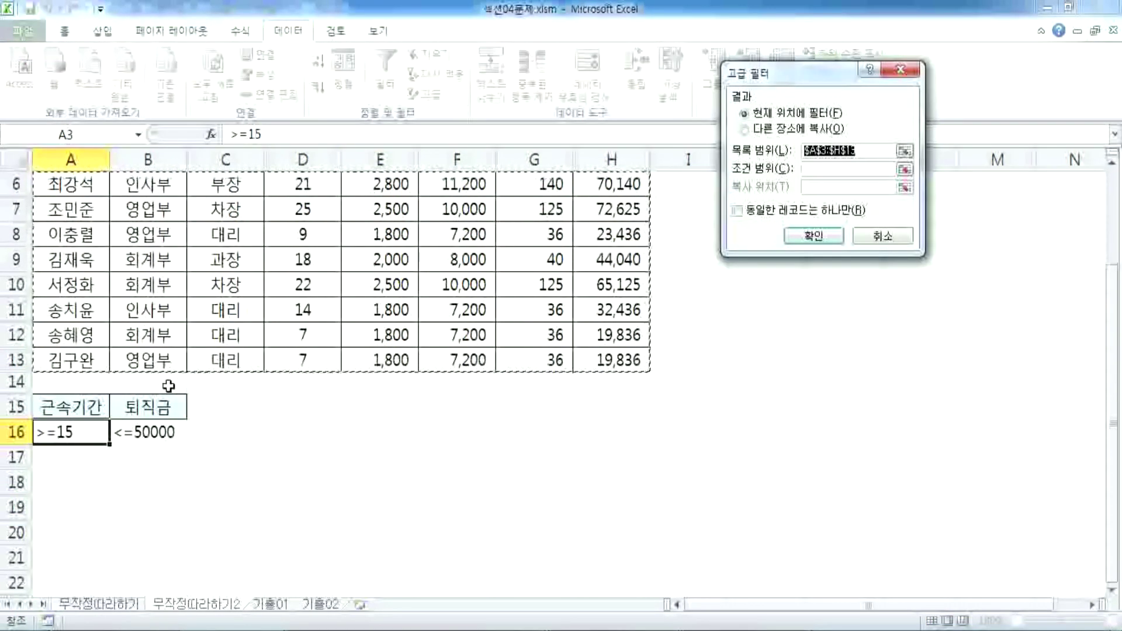
{"action": "scroll", "coordinate": [187, 292], "scroll_direction": "up", "scroll_amount": 1}
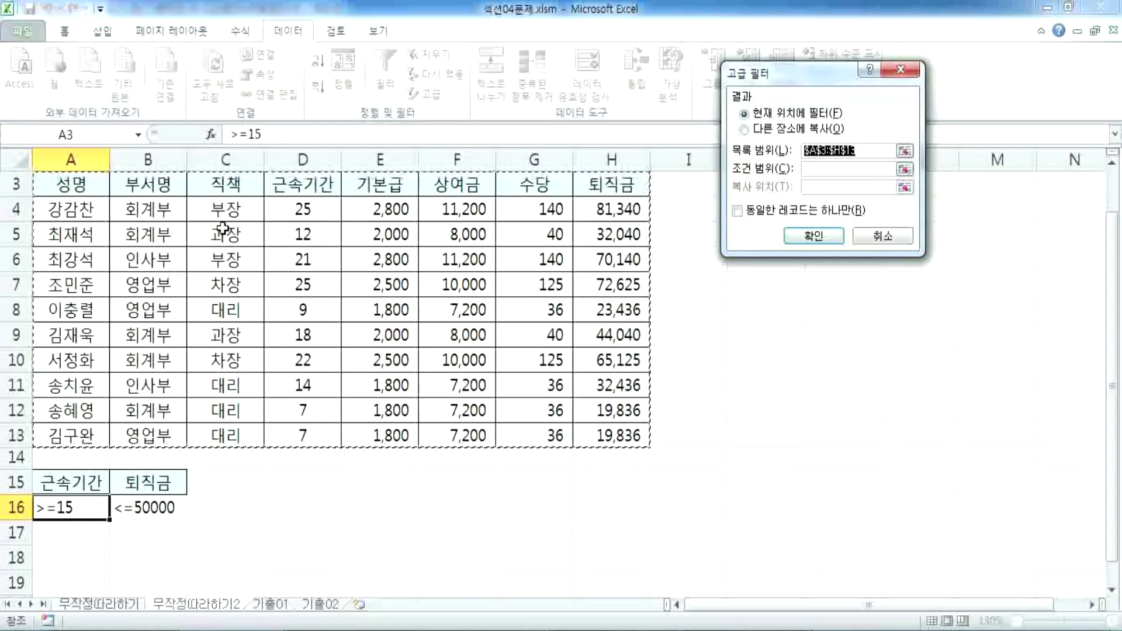
{"action": "scroll", "coordinate": [164, 362], "scroll_direction": "down", "scroll_amount": 1}
{"action": "left_click_drag", "start_coordinate": [70, 407], "coordinate": [156, 433]}
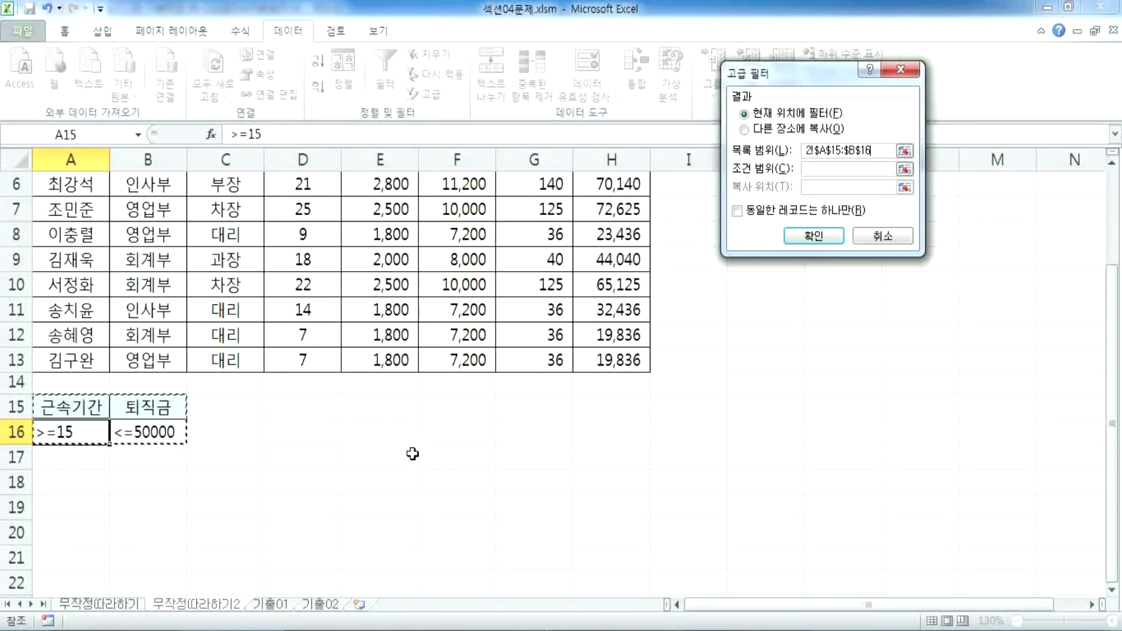
Open Advanced Filter with criteria cell B16 selected, try selecting the list range over the table, and cancel
{"action": "left_click", "coordinate": [881, 235]}
{"action": "left_click", "coordinate": [146, 431]}
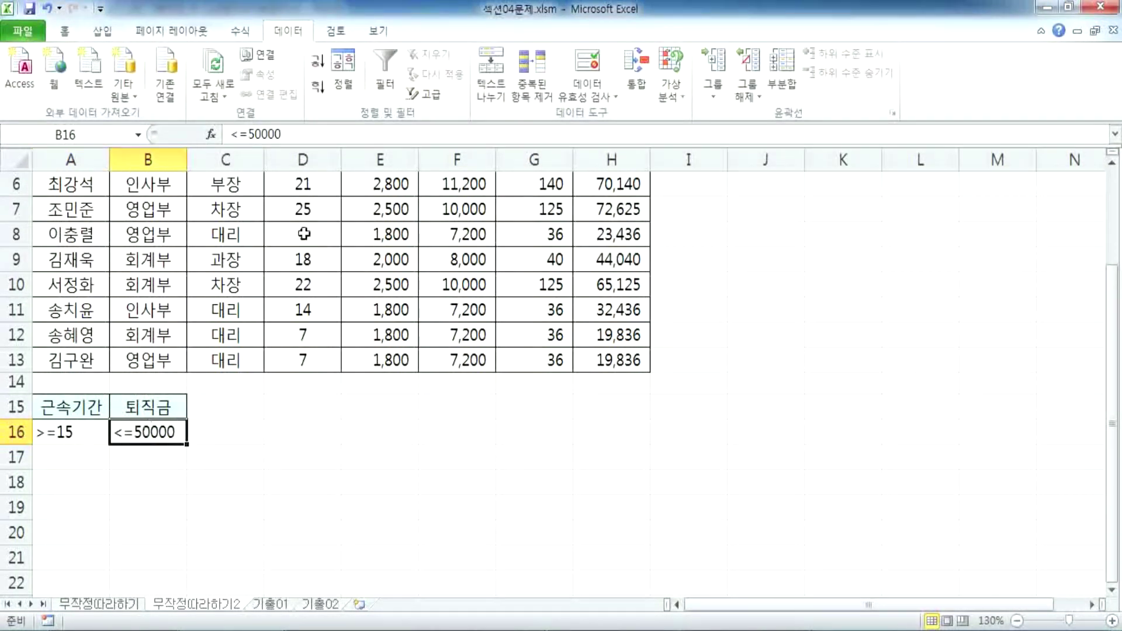
{"action": "left_click", "coordinate": [431, 93]}
{"action": "left_click_drag", "start_coordinate": [76, 487], "coordinate": [148, 507]}
{"action": "scroll", "coordinate": [102, 363], "scroll_direction": "down", "scroll_amount": 2}
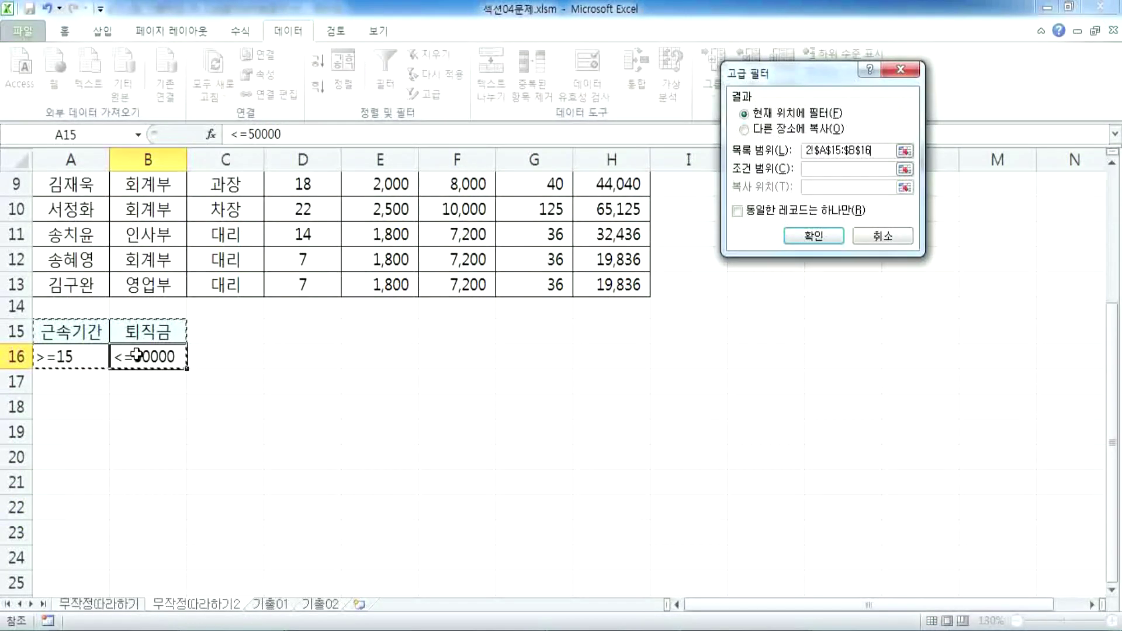
{"action": "scroll", "coordinate": [153, 351], "scroll_direction": "up", "scroll_amount": 3}
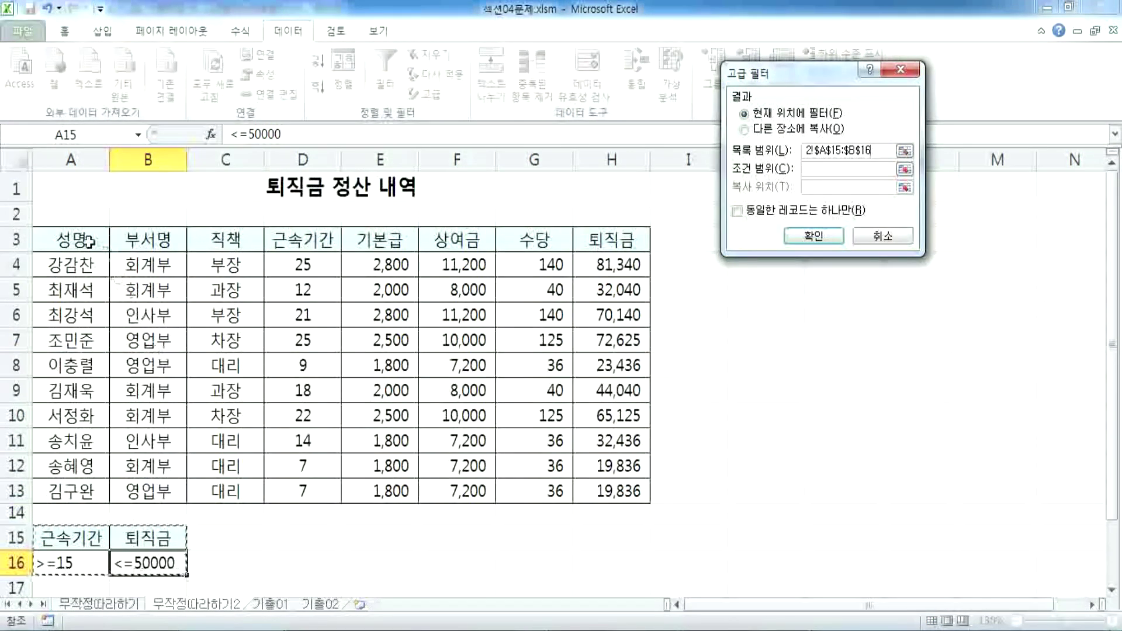
{"action": "left_click_drag", "start_coordinate": [81, 239], "coordinate": [528, 414]}
{"action": "key", "text": "Escape"}
Open Advanced Filter with empty cell K9 selected, check the proposed list range, and cancel
{"action": "left_click", "coordinate": [842, 389]}
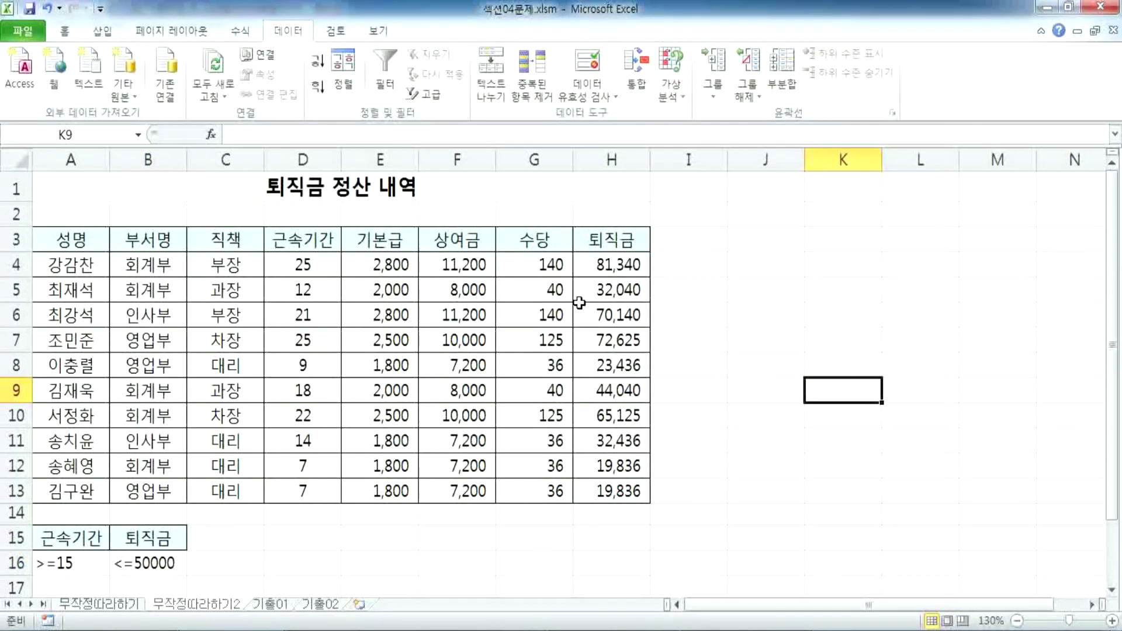
{"action": "left_click", "coordinate": [427, 94]}
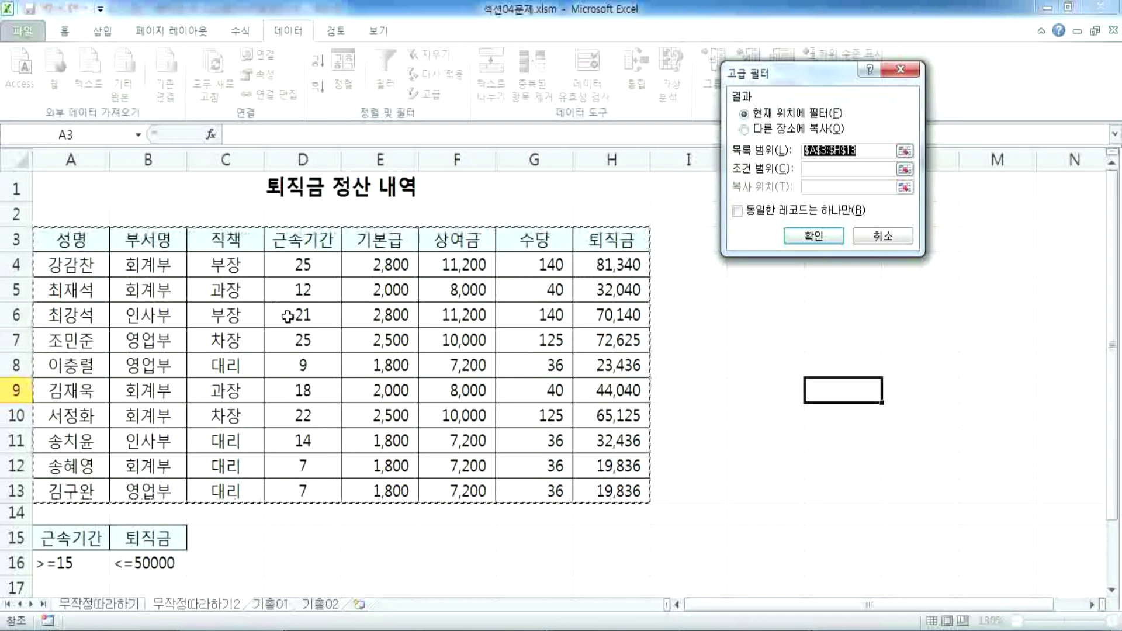
{"action": "key", "text": "Escape"}
Open Advanced Filter with the criteria block A15:B16 selected, check the proposed list range, and cancel
{"action": "scroll", "coordinate": [874, 325], "scroll_direction": "down", "scroll_amount": 1}
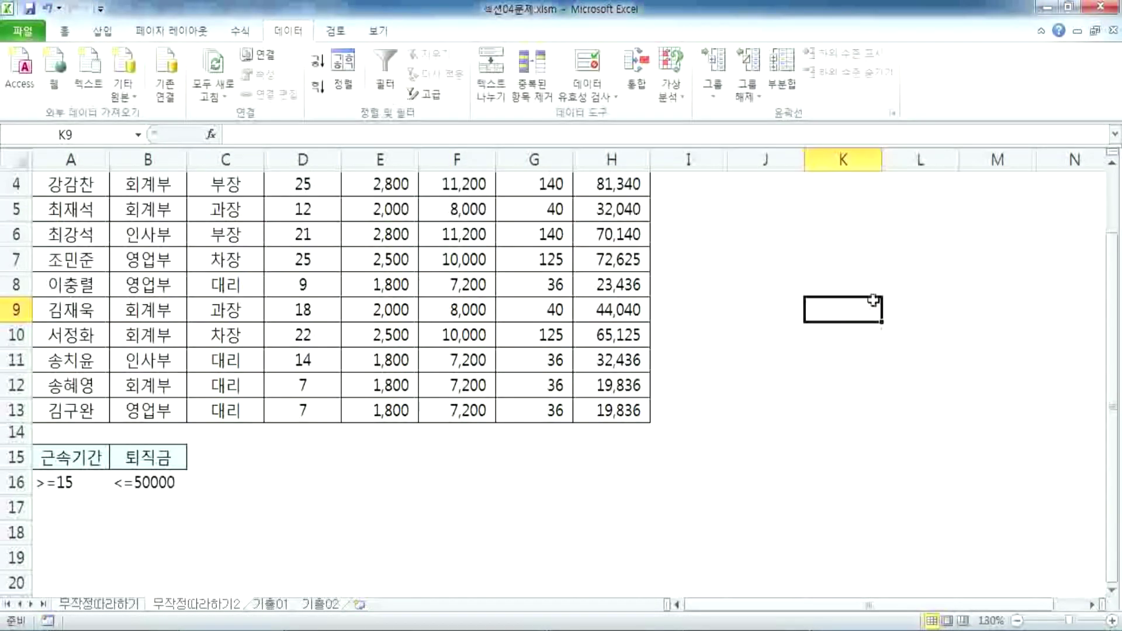
{"action": "left_click", "coordinate": [859, 257]}
{"action": "scroll", "coordinate": [735, 266], "scroll_direction": "down", "scroll_amount": 3}
{"action": "left_click", "coordinate": [76, 252]}
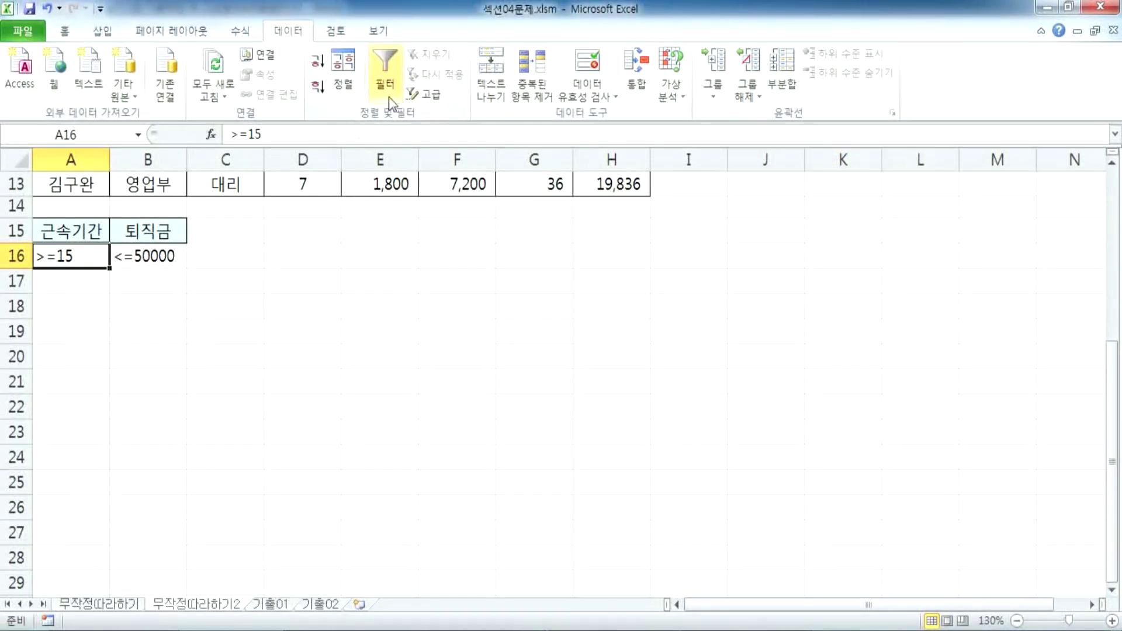
{"action": "left_click_drag", "start_coordinate": [72, 228], "coordinate": [164, 269]}
{"action": "left_click", "coordinate": [428, 94]}
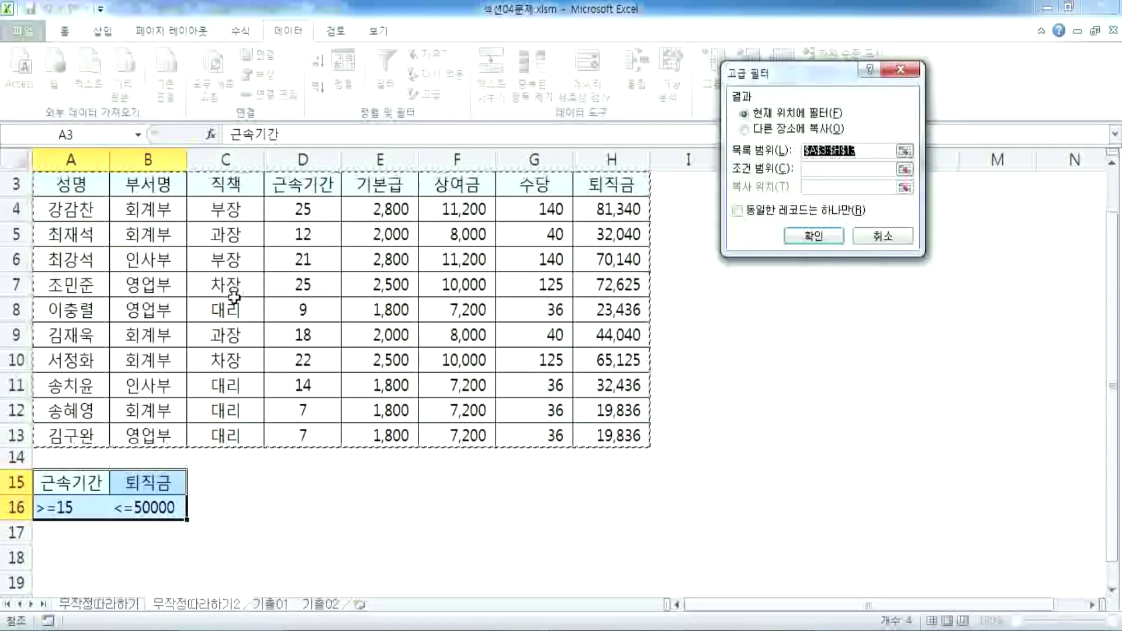
{"action": "key", "text": "Escape"}
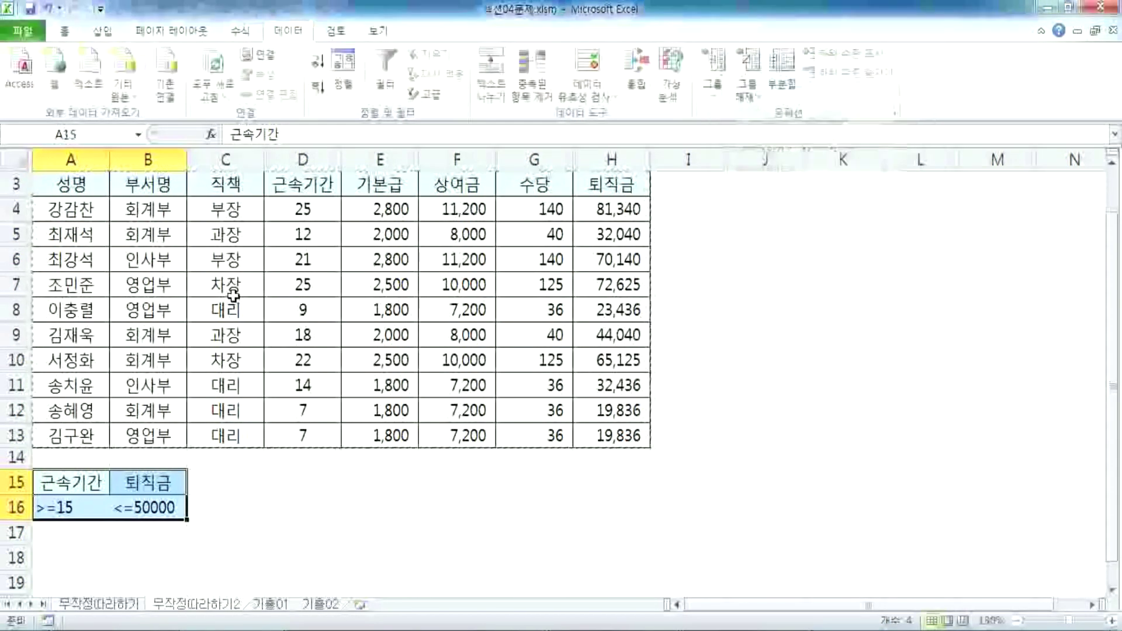
Select the whole table A3:H13 with its headers and open Advanced Filter for it
{"action": "left_click", "coordinate": [234, 295]}
{"action": "scroll", "coordinate": [98, 237], "scroll_direction": "up", "scroll_amount": 1}
{"action": "left_click_drag", "start_coordinate": [88, 239], "coordinate": [595, 488]}
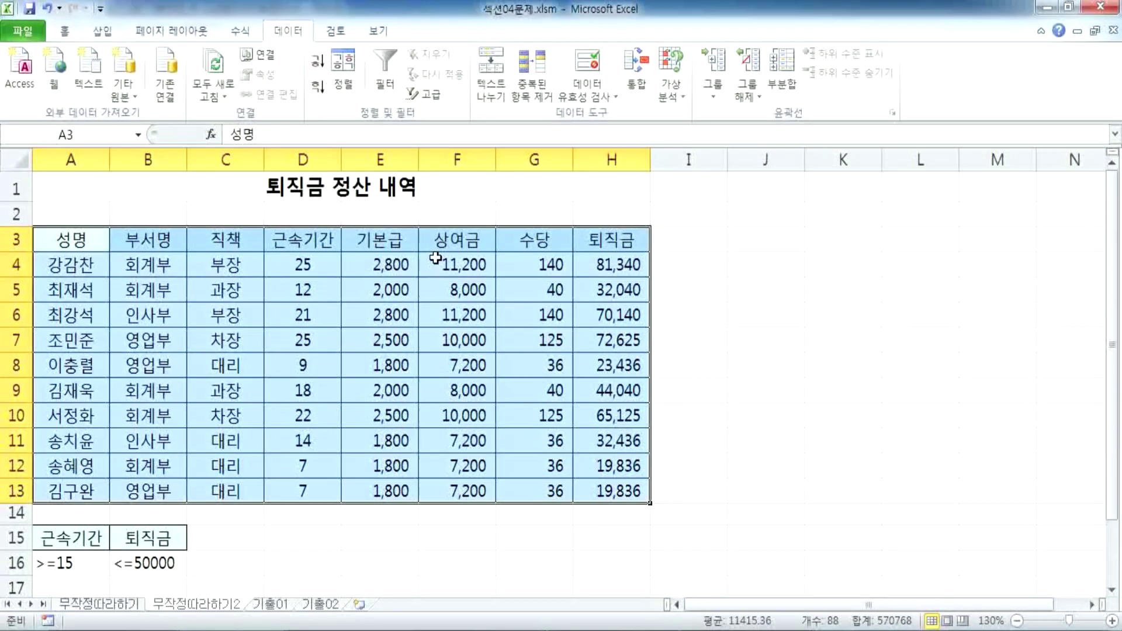
{"action": "left_click", "coordinate": [426, 95]}
{"action": "scroll", "coordinate": [429, 134], "scroll_direction": "down", "scroll_amount": 2}
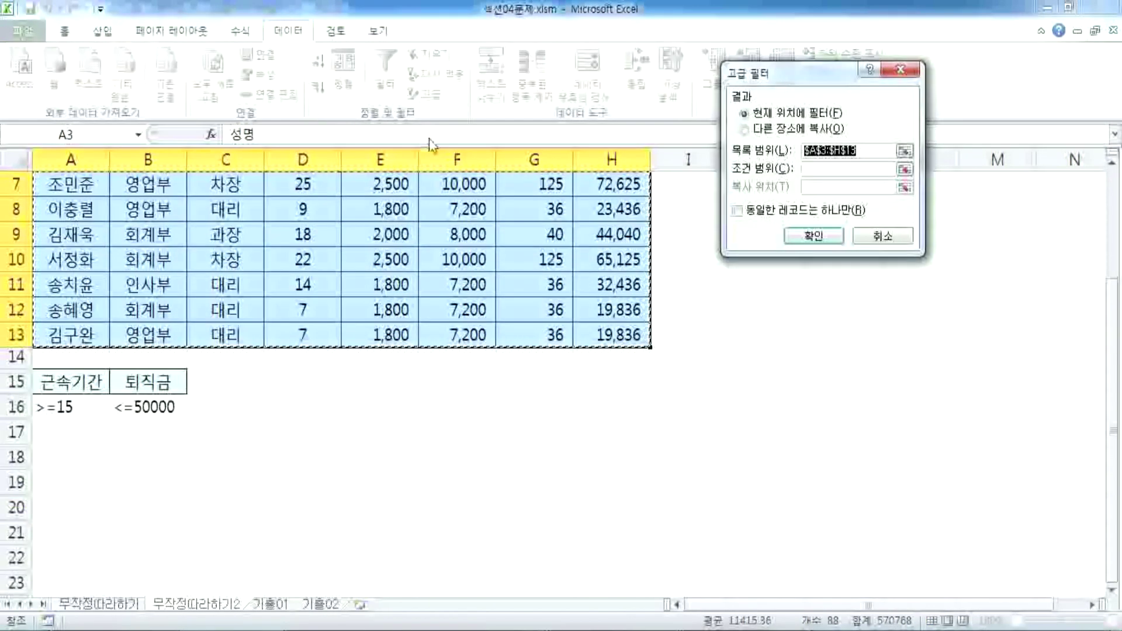
Set the advanced filter's criteria range to A15:B16
{"action": "left_click", "coordinate": [821, 172]}
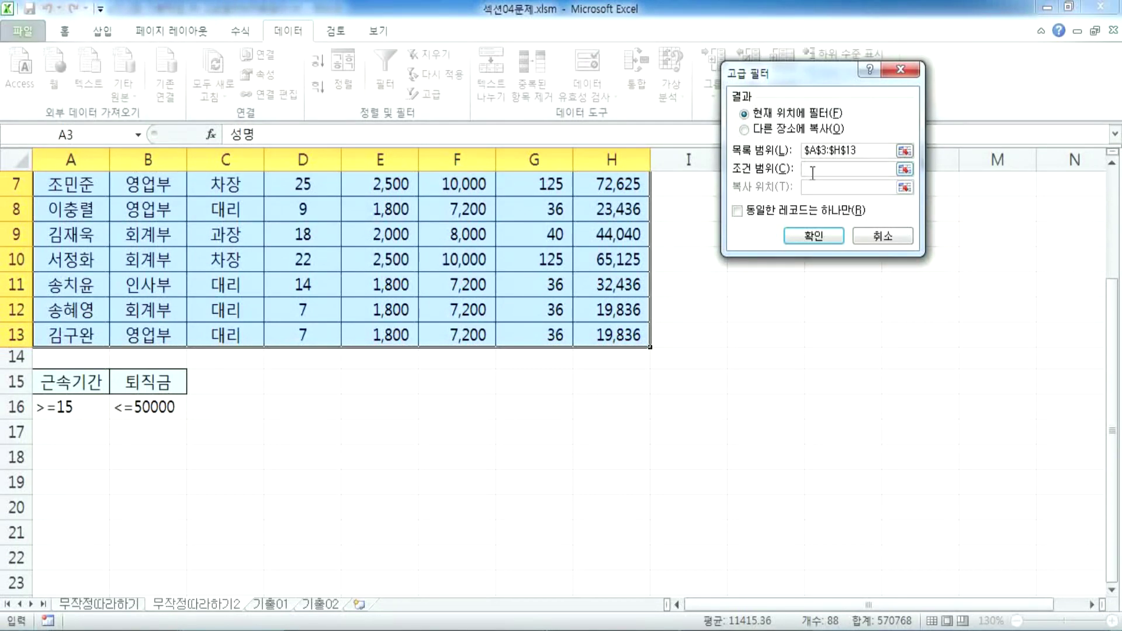
{"action": "scroll", "coordinate": [231, 286], "scroll_direction": "down", "scroll_amount": 1}
{"action": "left_click_drag", "start_coordinate": [56, 308], "coordinate": [147, 336]}
{"action": "left_click_drag", "start_coordinate": [65, 295], "coordinate": [596, 354]}
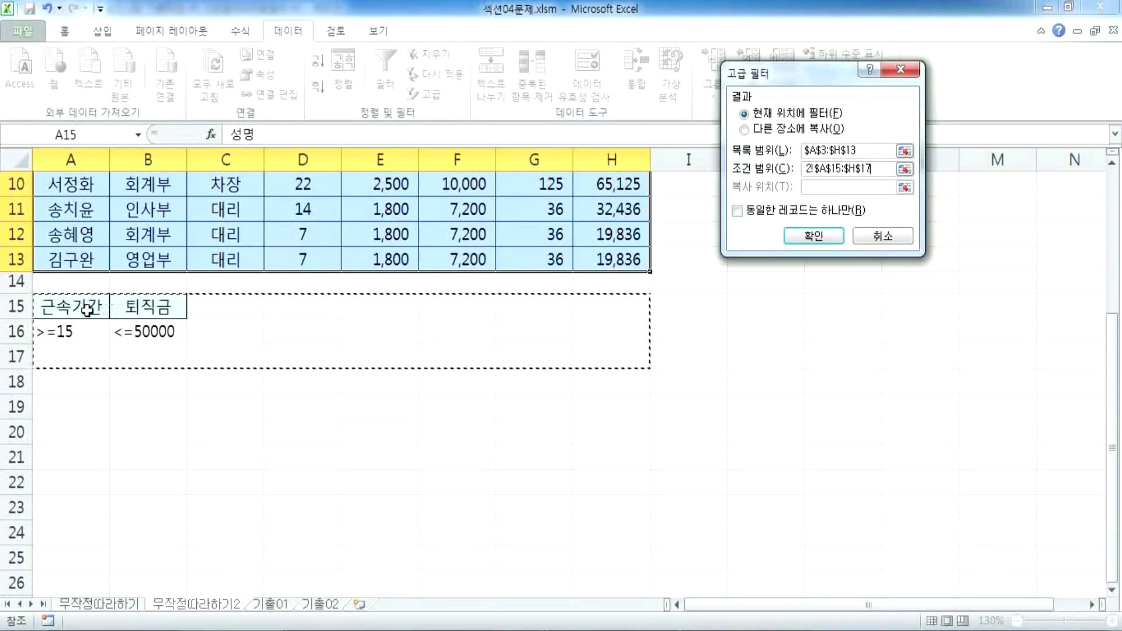
{"action": "left_click_drag", "start_coordinate": [75, 306], "coordinate": [139, 326]}
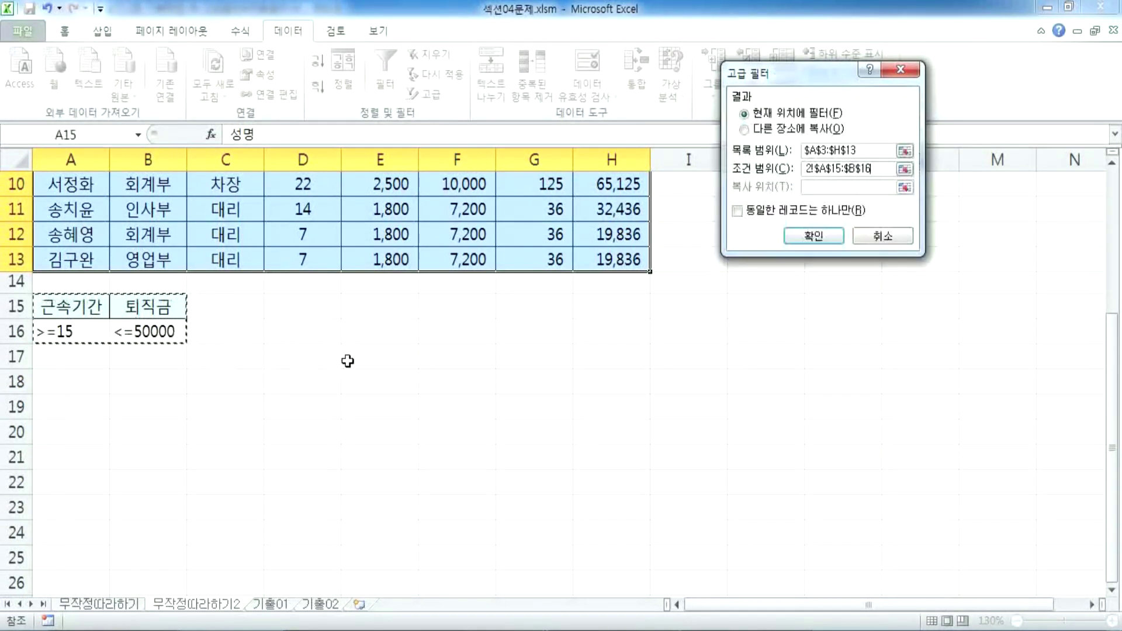
Output the filter results to another location starting at A20 and run the advanced filter
{"action": "left_click", "coordinate": [783, 129]}
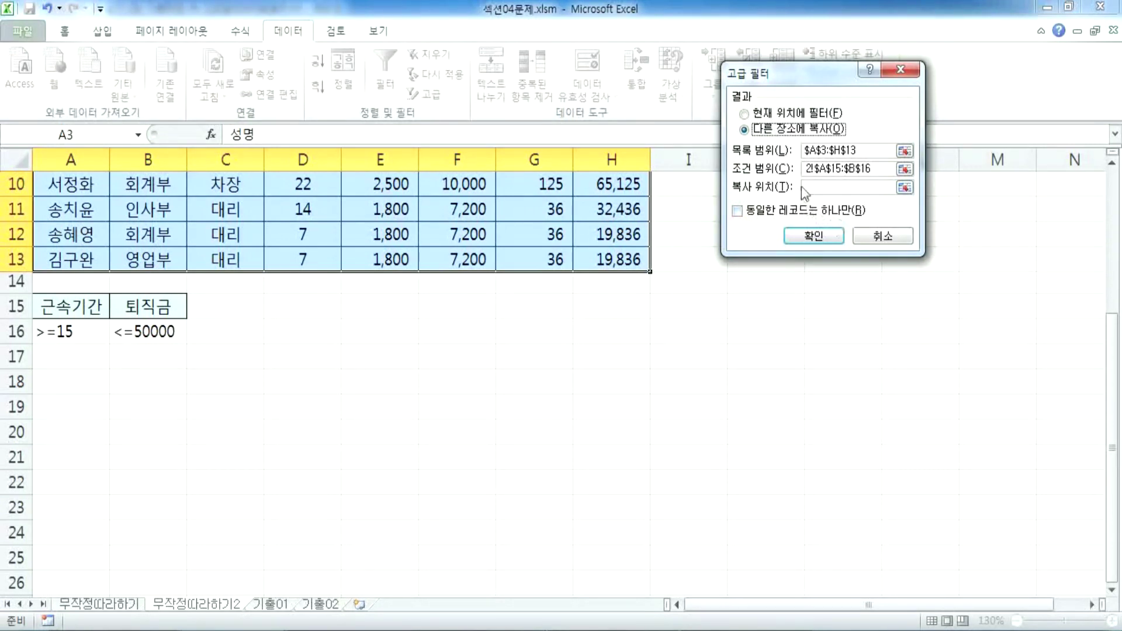
{"action": "left_click", "coordinate": [819, 188]}
{"action": "left_click", "coordinate": [56, 432]}
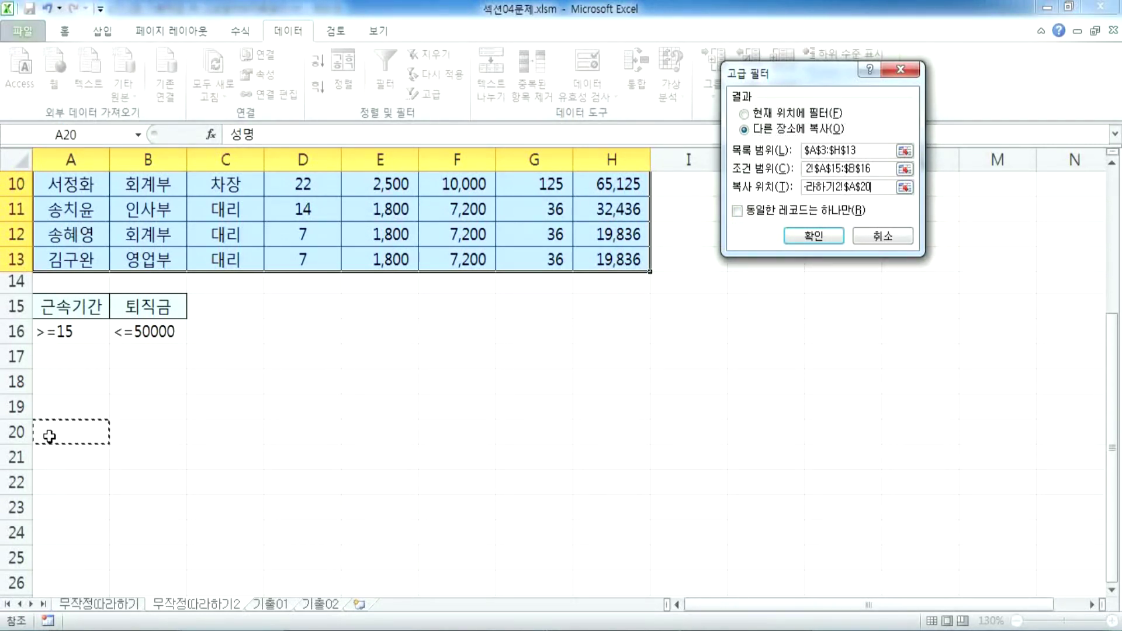
{"action": "scroll", "coordinate": [145, 381], "scroll_direction": "down", "scroll_amount": 2}
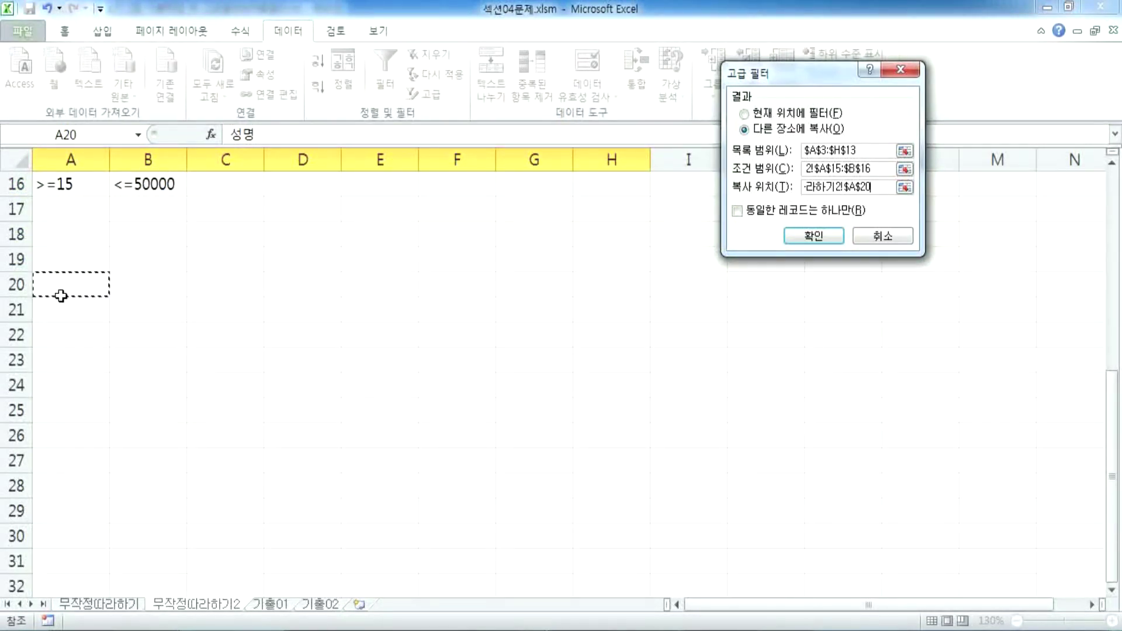
{"action": "left_click", "coordinate": [813, 236]}
{"action": "scroll", "coordinate": [262, 436], "scroll_direction": "down", "scroll_amount": 3}
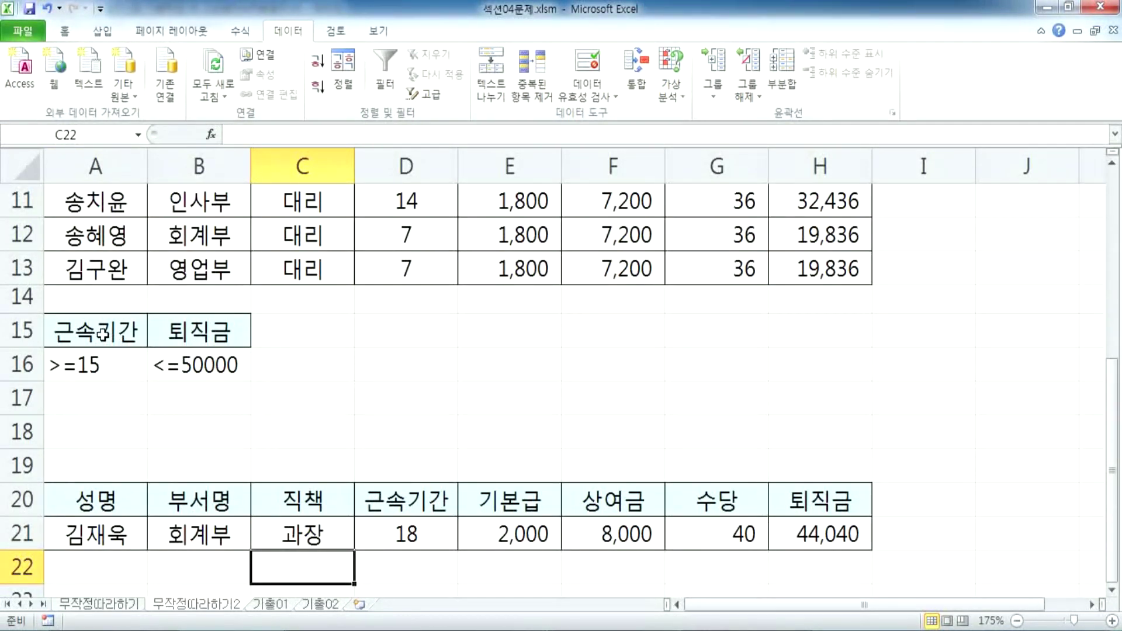
Try moving the <=50000 condition from B16 down to B17, highlight A15:B17, and undo the move
{"action": "left_click", "coordinate": [177, 364]}
{"action": "left_click_drag", "start_coordinate": [184, 385], "coordinate": [184, 402]}
{"action": "left_click_drag", "start_coordinate": [112, 335], "coordinate": [198, 400]}
{"action": "key", "text": "ctrl+z"}
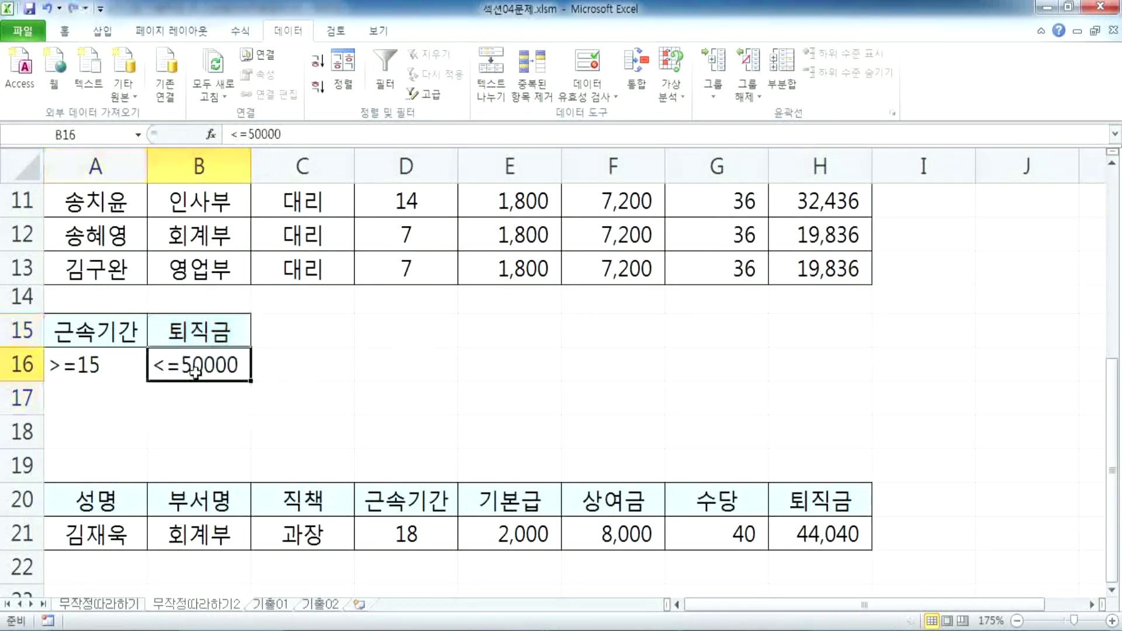
Copy the criteria block A15:B16 to D15 and move the copied <=50000 condition down to E17
{"action": "left_click_drag", "start_coordinate": [102, 333], "coordinate": [187, 361]}
{"action": "scroll", "coordinate": [350, 349], "scroll_direction": "down", "scroll_amount": 1}
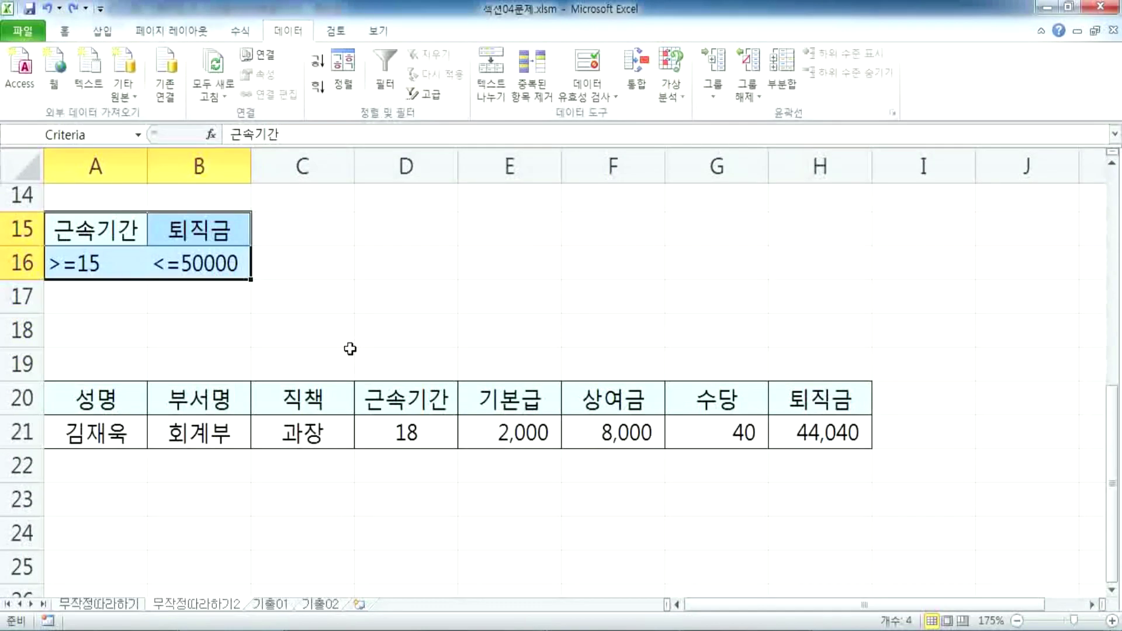
{"action": "left_click", "coordinate": [189, 264]}
{"action": "left_click_drag", "start_coordinate": [106, 238], "coordinate": [238, 259]}
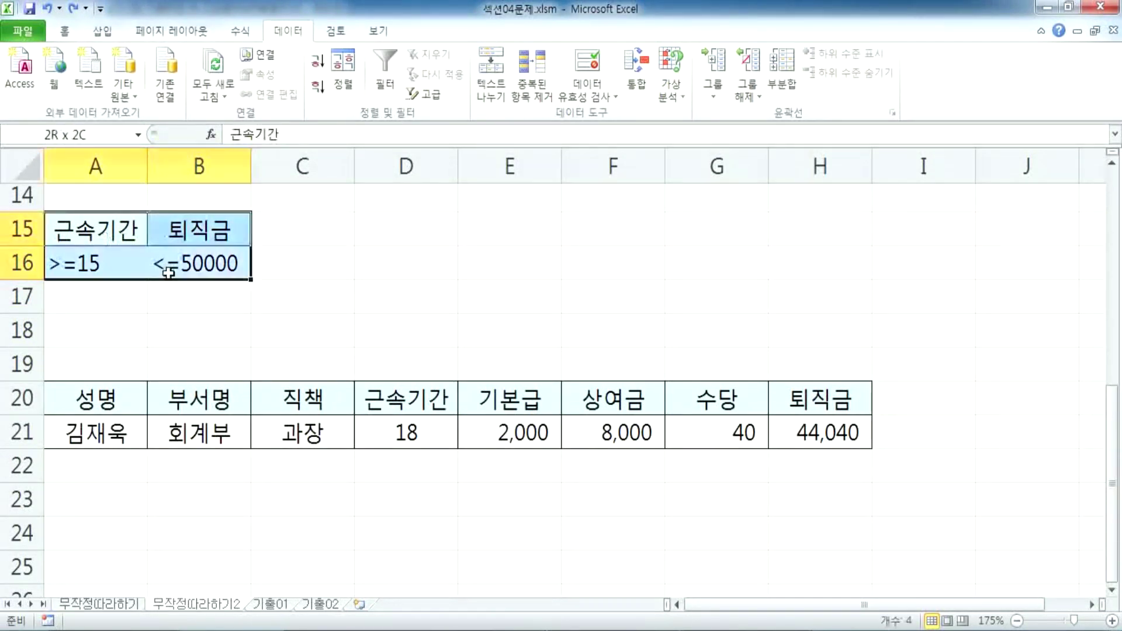
{"action": "key", "text": "ctrl+c"}
{"action": "left_click", "coordinate": [446, 243]}
{"action": "key", "text": "ctrl+v"}
{"action": "left_click", "coordinate": [482, 257]}
{"action": "left_click_drag", "start_coordinate": [491, 281], "coordinate": [494, 297]}
Copy the staggered criteria block D15:E17 to G15
{"action": "left_click_drag", "start_coordinate": [408, 230], "coordinate": [532, 300]}
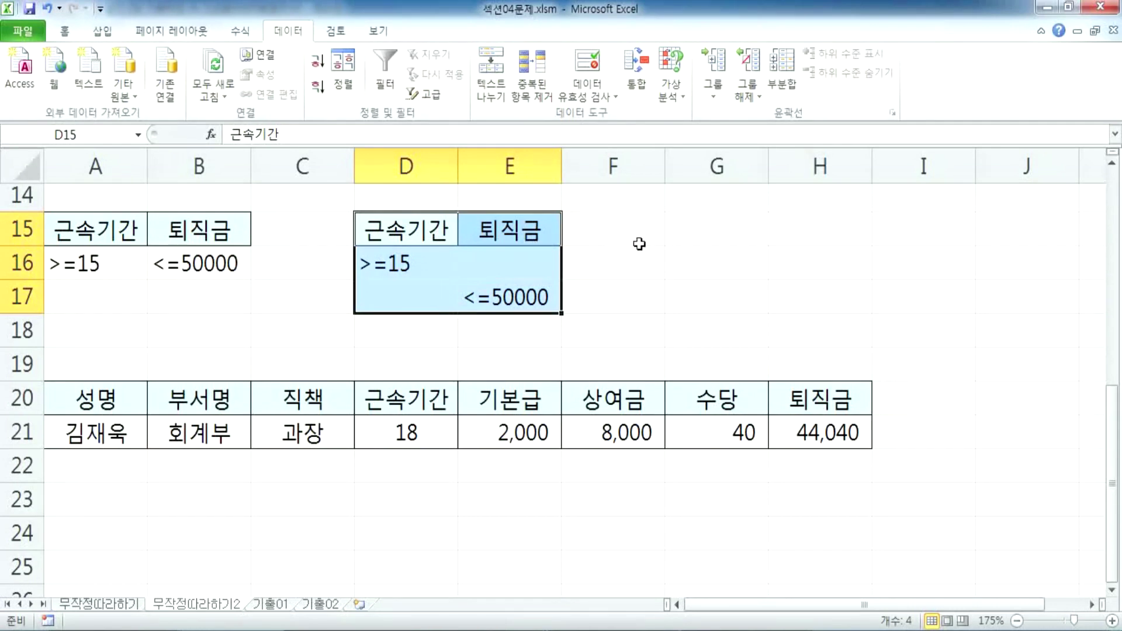
{"action": "key", "text": "ctrl+c"}
{"action": "left_click", "coordinate": [698, 229]}
{"action": "key", "text": "ctrl+v"}
{"action": "key", "text": "Escape"}
Swap the condition rows in the third criteria block by moving >=15 to G17 and <=50000 to H16
{"action": "left_click", "coordinate": [716, 263]}
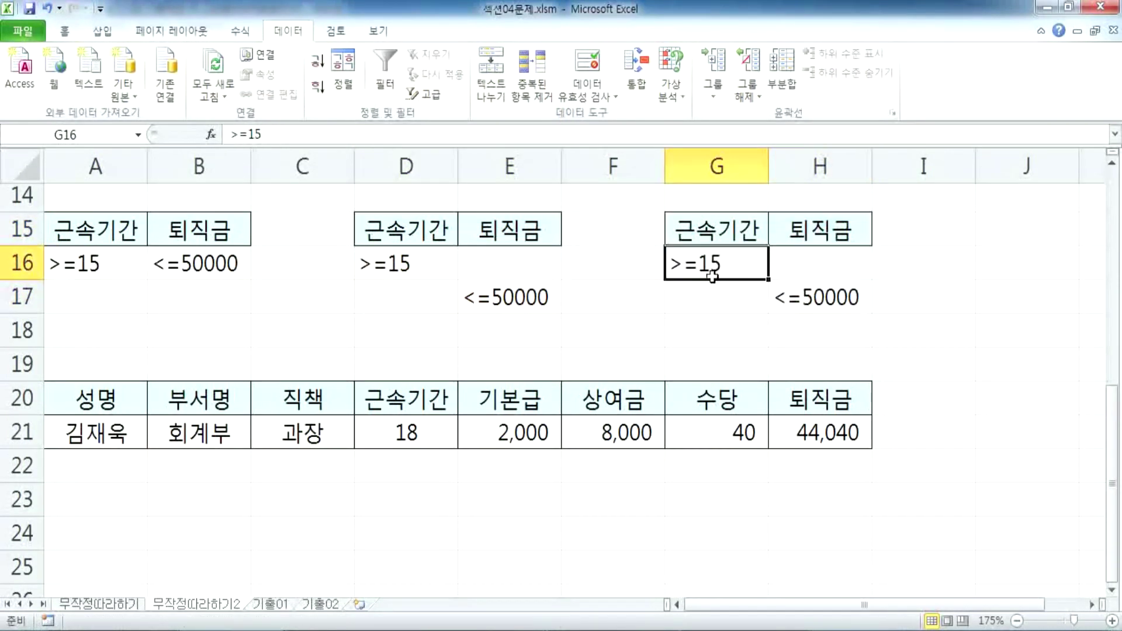
{"action": "left_click_drag", "start_coordinate": [713, 280], "coordinate": [716, 309]}
{"action": "left_click", "coordinate": [789, 284]}
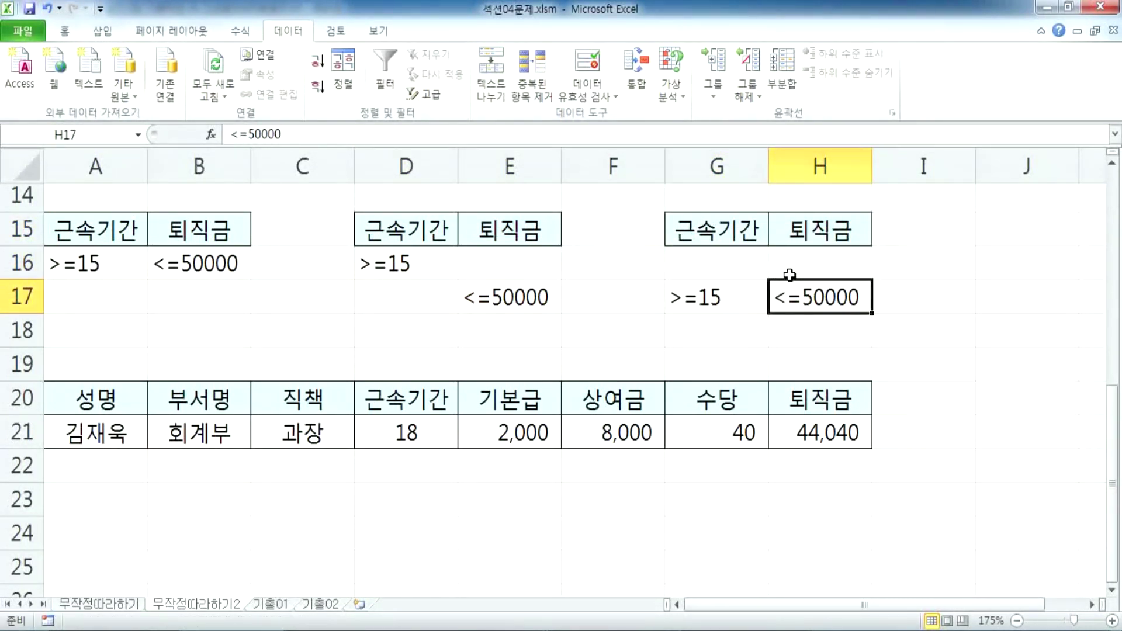
{"action": "left_click_drag", "start_coordinate": [789, 274], "coordinate": [789, 242]}
Examine row by row how the conditions are staggered in the criteria blocks G15:H17 and D15:E17
{"action": "left_click_drag", "start_coordinate": [717, 233], "coordinate": [809, 296]}
{"action": "left_click_drag", "start_coordinate": [671, 251], "coordinate": [795, 263]}
{"action": "left_click_drag", "start_coordinate": [709, 288], "coordinate": [796, 293]}
{"action": "left_click_drag", "start_coordinate": [375, 270], "coordinate": [496, 267]}
{"action": "left_click_drag", "start_coordinate": [402, 293], "coordinate": [508, 298]}
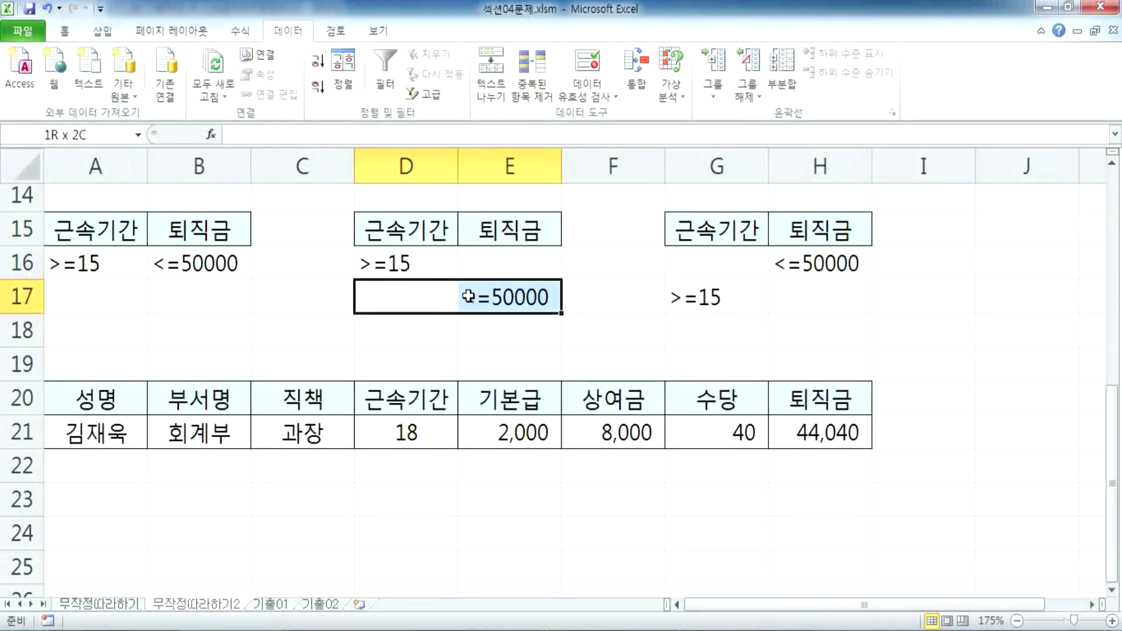
{"action": "left_click", "coordinate": [380, 262]}
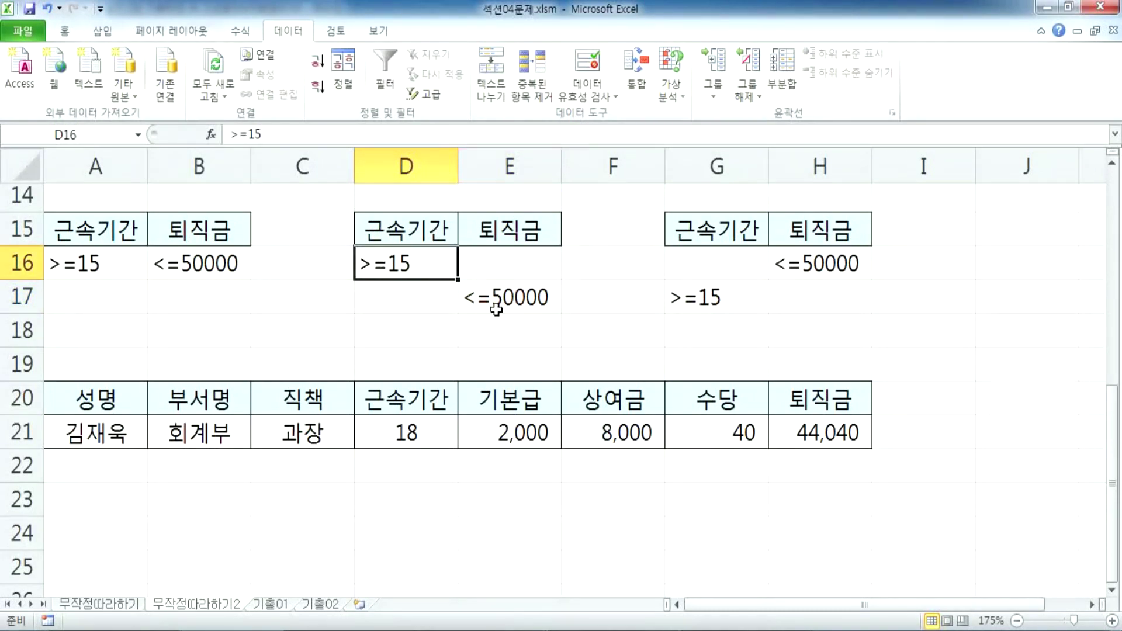
{"action": "left_click_drag", "start_coordinate": [716, 228], "coordinate": [796, 290]}
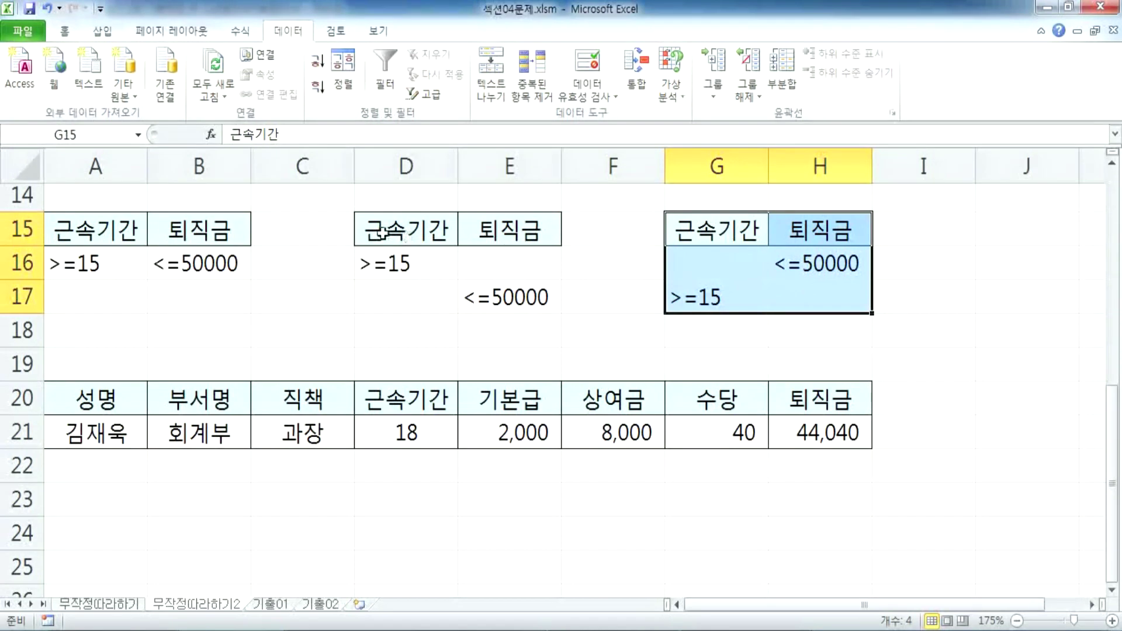
Compare the same-row conditions in A16 and B16 with the different-row conditions in D16 and E17
{"action": "left_click", "coordinate": [377, 231]}
{"action": "left_click", "coordinate": [79, 258]}
{"action": "left_click_drag", "start_coordinate": [79, 258], "coordinate": [159, 256]}
{"action": "left_click", "coordinate": [92, 258]}
{"action": "left_click", "coordinate": [165, 262]}
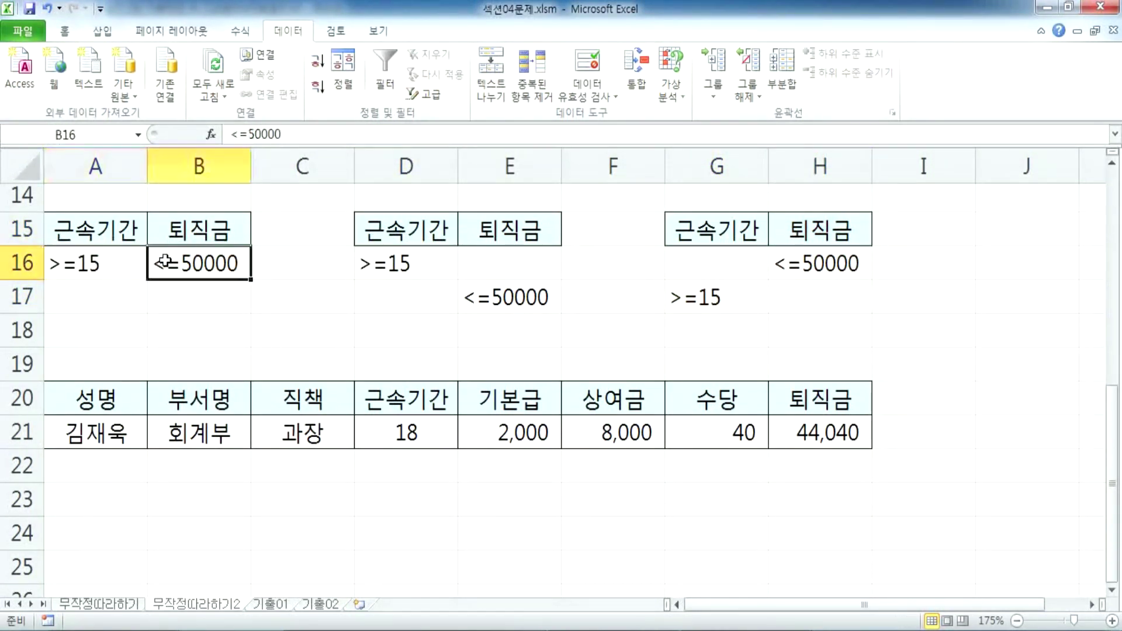
{"action": "left_click", "coordinate": [380, 262]}
{"action": "left_click", "coordinate": [485, 295]}
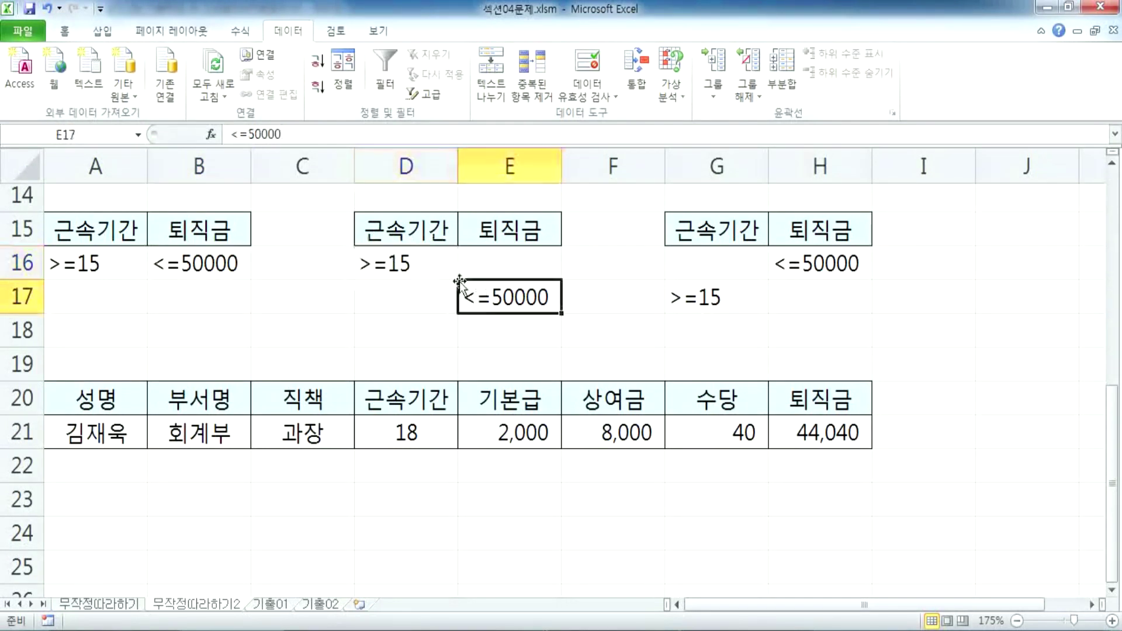
{"action": "left_click", "coordinate": [398, 262]}
{"action": "left_click", "coordinate": [515, 299]}
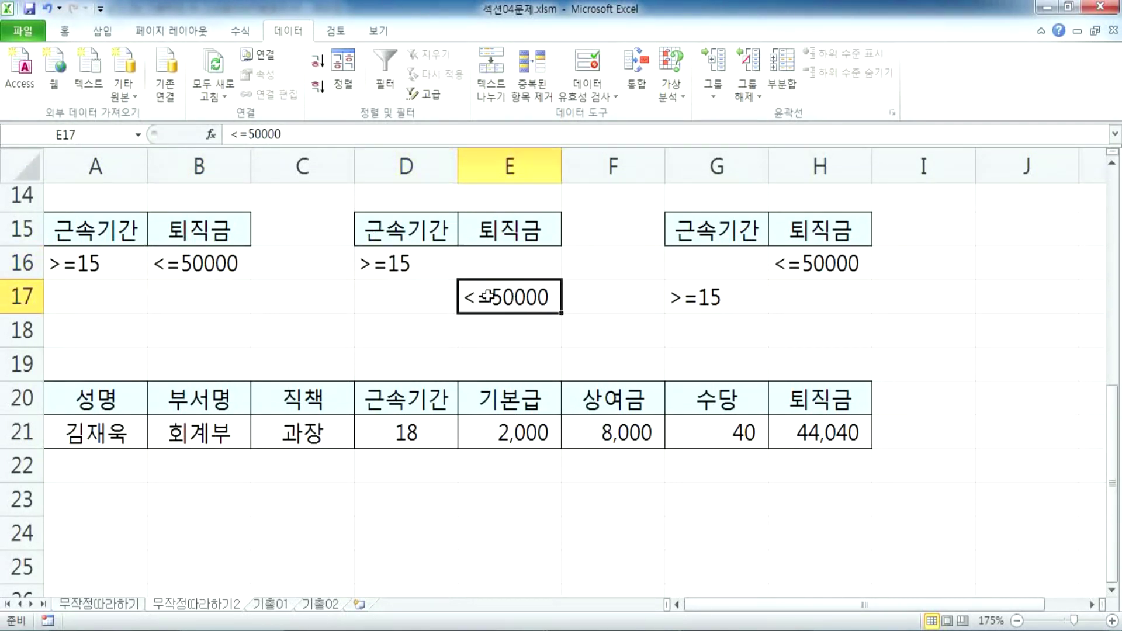
{"action": "left_click", "coordinate": [391, 265]}
{"action": "left_click", "coordinate": [507, 299]}
Add a new worksheet and enter the criterion 나이 in A1 with >=20 in A2
{"action": "left_click", "coordinate": [358, 604]}
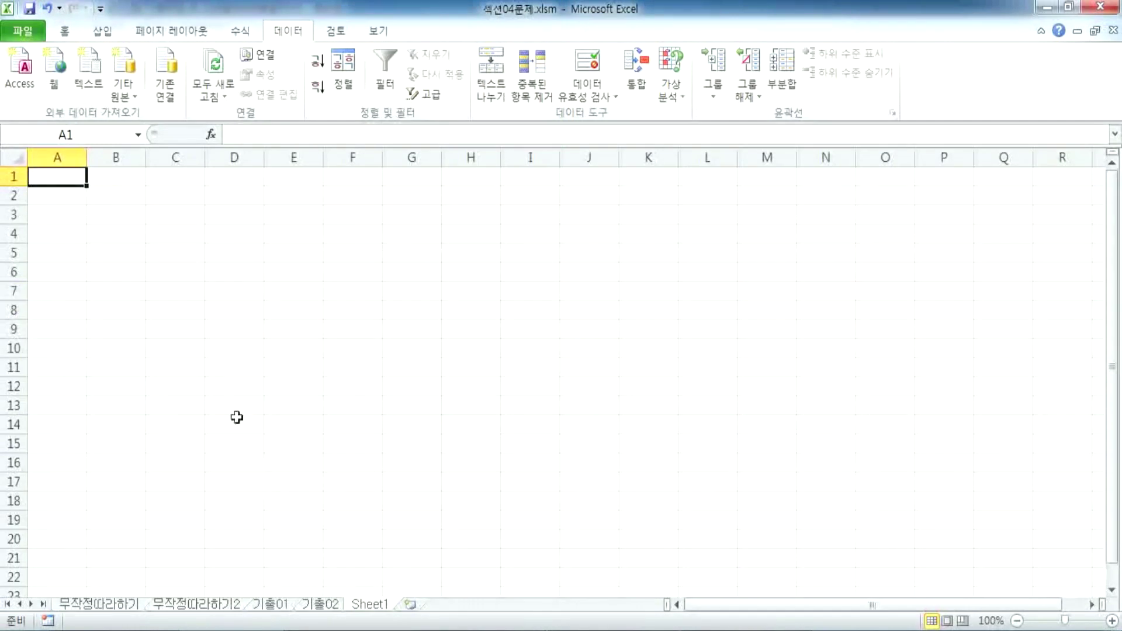
{"action": "scroll", "coordinate": [266, 466], "scroll_direction": "up", "scroll_amount": 10}
{"action": "type", "text": "나이"}
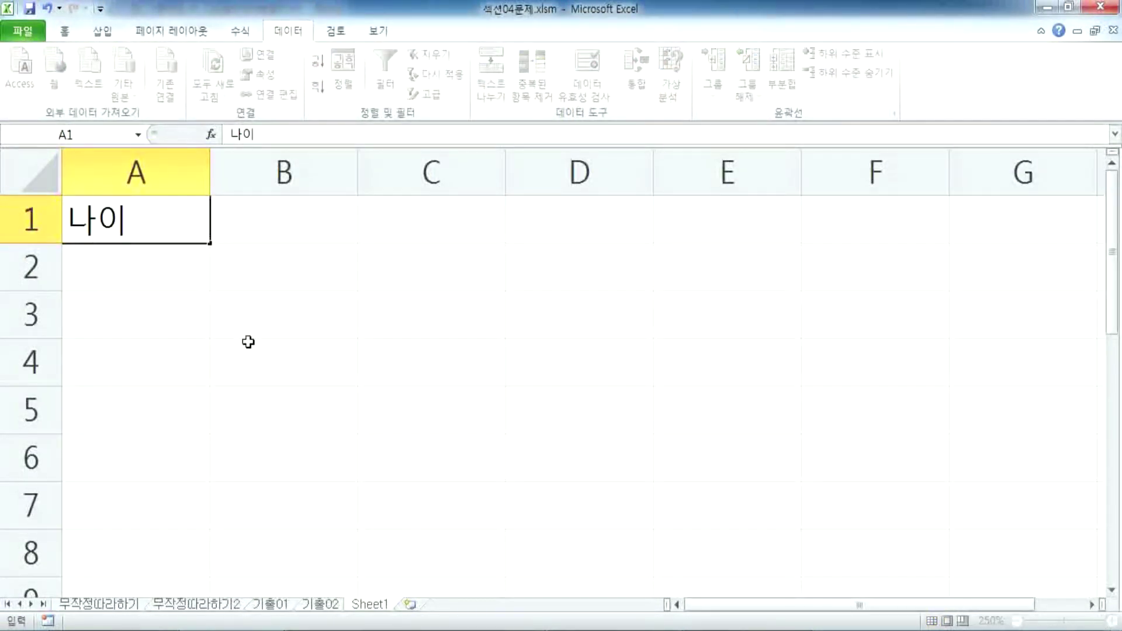
{"action": "key", "text": "Return"}
{"action": "type", "text": ">=20"}
{"action": "key", "text": "Tab"}
Enter the criterion heading 급여 in B1 and the condition >=800000 in B2
{"action": "key", "text": "Up"}
{"action": "type", "text": "금ㅂㅕ"}
{"action": "key", "text": "BackSpace"}
{"action": "key", "text": "BackSpace"}
{"action": "key", "text": "BackSpace"}
{"action": "type", "text": "ㅂ"}
{"action": "key", "text": "BackSpace"}
{"action": "type", "text": "ㄱ,ㅂ"}
{"action": "key", "text": "BackSpace"}
{"action": "key", "text": "BackSpace"}
{"action": "key", "text": "BackSpace"}
{"action": "type", "text": "ㄱ,ㅂ"}
{"action": "key", "text": "BackSpace"}
{"action": "key", "text": "BackSpace"}
{"action": "key", "text": "BackSpace"}
{"action": "type", "text": "급여"}
{"action": "key", "text": "Return"}
{"action": "type", "text": ">=800000"}
{"action": "key", "text": "Return"}
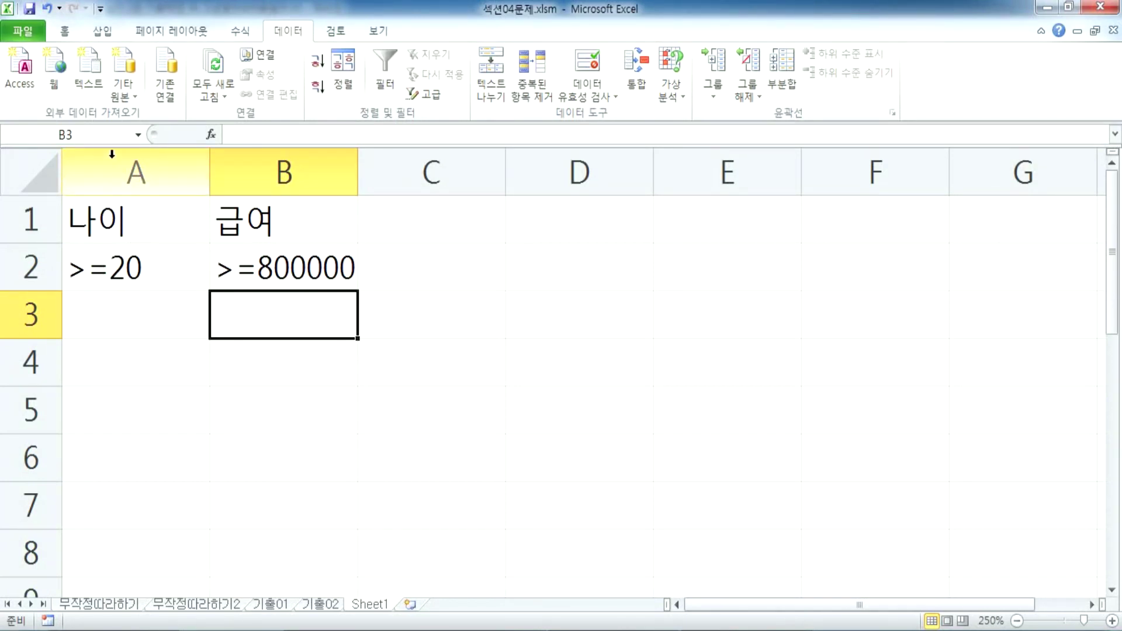
Try moving the >=800000 condition down to B3, highlight the block A1:B3, and undo the move
{"action": "left_click", "coordinate": [333, 265]}
{"action": "left_click_drag", "start_coordinate": [325, 293], "coordinate": [325, 342]}
{"action": "left_click_drag", "start_coordinate": [143, 219], "coordinate": [298, 313]}
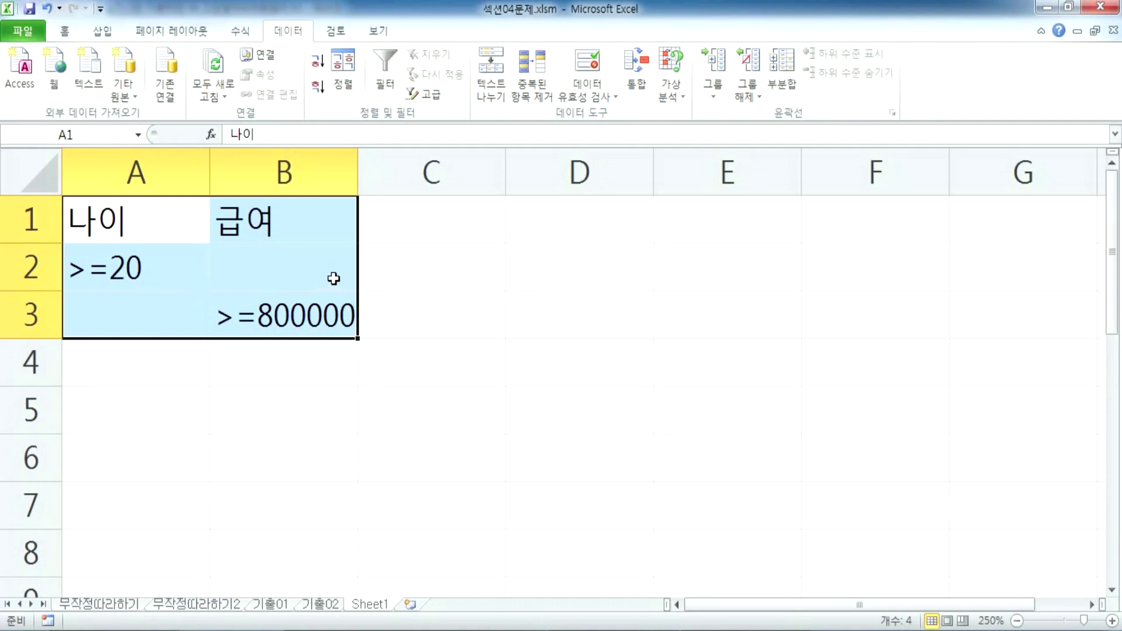
{"action": "key", "text": "ctrl+z"}
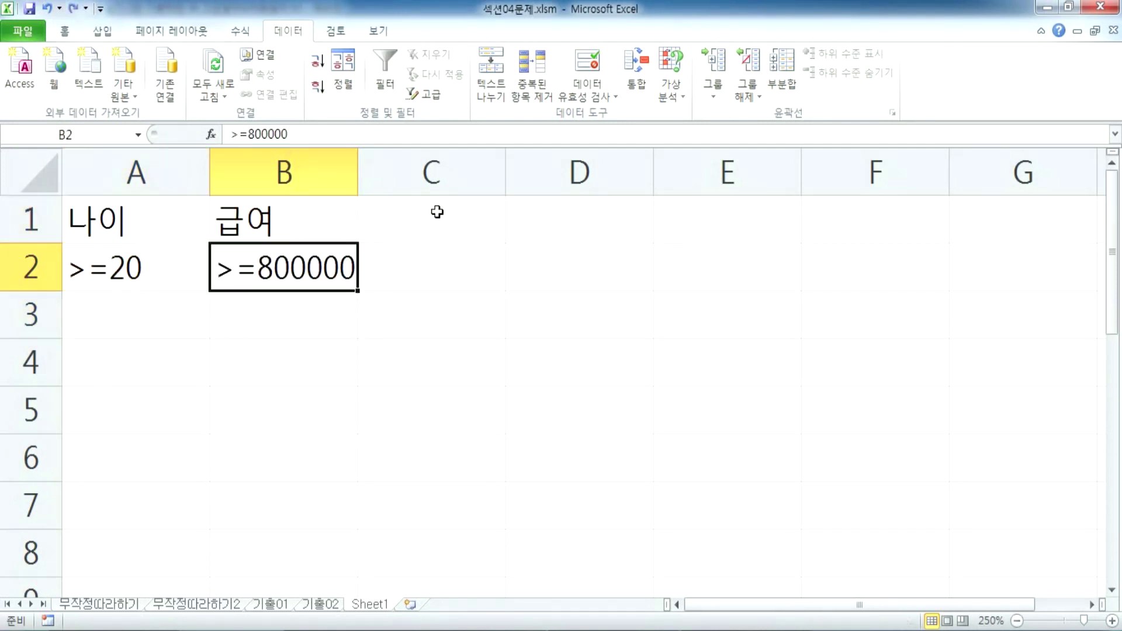
Add the criterion 지역 in C1 with 서울 in C2 and highlight the three same-row conditions in A1:C2
{"action": "left_click", "coordinate": [438, 209]}
{"action": "type", "text": "지역"}
{"action": "key", "text": "Return"}
{"action": "type", "text": "서울"}
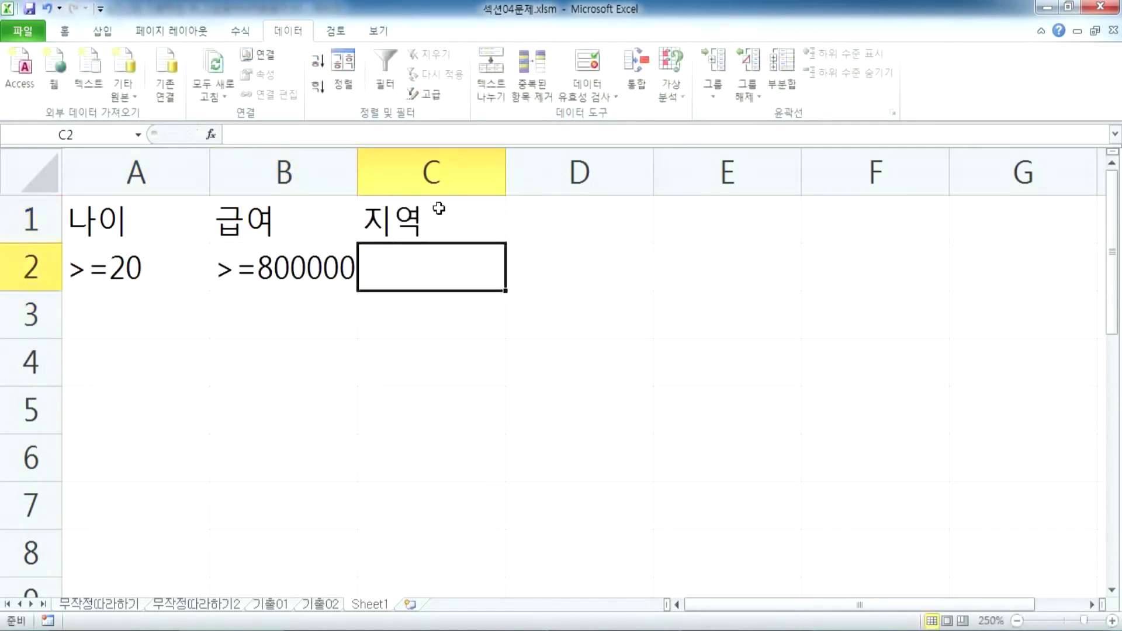
{"action": "key", "text": "Return"}
{"action": "left_click_drag", "start_coordinate": [146, 213], "coordinate": [365, 263]}
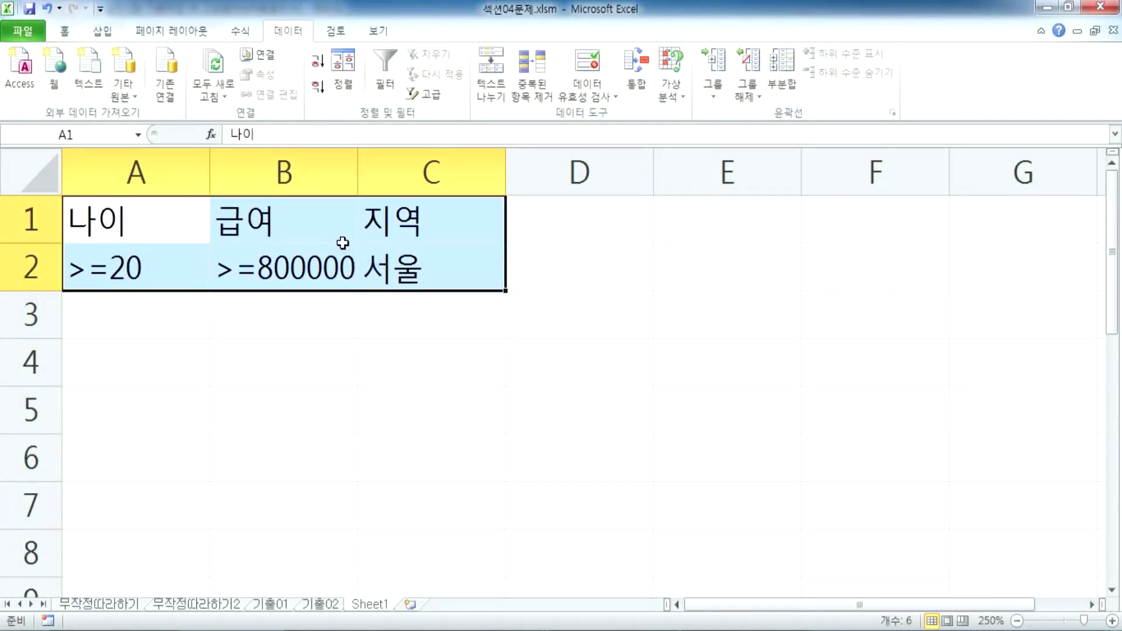
Move the >=800000 condition from B2 down to B3 and highlight the criteria block A1:C3
{"action": "left_click", "coordinate": [315, 272]}
{"action": "left_click_drag", "start_coordinate": [316, 291], "coordinate": [313, 315]}
{"action": "left_click_drag", "start_coordinate": [129, 222], "coordinate": [383, 307]}
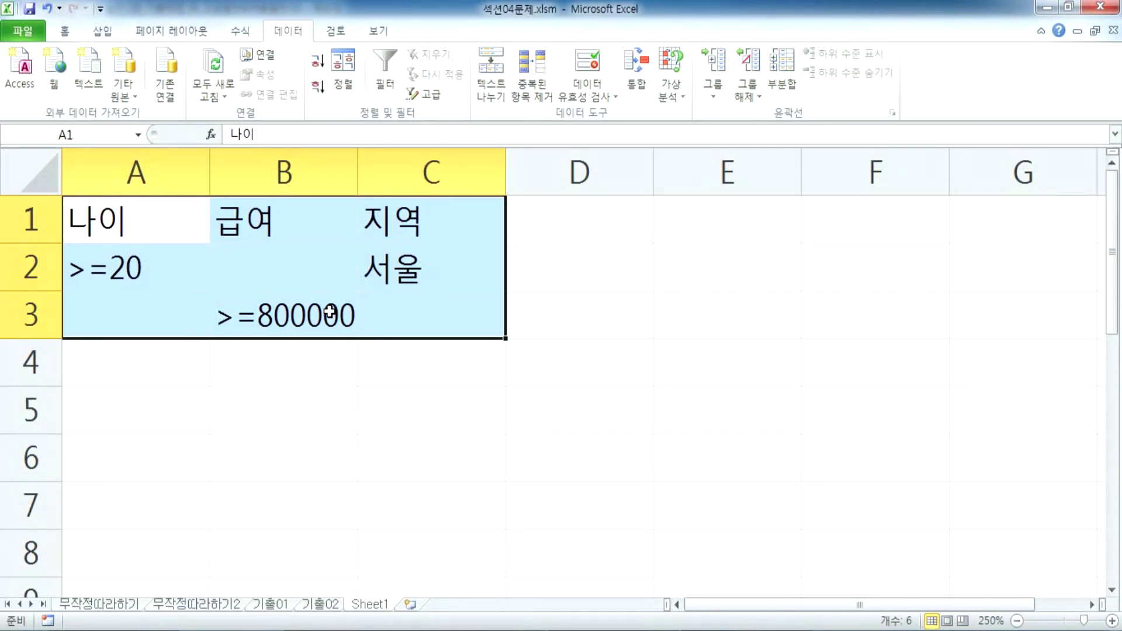
{"action": "left_click", "coordinate": [128, 283]}
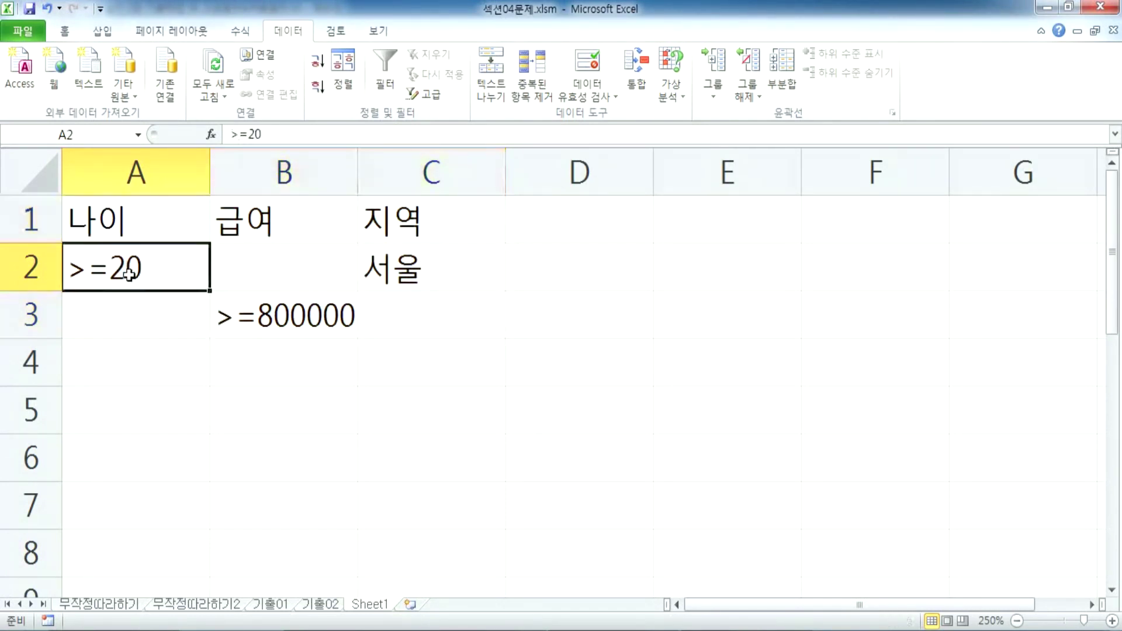
Try moving the >=20 condition from A2 to A3, and undo the last two cell moves
{"action": "left_click_drag", "start_coordinate": [135, 301], "coordinate": [135, 350]}
{"action": "left_click_drag", "start_coordinate": [141, 236], "coordinate": [383, 308]}
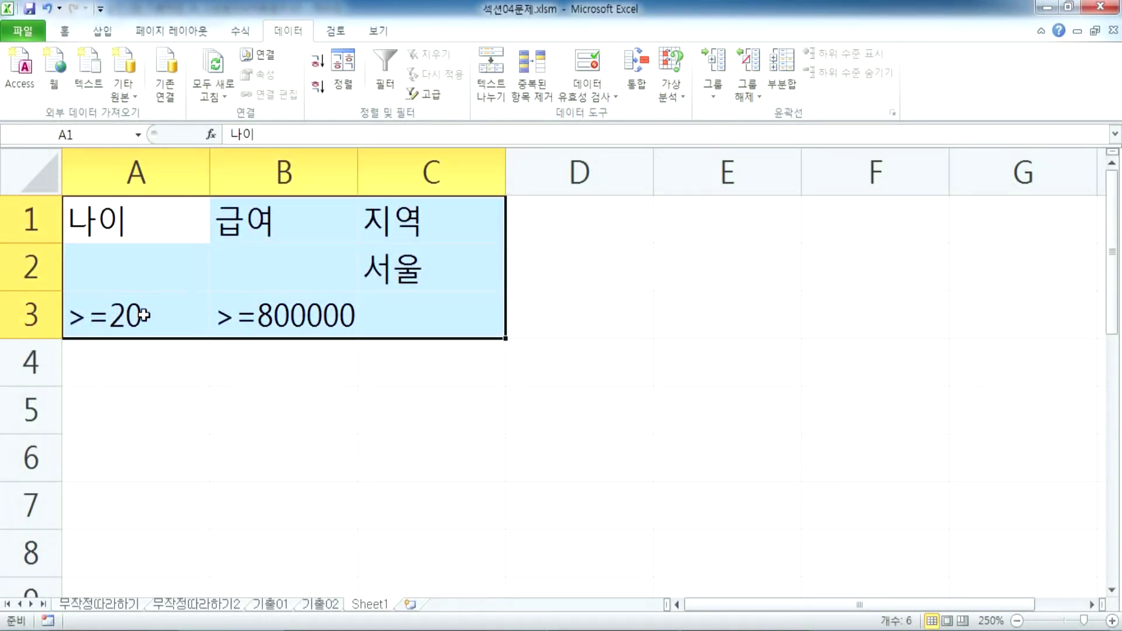
{"action": "left_click", "coordinate": [113, 315]}
{"action": "left_click", "coordinate": [342, 303]}
{"action": "left_click", "coordinate": [367, 278]}
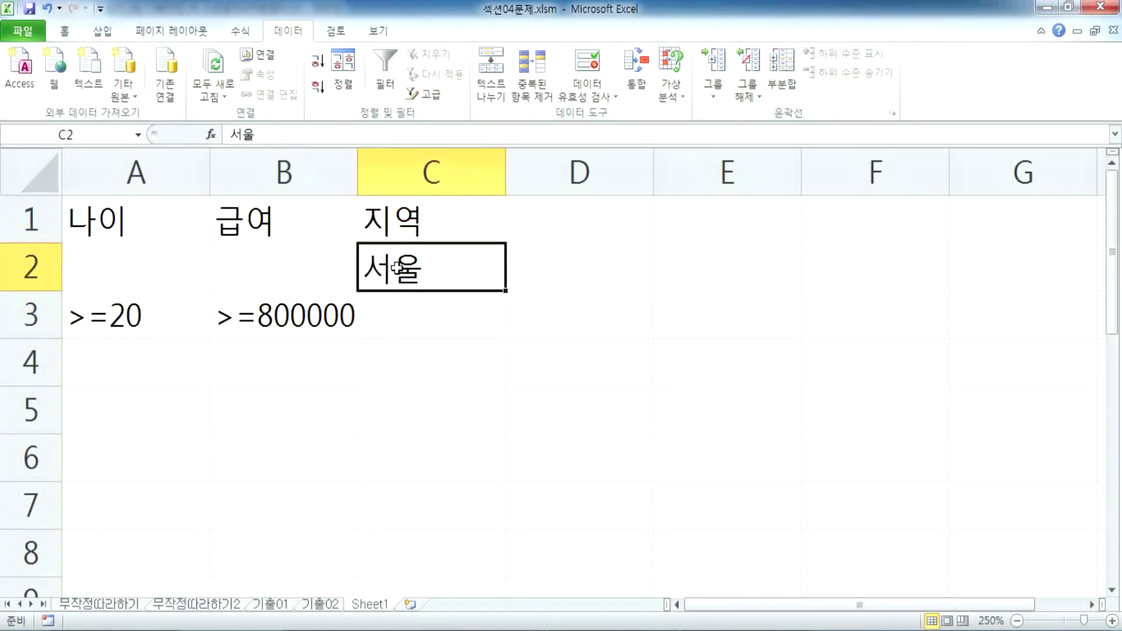
{"action": "key", "text": "ctrl+z"}
{"action": "key", "text": "ctrl+z"}
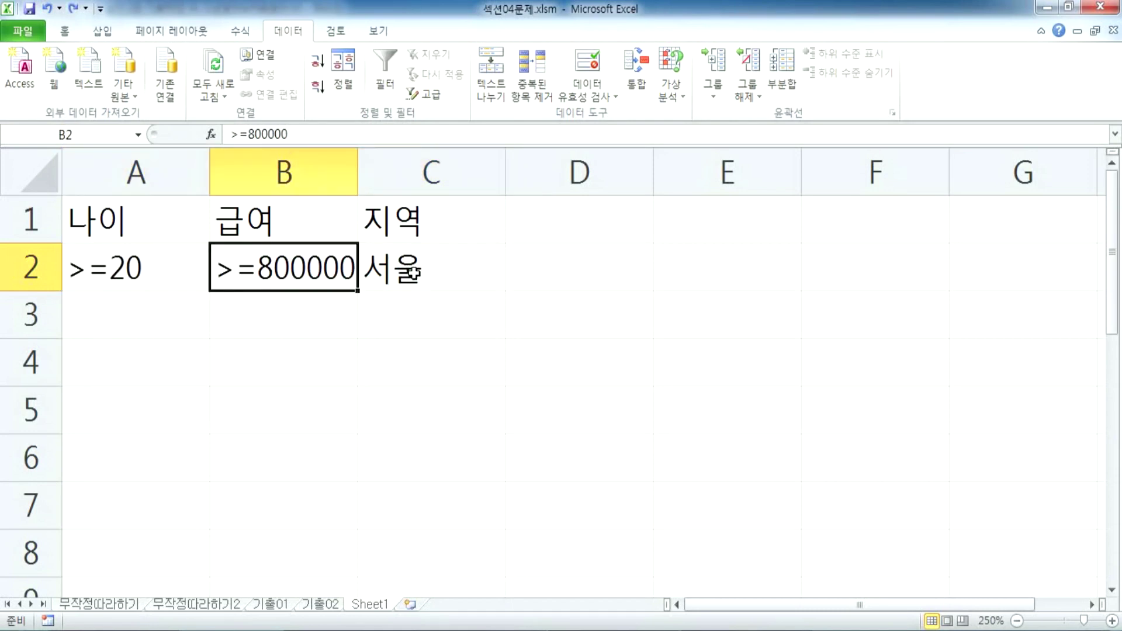
Move the >=800000 condition from B2 to B3 and 서울 from C2 to C3, and select A1:C3
{"action": "left_click_drag", "start_coordinate": [328, 292], "coordinate": [331, 318]}
{"action": "left_click", "coordinate": [378, 275]}
{"action": "left_click_drag", "start_coordinate": [380, 289], "coordinate": [398, 318]}
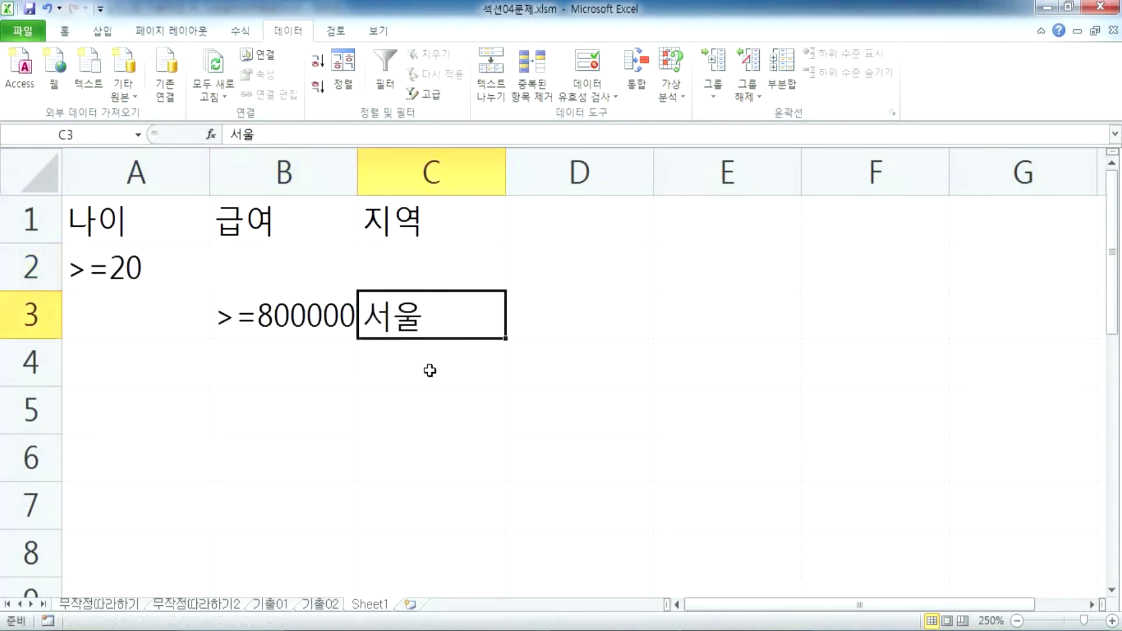
{"action": "left_click_drag", "start_coordinate": [184, 242], "coordinate": [383, 318]}
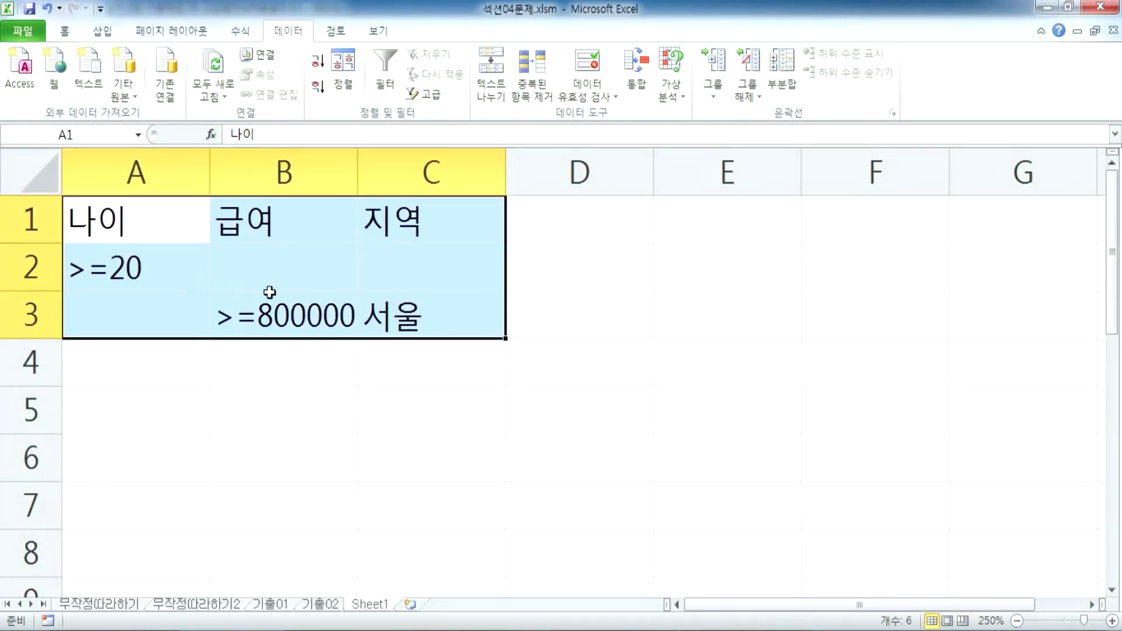
Move 서울 from C3 to C4 and select the criteria range A1:C4
{"action": "left_click", "coordinate": [434, 308]}
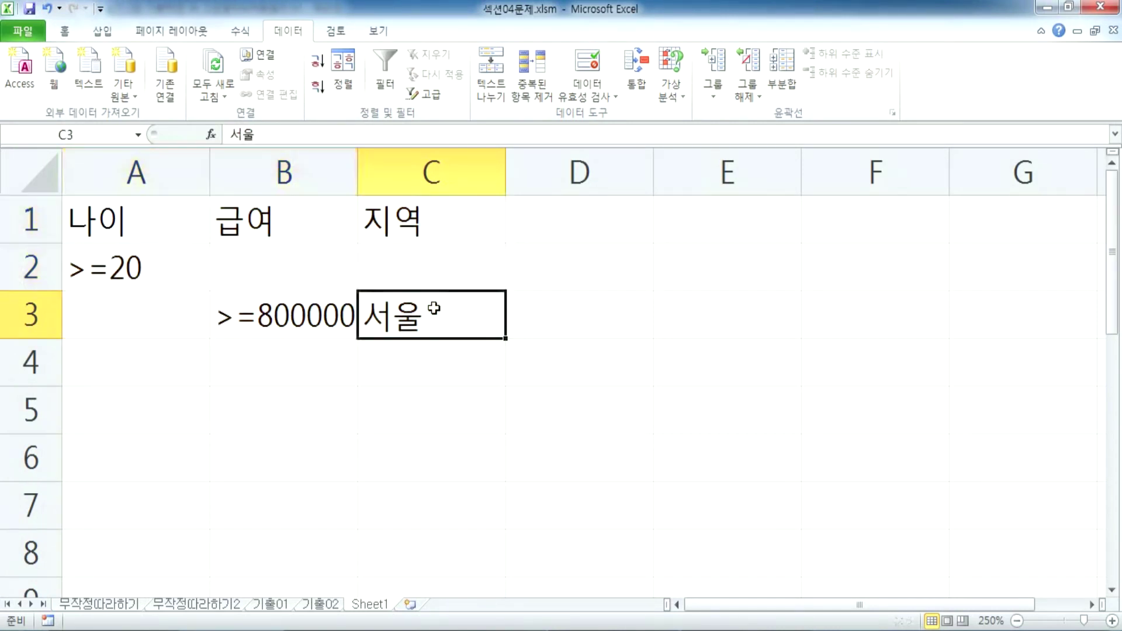
{"action": "left_click", "coordinate": [435, 341]}
{"action": "left_click", "coordinate": [434, 335]}
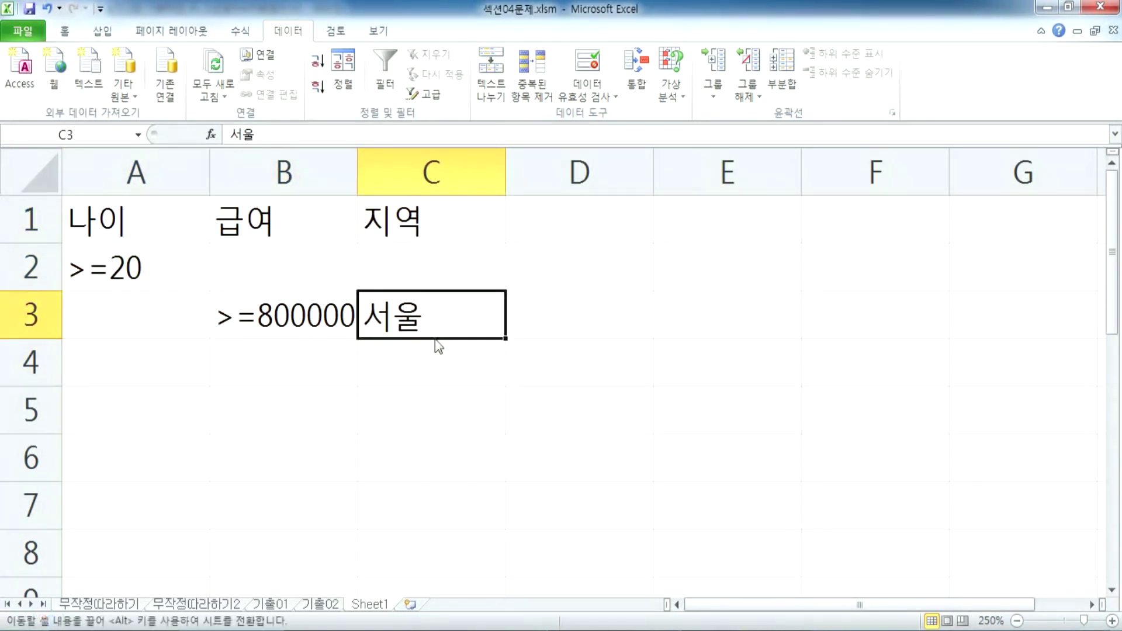
{"action": "left_click_drag", "start_coordinate": [435, 338], "coordinate": [435, 387]}
{"action": "left_click_drag", "start_coordinate": [164, 216], "coordinate": [433, 363]}
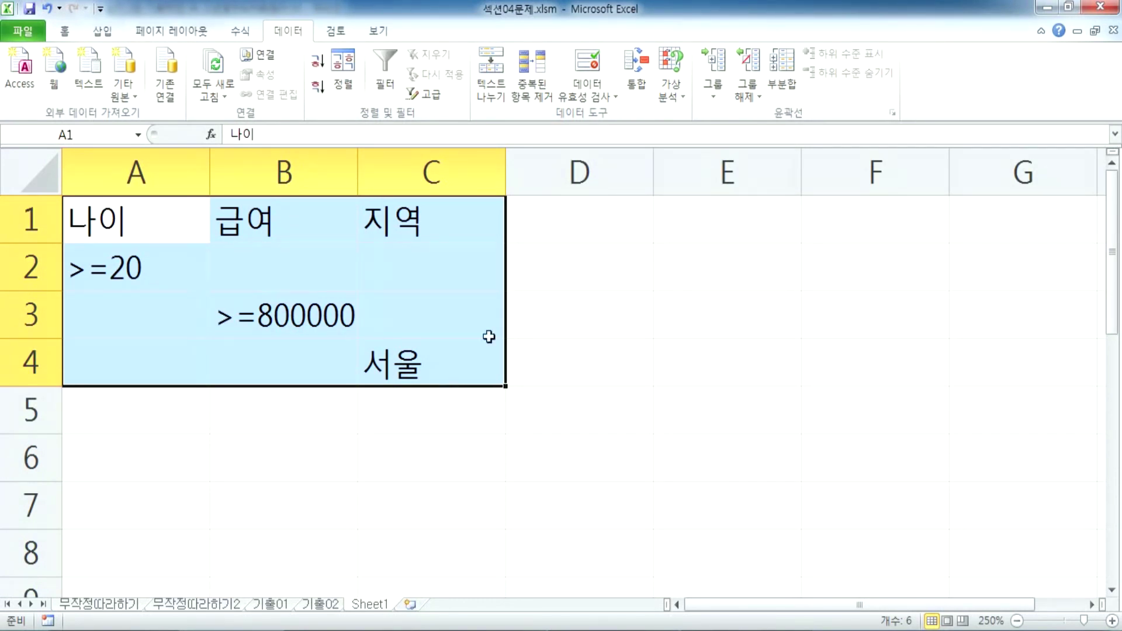
Enter the header 지역 in E1 with the condition 서울 in E2
{"action": "left_click", "coordinate": [665, 215]}
{"action": "type", "text": "지역ㄷ"}
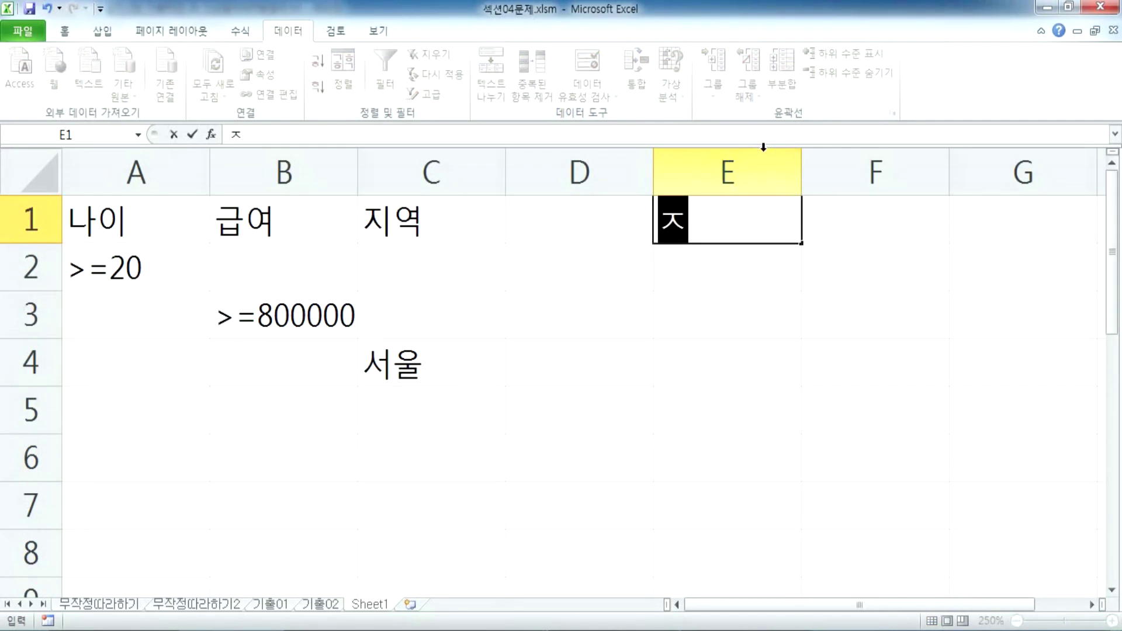
{"action": "key", "text": "Return"}
{"action": "key", "text": "Up"}
{"action": "key", "text": "F2"}
{"action": "key", "text": "BackSpace"}
{"action": "key", "text": "Return"}
{"action": "type", "text": "서유"}
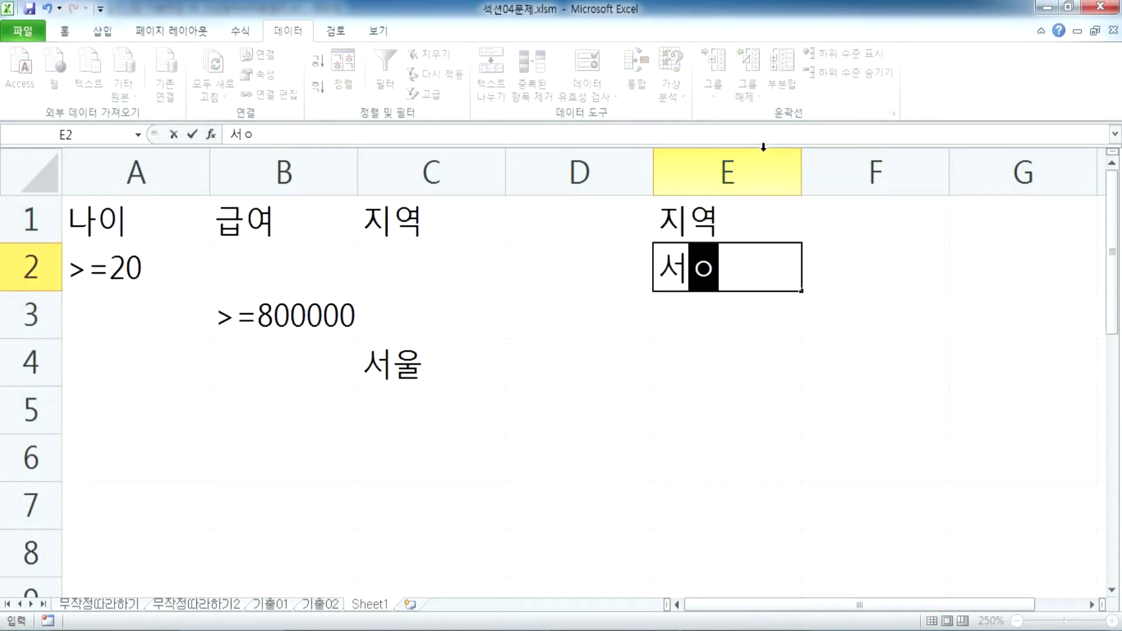
{"action": "type", "text": "ㄹ"}
{"action": "key", "text": "Tab"}
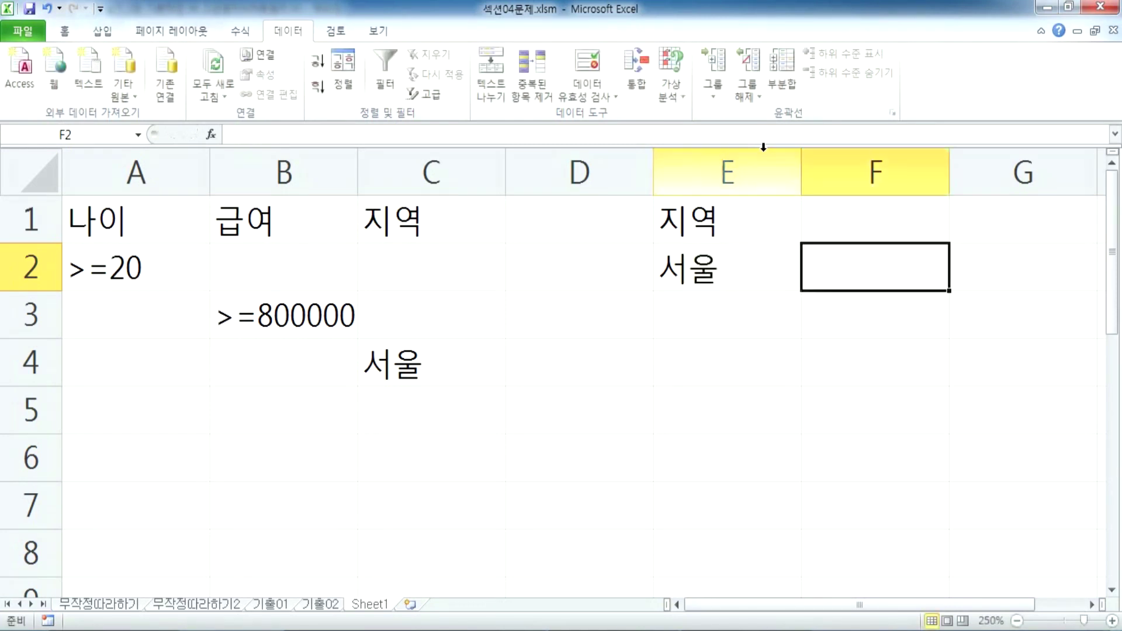
Enter a second 지역 header in F1 with 부산 in F2, and select E1:F2
{"action": "key", "text": "Up"}
{"action": "type", "text": "지"}
{"action": "type", "text": "여ㅛ"}
{"action": "key", "text": "BackSpace"}
{"action": "key", "text": "BackSpace"}
{"action": "type", "text": "ㅛㅕ"}
{"action": "key", "text": "BackSpace"}
{"action": "key", "text": "BackSpace"}
{"action": "type", "text": "역"}
{"action": "key", "text": "Return"}
{"action": "type", "text": "부산"}
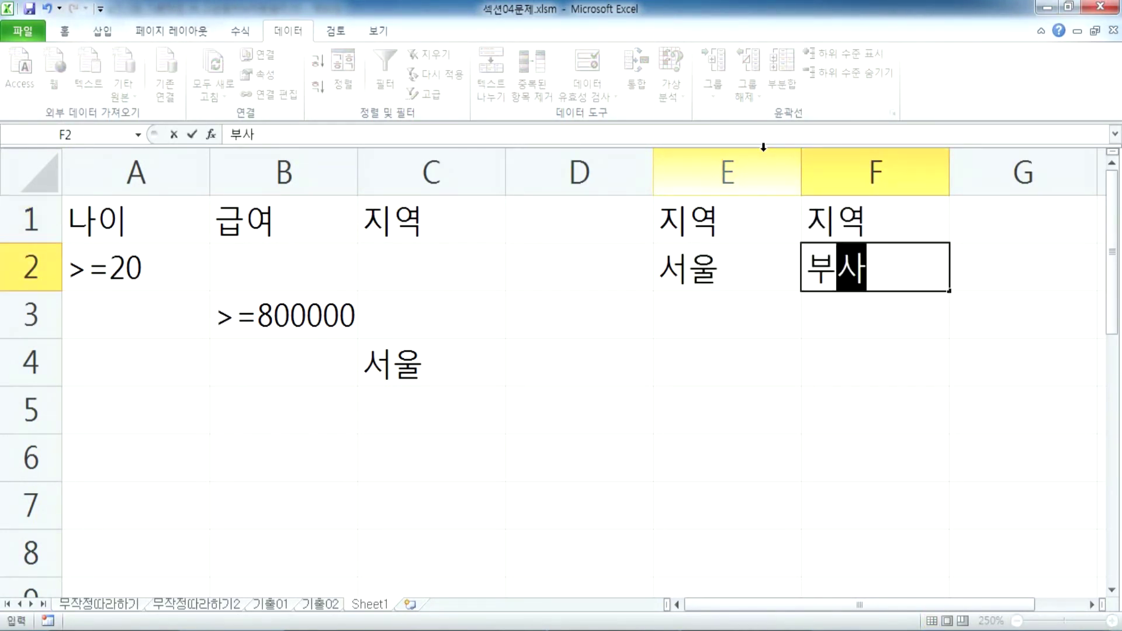
{"action": "key", "text": "Return"}
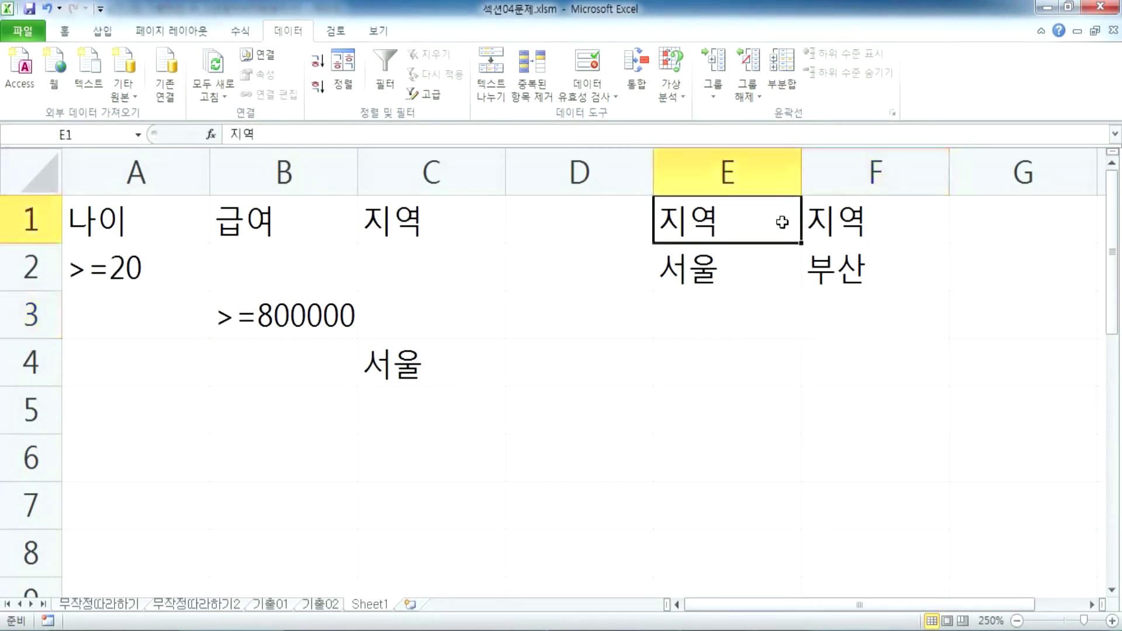
{"action": "left_click_drag", "start_coordinate": [764, 215], "coordinate": [824, 257]}
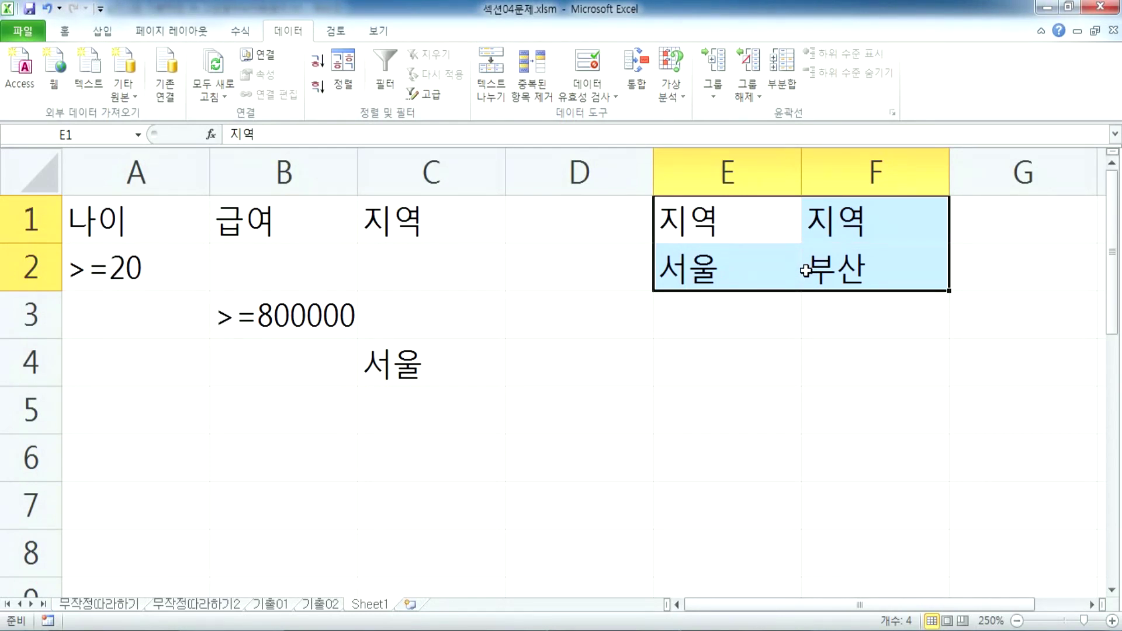
Move 부산 from F2 to F3 so the two region conditions sit on different rows, and select the headers E1:F1
{"action": "left_click", "coordinate": [859, 268]}
{"action": "left_click_drag", "start_coordinate": [870, 291], "coordinate": [869, 318]}
{"action": "left_click_drag", "start_coordinate": [711, 216], "coordinate": [841, 310]}
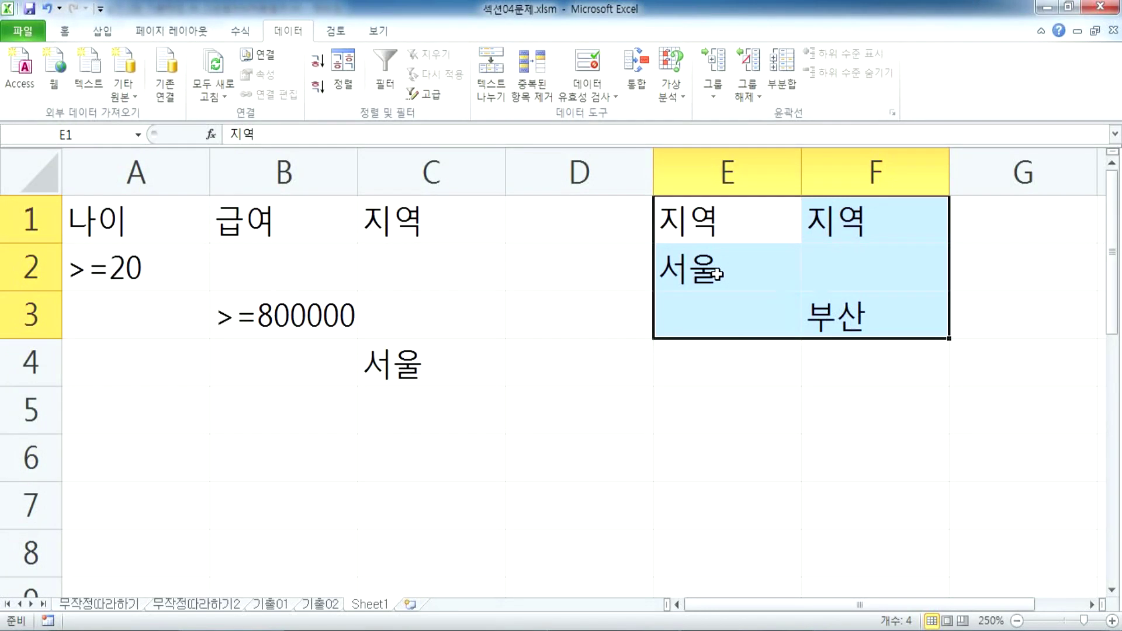
{"action": "left_click", "coordinate": [874, 321]}
{"action": "left_click_drag", "start_coordinate": [771, 211], "coordinate": [847, 218]}
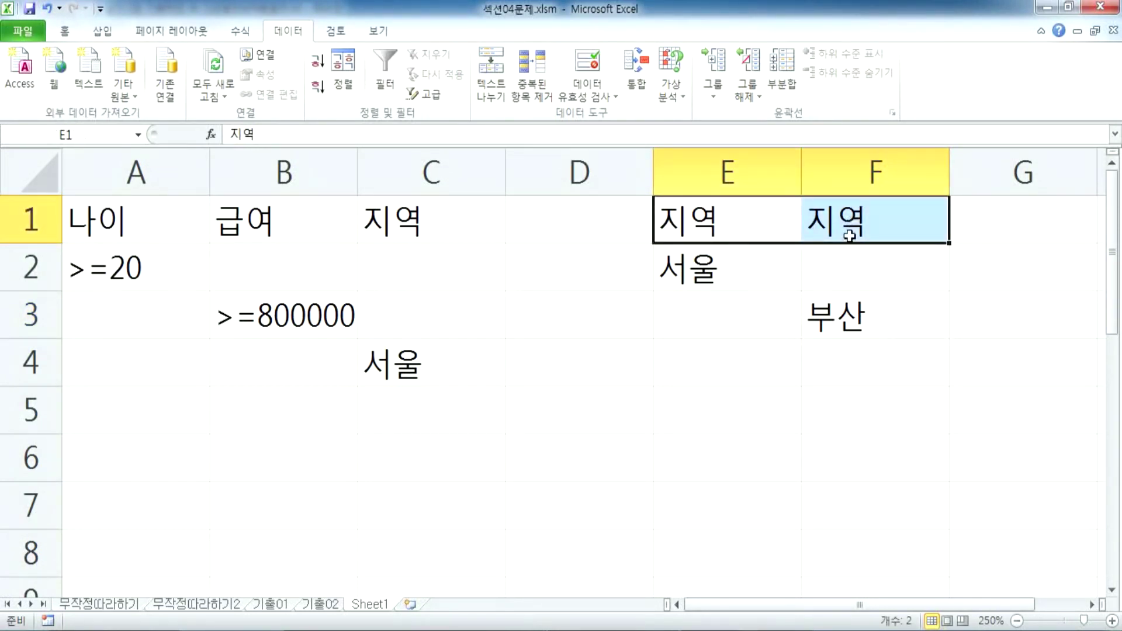
Move 부산 from F3 to E3, clear the duplicate header in F1, and select E1:E3
{"action": "left_click", "coordinate": [848, 318]}
{"action": "left_click_drag", "start_coordinate": [841, 345], "coordinate": [762, 336]}
{"action": "left_click", "coordinate": [849, 221]}
{"action": "key", "text": "Delete"}
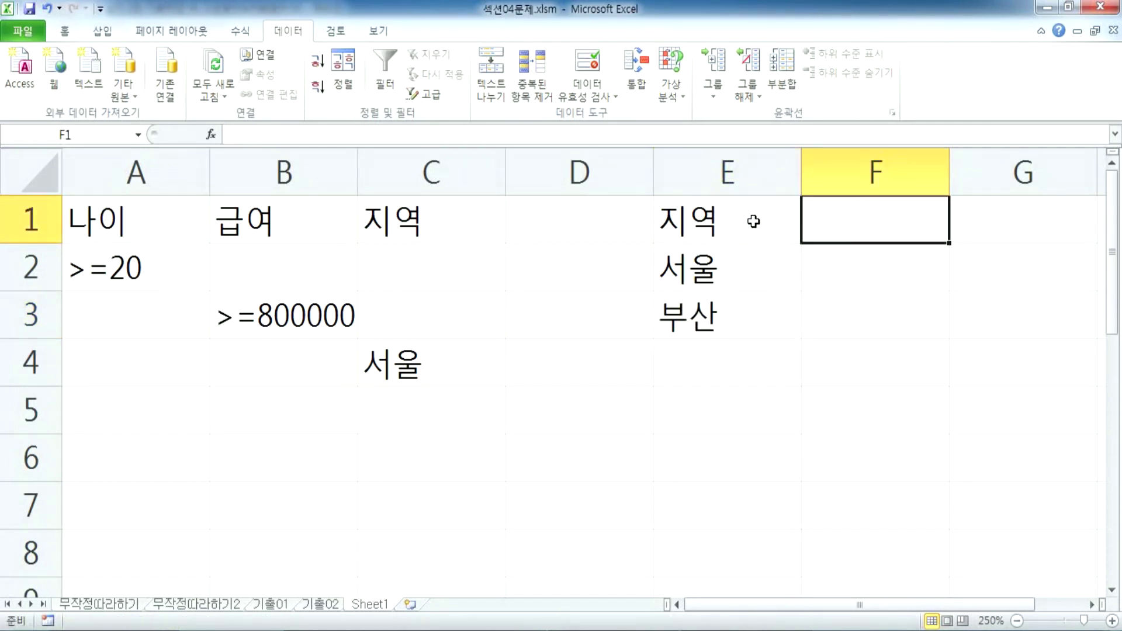
{"action": "left_click_drag", "start_coordinate": [753, 220], "coordinate": [754, 295]}
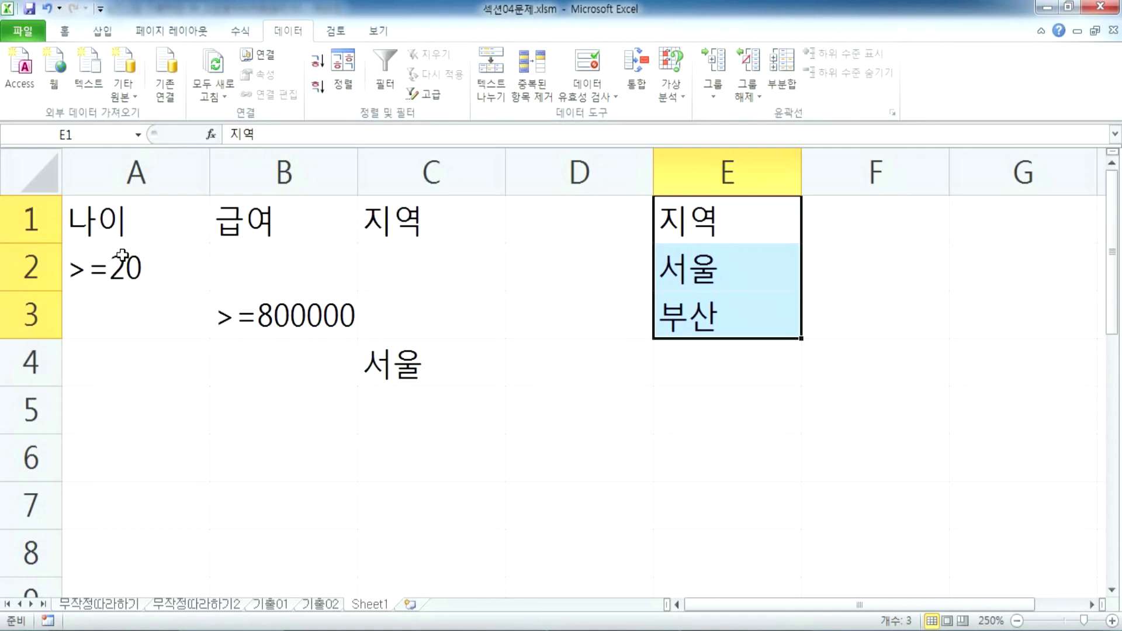
Start a new criteria table with the header 나이 in A7 and the condition >=20 in A8
{"action": "left_click", "coordinate": [119, 261]}
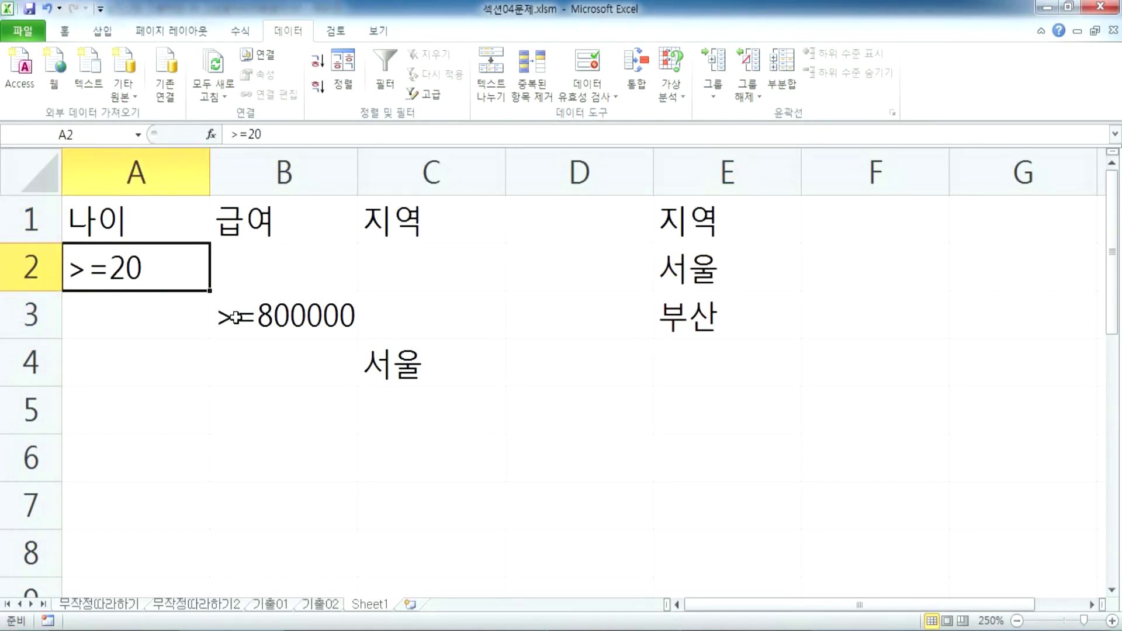
{"action": "left_click_drag", "start_coordinate": [147, 264], "coordinate": [401, 255]}
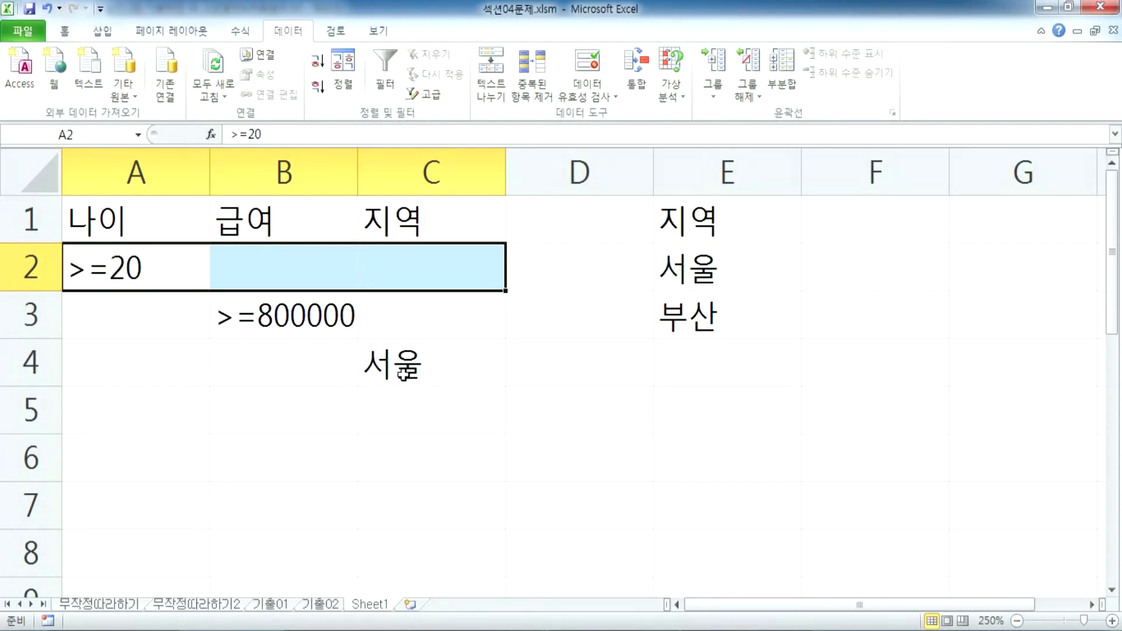
{"action": "scroll", "coordinate": [400, 373], "scroll_direction": "down", "scroll_amount": 1}
{"action": "left_click", "coordinate": [273, 316]}
{"action": "left_click", "coordinate": [122, 368]}
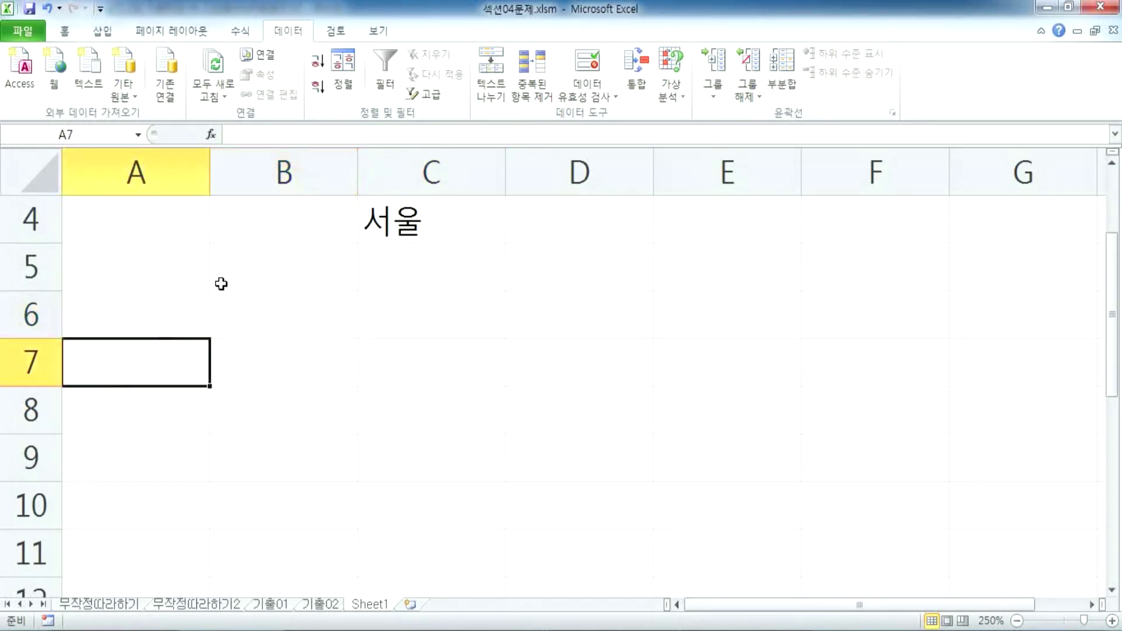
{"action": "type", "text": "나이"}
{"action": "key", "text": "Return"}
{"action": "type", "text": ">"}
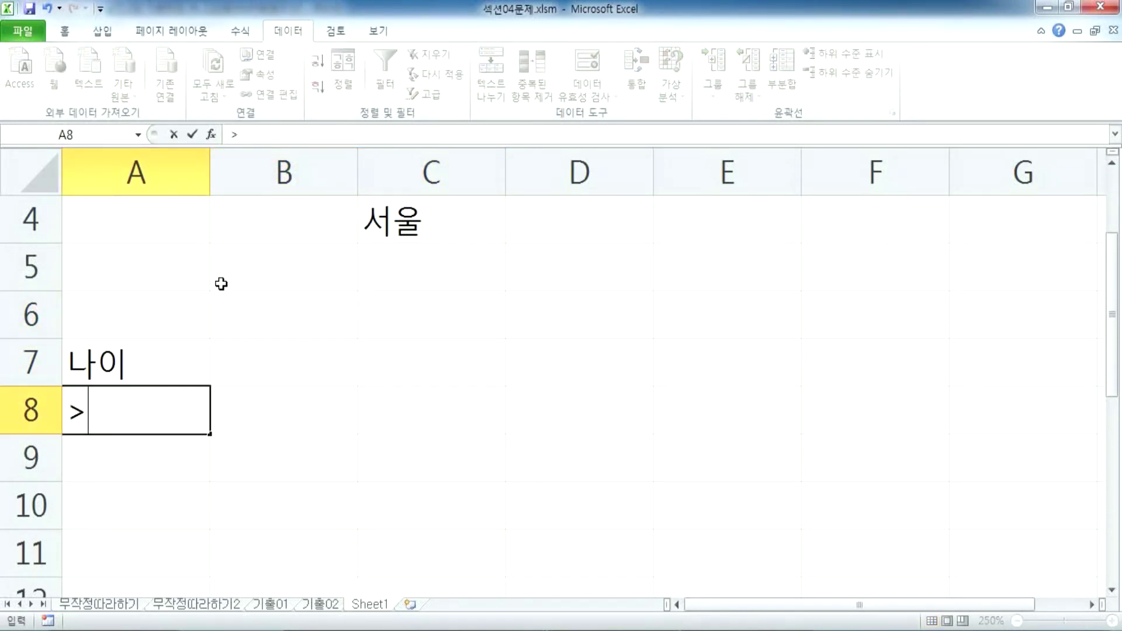
{"action": "type", "text": "=20"}
{"action": "key", "text": "Tab"}
Enter the header 지역 in B7 and the condition 서울 in B8
{"action": "key", "text": "Up"}
{"action": "type", "text": "징역"}
{"action": "key", "text": "Return"}
{"action": "type", "text": "서울"}
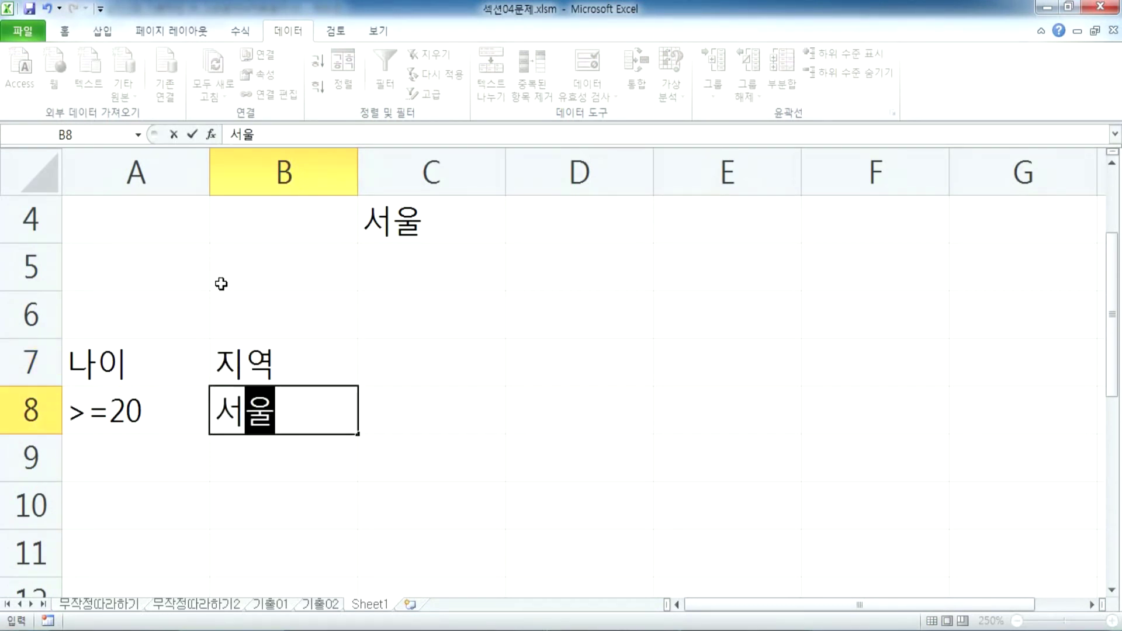
{"action": "key", "text": "Return"}
Add a second condition row with >=60 in A9 and 부산 in B9
{"action": "key", "text": "Left"}
{"action": "type", "text": ">=60"}
{"action": "key", "text": "Tab"}
{"action": "type", "text": "붓"}
{"action": "type", "text": "산"}
{"action": "key", "text": "Return"}
{"action": "scroll", "coordinate": [145, 250], "scroll_direction": "down", "scroll_amount": 1}
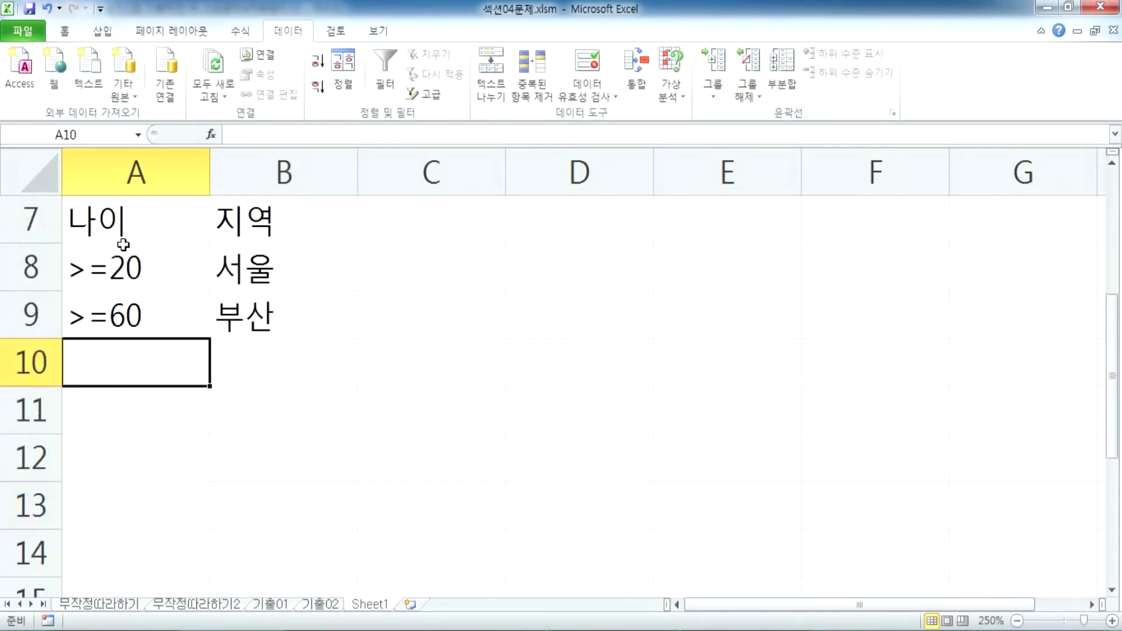
Examine the condition rows in A7:B9 and the single-column region criteria in E1:E3
{"action": "left_click_drag", "start_coordinate": [114, 262], "coordinate": [259, 269]}
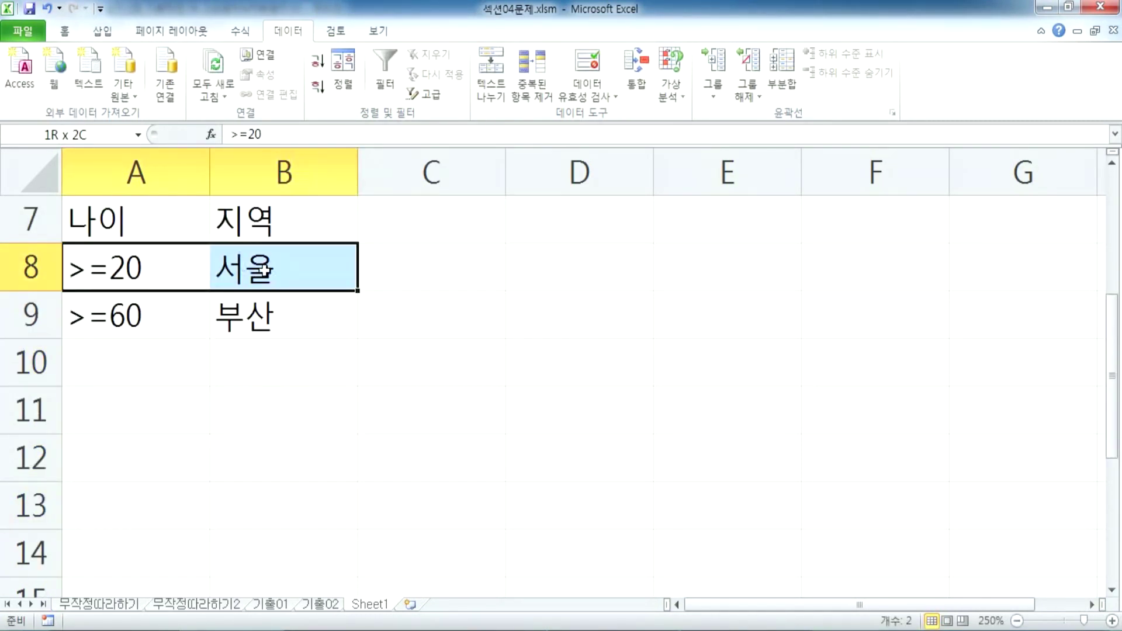
{"action": "left_click_drag", "start_coordinate": [150, 317], "coordinate": [228, 321]}
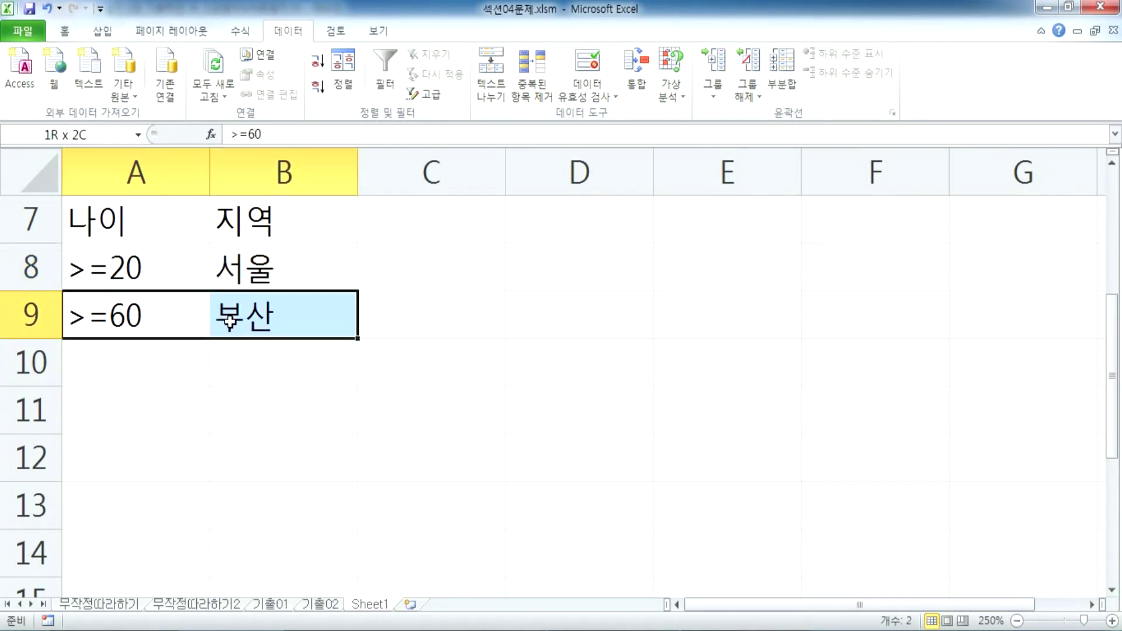
{"action": "left_click_drag", "start_coordinate": [183, 233], "coordinate": [265, 319]}
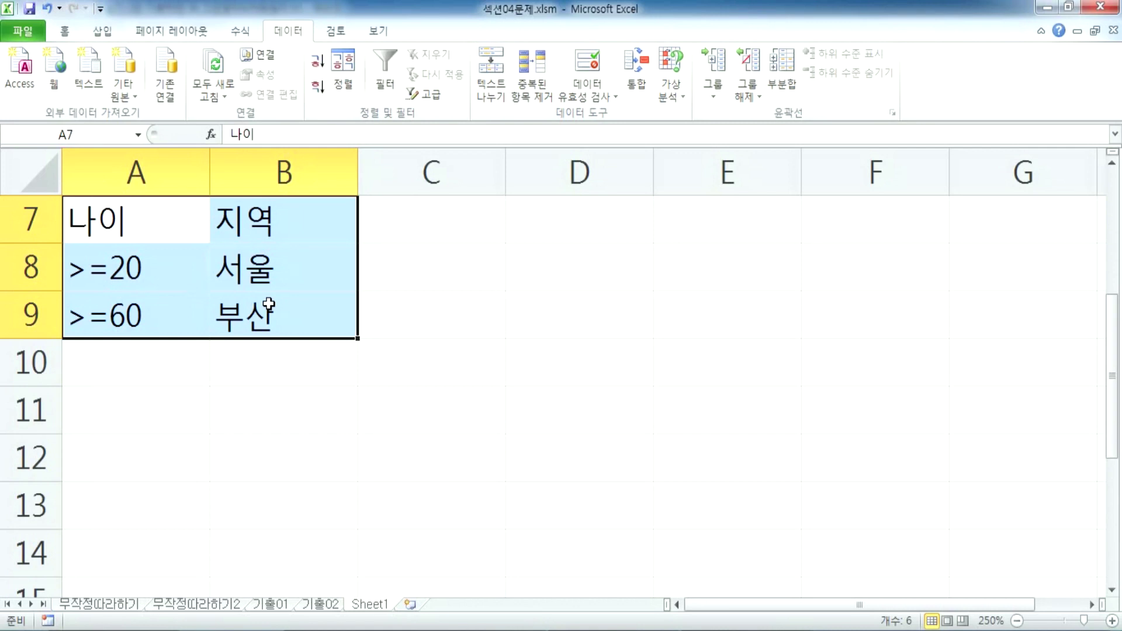
{"action": "scroll", "coordinate": [394, 356], "scroll_direction": "up", "scroll_amount": 2}
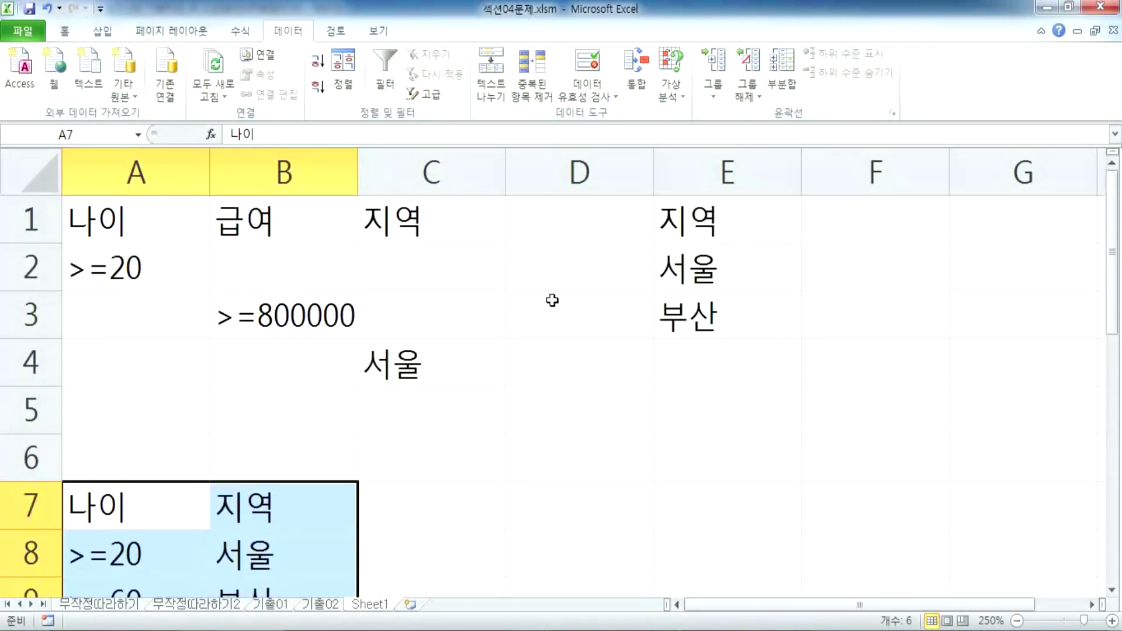
{"action": "left_click_drag", "start_coordinate": [694, 216], "coordinate": [705, 314]}
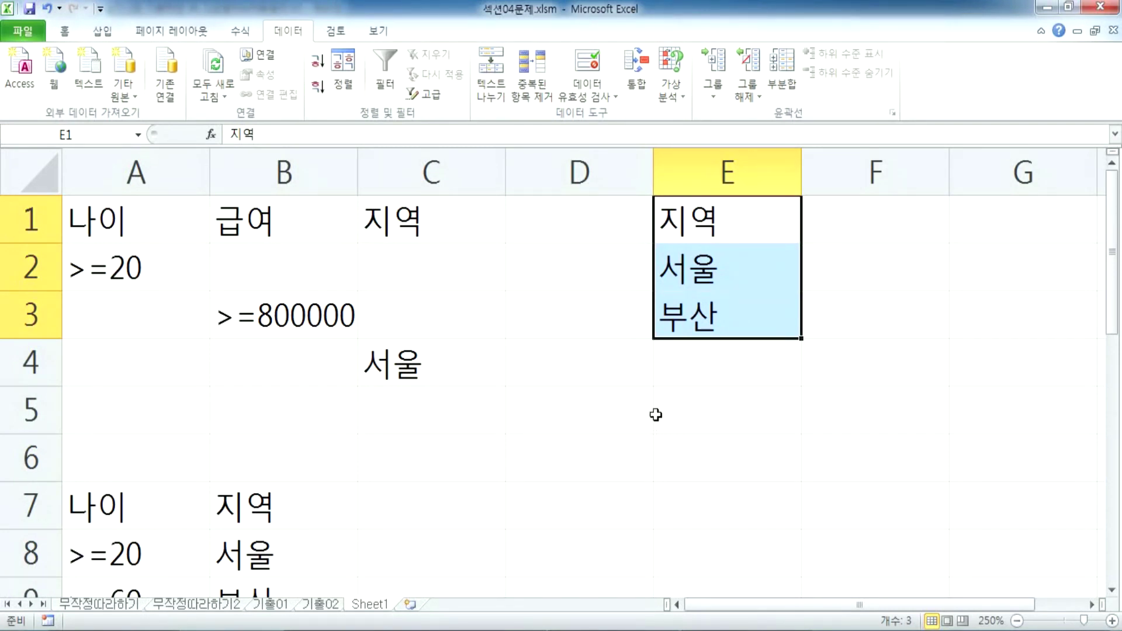
{"action": "scroll", "coordinate": [661, 421], "scroll_direction": "down", "scroll_amount": 2}
{"action": "scroll", "coordinate": [555, 344], "scroll_direction": "up", "scroll_amount": 2}
Enter the header 지역 in A16 and the condition 서울 in A17
{"action": "scroll", "coordinate": [678, 325], "scroll_direction": "down", "scroll_amount": 4}
{"action": "left_click", "coordinate": [140, 363]}
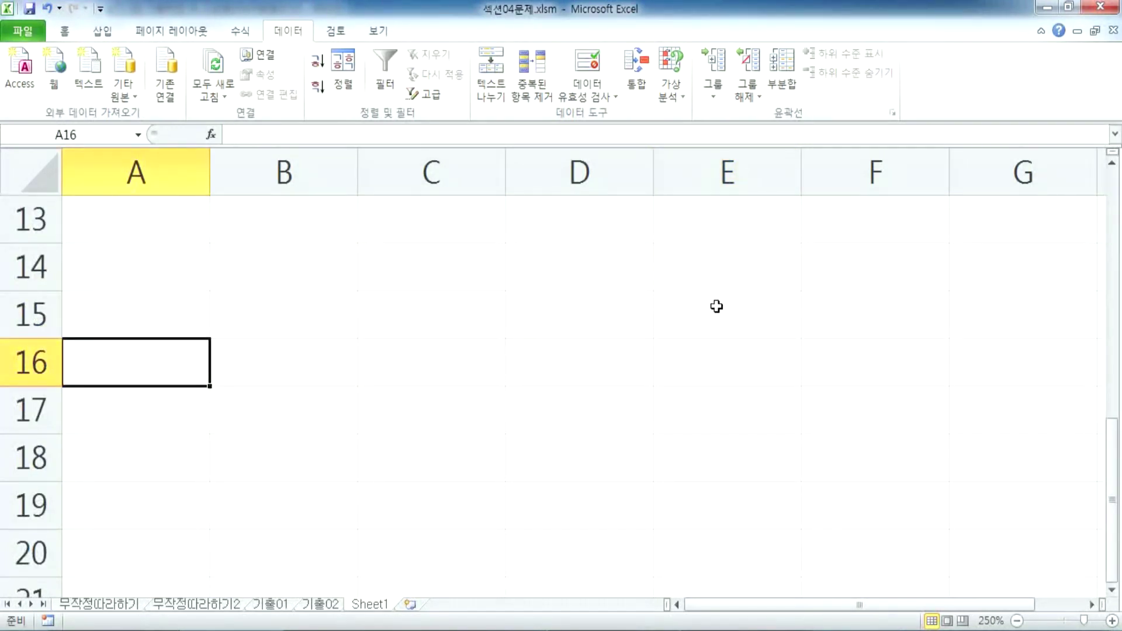
{"action": "type", "text": "지역"}
{"action": "key", "text": "Return"}
{"action": "type", "text": "부"}
{"action": "key", "text": "BackSpace"}
{"action": "type", "text": "서울"}
{"action": "key", "text": "Tab"}
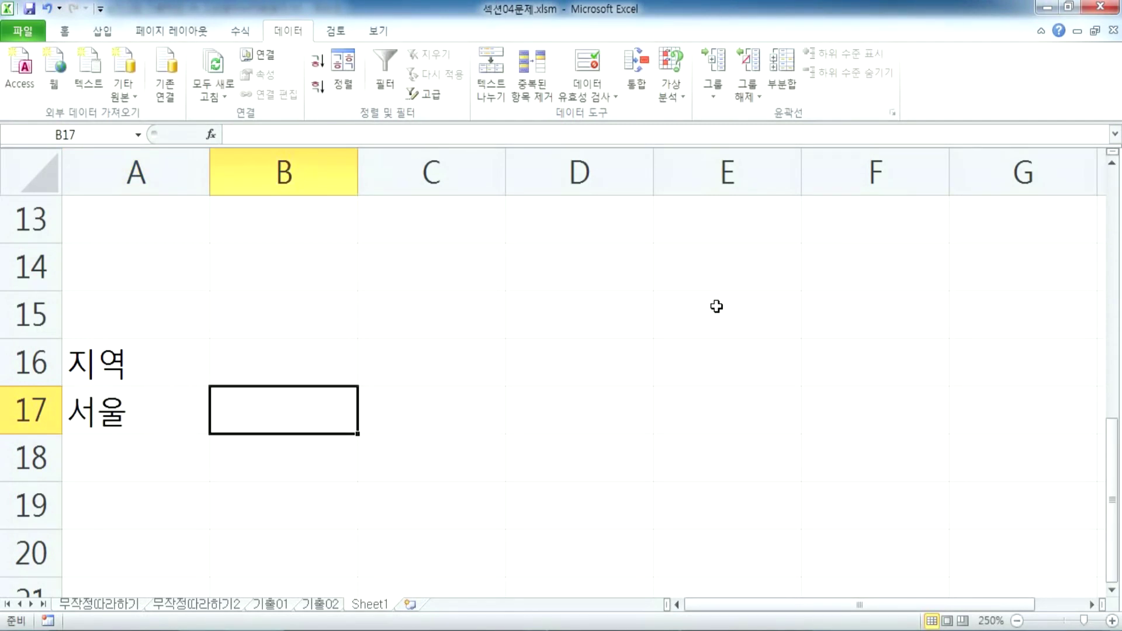
Enter a second 지역 header in B16 with the condition 부산 in B17
{"action": "key", "text": "Up"}
{"action": "type", "text": "자ㅣㅇ"}
{"action": "key", "text": "BackSpace"}
{"action": "type", "text": "지역"}
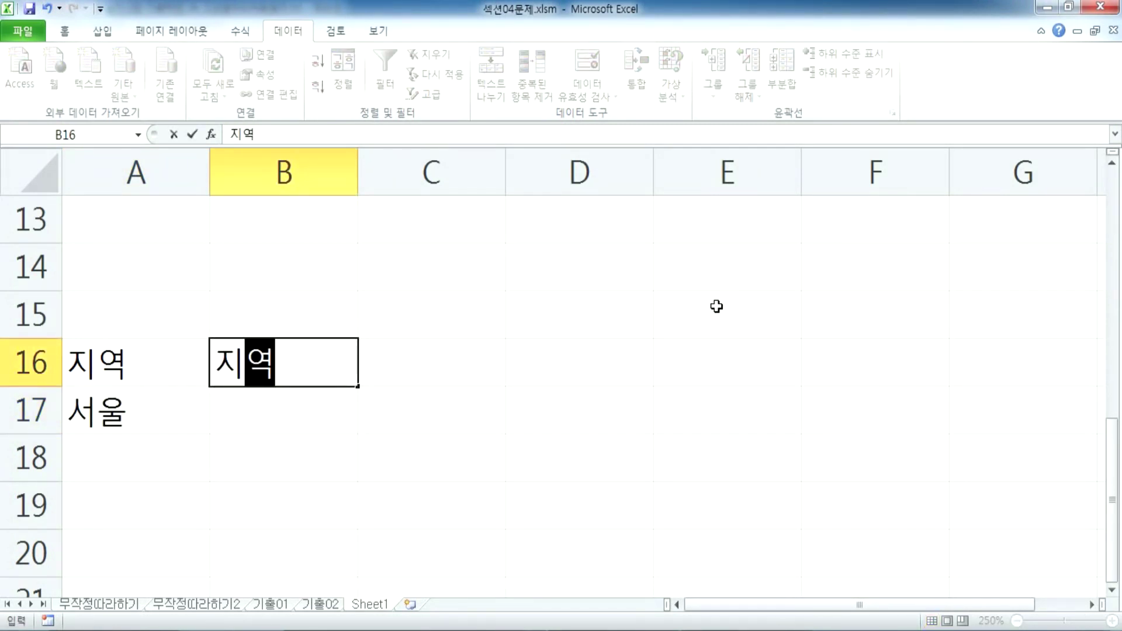
{"action": "key", "text": "Return"}
{"action": "type", "text": "부ㅠ"}
{"action": "key", "text": "BackSpace"}
{"action": "type", "text": "산"}
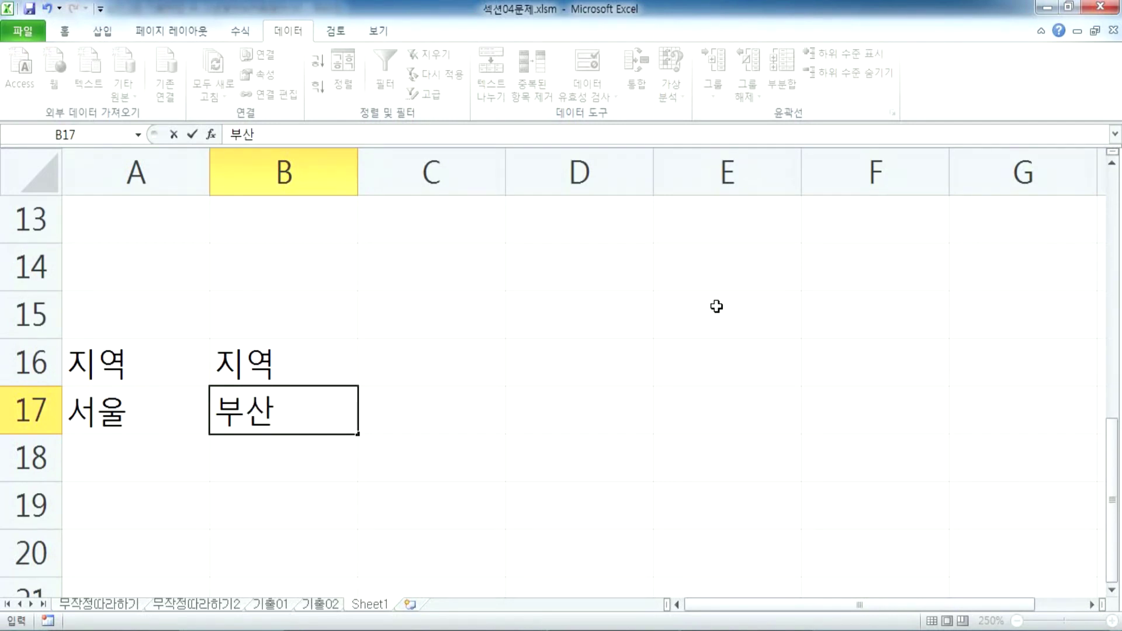
Copy the criteria table A16:B17 and paste it at D16
{"action": "left_click_drag", "start_coordinate": [168, 354], "coordinate": [255, 410]}
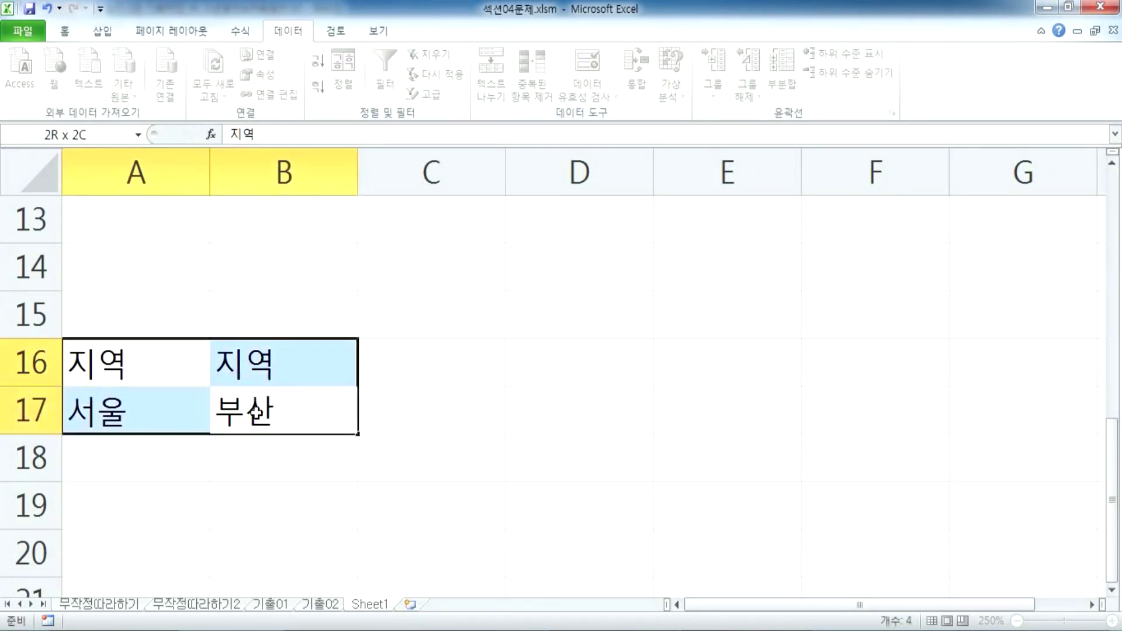
{"action": "key", "text": "ctrl+c"}
{"action": "left_click", "coordinate": [572, 359]}
{"action": "key", "text": "ctrl+v"}
{"action": "key", "text": "Escape"}
Move 부산 in the copied table from E17 to E18, and select A16 in the original table
{"action": "left_click", "coordinate": [687, 427]}
{"action": "left_click_drag", "start_coordinate": [687, 432], "coordinate": [687, 480]}
{"action": "left_click", "coordinate": [156, 378]}
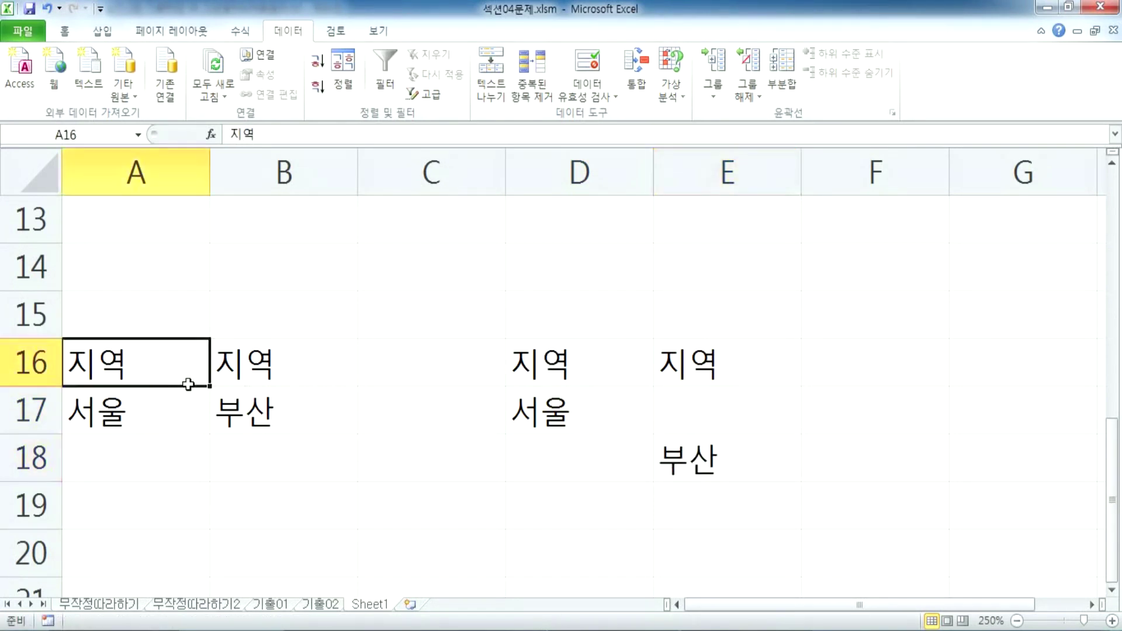
Copy the criteria table A16:B17 to A20 and move 서울 in the copy from A21 to A22
{"action": "left_click_drag", "start_coordinate": [156, 378], "coordinate": [230, 435]}
{"action": "key", "text": "ctrl+c"}
{"action": "scroll", "coordinate": [231, 466], "scroll_direction": "down", "scroll_amount": 1}
{"action": "left_click", "coordinate": [146, 409]}
{"action": "key", "text": "ctrl+v"}
{"action": "left_click", "coordinate": [162, 458]}
{"action": "left_click_drag", "start_coordinate": [146, 481], "coordinate": [147, 525]}
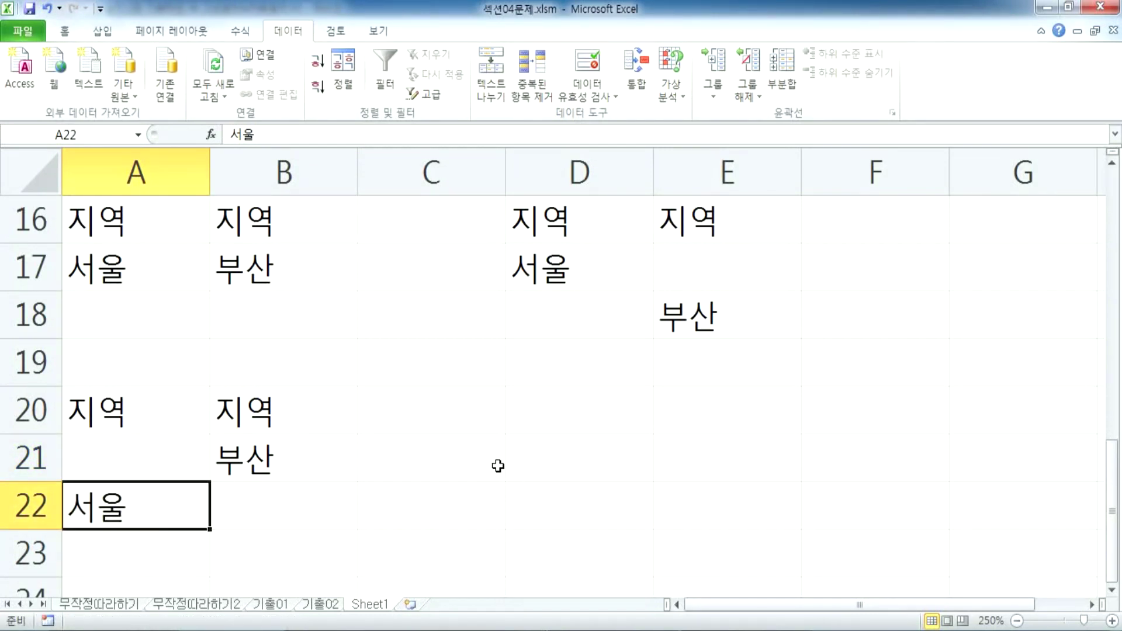
Copy the criteria table A16:B17 and paste it at D20
{"action": "left_click_drag", "start_coordinate": [135, 218], "coordinate": [238, 277]}
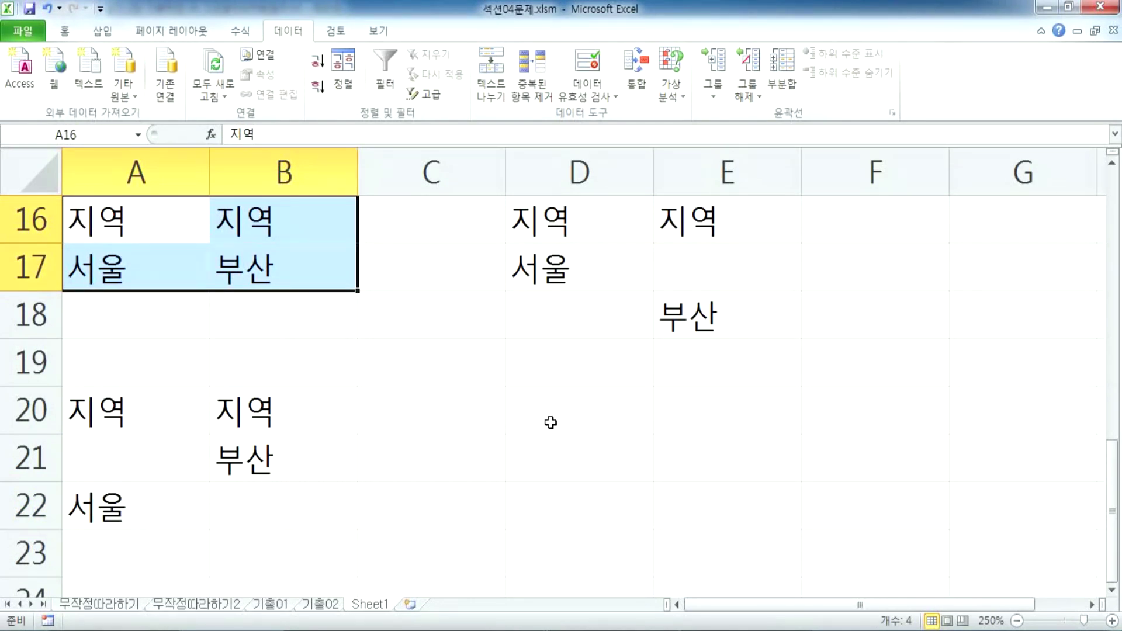
{"action": "scroll", "coordinate": [540, 423], "scroll_direction": "up", "scroll_amount": 1}
{"action": "scroll", "coordinate": [543, 424], "scroll_direction": "down", "scroll_amount": 1}
{"action": "key", "text": "ctrl+c"}
{"action": "left_click", "coordinate": [535, 400]}
{"action": "key", "text": "ctrl+v"}
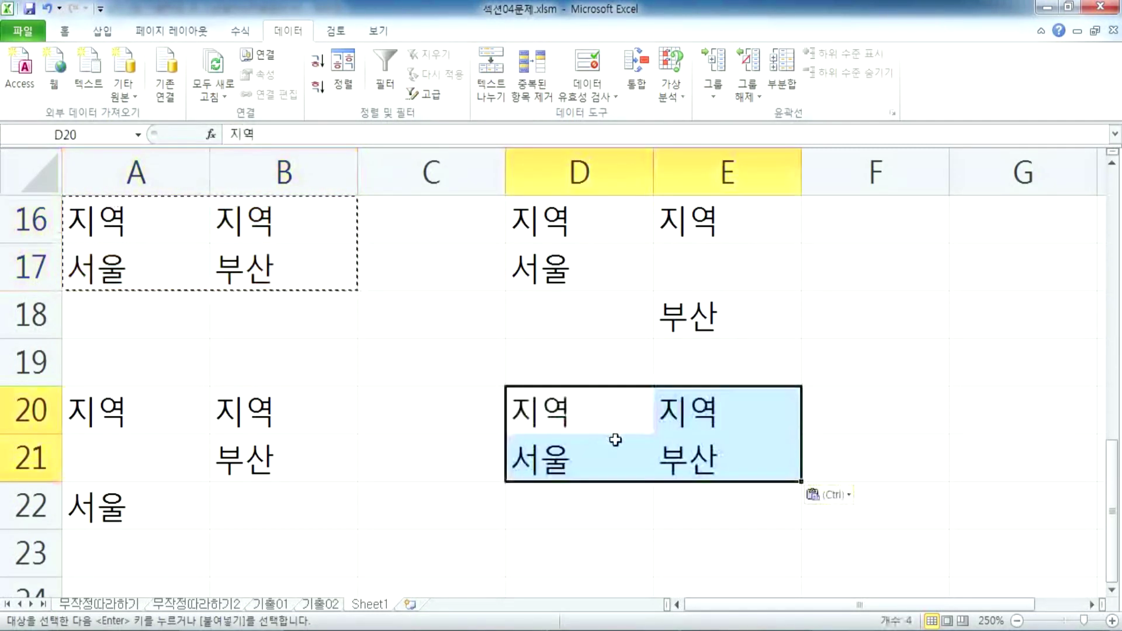
{"action": "key", "text": "Escape"}
Move 부산 from E21 to D22 and delete the leftover 지역 header in E20
{"action": "left_click", "coordinate": [694, 445]}
{"action": "left_click_drag", "start_coordinate": [694, 483], "coordinate": [623, 482]}
{"action": "left_click", "coordinate": [685, 412]}
{"action": "key", "text": "Delete"}
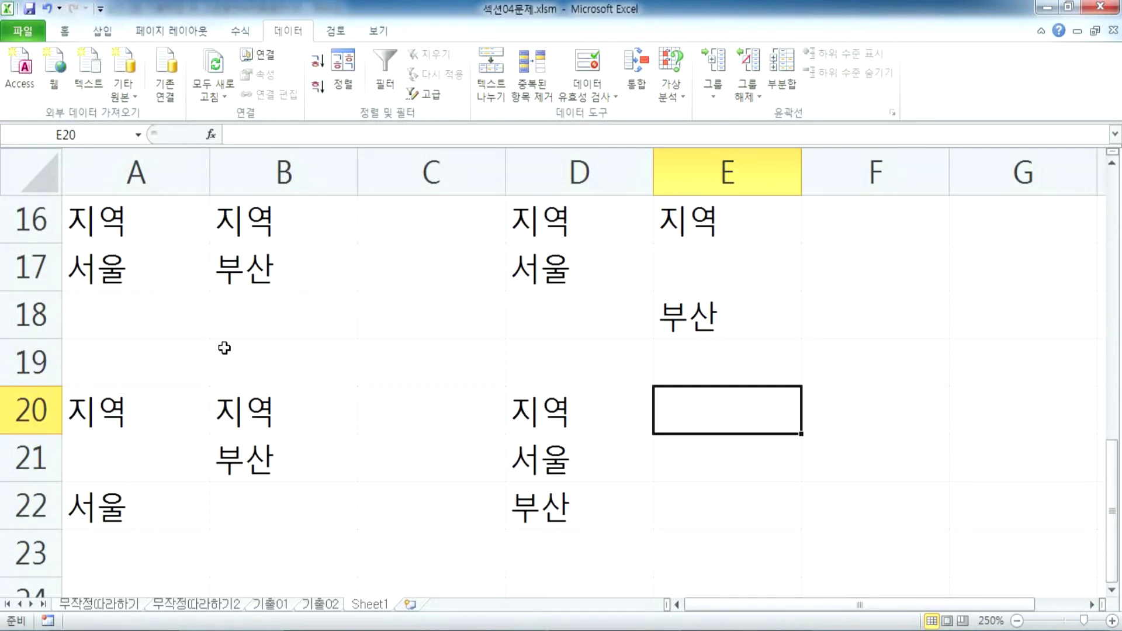
{"action": "left_click", "coordinate": [409, 412]}
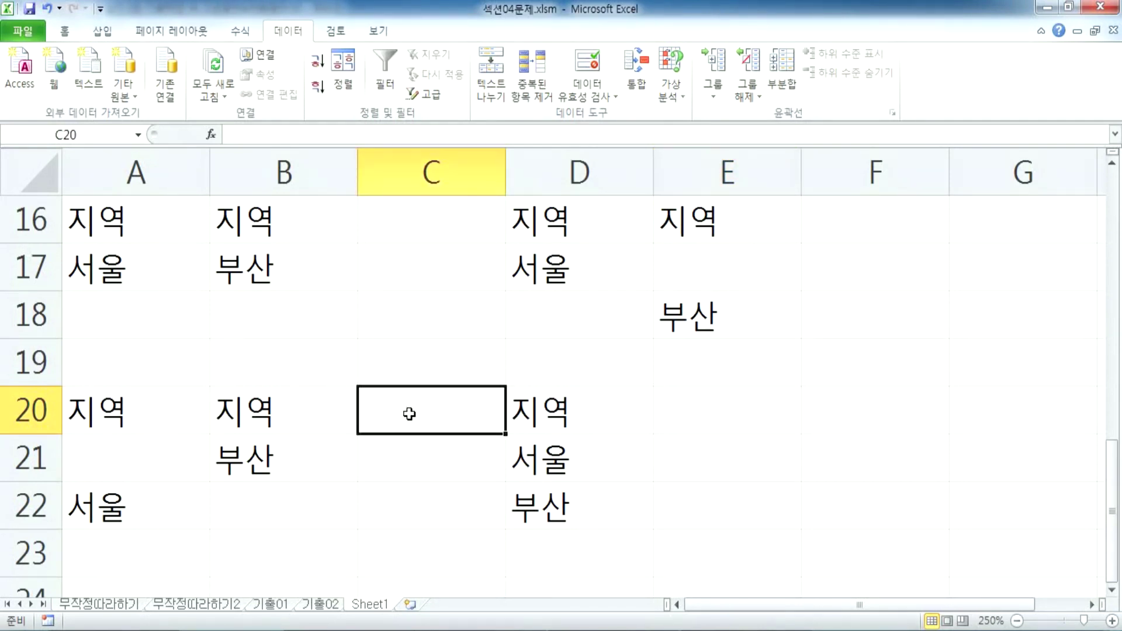
Compare the four 지역 criteria tables at A16, D16, A20 and D20, checking which rows hold 서울 and 부산
{"action": "left_click_drag", "start_coordinate": [92, 269], "coordinate": [224, 270]}
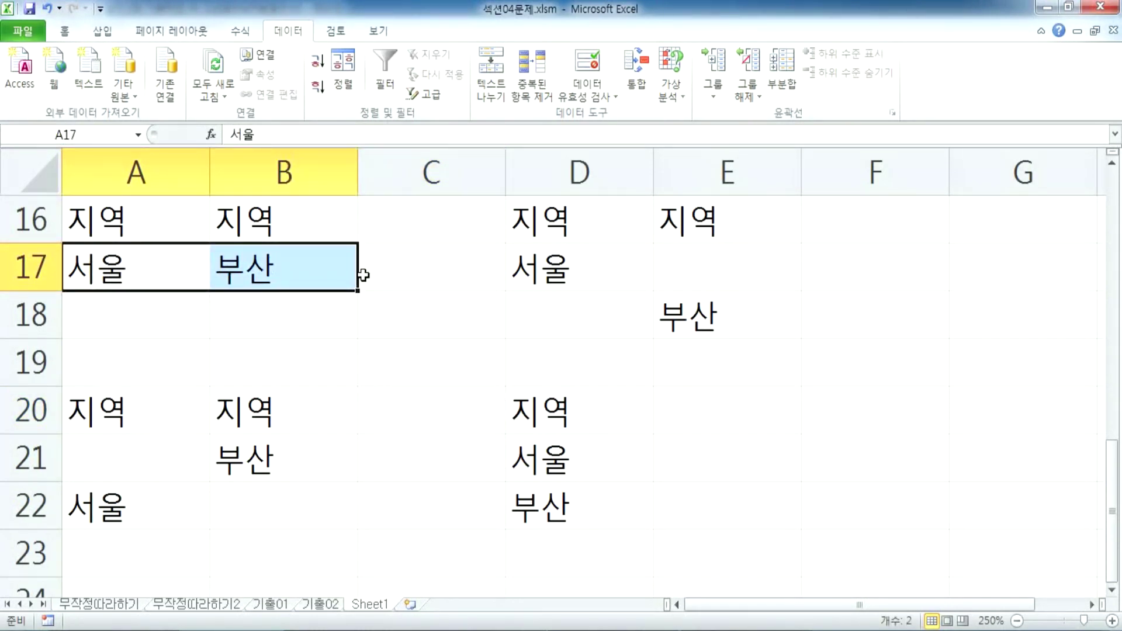
{"action": "left_click_drag", "start_coordinate": [543, 266], "coordinate": [678, 316]}
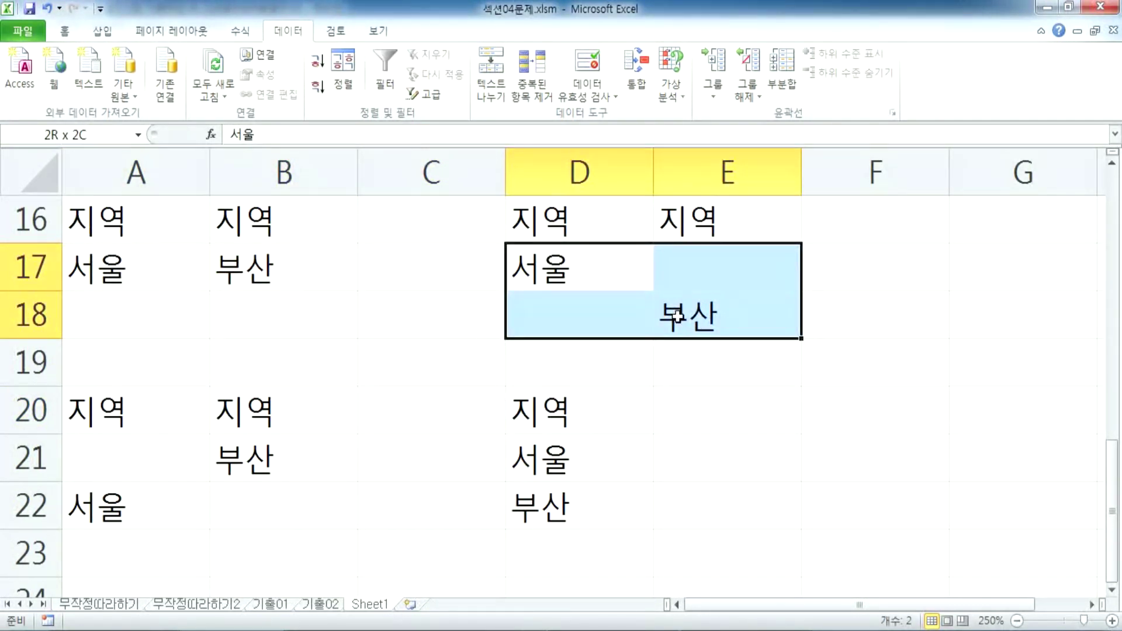
{"action": "left_click_drag", "start_coordinate": [146, 498], "coordinate": [239, 463]}
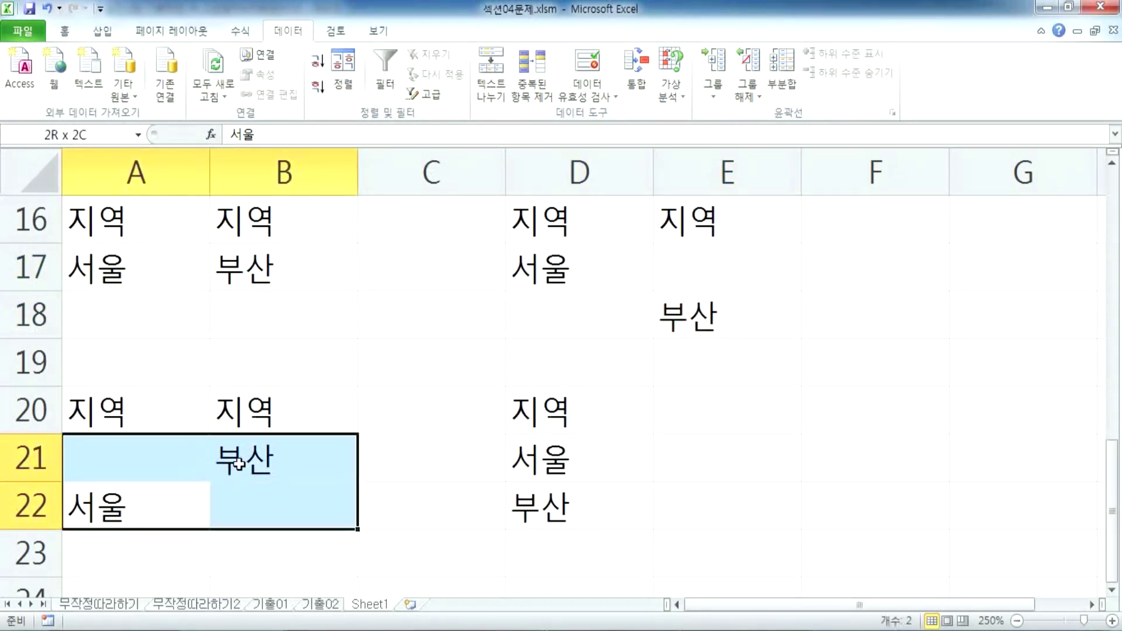
{"action": "scroll", "coordinate": [572, 409], "scroll_direction": "down", "scroll_amount": 1}
{"action": "left_click_drag", "start_coordinate": [578, 320], "coordinate": [549, 364]}
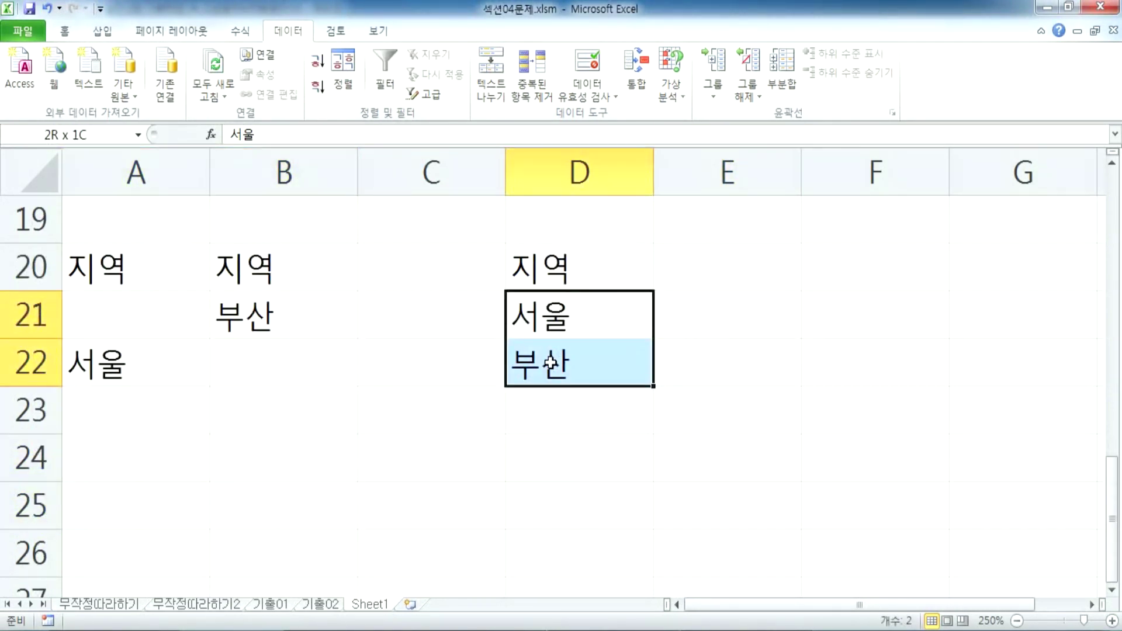
{"action": "scroll", "coordinate": [275, 315], "scroll_direction": "up", "scroll_amount": 2}
{"action": "left_click_drag", "start_coordinate": [83, 358], "coordinate": [232, 403]}
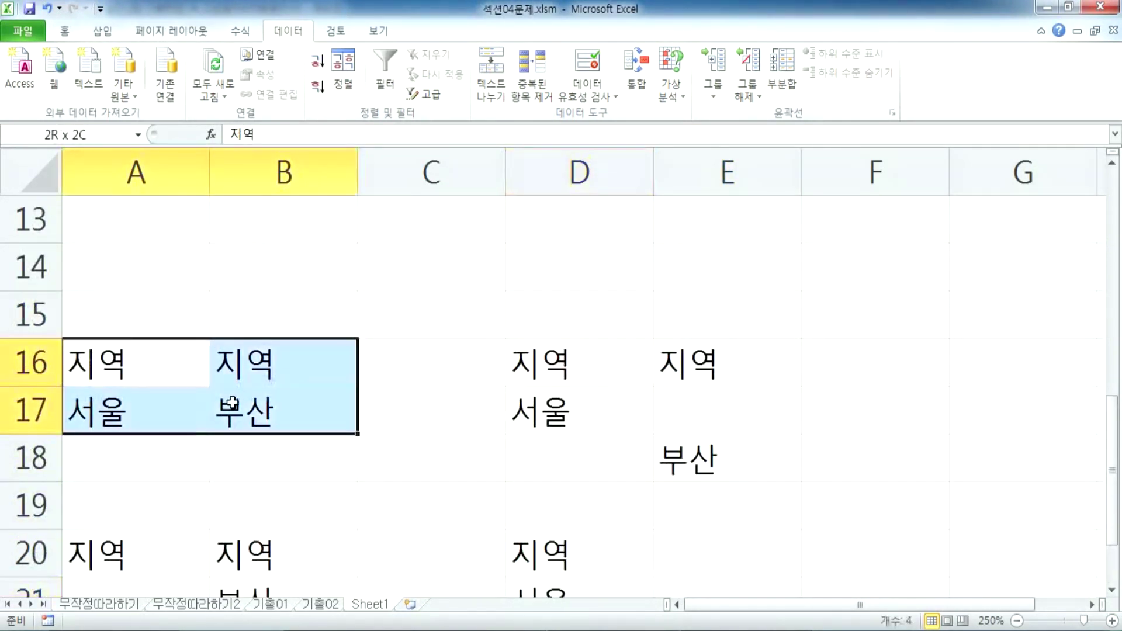
{"action": "scroll", "coordinate": [232, 403], "scroll_direction": "down", "scroll_amount": 1}
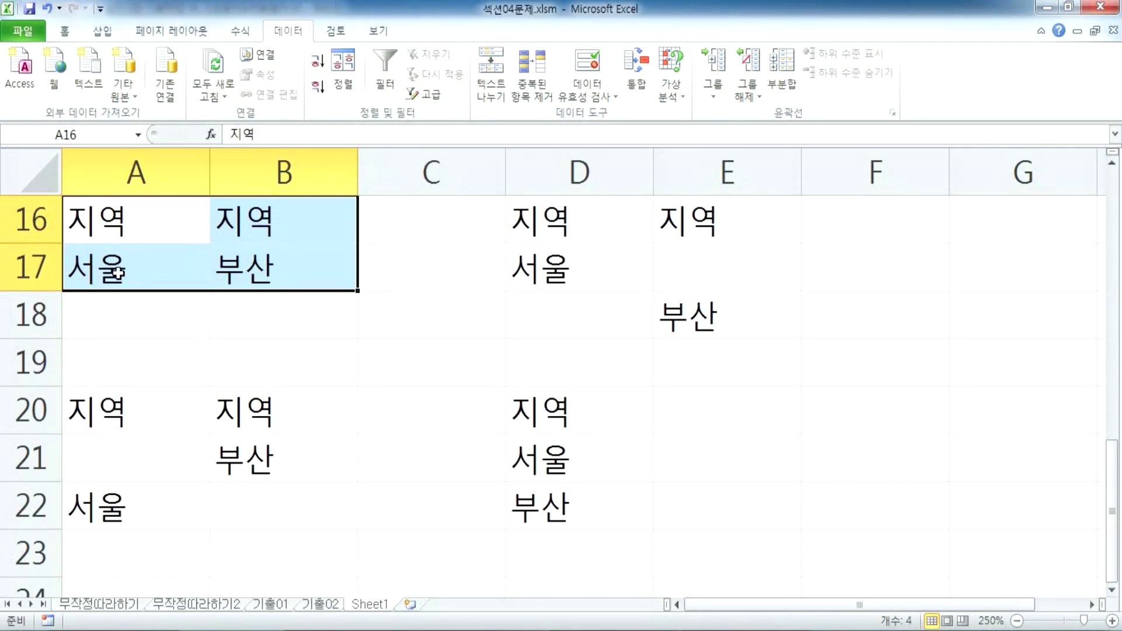
{"action": "left_click_drag", "start_coordinate": [565, 226], "coordinate": [675, 322]}
{"action": "left_click_drag", "start_coordinate": [561, 418], "coordinate": [522, 495]}
{"action": "left_click_drag", "start_coordinate": [113, 409], "coordinate": [308, 501]}
{"action": "left_click", "coordinate": [375, 499]}
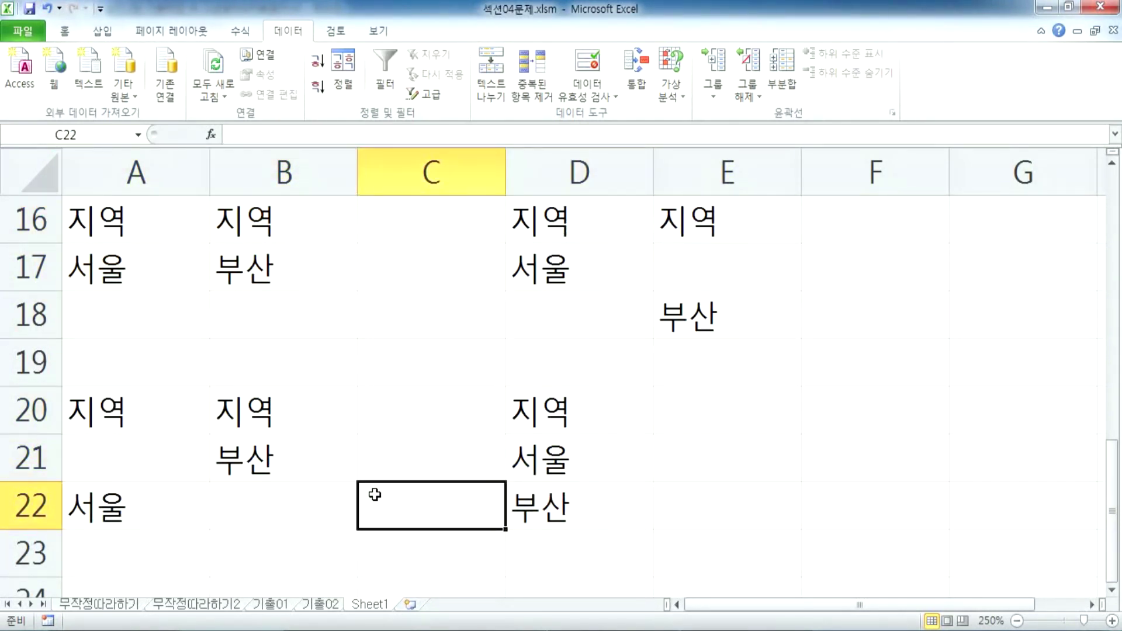
{"action": "left_click", "coordinate": [401, 313]}
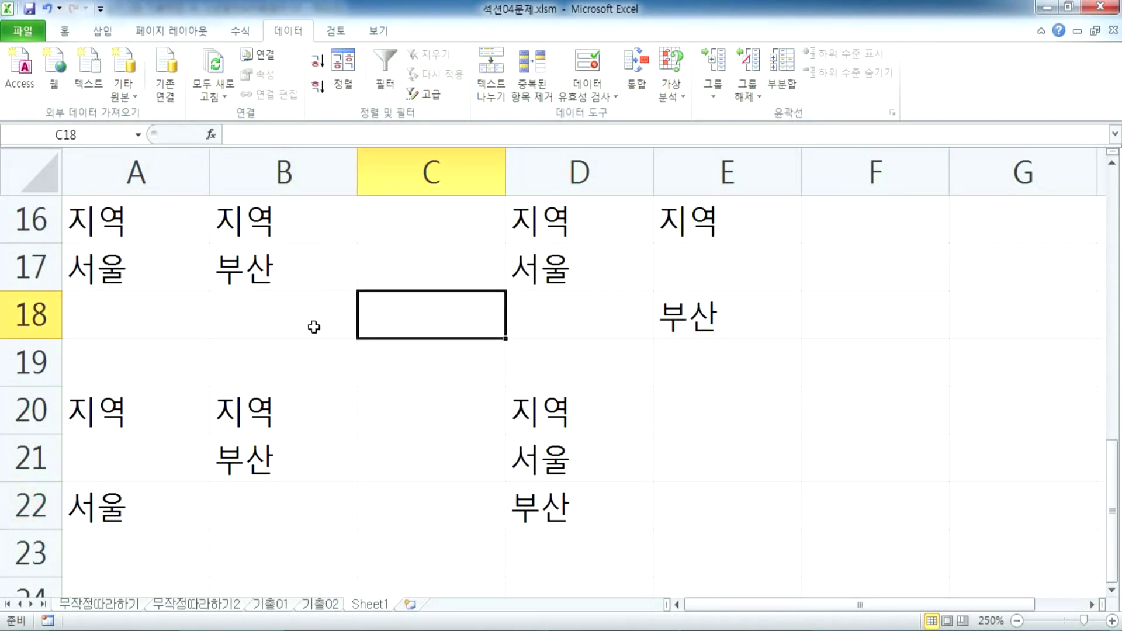
{"action": "left_click_drag", "start_coordinate": [122, 222], "coordinate": [249, 261]}
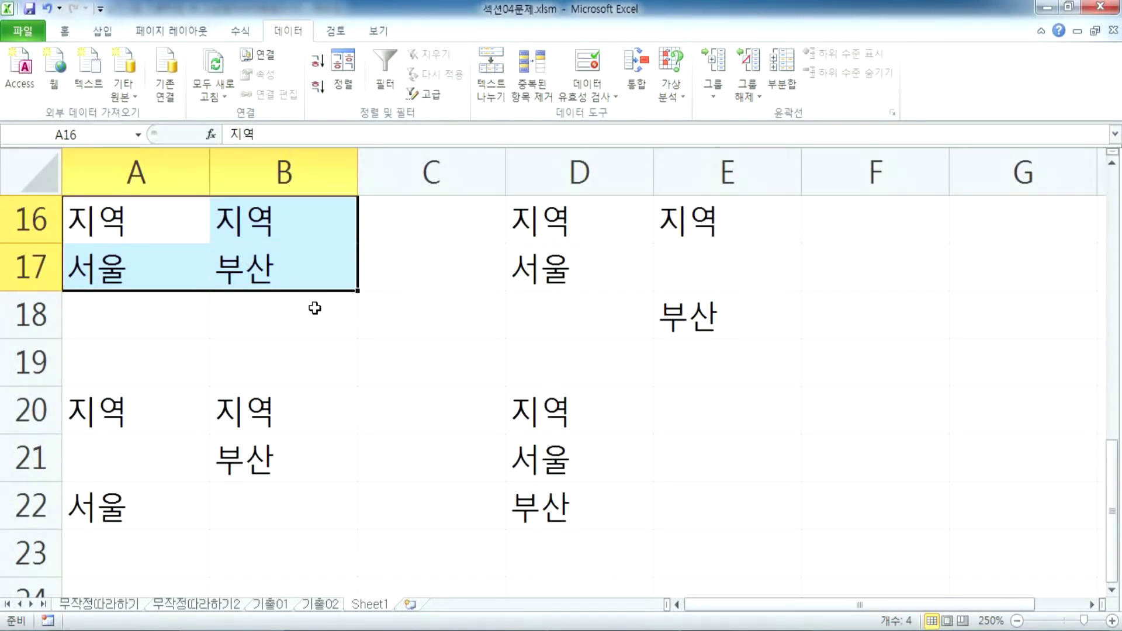
{"action": "left_click_drag", "start_coordinate": [570, 216], "coordinate": [665, 318]}
{"action": "left_click_drag", "start_coordinate": [129, 401], "coordinate": [240, 494]}
{"action": "left_click_drag", "start_coordinate": [521, 408], "coordinate": [535, 503]}
{"action": "scroll", "coordinate": [584, 462], "scroll_direction": "down", "scroll_amount": 1}
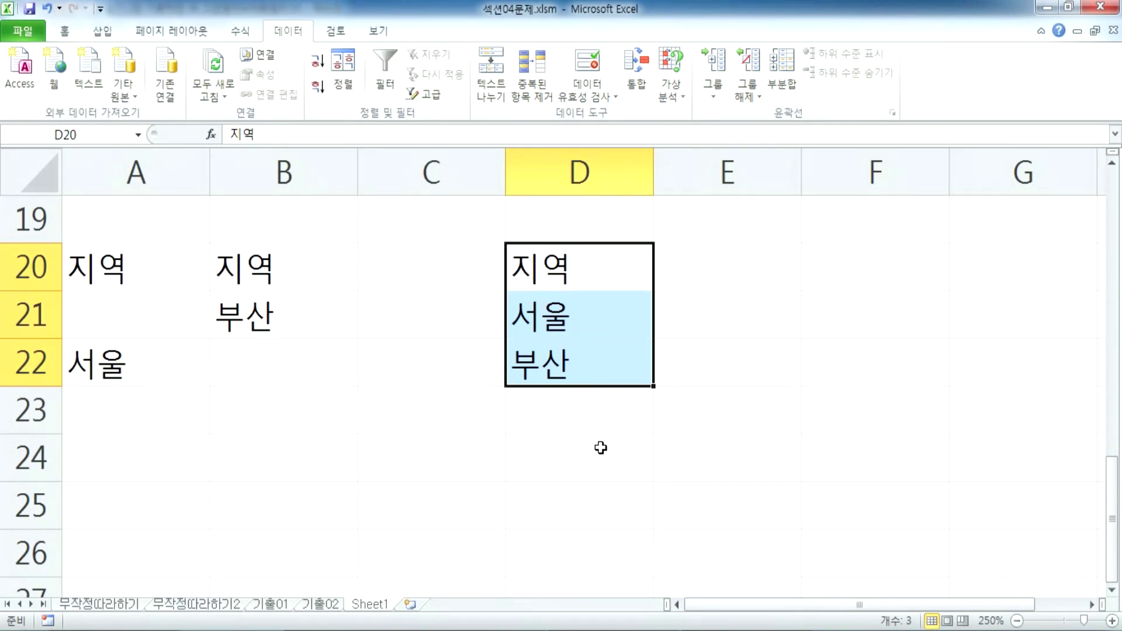
Go to the 기출01 sheet and copy the header 생산부서 from B3 to A14
{"action": "left_click", "coordinate": [265, 604]}
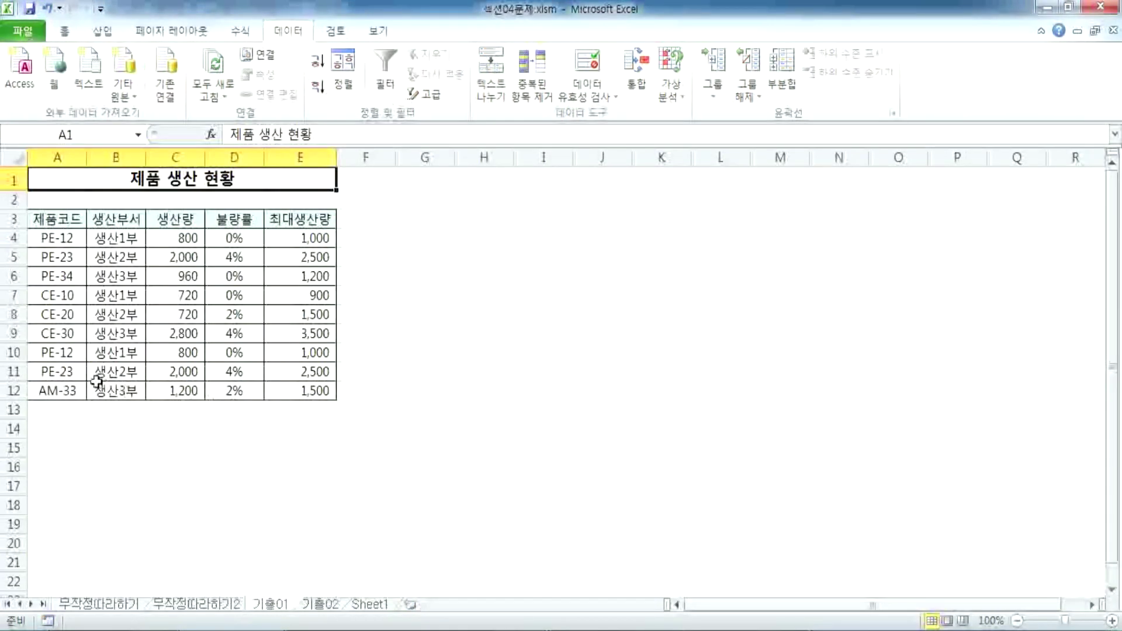
{"action": "scroll", "coordinate": [96, 372], "scroll_direction": "up", "scroll_amount": 4, "text": "ctrl"}
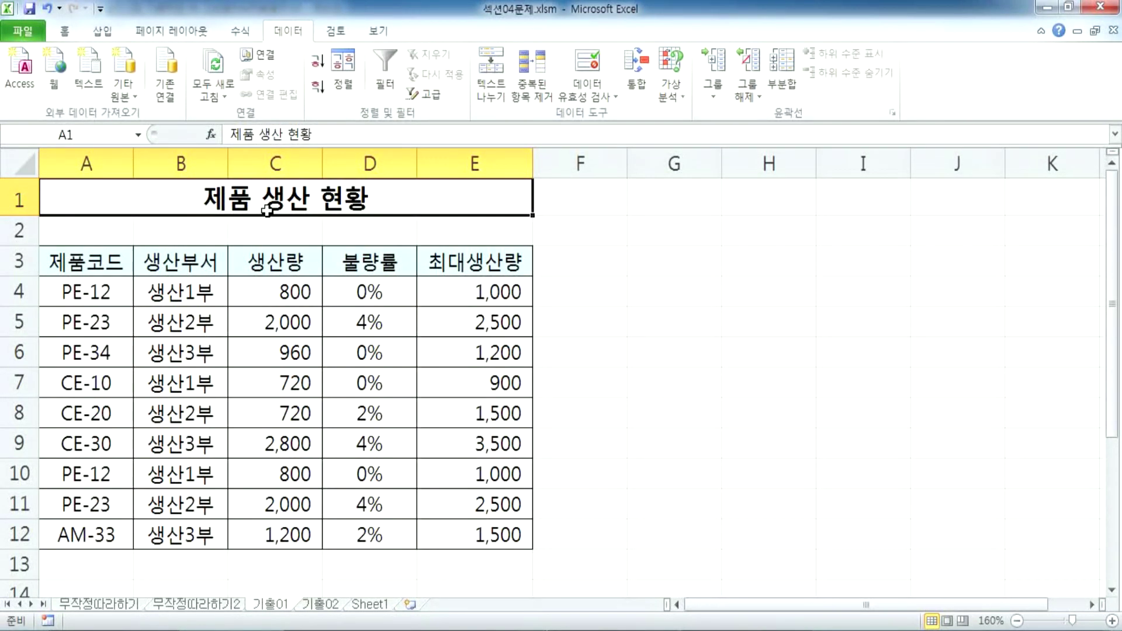
{"action": "left_click", "coordinate": [202, 259]}
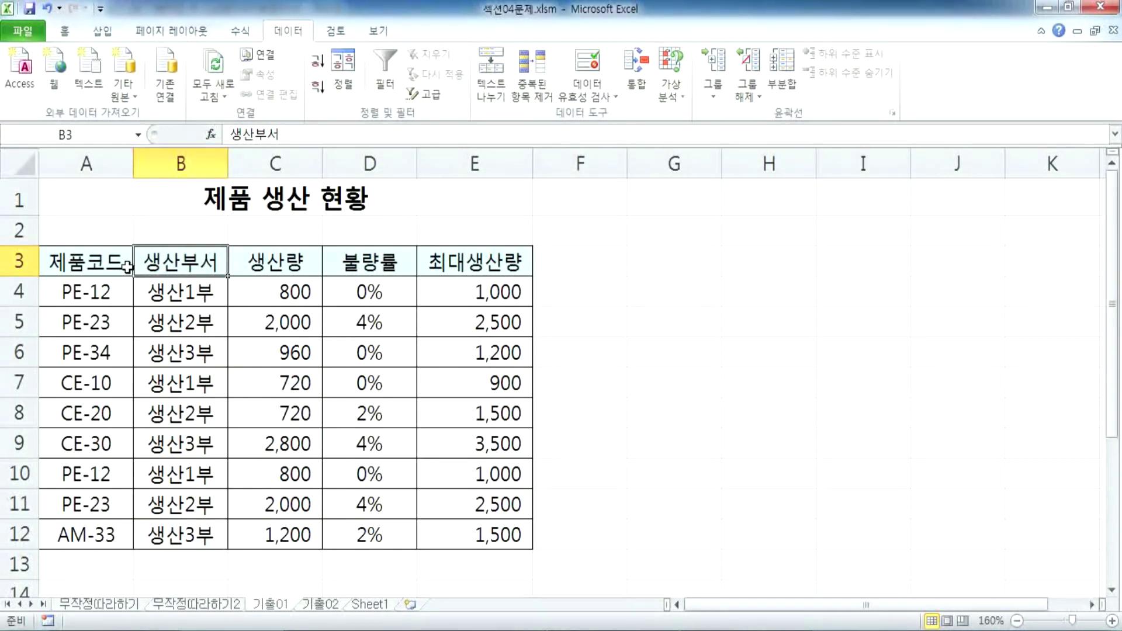
{"action": "scroll", "coordinate": [128, 269], "scroll_direction": "down", "scroll_amount": 2}
{"action": "scroll", "coordinate": [55, 423], "scroll_direction": "up", "scroll_amount": 1}
{"action": "scroll", "coordinate": [134, 328], "scroll_direction": "up", "scroll_amount": 1}
{"action": "key", "text": "ctrl+c"}
{"action": "scroll", "coordinate": [119, 364], "scroll_direction": "down", "scroll_amount": 2}
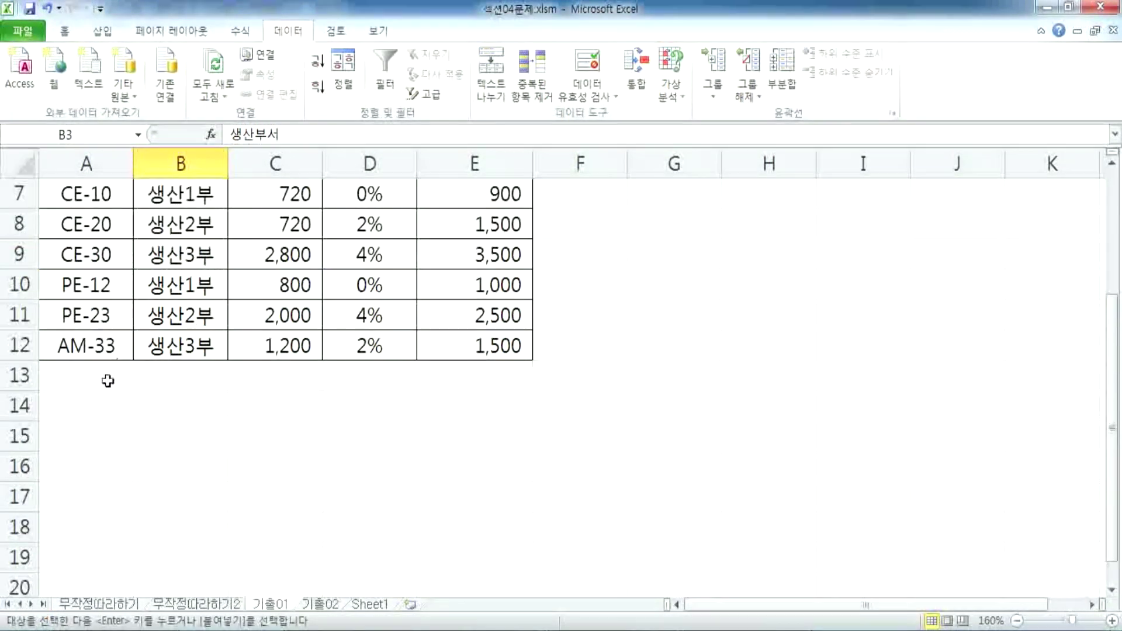
{"action": "left_click", "coordinate": [91, 402]}
{"action": "key", "text": "ctrl+v"}
Enter the condition 생산2부 under the 생산부서 header in A15
{"action": "left_click", "coordinate": [93, 431]}
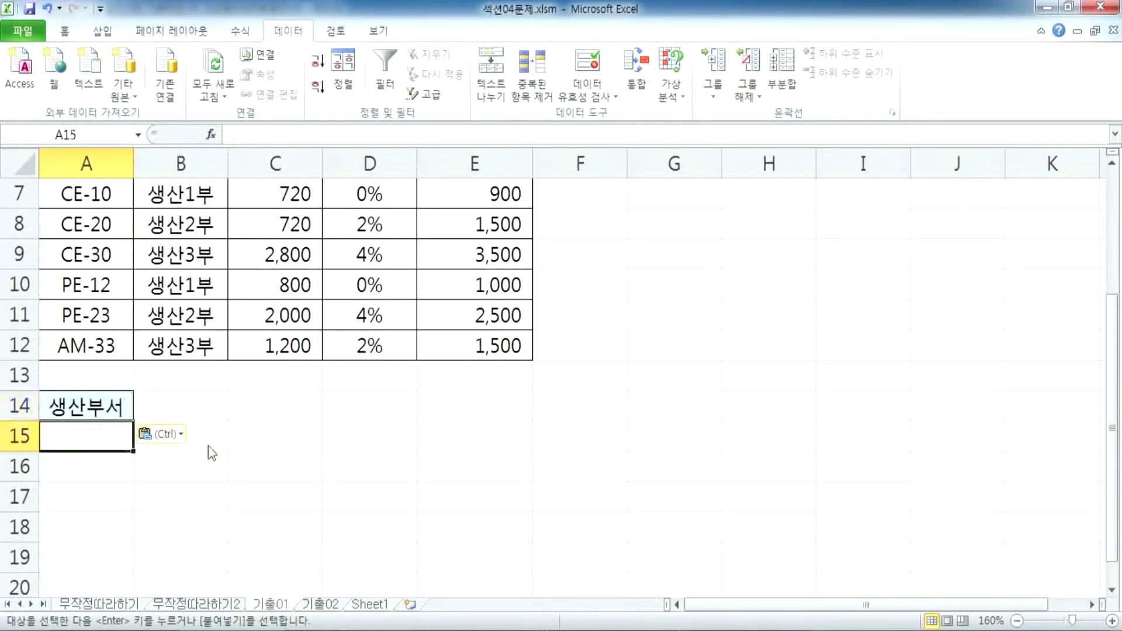
{"action": "type", "text": "생산2부"}
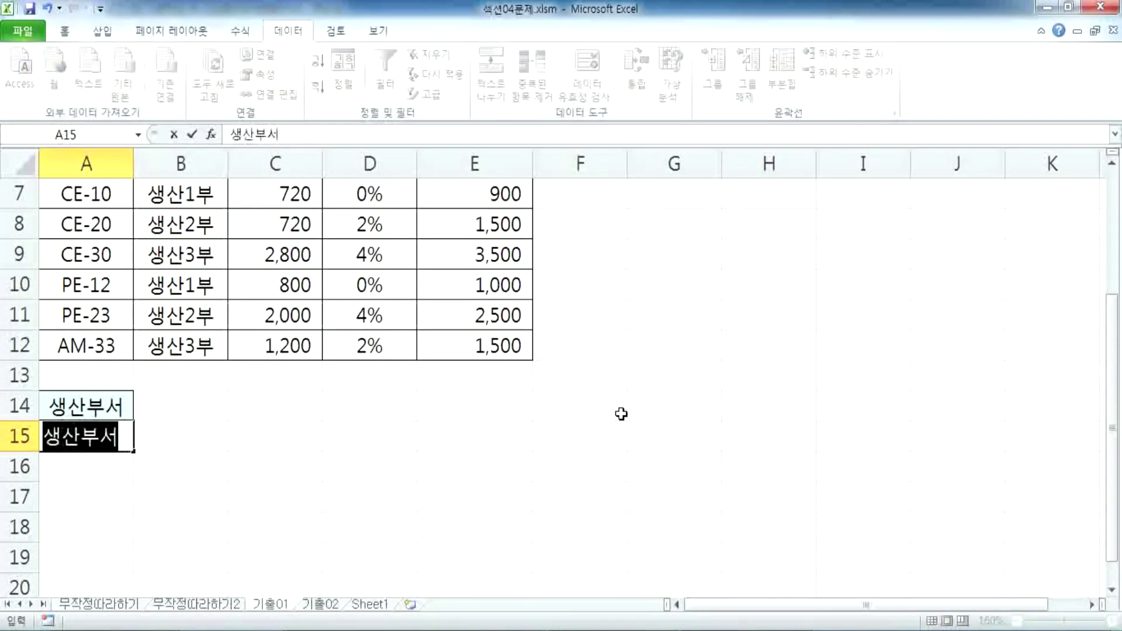
{"action": "key", "text": "Return"}
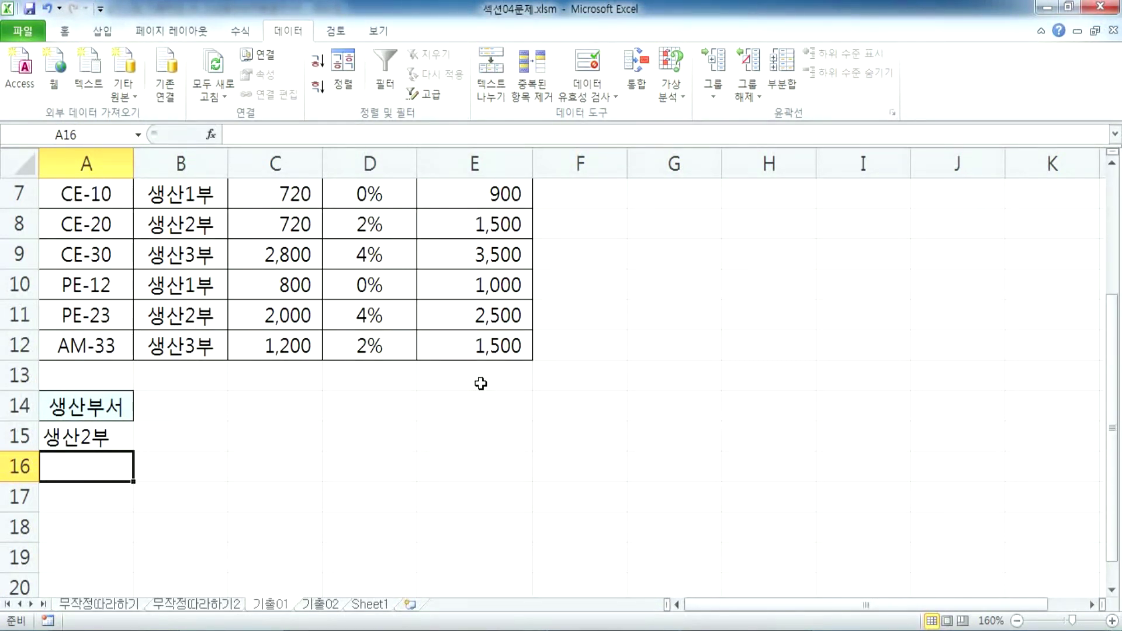
Copy the header 생산량 from C3 to B14
{"action": "scroll", "coordinate": [480, 383], "scroll_direction": "up", "scroll_amount": 2}
{"action": "left_click", "coordinate": [290, 263]}
{"action": "key", "text": "ctrl+c"}
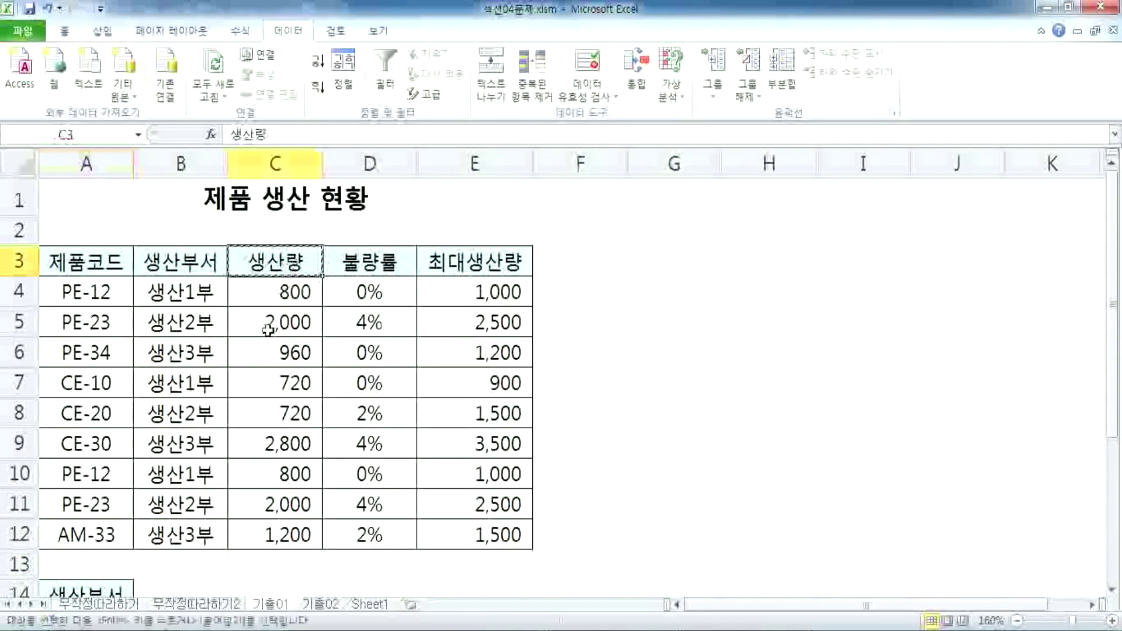
{"action": "scroll", "coordinate": [251, 338], "scroll_direction": "down", "scroll_amount": 2}
{"action": "left_click", "coordinate": [188, 404]}
{"action": "key", "text": "ctrl+v"}
Compare B15 and B16 as positions for the 생산량 condition relative to 생산2부 in A15
{"action": "left_click", "coordinate": [193, 436]}
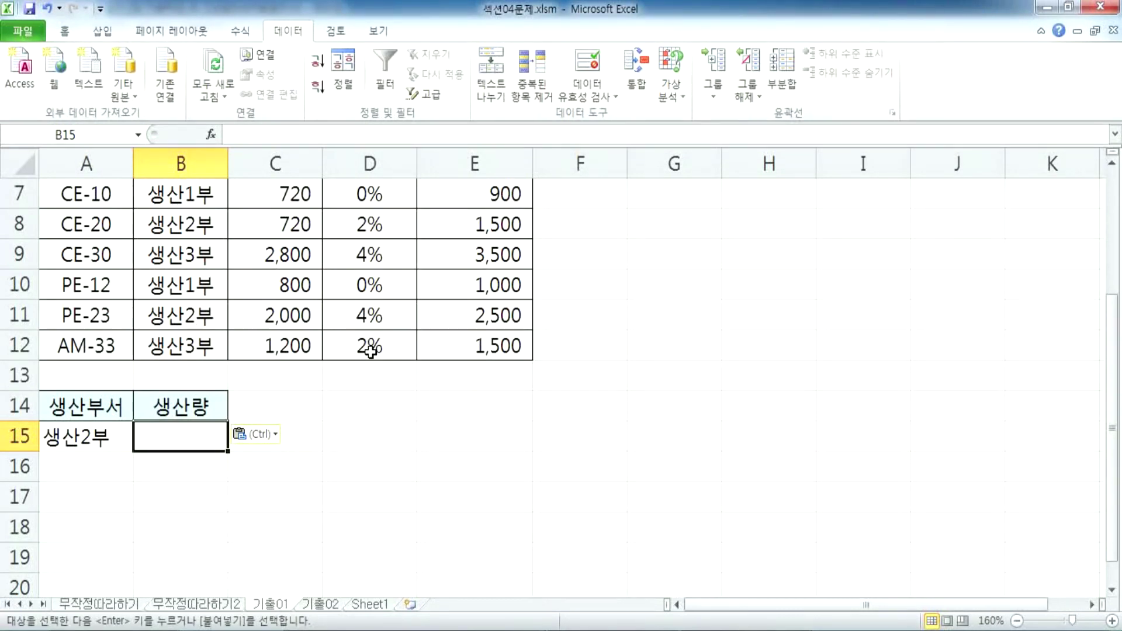
{"action": "left_click", "coordinate": [88, 407]}
{"action": "left_click", "coordinate": [90, 431]}
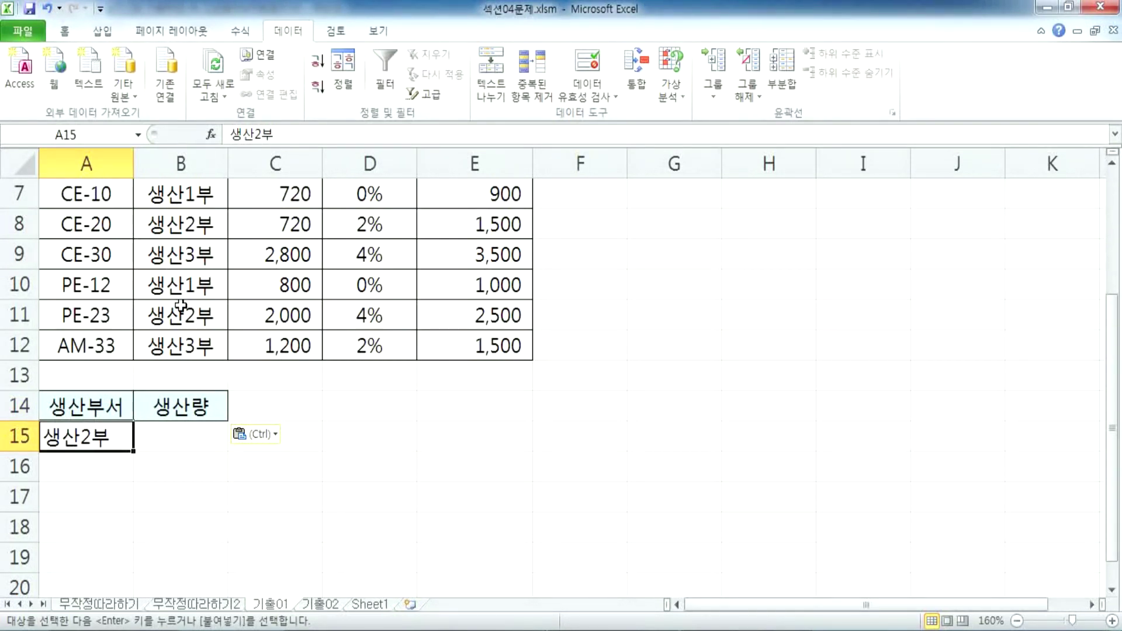
{"action": "scroll", "coordinate": [220, 301], "scroll_direction": "down", "scroll_amount": 1}
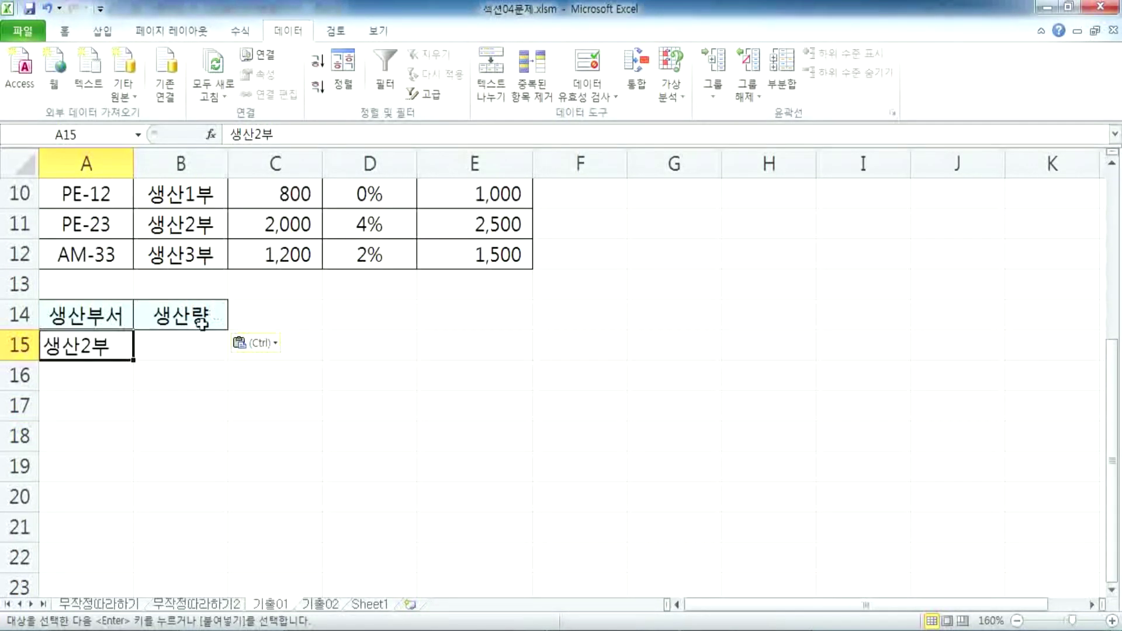
{"action": "left_click", "coordinate": [156, 373]}
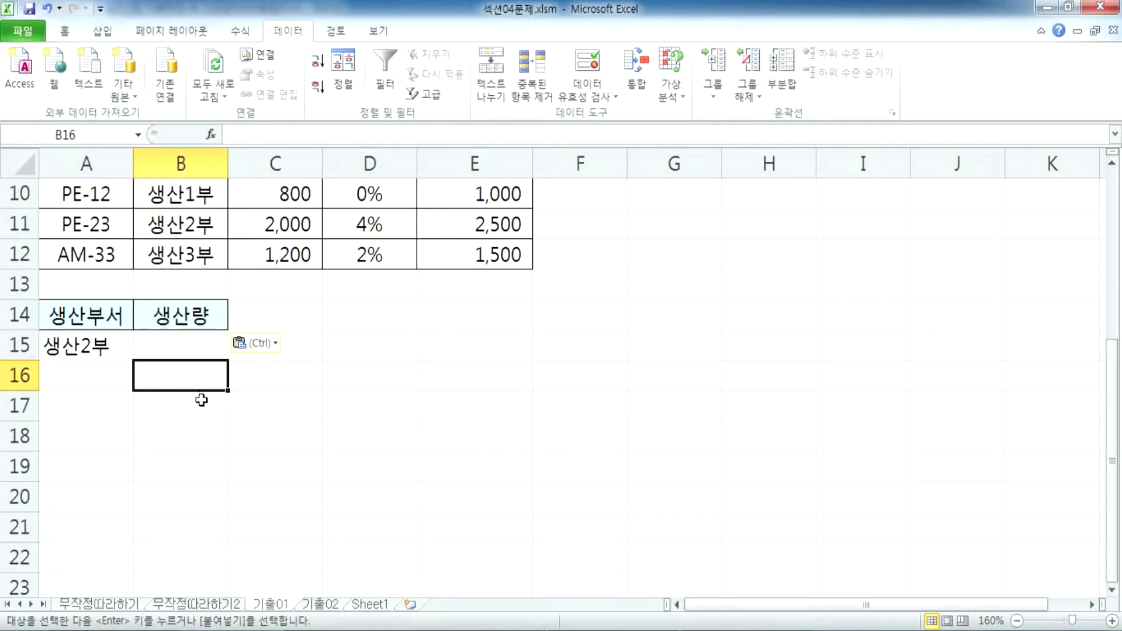
{"action": "left_click", "coordinate": [196, 345]}
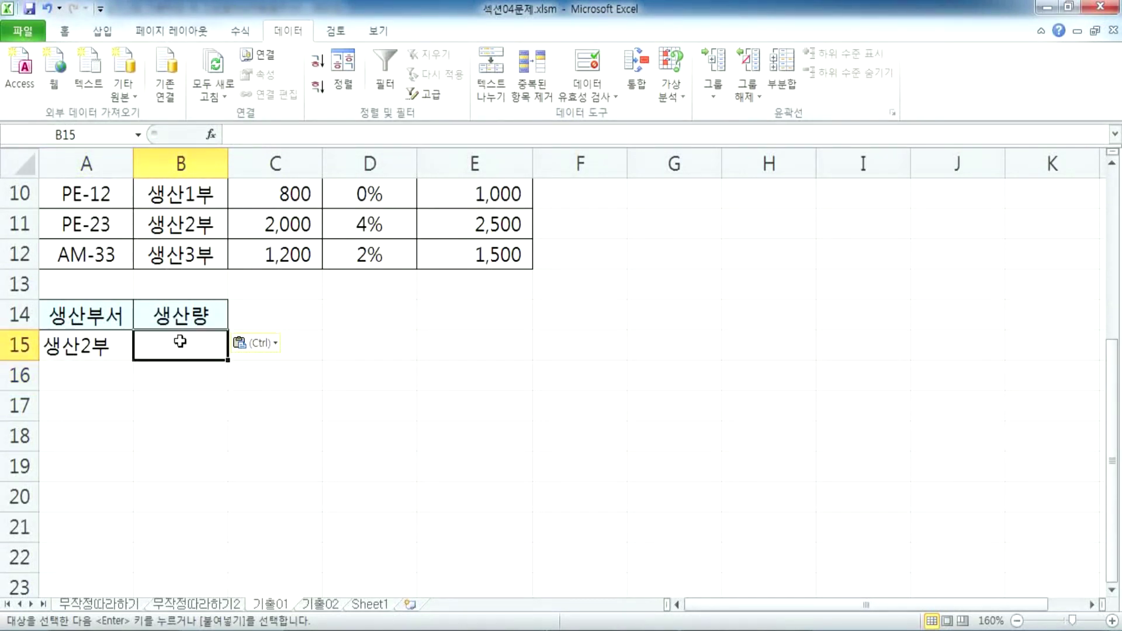
{"action": "left_click_drag", "start_coordinate": [64, 346], "coordinate": [171, 344]}
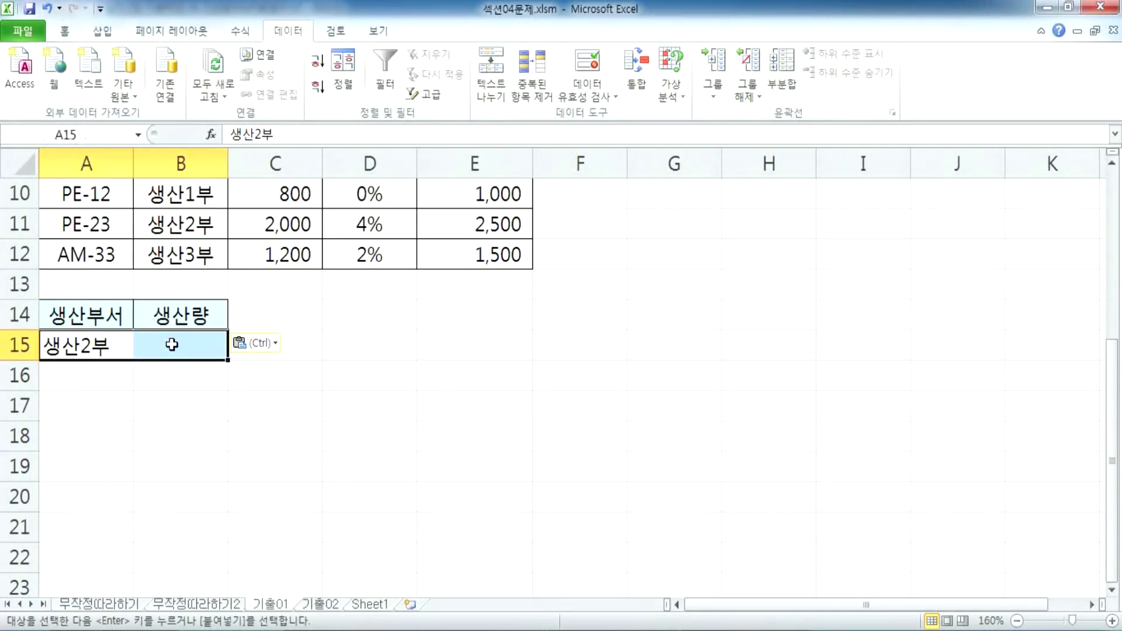
{"action": "left_click", "coordinate": [106, 345]}
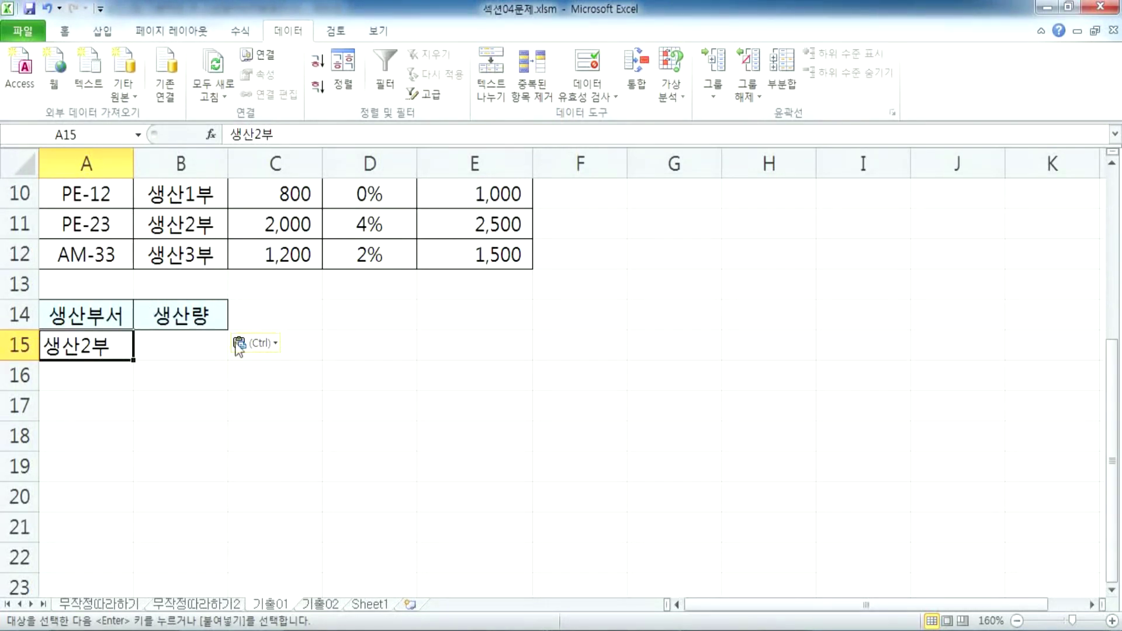
{"action": "left_click", "coordinate": [180, 377]}
{"action": "left_click", "coordinate": [87, 344]}
Enter the production conditions >=900 in B16 and <=1500 in C16
{"action": "left_click", "coordinate": [168, 377]}
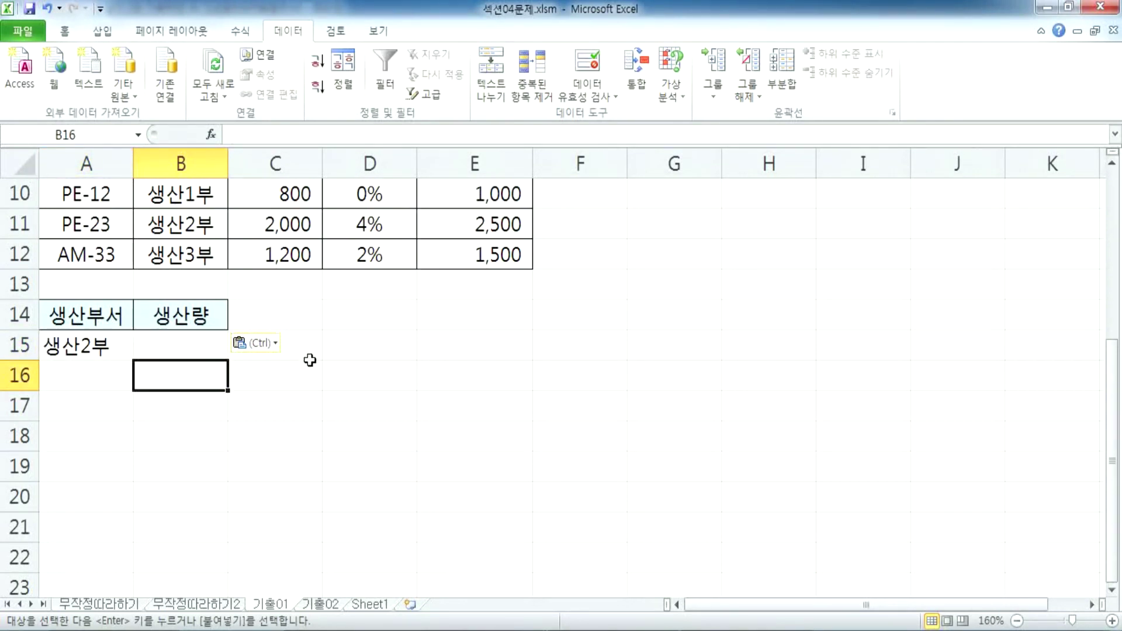
{"action": "type", "text": ">=900"}
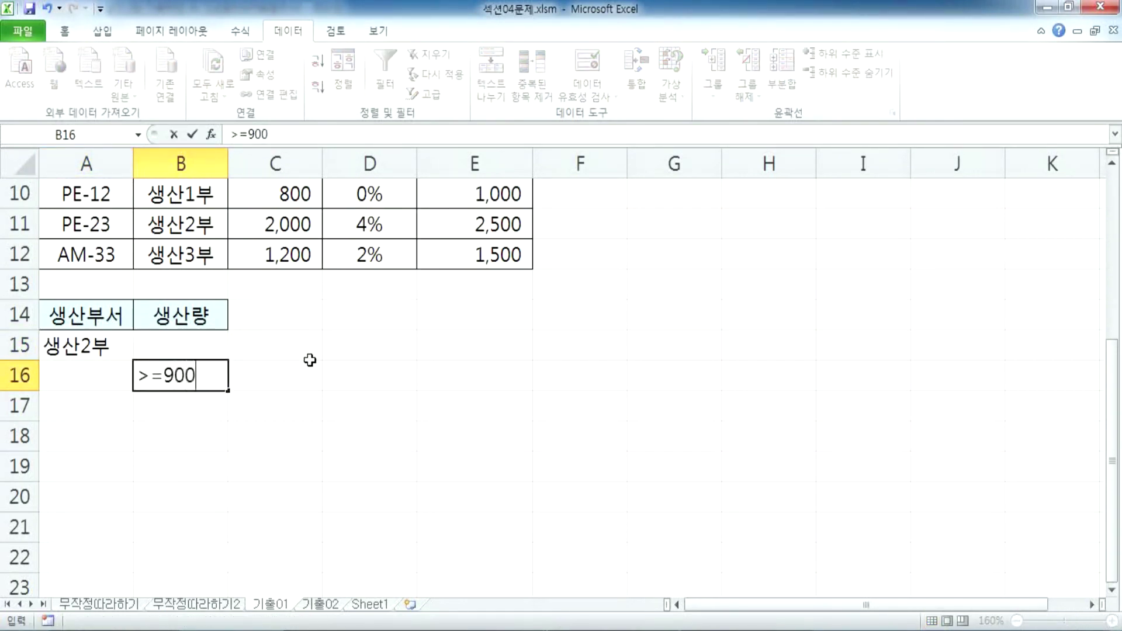
{"action": "left_click", "coordinate": [310, 364]}
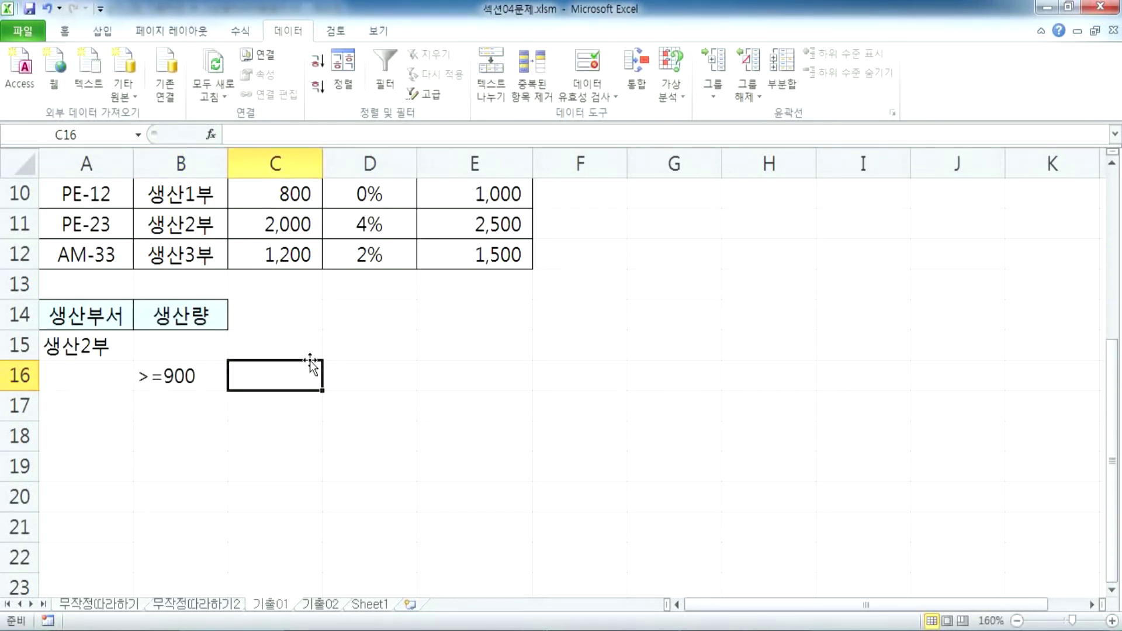
{"action": "type", "text": "<=1500"}
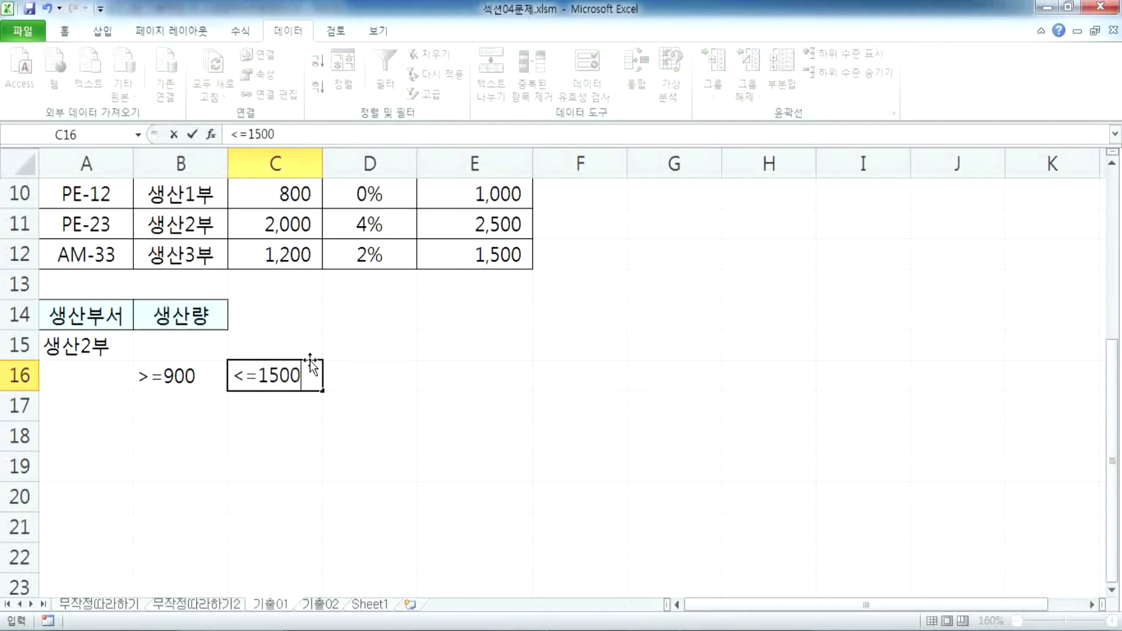
{"action": "key", "text": "Return"}
{"action": "left_click", "coordinate": [272, 373]}
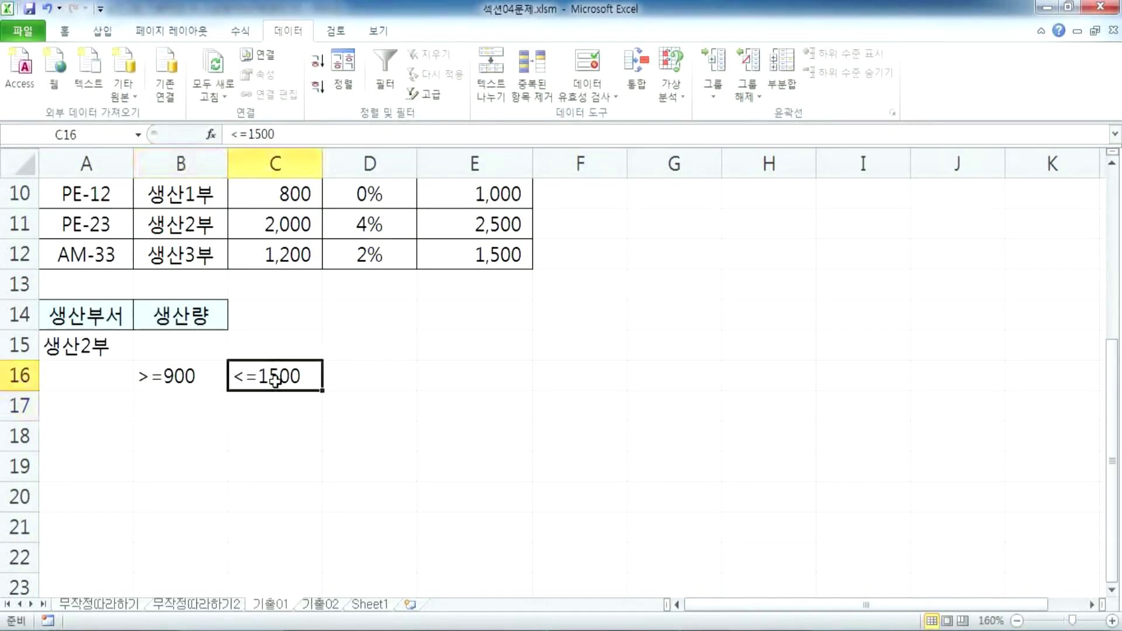
Try the <=1500 condition in C17 and in C15 as alternative positions
{"action": "left_click_drag", "start_coordinate": [277, 397], "coordinate": [281, 427]}
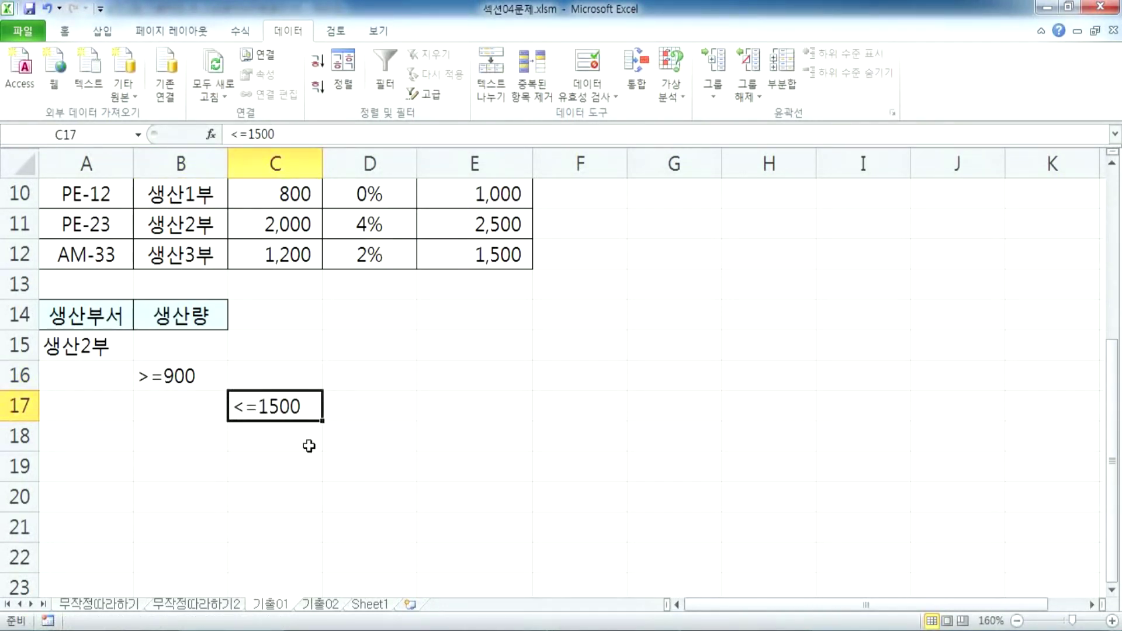
{"action": "left_click", "coordinate": [283, 383]}
{"action": "left_click_drag", "start_coordinate": [283, 391], "coordinate": [294, 357]}
{"action": "left_click", "coordinate": [282, 397]}
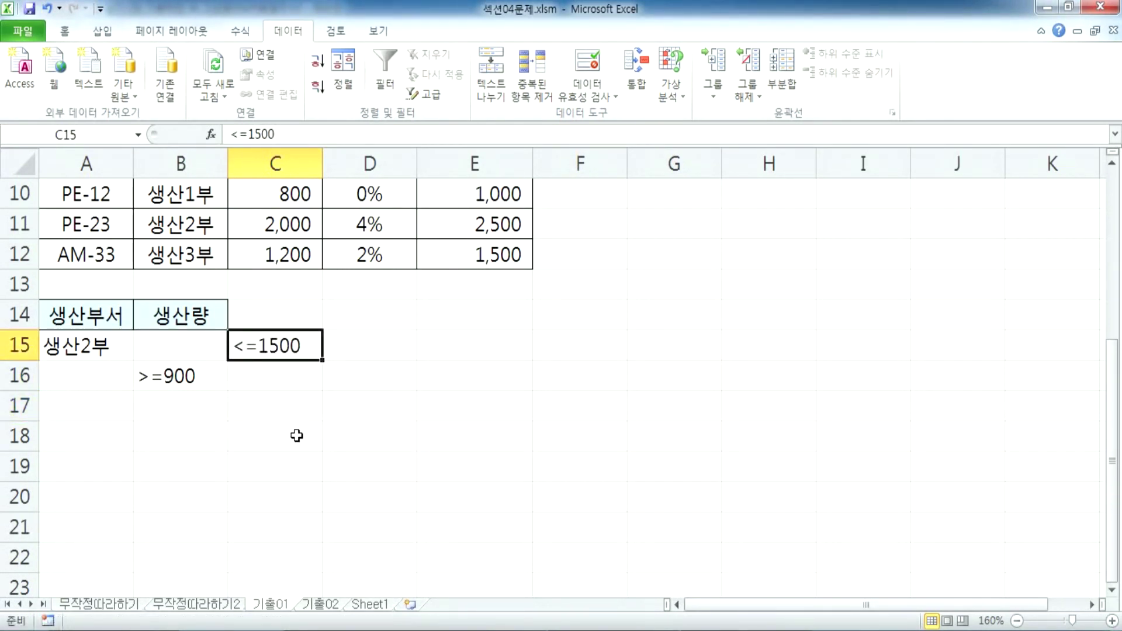
Copy the header 생산량 from B14 to C14
{"action": "left_click", "coordinate": [246, 312]}
{"action": "left_click", "coordinate": [196, 311]}
{"action": "key", "text": "ctrl+c"}
{"action": "left_click", "coordinate": [289, 311]}
{"action": "key", "text": "ctrl+v"}
{"action": "key", "text": "Escape"}
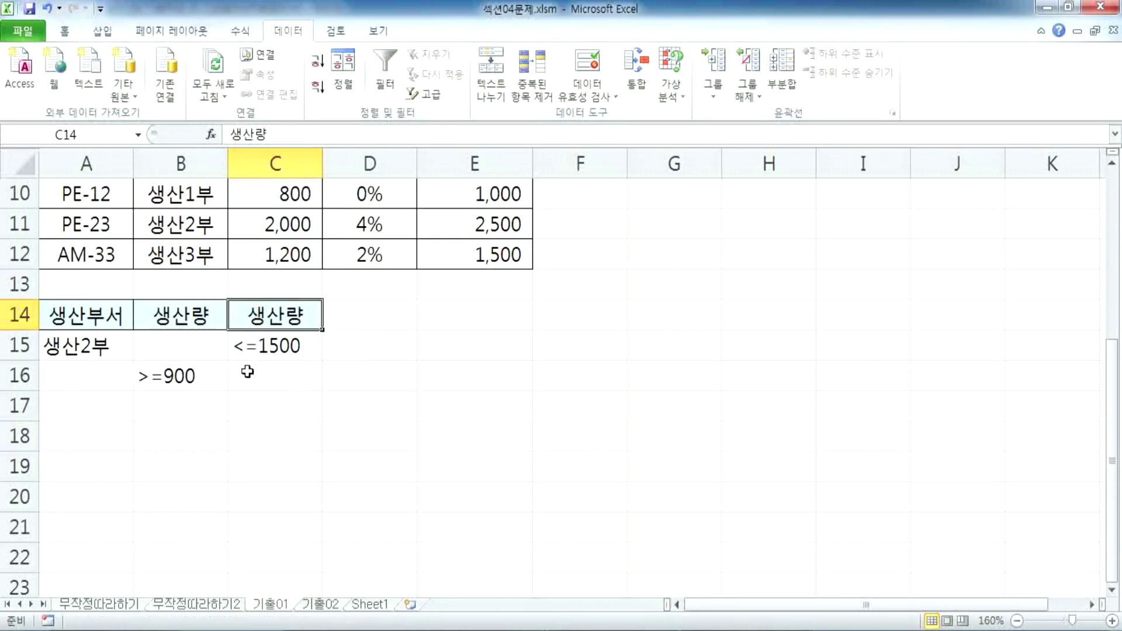
Review the criteria range A14:C16 and move the <=1500 condition from C15 back to C16
{"action": "left_click_drag", "start_coordinate": [85, 314], "coordinate": [259, 370]}
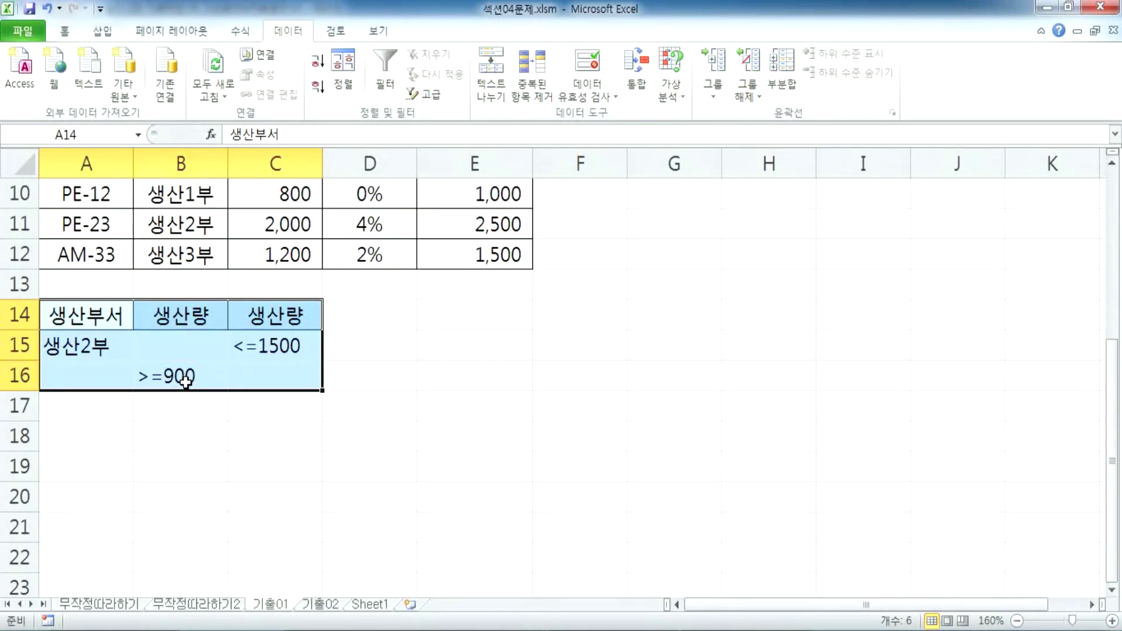
{"action": "left_click", "coordinate": [279, 348]}
{"action": "left_click_drag", "start_coordinate": [285, 361], "coordinate": [285, 381]}
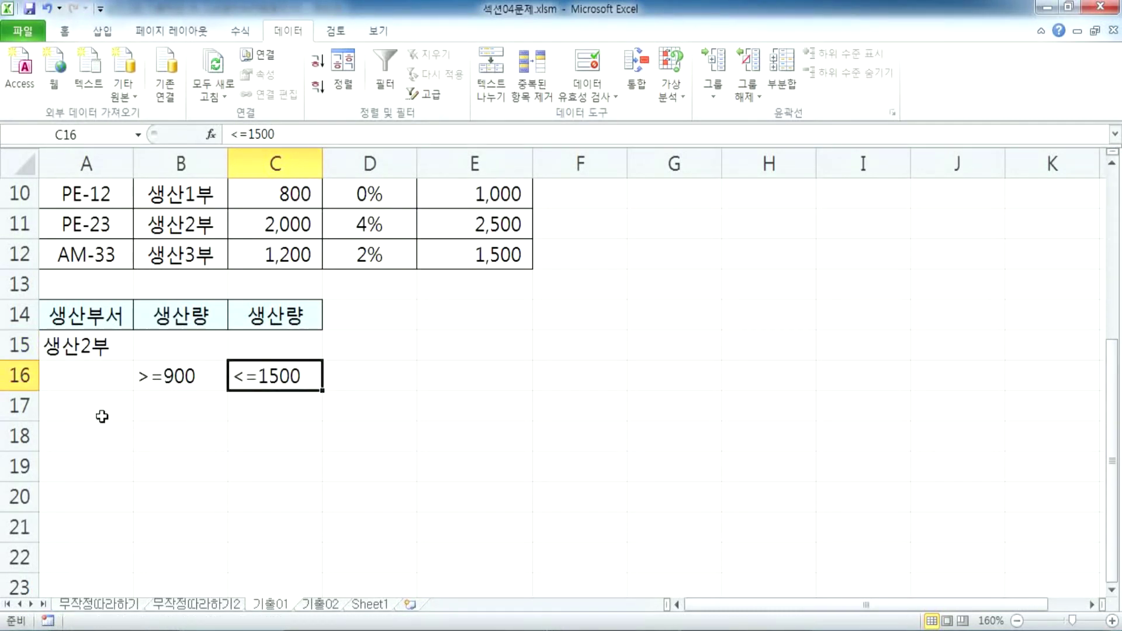
Examine how 생산2부 in row 15 relates to the two 생산량 conditions sharing row 16
{"action": "left_click_drag", "start_coordinate": [77, 315], "coordinate": [76, 342]}
{"action": "left_click_drag", "start_coordinate": [172, 363], "coordinate": [252, 372]}
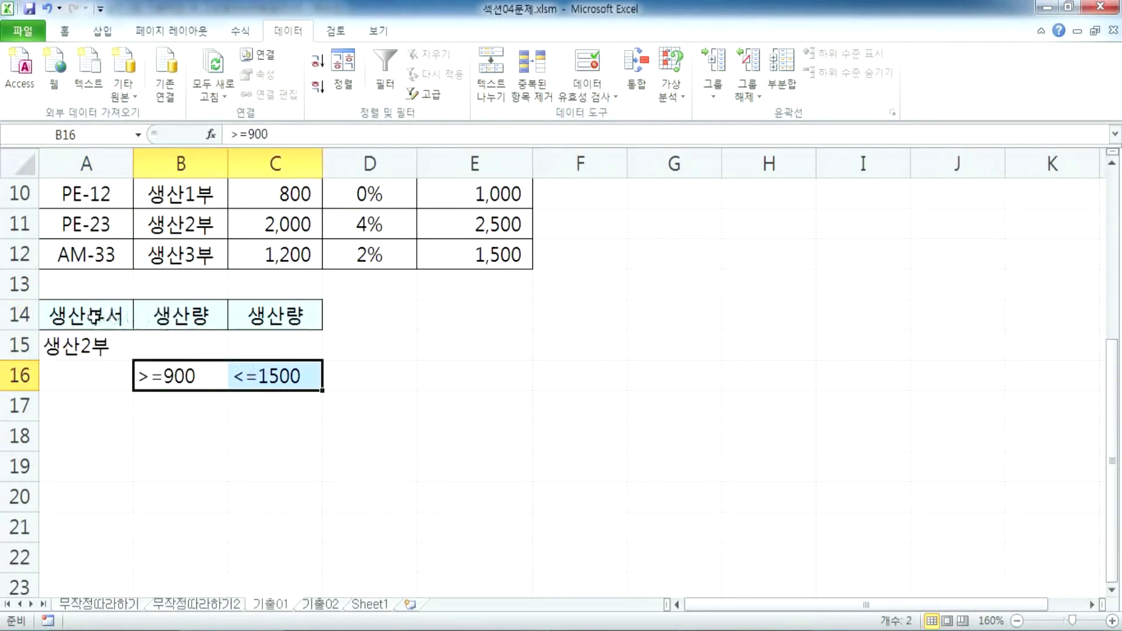
{"action": "left_click_drag", "start_coordinate": [96, 319], "coordinate": [251, 373]}
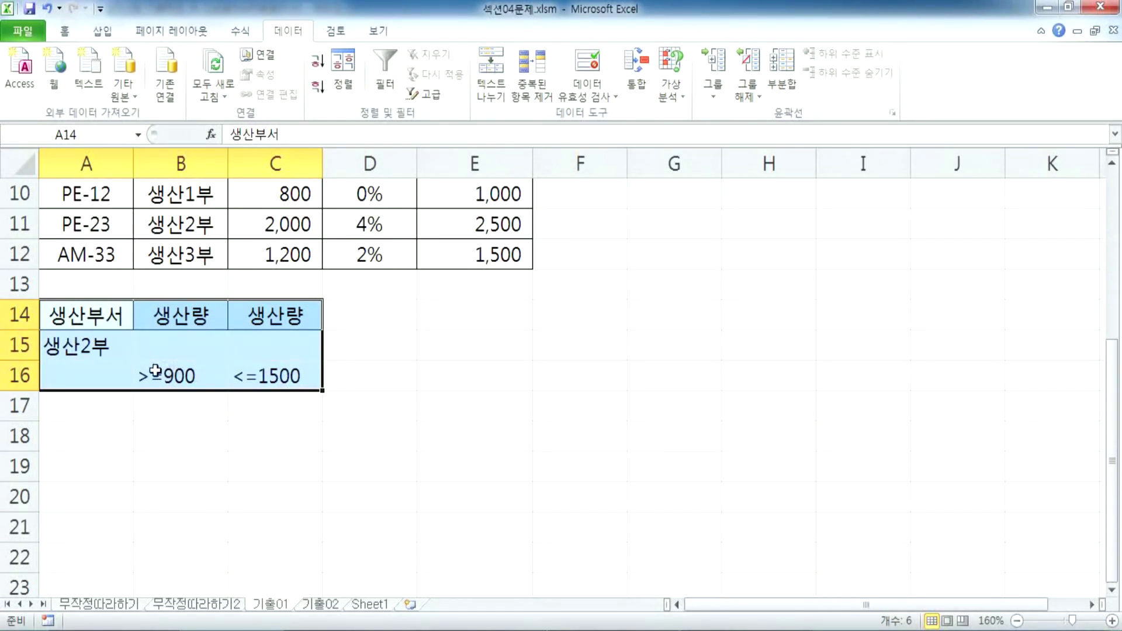
{"action": "left_click", "coordinate": [97, 310]}
{"action": "left_click", "coordinate": [85, 346]}
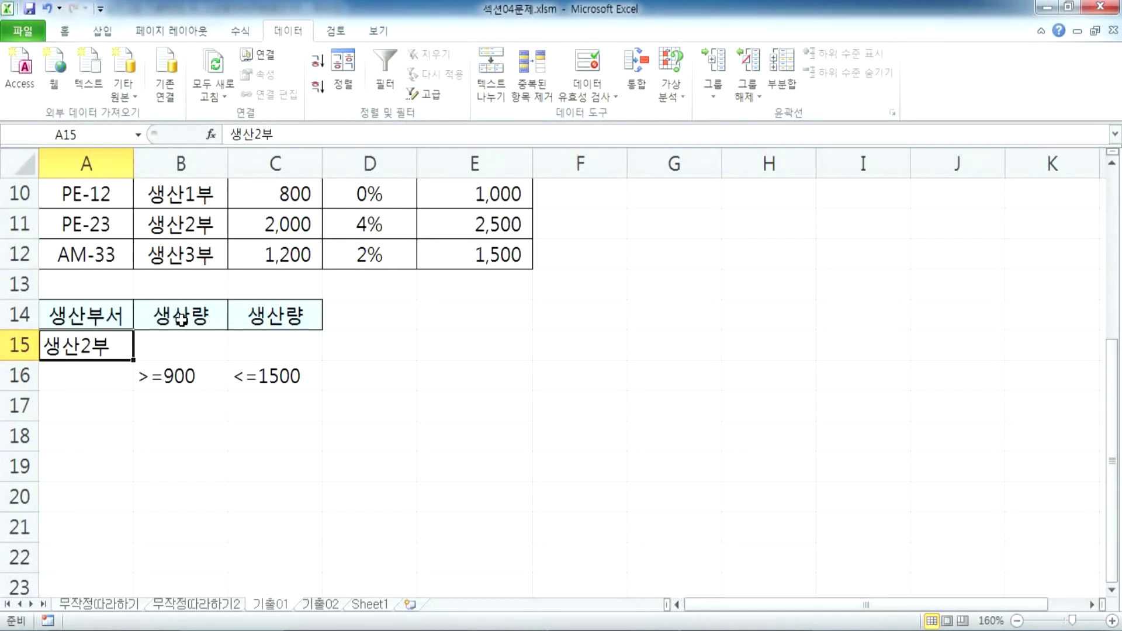
{"action": "left_click", "coordinate": [174, 375]}
{"action": "left_click_drag", "start_coordinate": [174, 376], "coordinate": [283, 374]}
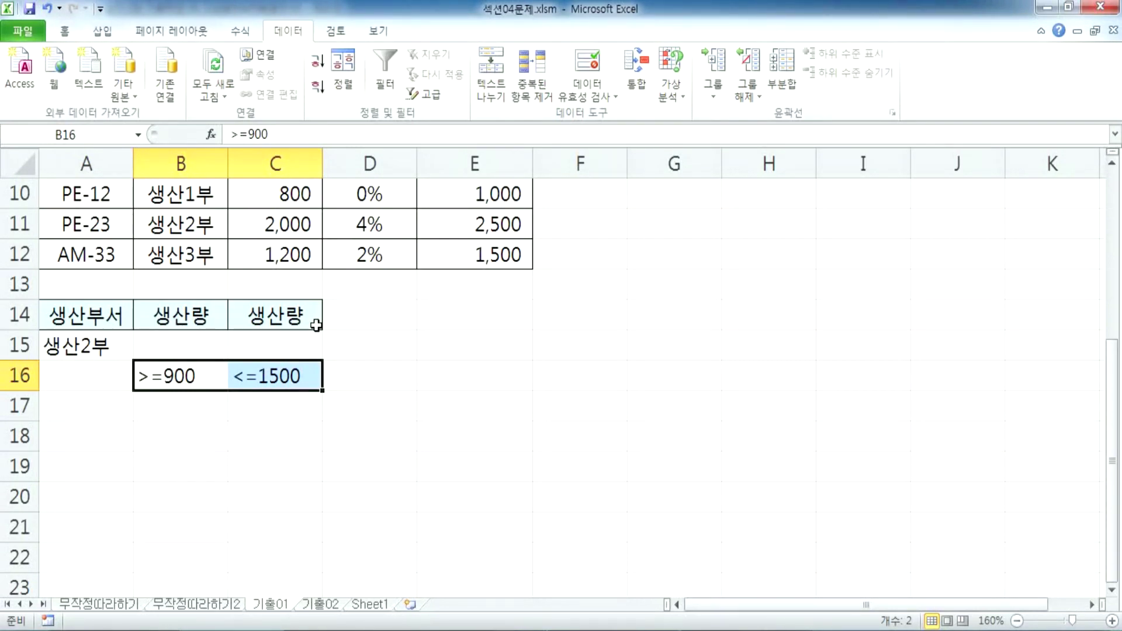
Try the <=1500 condition on its own row in C17 and return it to C16
{"action": "left_click", "coordinate": [272, 379]}
{"action": "left_click_drag", "start_coordinate": [271, 390], "coordinate": [275, 419]}
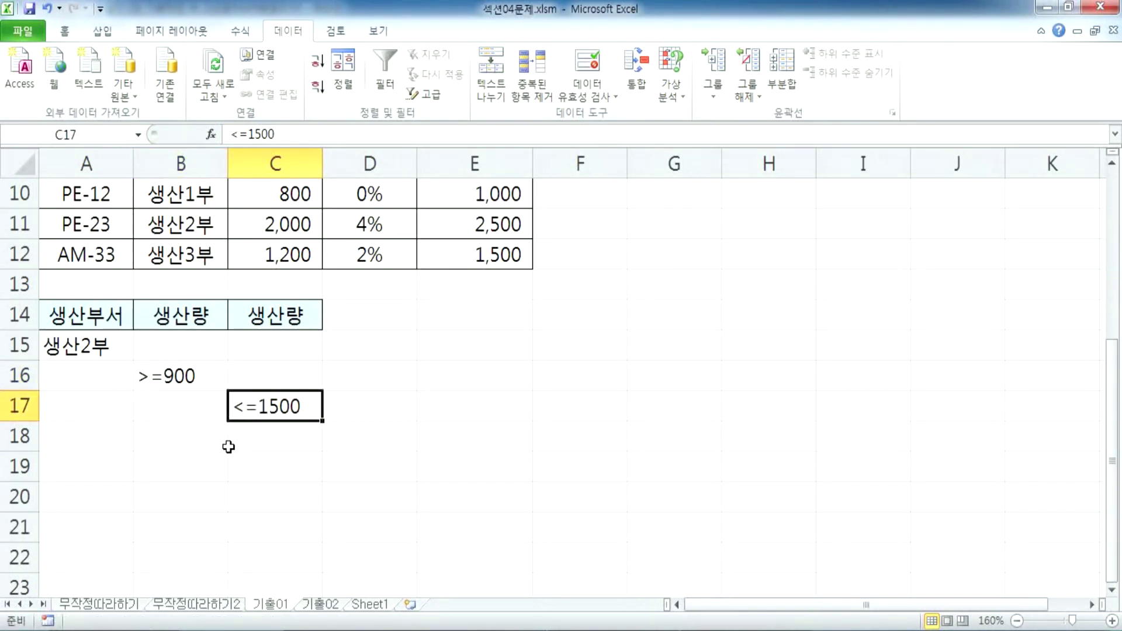
{"action": "left_click_drag", "start_coordinate": [508, 316], "coordinate": [1015, 301]}
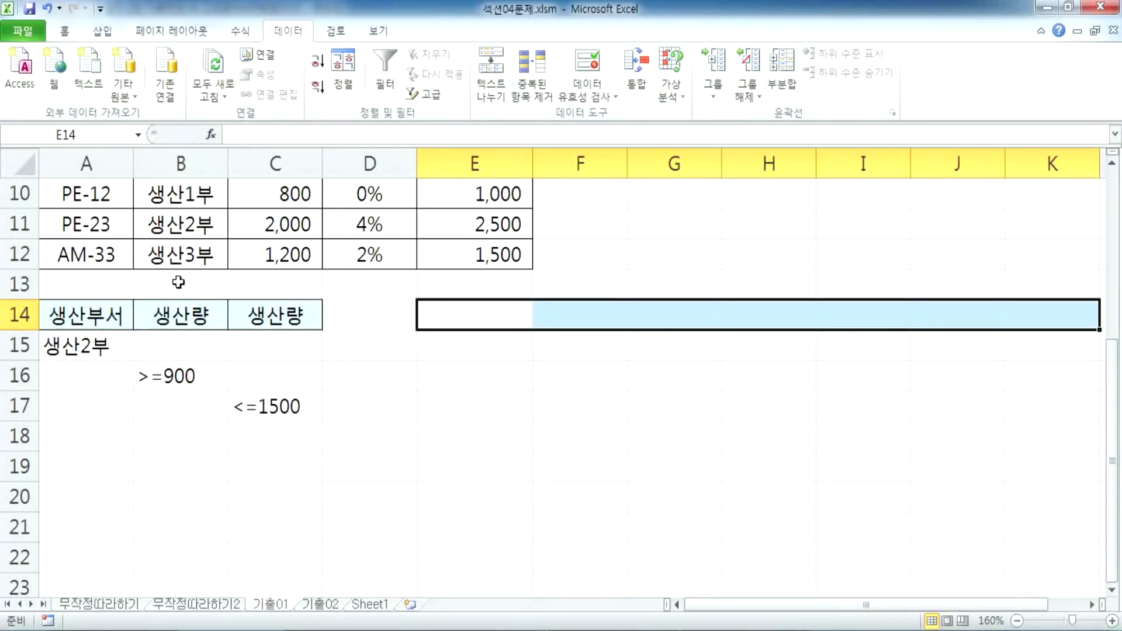
{"action": "left_click_drag", "start_coordinate": [508, 373], "coordinate": [1044, 376]}
{"action": "left_click_drag", "start_coordinate": [503, 465], "coordinate": [52, 473]}
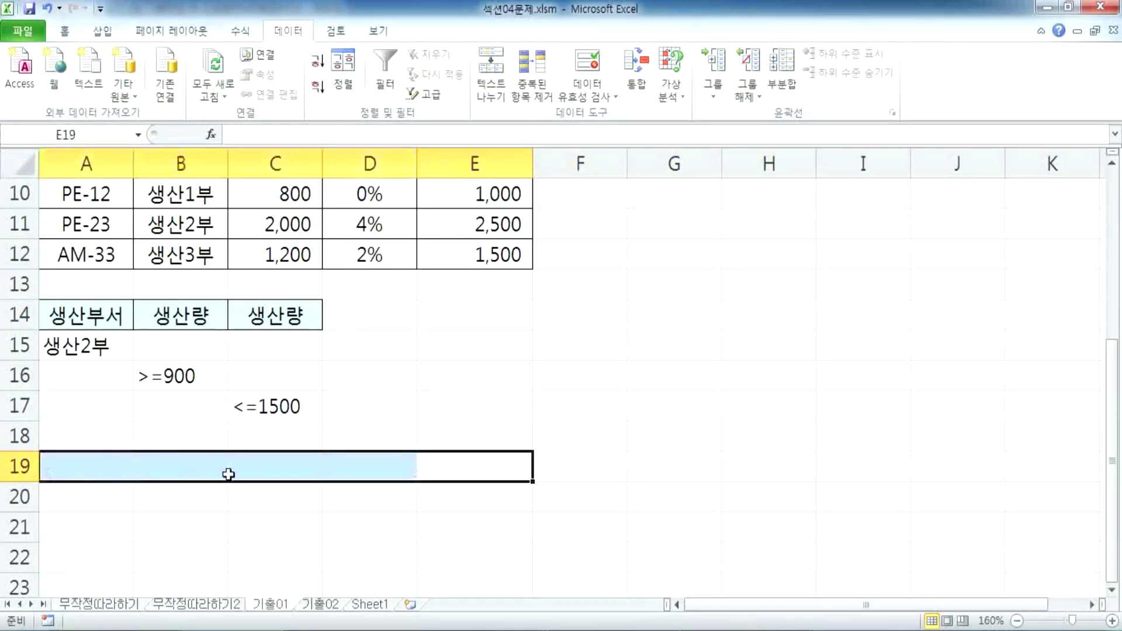
{"action": "left_click", "coordinate": [252, 400]}
{"action": "left_click_drag", "start_coordinate": [257, 390], "coordinate": [260, 375]}
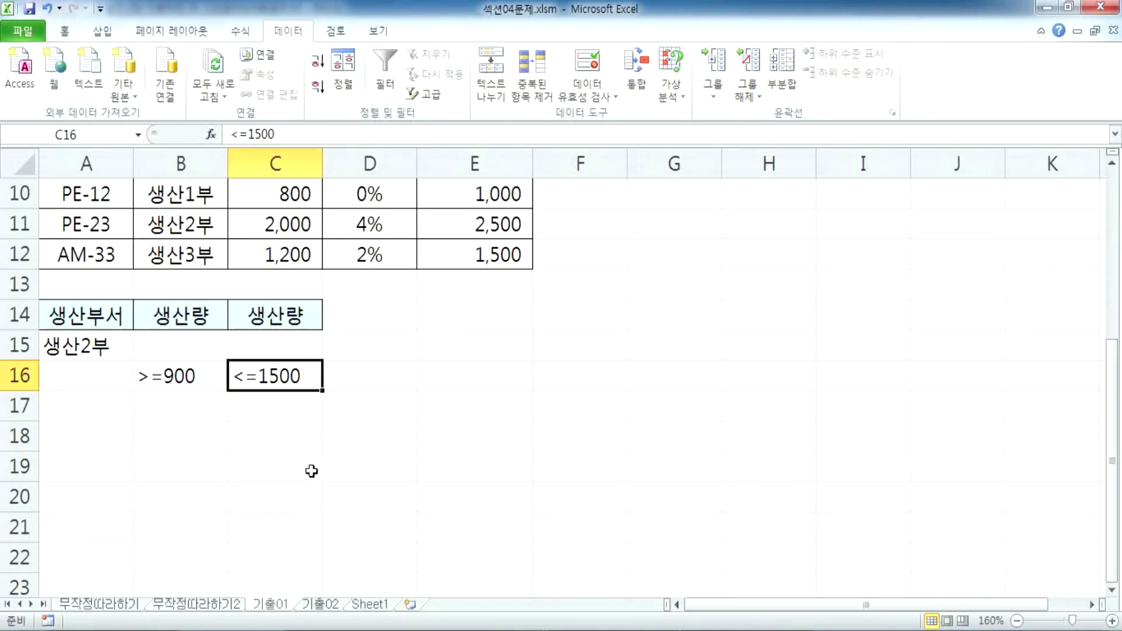
Open 그림판 (Paint) and draw a black number line with two tick marks labelled 9 and 15
{"action": "key", "text": "super"}
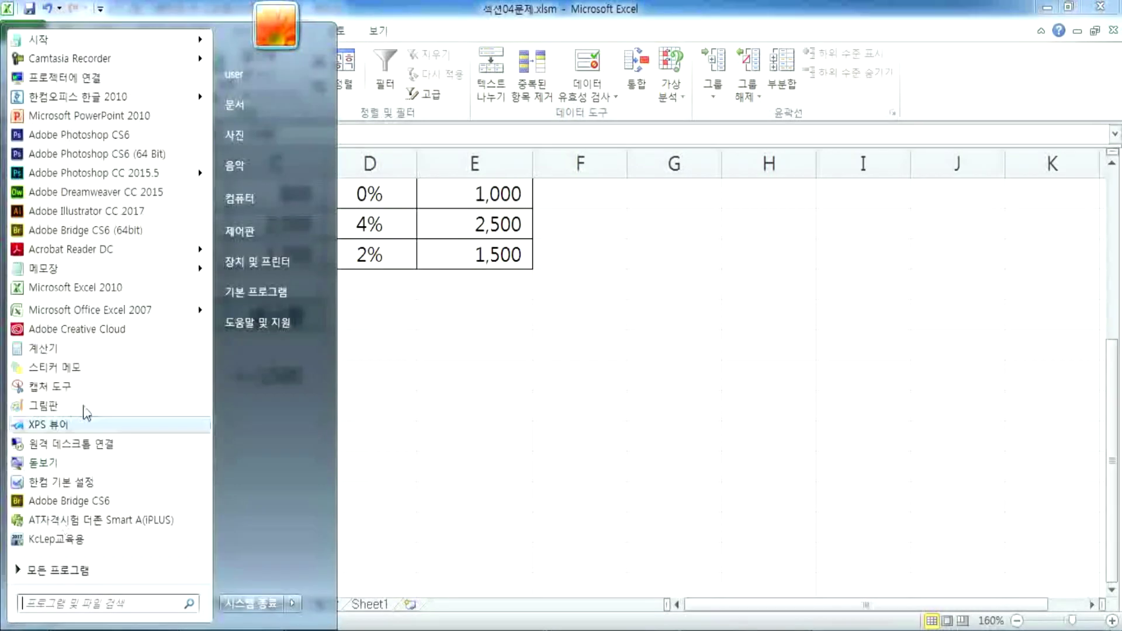
{"action": "left_click", "coordinate": [44, 406]}
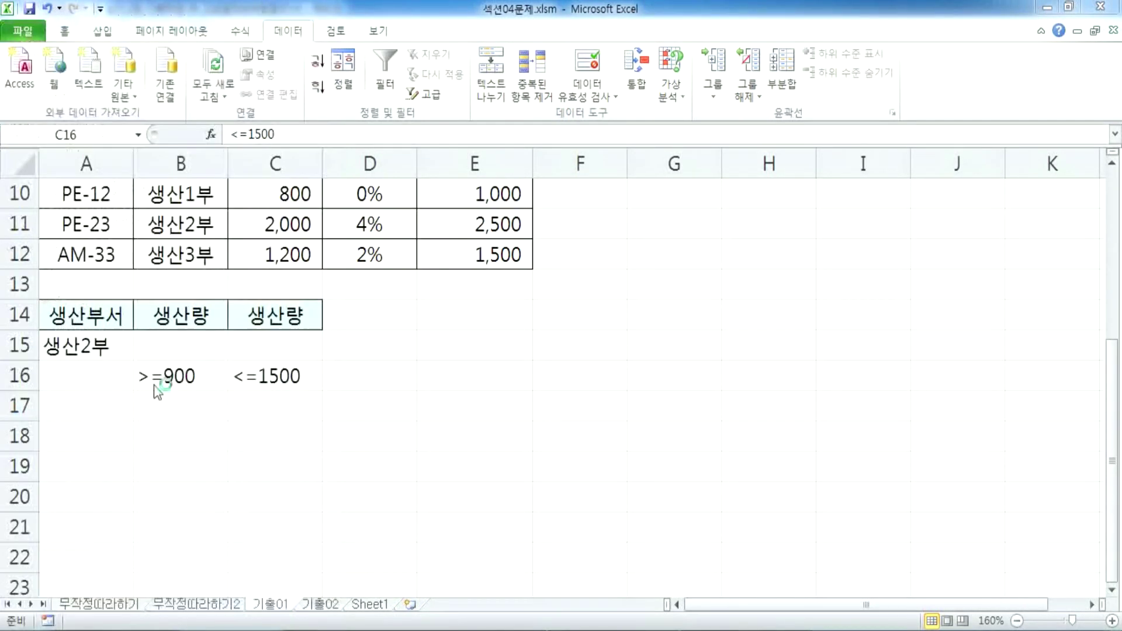
{"action": "left_click_drag", "start_coordinate": [234, 357], "coordinate": [739, 358]}
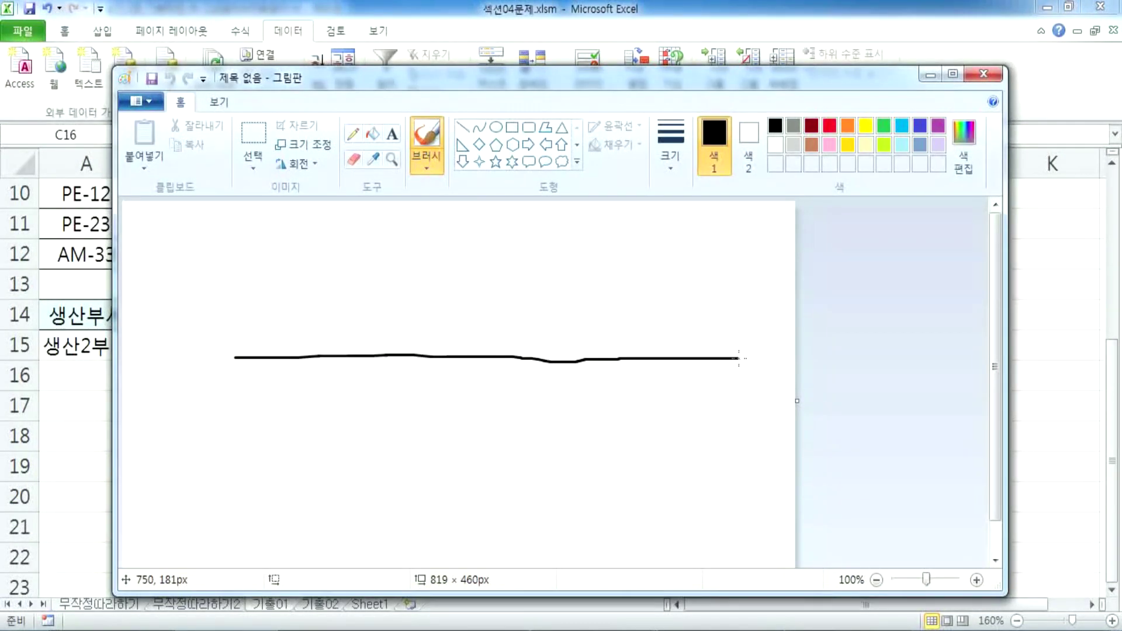
{"action": "left_click_drag", "start_coordinate": [354, 391], "coordinate": [325, 430]}
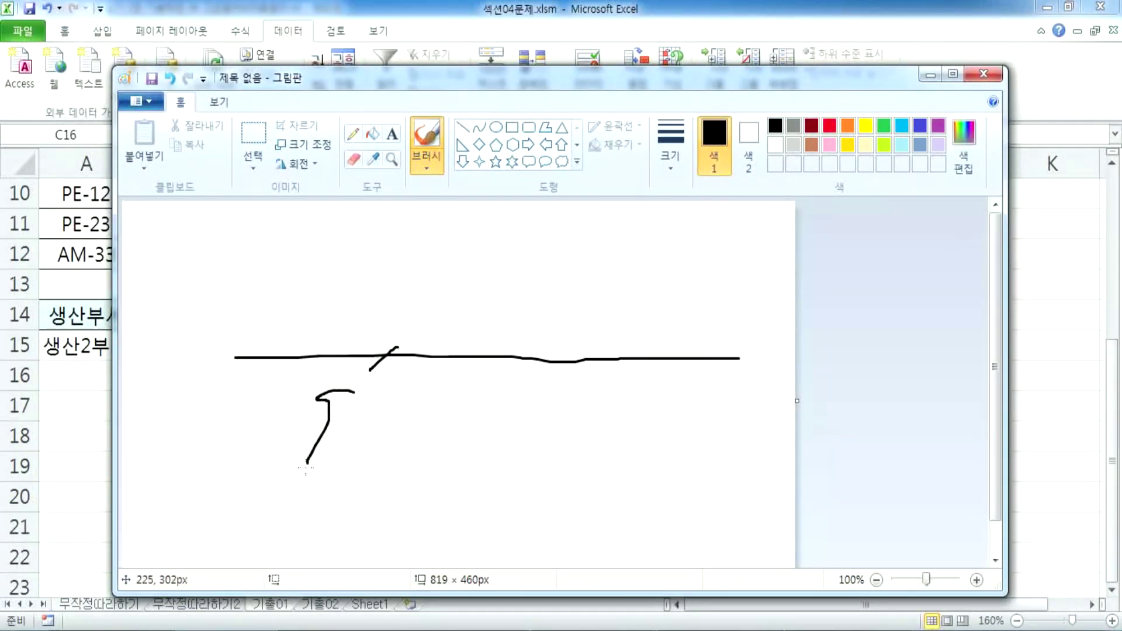
{"action": "left_click_drag", "start_coordinate": [582, 417], "coordinate": [588, 455]}
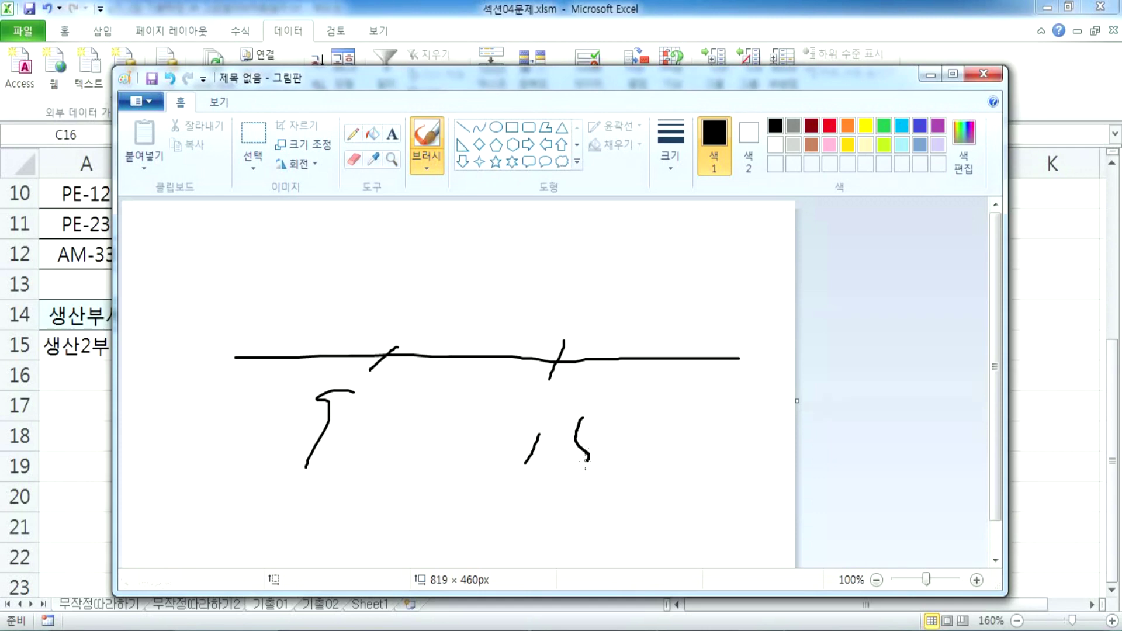
Draw a red arrow rising from the 9 mark and pointing right, with a red marker at its start
{"action": "left_click", "coordinate": [829, 126]}
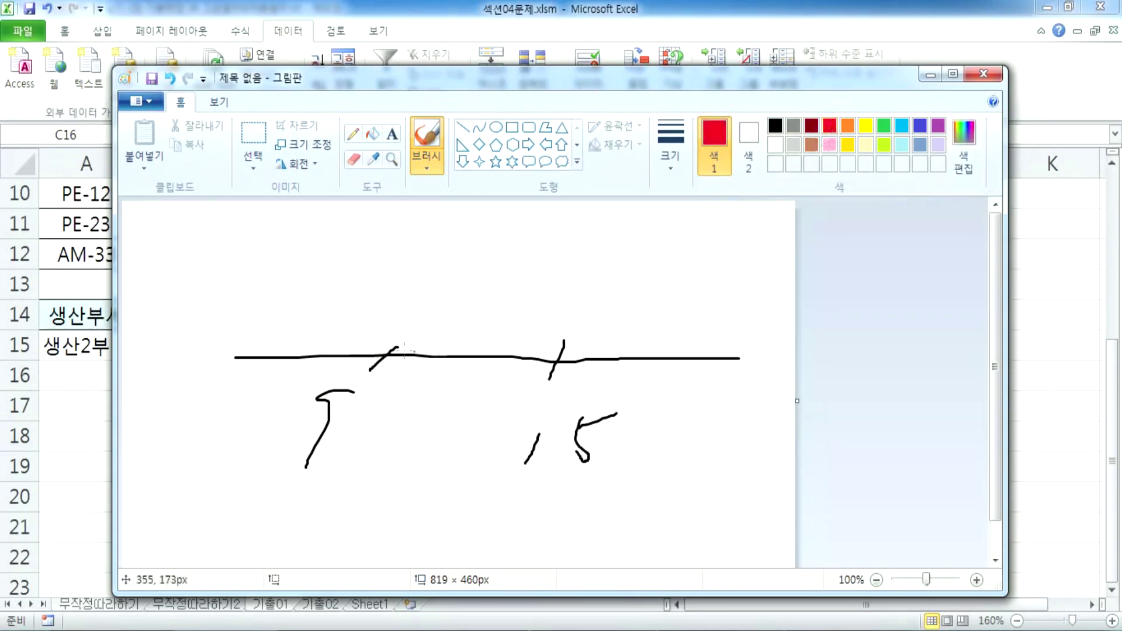
{"action": "mouse_move", "coordinate": [383, 359]}
{"action": "left_mouse_down"}
{"action": "mouse_move", "coordinate": [704, 276]}
{"action": "mouse_move", "coordinate": [664, 310]}
{"action": "left_mouse_up"}
{"action": "left_click_drag", "start_coordinate": [381, 343], "coordinate": [388, 353]}
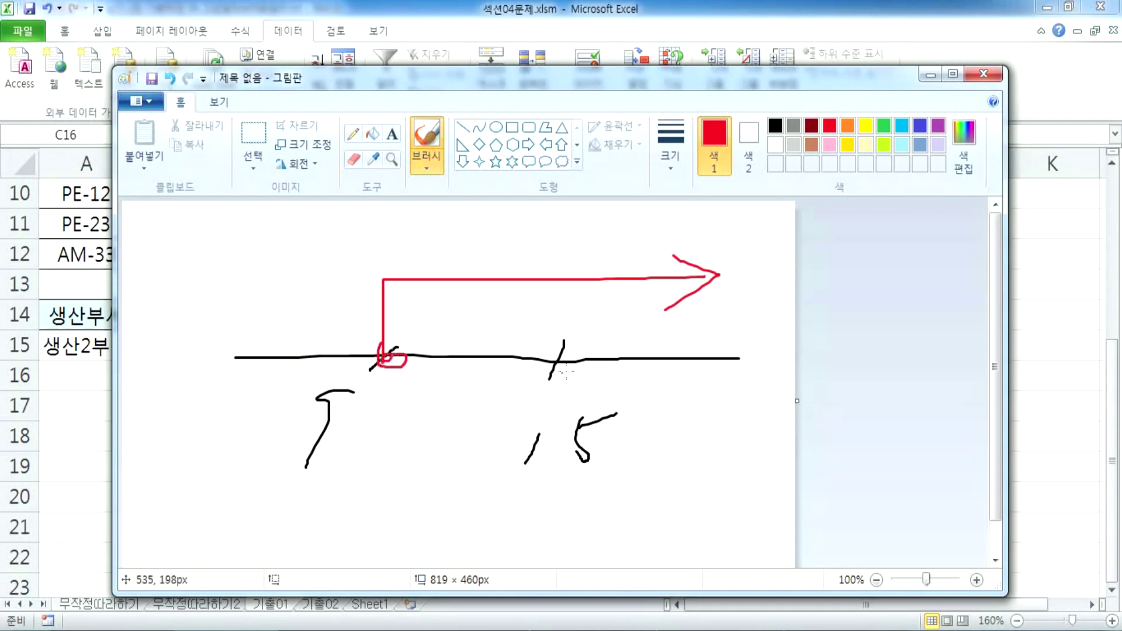
Draw a light blue arrow pointing left from the 15 mark and scribble dark red over the overlap of the two arrows
{"action": "left_click", "coordinate": [902, 126]}
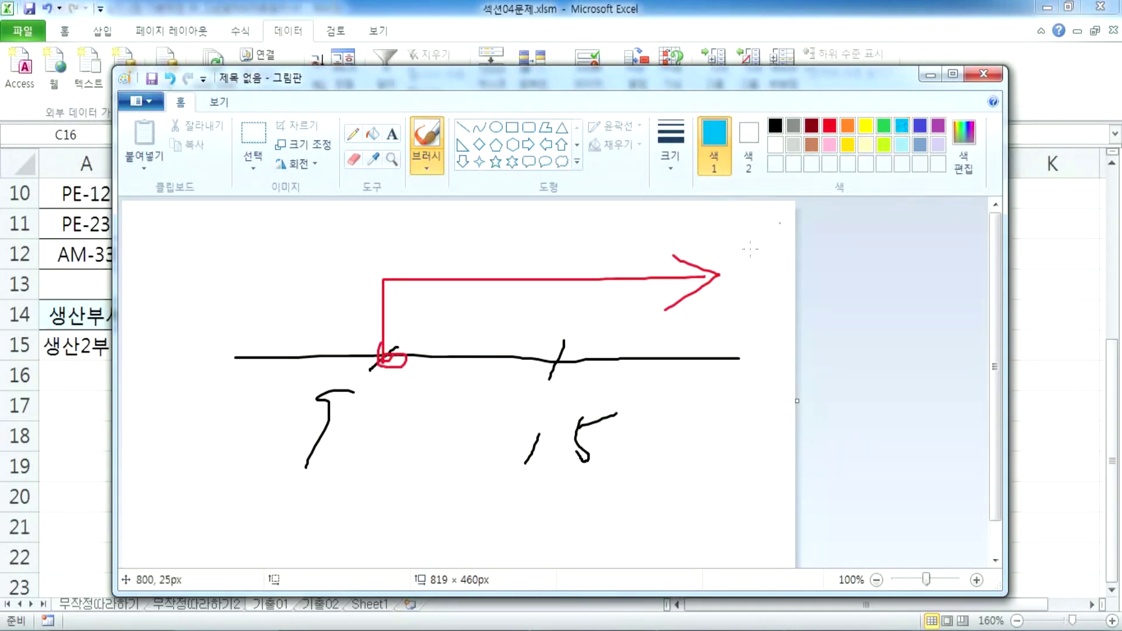
{"action": "mouse_move", "coordinate": [556, 347]}
{"action": "left_mouse_down"}
{"action": "mouse_move", "coordinate": [546, 269]}
{"action": "mouse_move", "coordinate": [290, 240]}
{"action": "mouse_move", "coordinate": [300, 271]}
{"action": "left_mouse_up"}
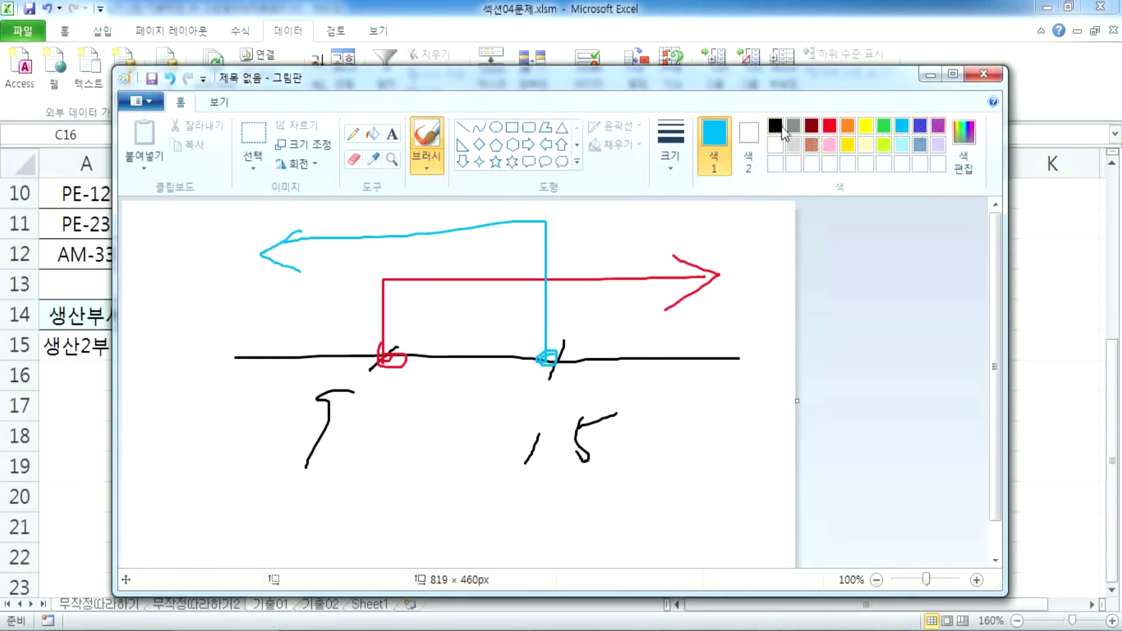
{"action": "left_click", "coordinate": [811, 126]}
{"action": "mouse_move", "coordinate": [398, 314]}
{"action": "left_mouse_down"}
{"action": "mouse_move", "coordinate": [408, 326]}
{"action": "mouse_move", "coordinate": [517, 301]}
{"action": "mouse_move", "coordinate": [398, 295]}
{"action": "mouse_move", "coordinate": [488, 281]}
{"action": "mouse_move", "coordinate": [433, 355]}
{"action": "mouse_move", "coordinate": [496, 302]}
{"action": "mouse_move", "coordinate": [421, 316]}
{"action": "left_mouse_up"}
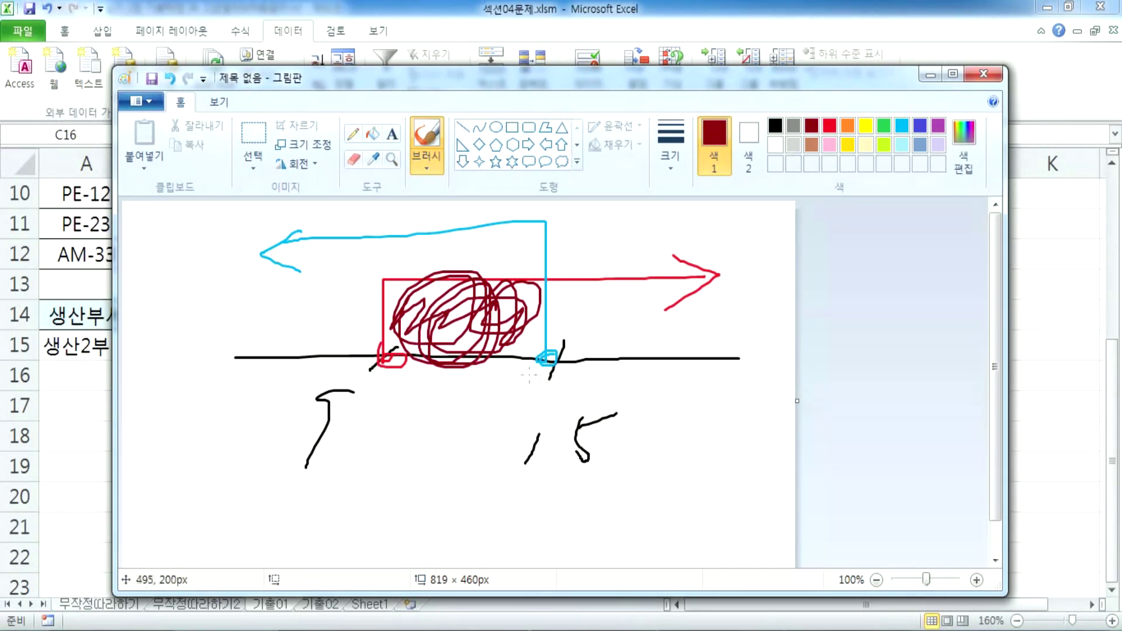
Move the <=1500 condition to C17 in Excel and circle the full extent of both arrows in dark red in Paint
{"action": "key", "text": "alt+Tab"}
{"action": "mouse_move", "coordinate": [280, 389]}
{"action": "left_mouse_down"}
{"action": "mouse_move", "coordinate": [344, 414]}
{"action": "mouse_move", "coordinate": [318, 418]}
{"action": "left_mouse_up"}
{"action": "key", "text": "alt+Tab"}
{"action": "mouse_move", "coordinate": [377, 358]}
{"action": "left_mouse_down"}
{"action": "mouse_move", "coordinate": [678, 289]}
{"action": "mouse_move", "coordinate": [756, 285]}
{"action": "left_mouse_up"}
{"action": "mouse_move", "coordinate": [494, 444]}
{"action": "left_mouse_down"}
{"action": "mouse_move", "coordinate": [185, 305]}
{"action": "mouse_move", "coordinate": [306, 375]}
{"action": "mouse_move", "coordinate": [645, 374]}
{"action": "left_mouse_up"}
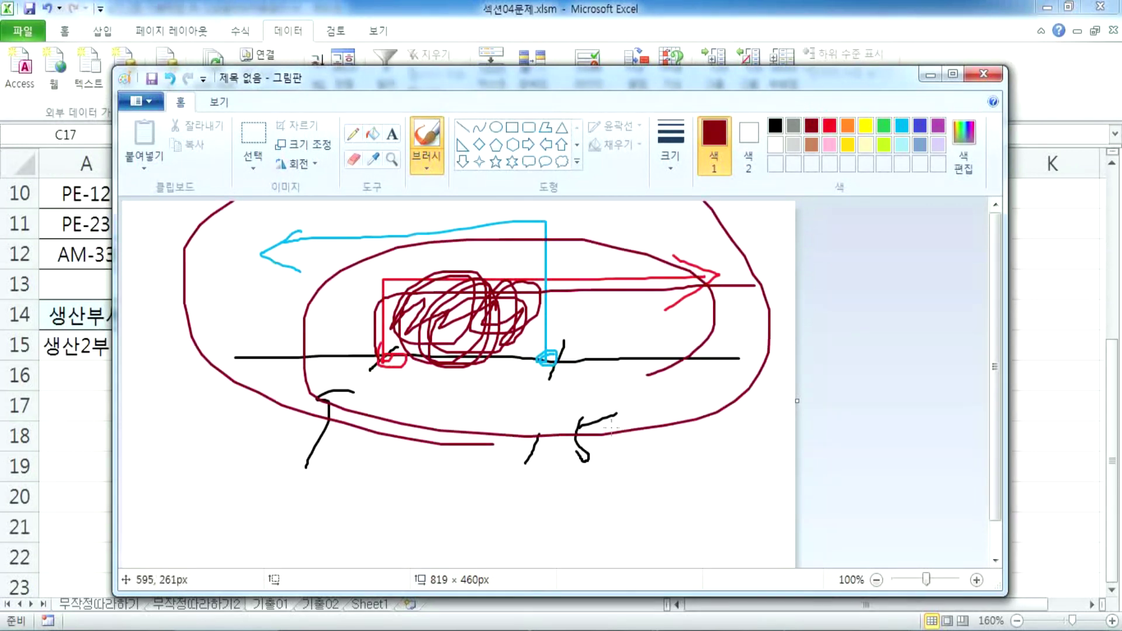
{"action": "mouse_move", "coordinate": [459, 298]}
{"action": "left_mouse_down"}
{"action": "mouse_move", "coordinate": [431, 304]}
{"action": "mouse_move", "coordinate": [438, 317]}
{"action": "mouse_move", "coordinate": [410, 317]}
{"action": "left_mouse_up"}
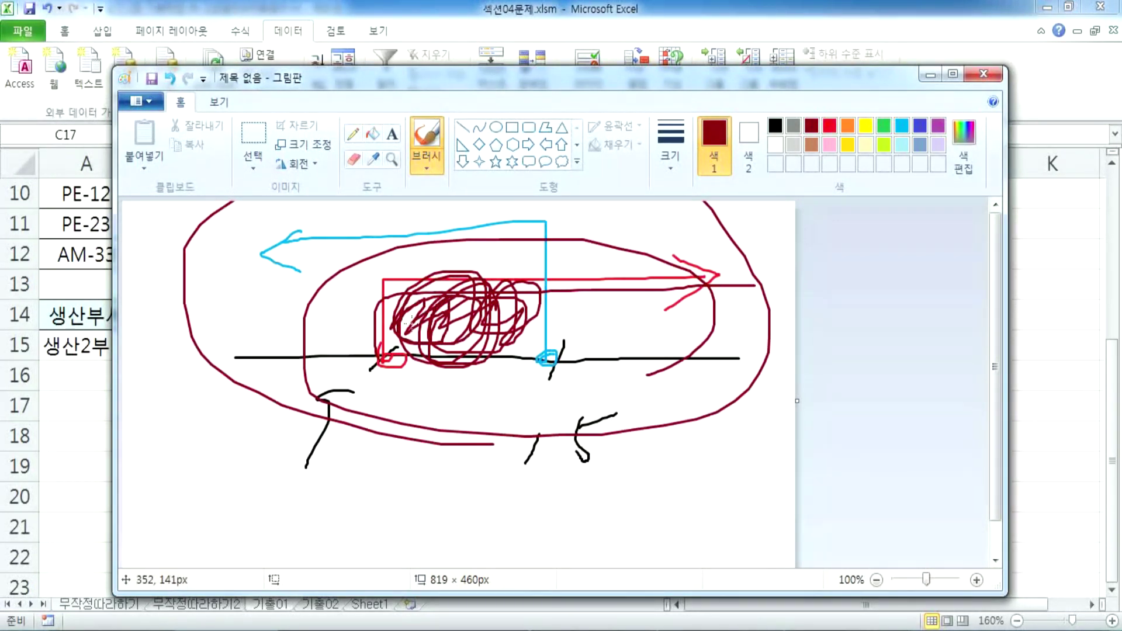
Switch to Excel and move the <=1500 condition from C17 back to C16
{"action": "key", "text": "alt+Tab"}
{"action": "left_click_drag", "start_coordinate": [272, 390], "coordinate": [277, 374]}
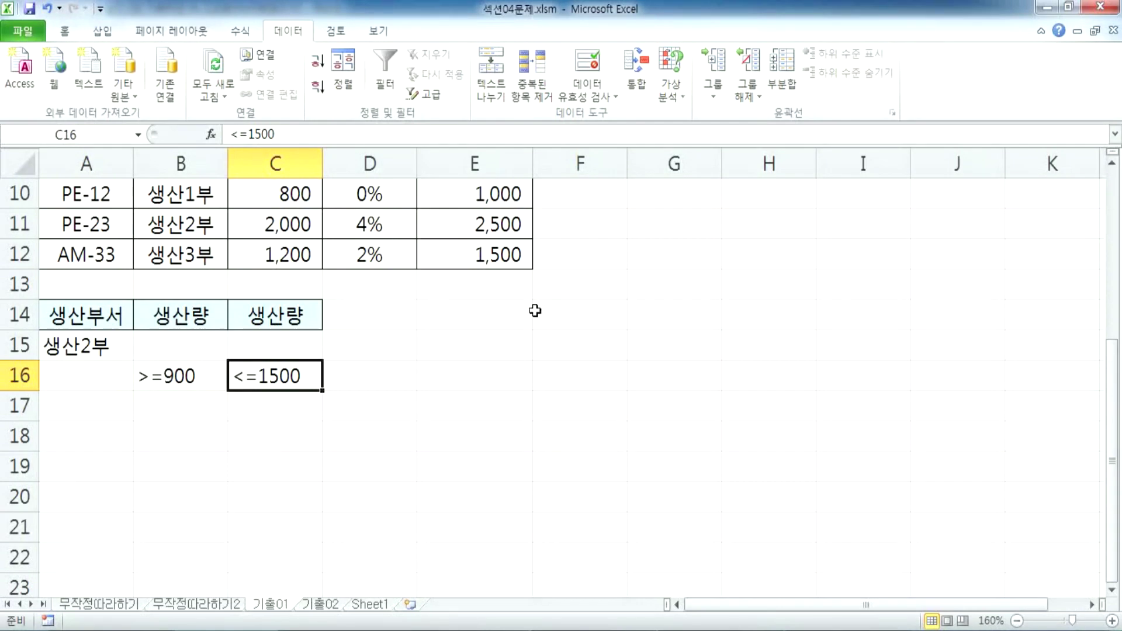
Examine the 퇴직금 정산 내역 example on the 무작정따라하기2 sheet, comparing its row 3 headers with the extracted output in row 20
{"action": "scroll", "coordinate": [491, 323], "scroll_direction": "down", "scroll_amount": 1}
{"action": "left_click", "coordinate": [77, 348]}
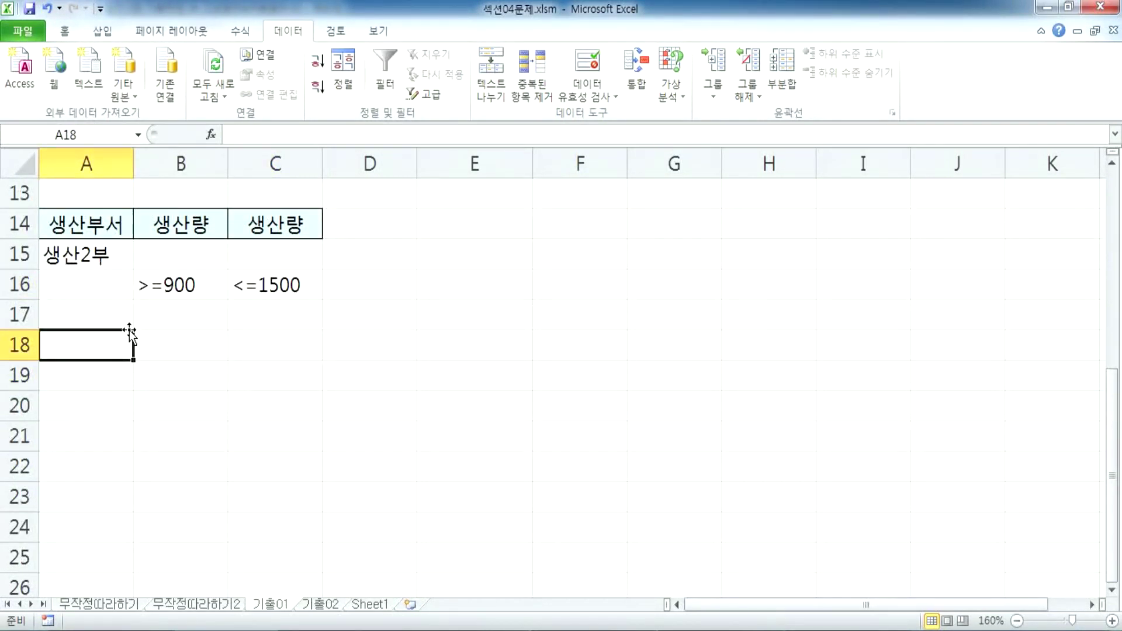
{"action": "scroll", "coordinate": [129, 331], "scroll_direction": "up", "scroll_amount": 4}
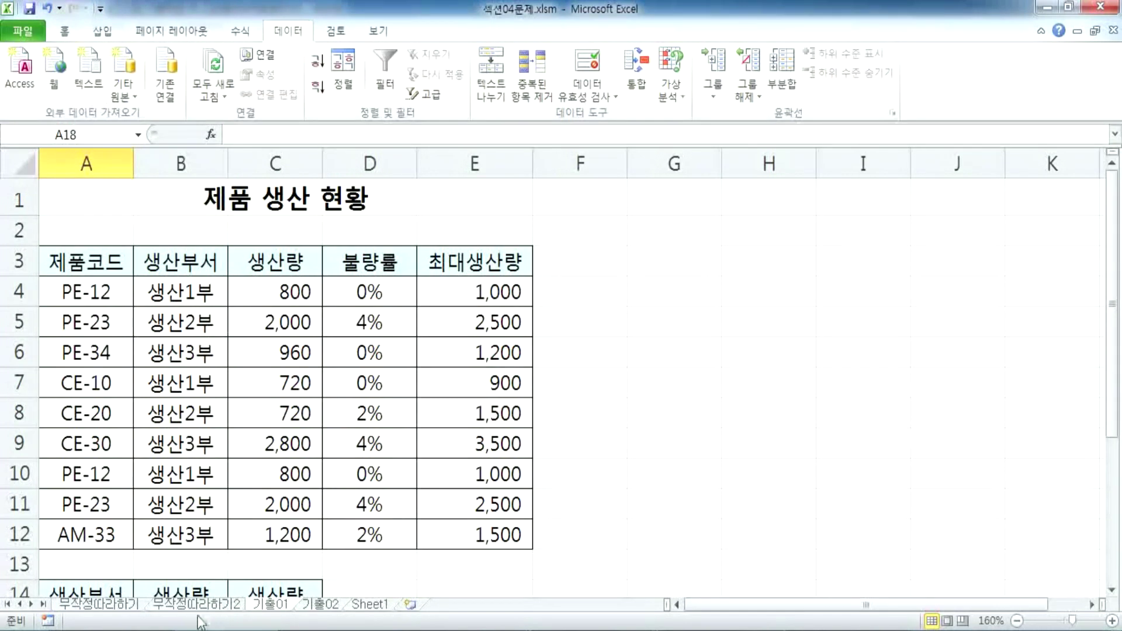
{"action": "left_click", "coordinate": [174, 606]}
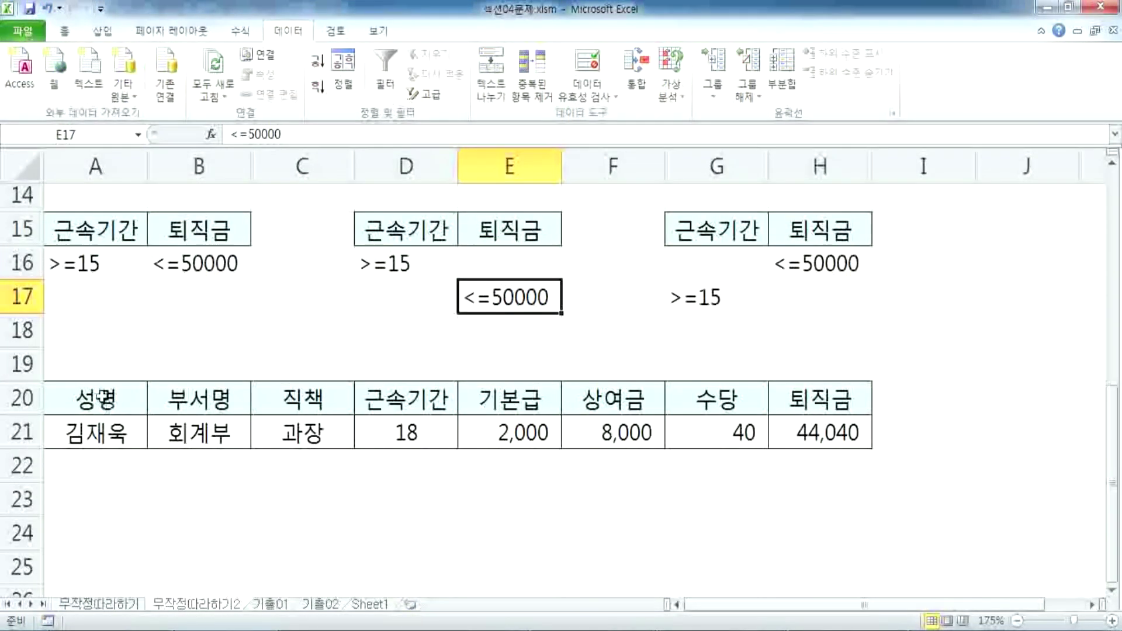
{"action": "scroll", "coordinate": [105, 405], "scroll_direction": "up", "scroll_amount": 1}
{"action": "scroll", "coordinate": [298, 383], "scroll_direction": "up", "scroll_amount": 2}
{"action": "scroll", "coordinate": [188, 336], "scroll_direction": "down", "scroll_amount": 3}
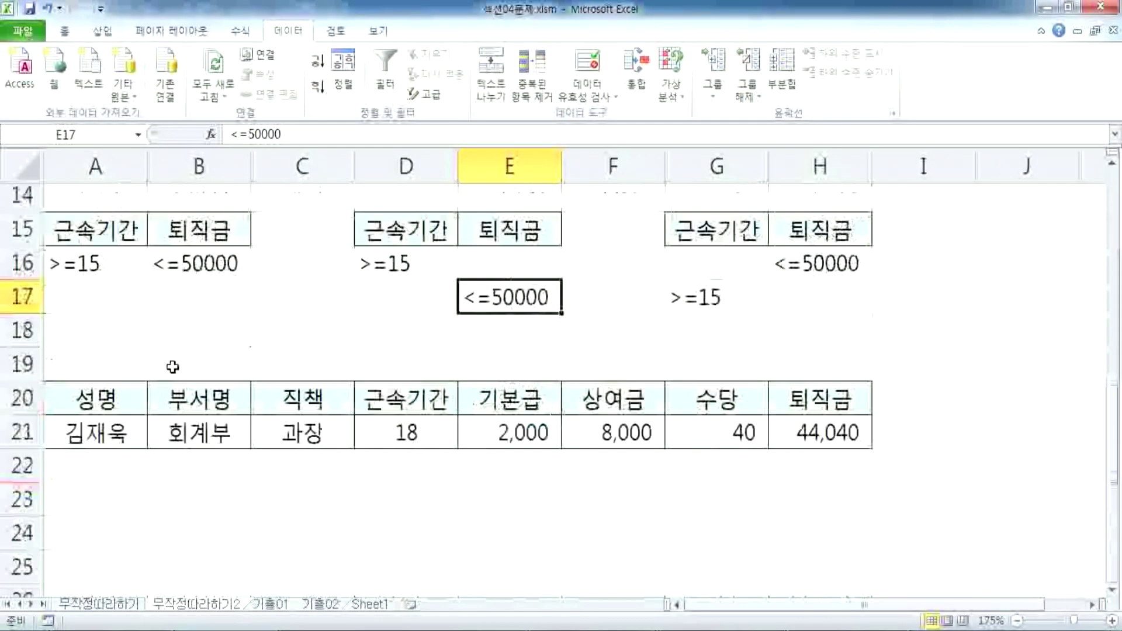
{"action": "left_click", "coordinate": [65, 364]}
{"action": "scroll", "coordinate": [66, 364], "scroll_direction": "up", "scroll_amount": 5}
{"action": "left_click_drag", "start_coordinate": [85, 280], "coordinate": [794, 251]}
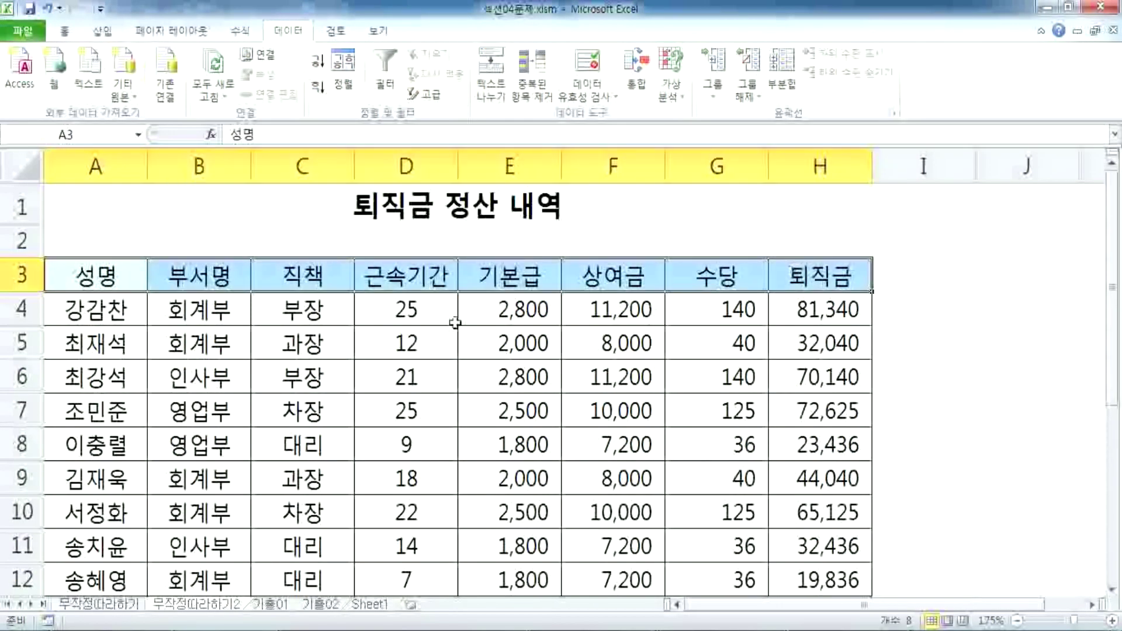
{"action": "scroll", "coordinate": [343, 446], "scroll_direction": "down", "scroll_amount": 5}
On the 기출01 sheet, copy the headers 제품코드, 생산부서, 생산량 and 불량률 from A3:D3 to A18
{"action": "left_click", "coordinate": [279, 603]}
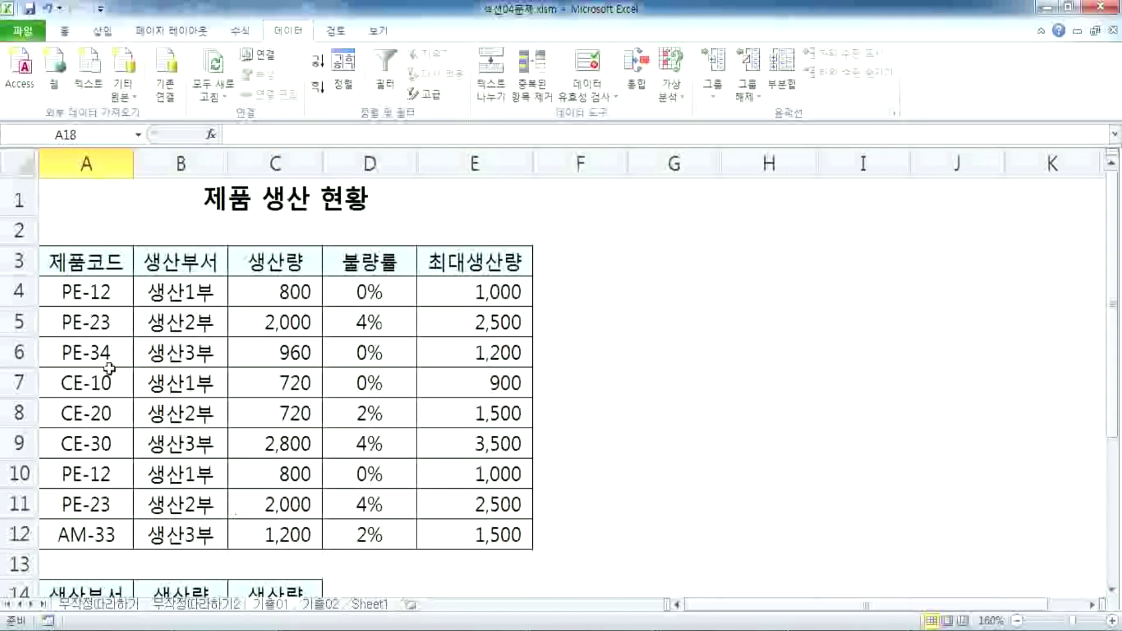
{"action": "left_click_drag", "start_coordinate": [70, 269], "coordinate": [370, 252]}
{"action": "key", "text": "ctrl+c"}
{"action": "scroll", "coordinate": [327, 266], "scroll_direction": "down", "scroll_amount": 2}
{"action": "scroll", "coordinate": [316, 280], "scroll_direction": "up", "scroll_amount": 2}
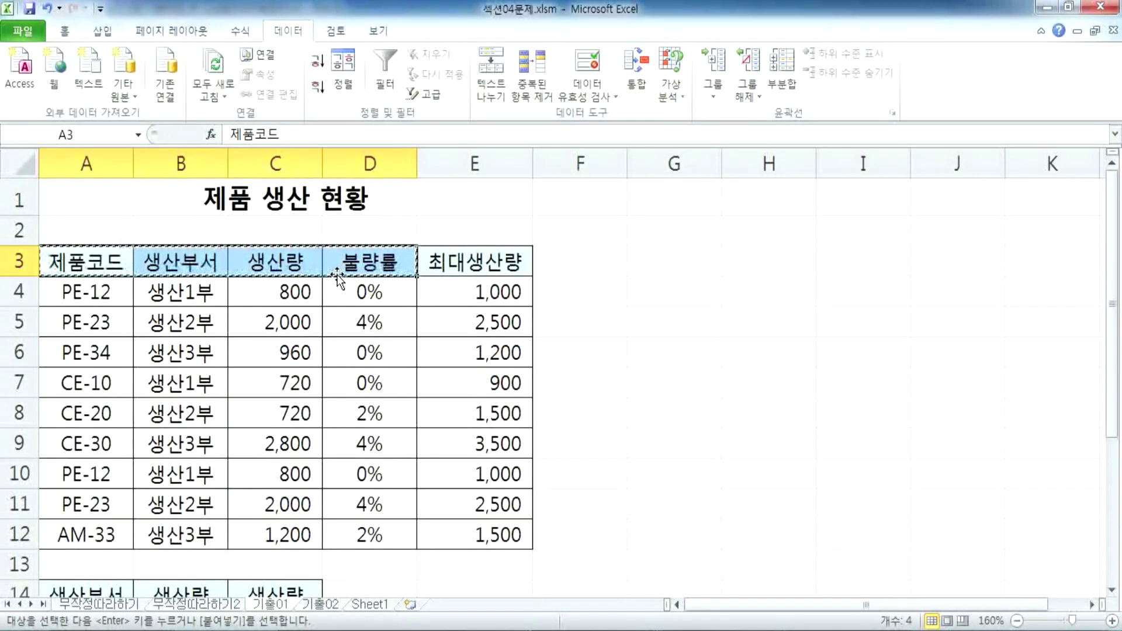
{"action": "scroll", "coordinate": [220, 338], "scroll_direction": "down", "scroll_amount": 3}
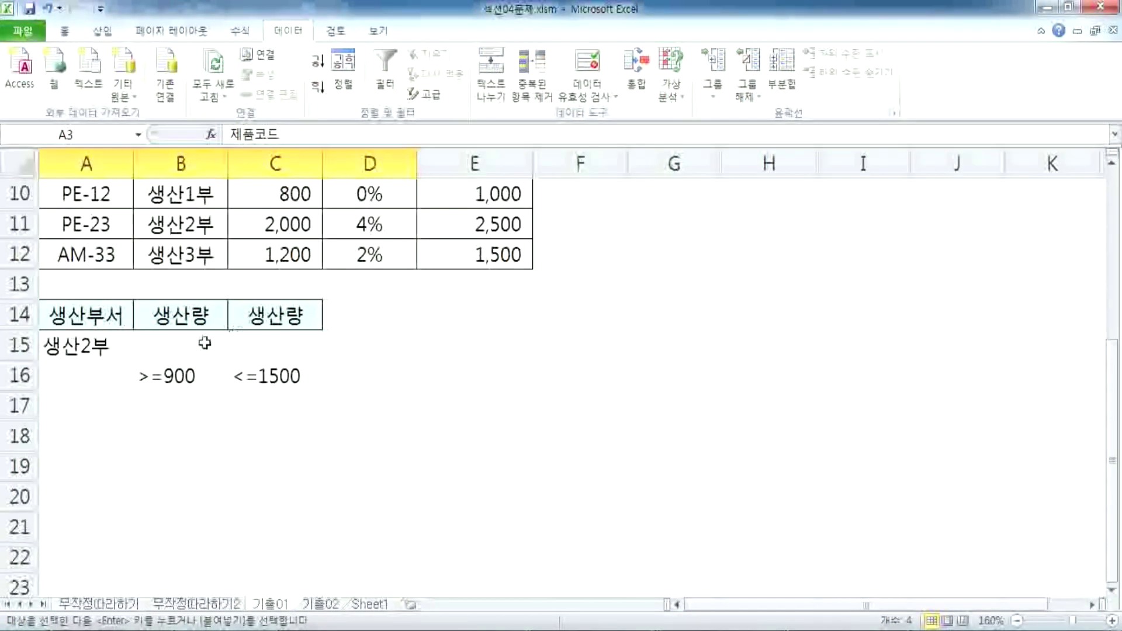
{"action": "left_click", "coordinate": [83, 432]}
{"action": "key", "text": "ctrl+v"}
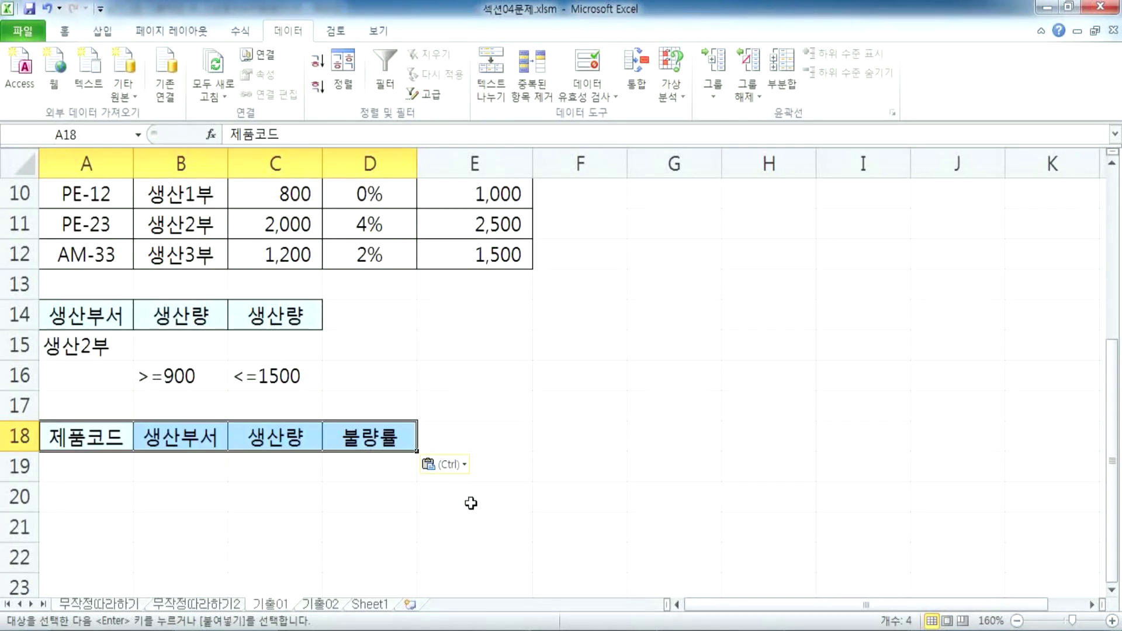
{"action": "left_click", "coordinate": [56, 449]}
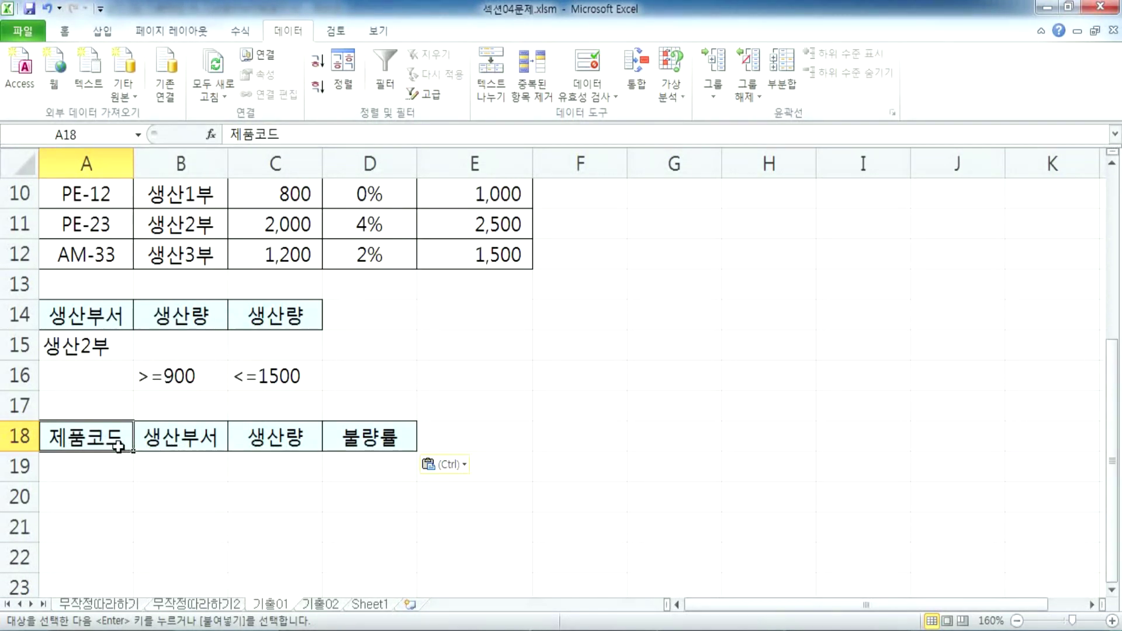
{"action": "scroll", "coordinate": [123, 444], "scroll_direction": "up", "scroll_amount": 3}
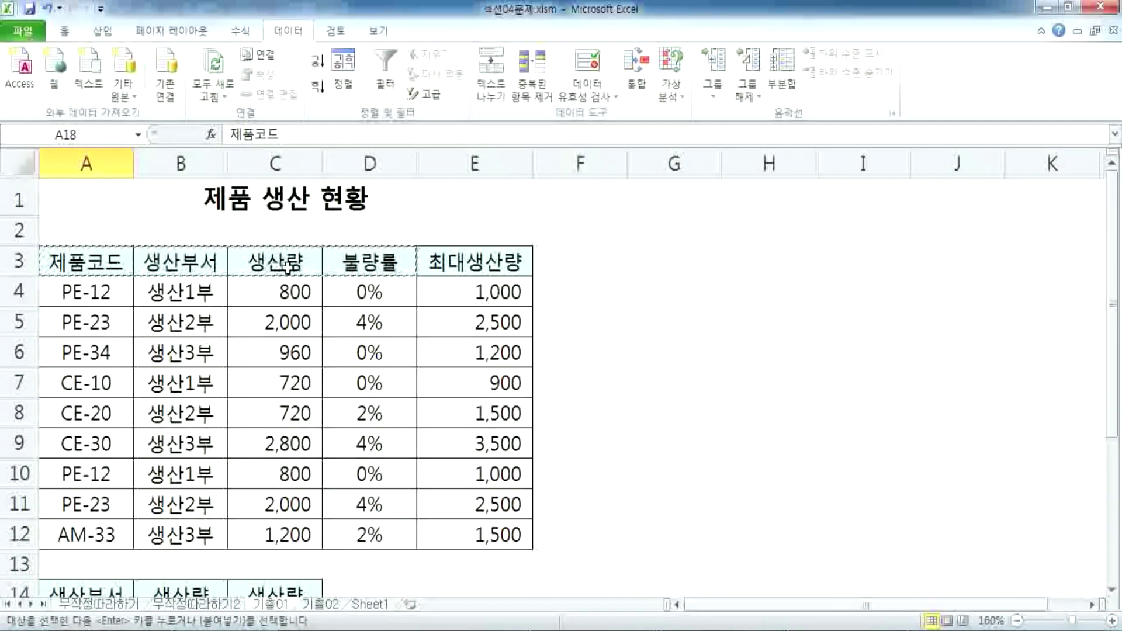
{"action": "left_click", "coordinate": [290, 348]}
{"action": "type", "text": "`"}
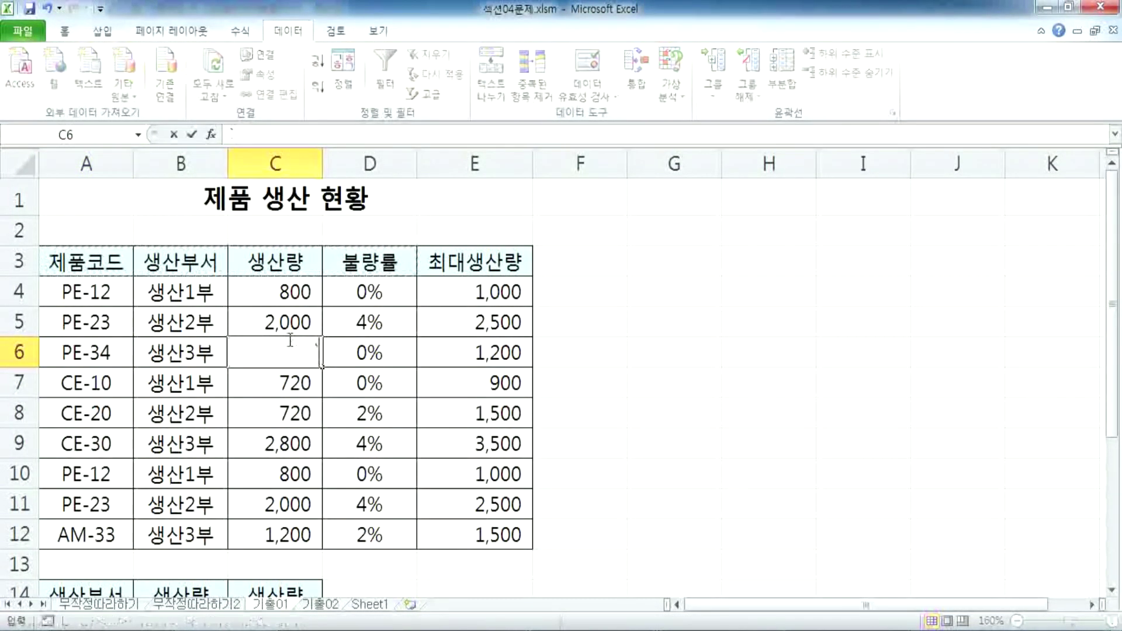
{"action": "key", "text": "BackSpace"}
{"action": "type", "text": "960"}
{"action": "key", "text": "Return"}
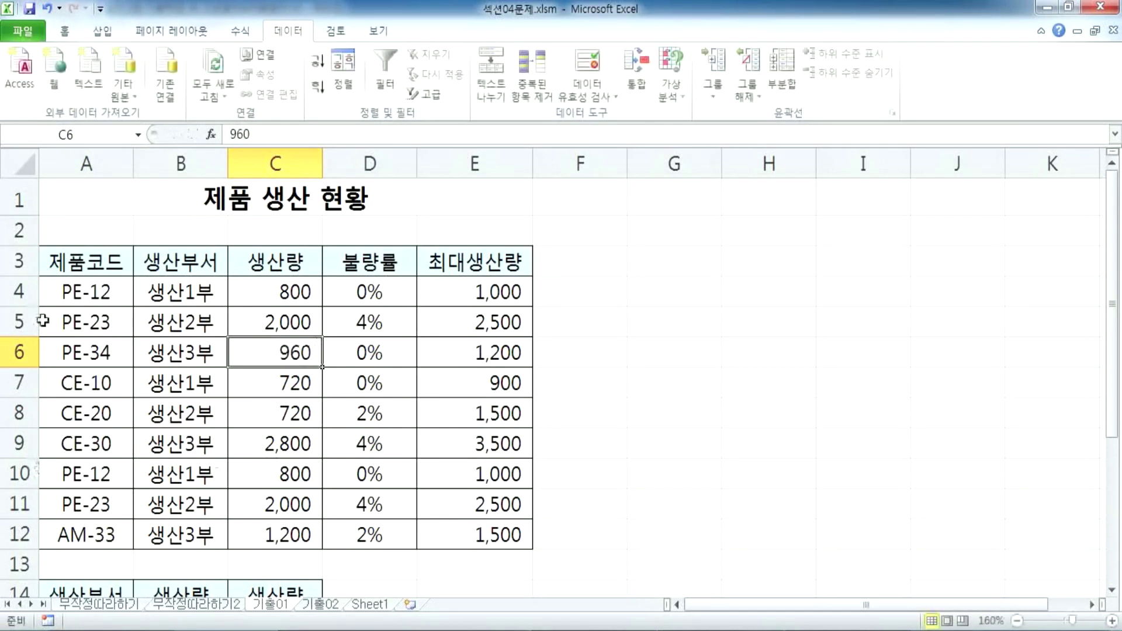
Examine the criteria range A14:C16 and the output headers in A18:D18 against the 제품 생산 현황 table
{"action": "scroll", "coordinate": [316, 333], "scroll_direction": "down", "scroll_amount": 3}
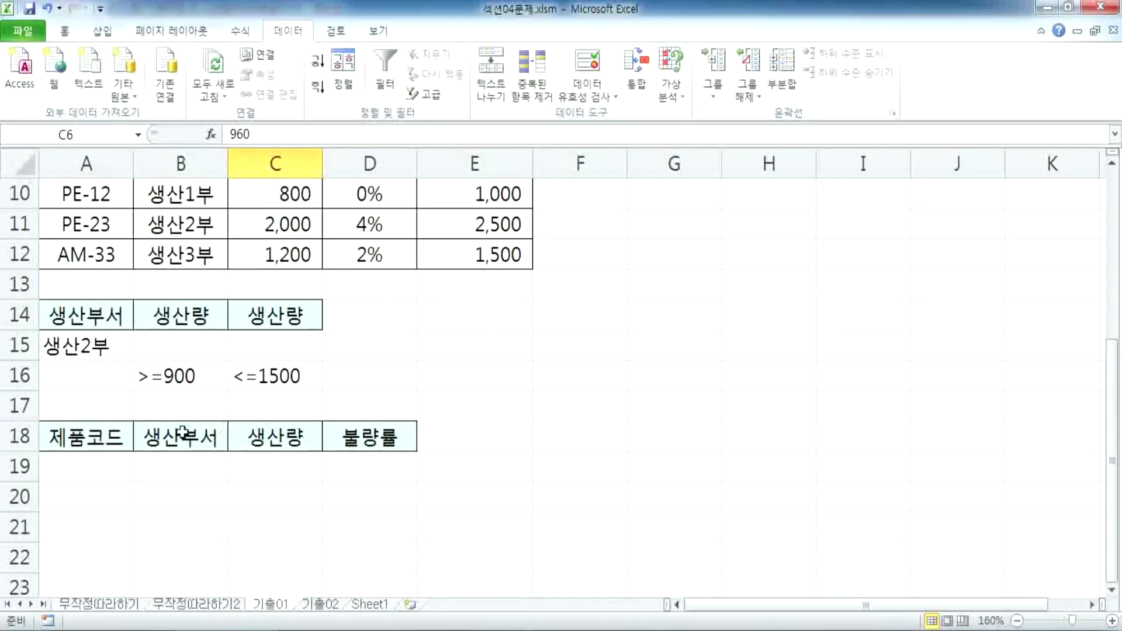
{"action": "scroll", "coordinate": [116, 380], "scroll_direction": "up", "scroll_amount": 3}
{"action": "scroll", "coordinate": [99, 477], "scroll_direction": "down", "scroll_amount": 2}
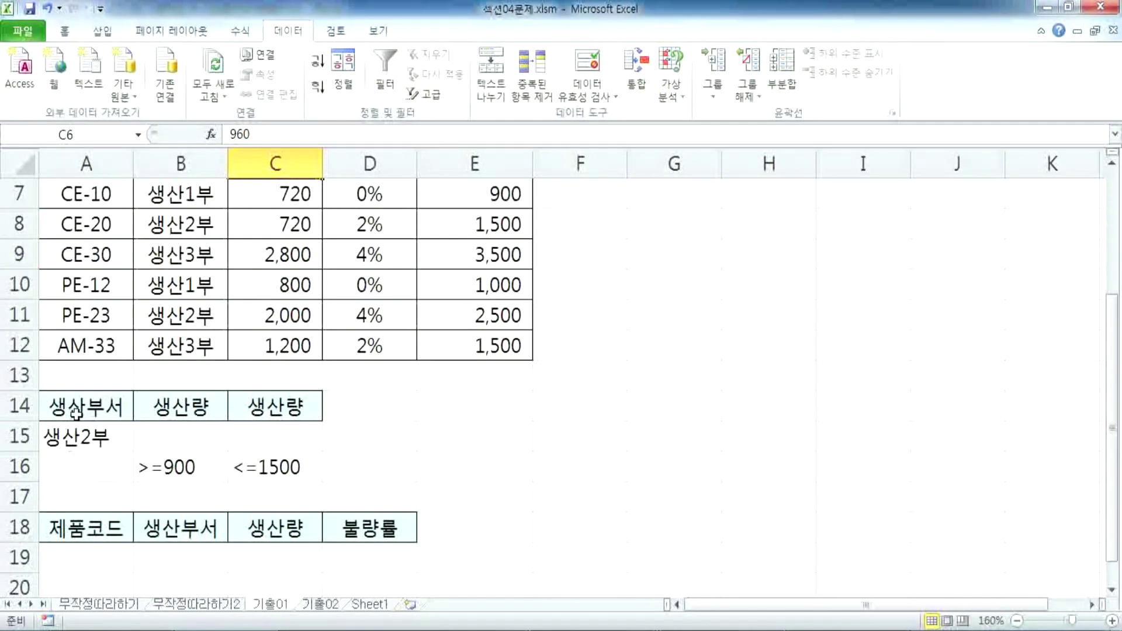
{"action": "scroll", "coordinate": [132, 416], "scroll_direction": "down", "scroll_amount": 1}
{"action": "left_click_drag", "start_coordinate": [65, 438], "coordinate": [350, 436]}
{"action": "scroll", "coordinate": [65, 420], "scroll_direction": "down", "scroll_amount": 2}
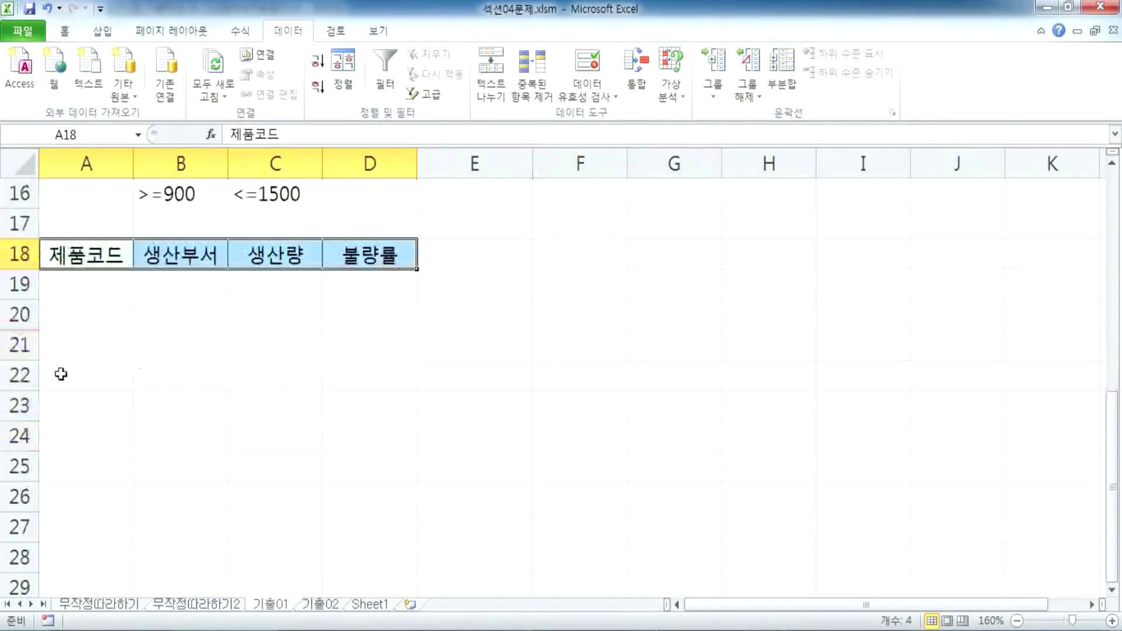
{"action": "left_click", "coordinate": [58, 320]}
{"action": "scroll", "coordinate": [56, 316], "scroll_direction": "up", "scroll_amount": 1}
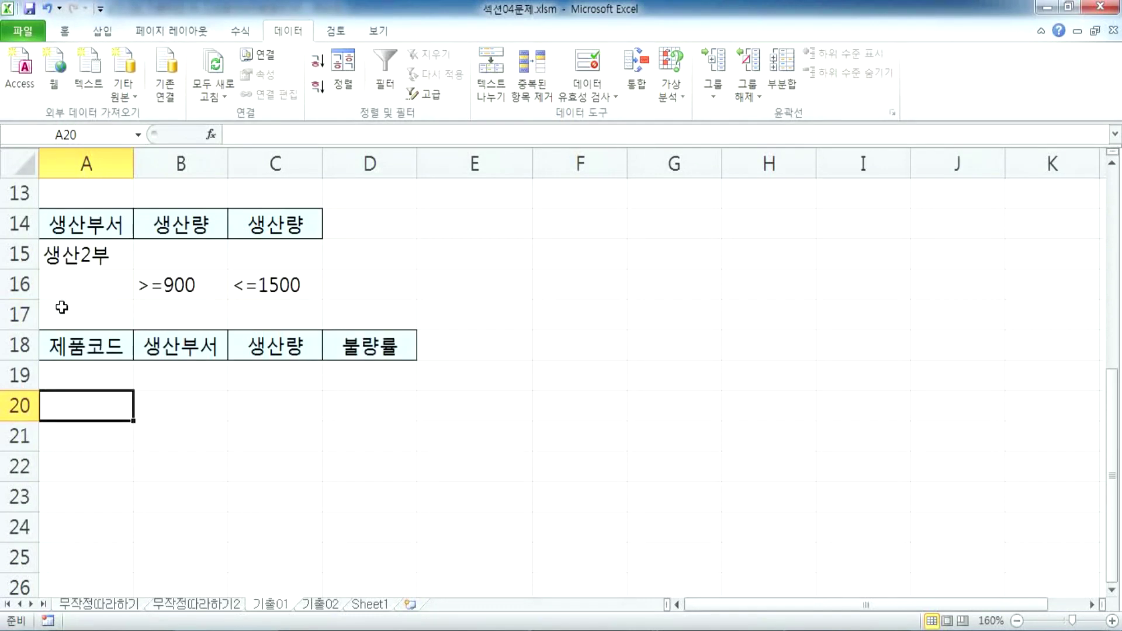
{"action": "left_click_drag", "start_coordinate": [60, 345], "coordinate": [342, 339]}
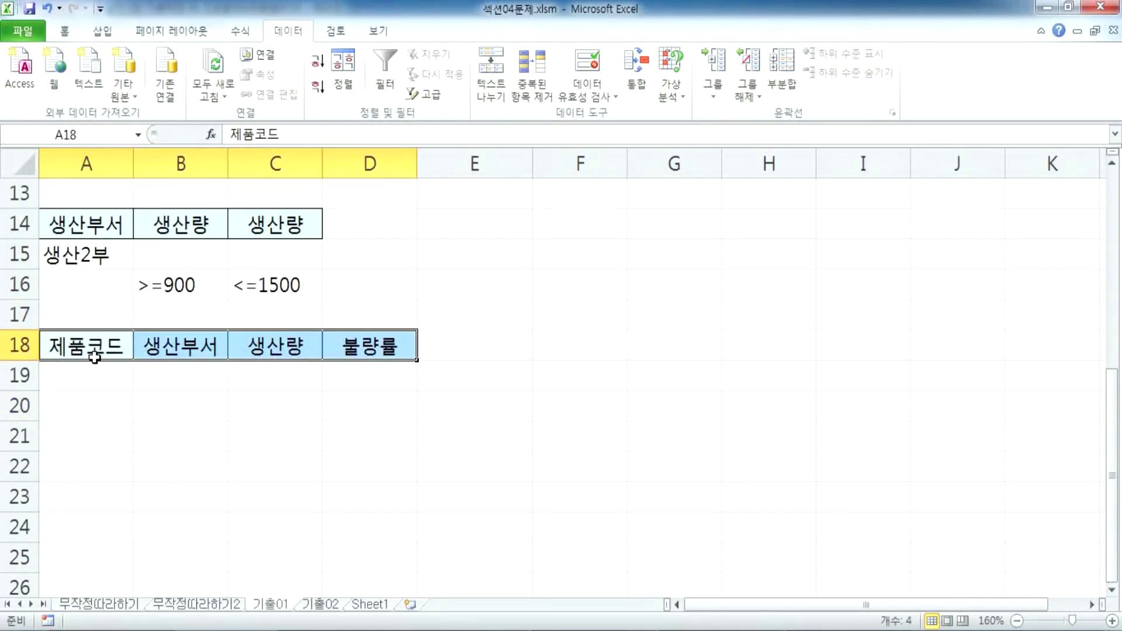
Start an advanced filter on the A3:E12 list that copies to another location, with A14:C16 as the criteria range
{"action": "scroll", "coordinate": [97, 356], "scroll_direction": "up", "scroll_amount": 4}
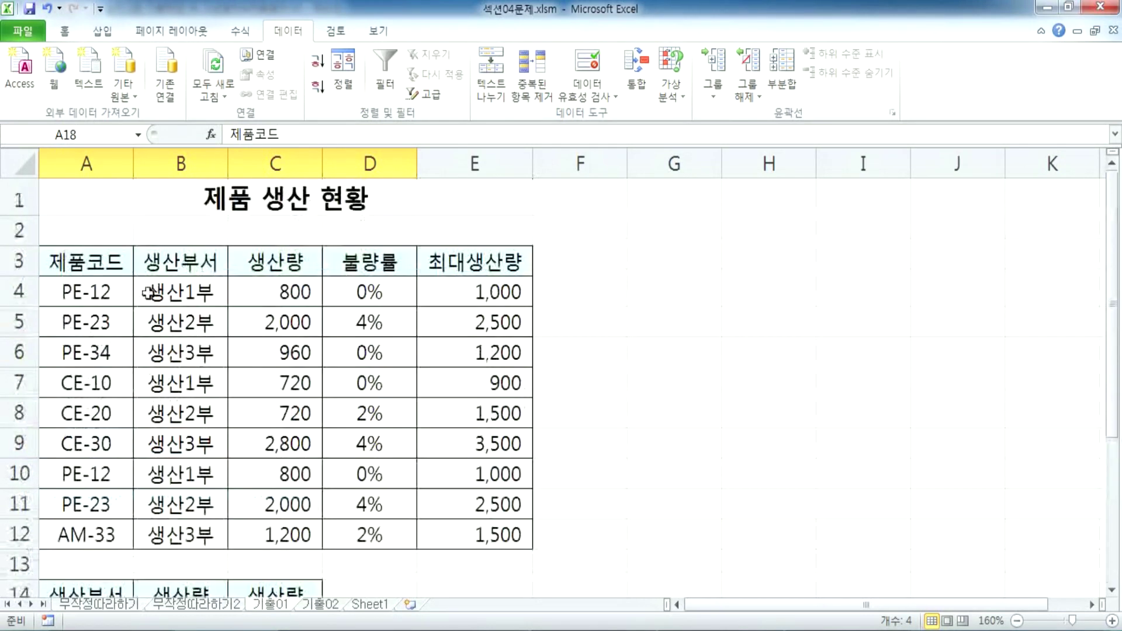
{"action": "left_click", "coordinate": [147, 293]}
{"action": "scroll", "coordinate": [206, 309], "scroll_direction": "down", "scroll_amount": 1, "text": "ctrl"}
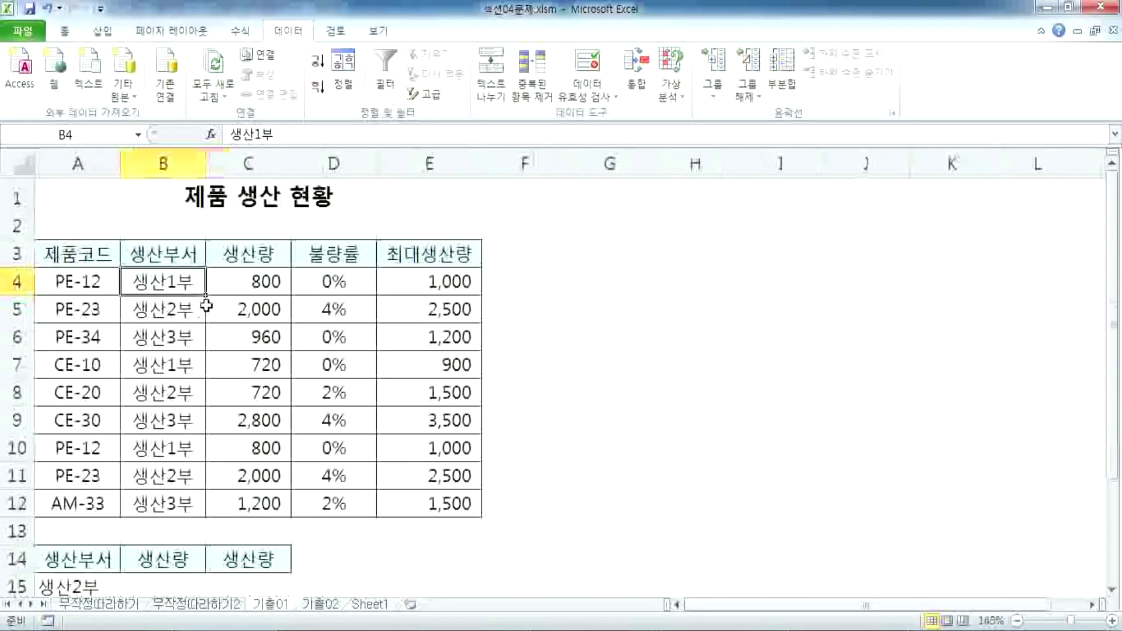
{"action": "left_click", "coordinate": [432, 98]}
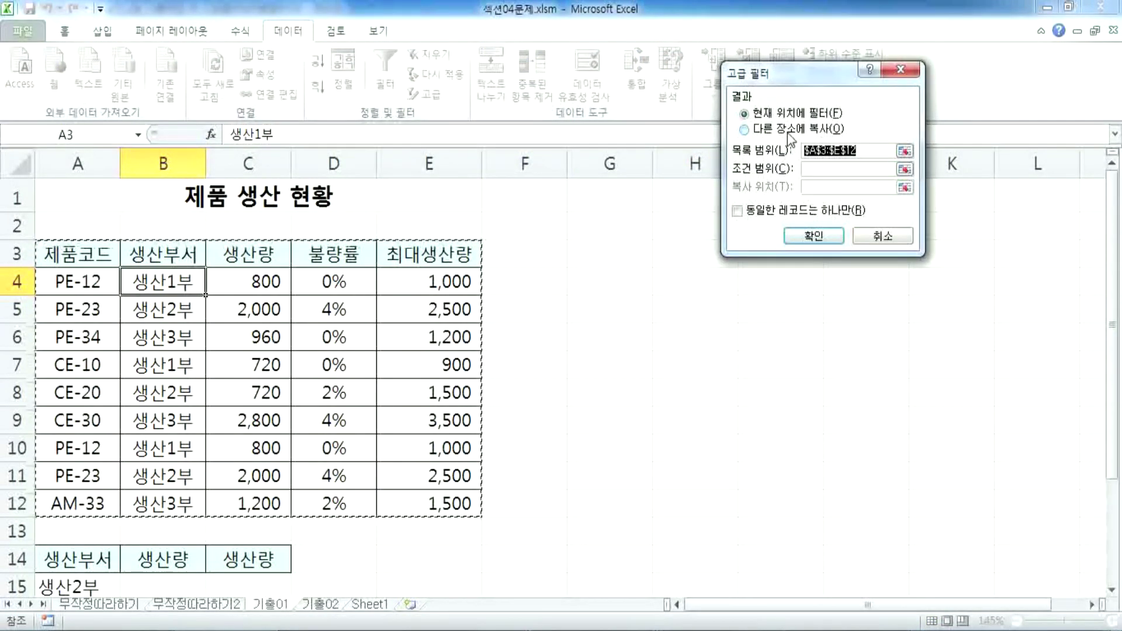
{"action": "left_click", "coordinate": [788, 134]}
{"action": "left_click", "coordinate": [807, 170]}
{"action": "scroll", "coordinate": [225, 375], "scroll_direction": "down", "scroll_amount": 3}
{"action": "left_click_drag", "start_coordinate": [81, 305], "coordinate": [252, 353]}
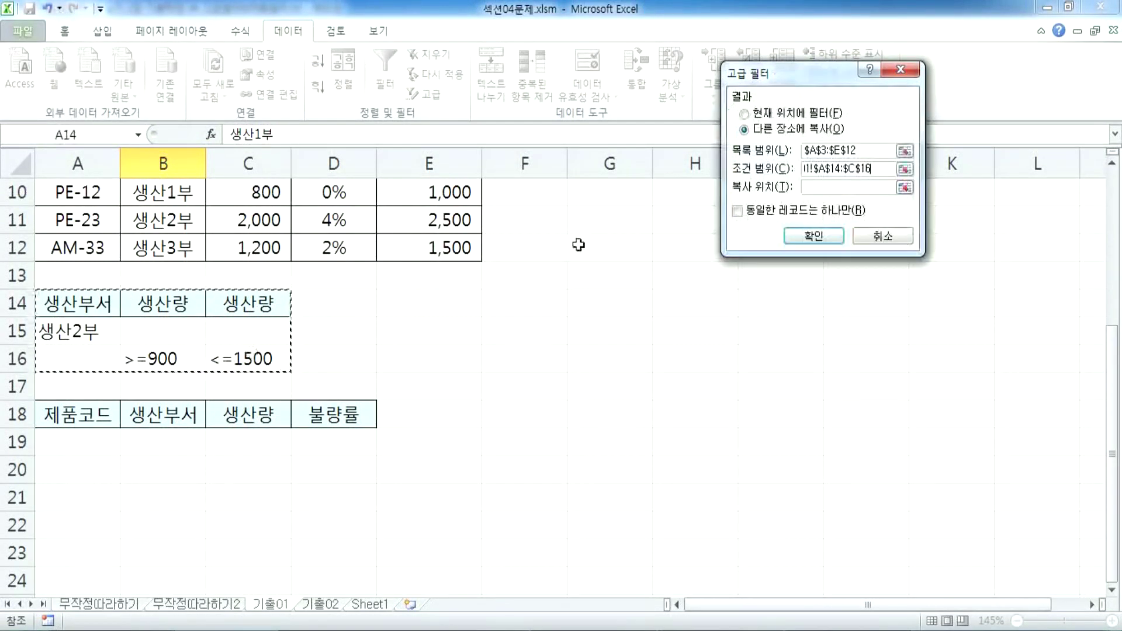
Set the advanced filter's copy destination to the headers in A18:D18 and run the filter
{"action": "left_click", "coordinate": [812, 186]}
{"action": "scroll", "coordinate": [234, 357], "scroll_direction": "down", "scroll_amount": 2}
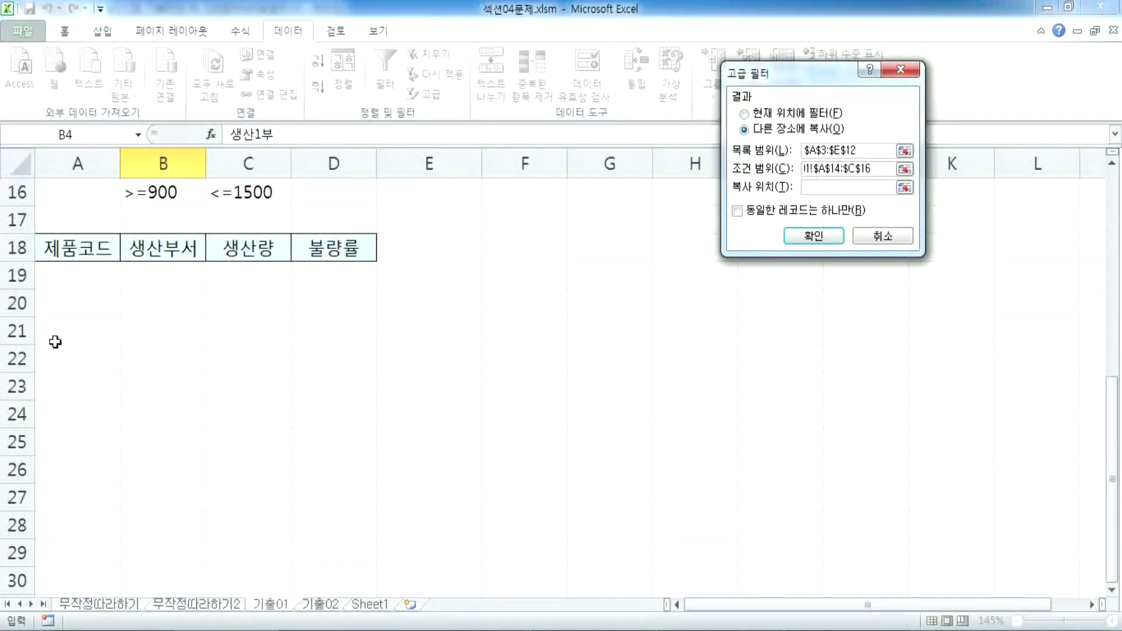
{"action": "left_click", "coordinate": [73, 331]}
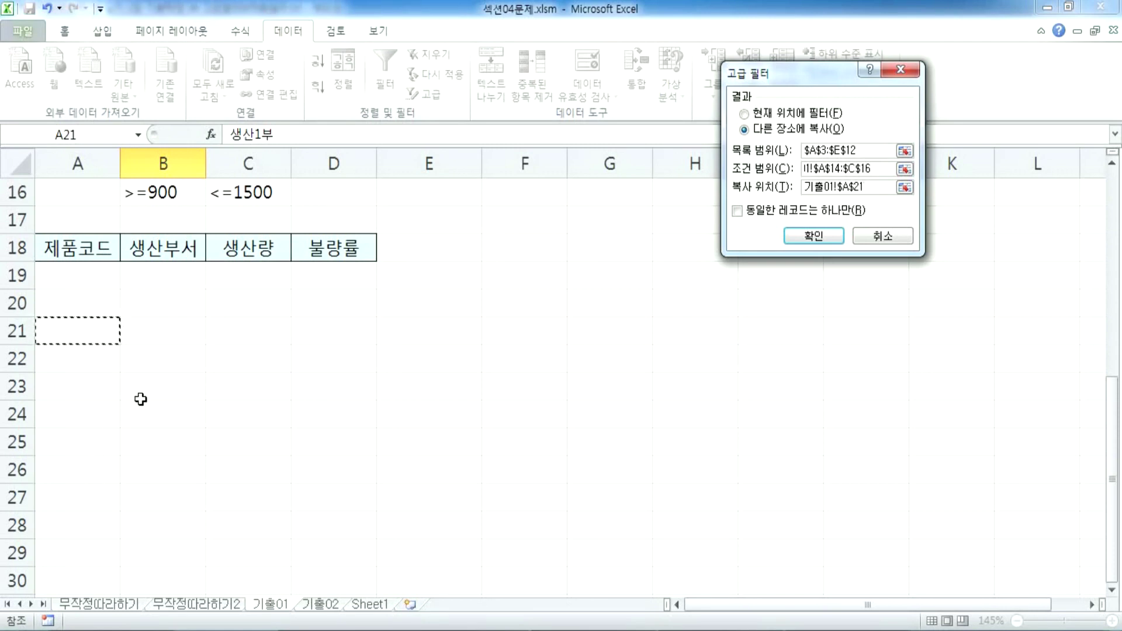
{"action": "left_click_drag", "start_coordinate": [79, 244], "coordinate": [319, 243]}
{"action": "left_click", "coordinate": [819, 236]}
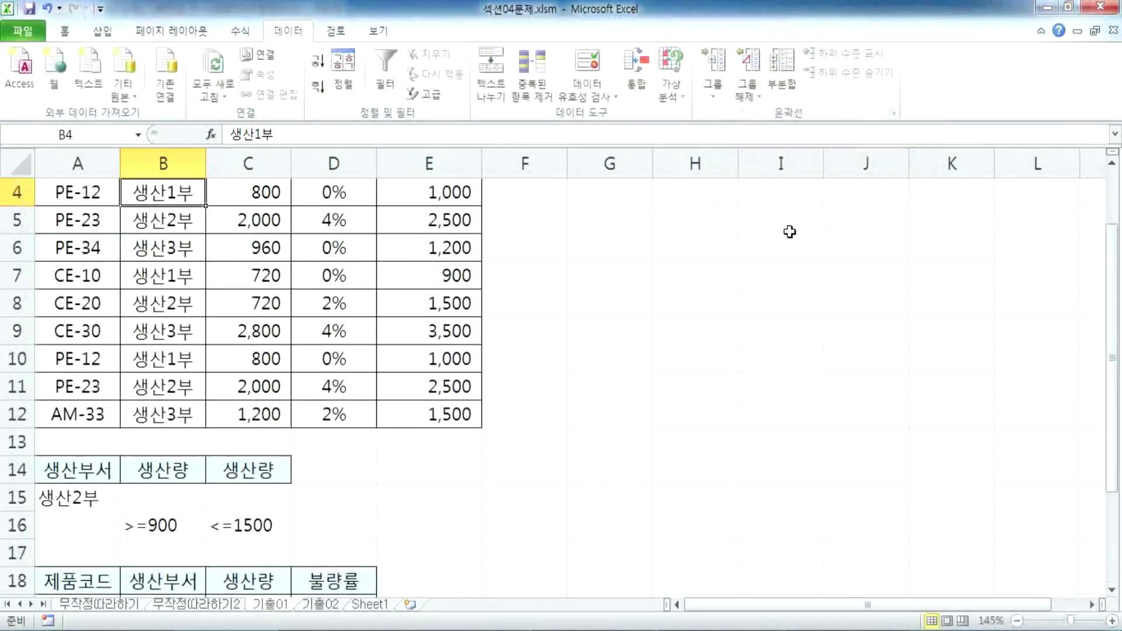
Check the extracted rows below the A18:D18 headers against the 생산부서 and 생산량 conditions and the source table
{"action": "scroll", "coordinate": [493, 381], "scroll_direction": "up", "scroll_amount": 1}
{"action": "scroll", "coordinate": [408, 296], "scroll_direction": "down", "scroll_amount": 3}
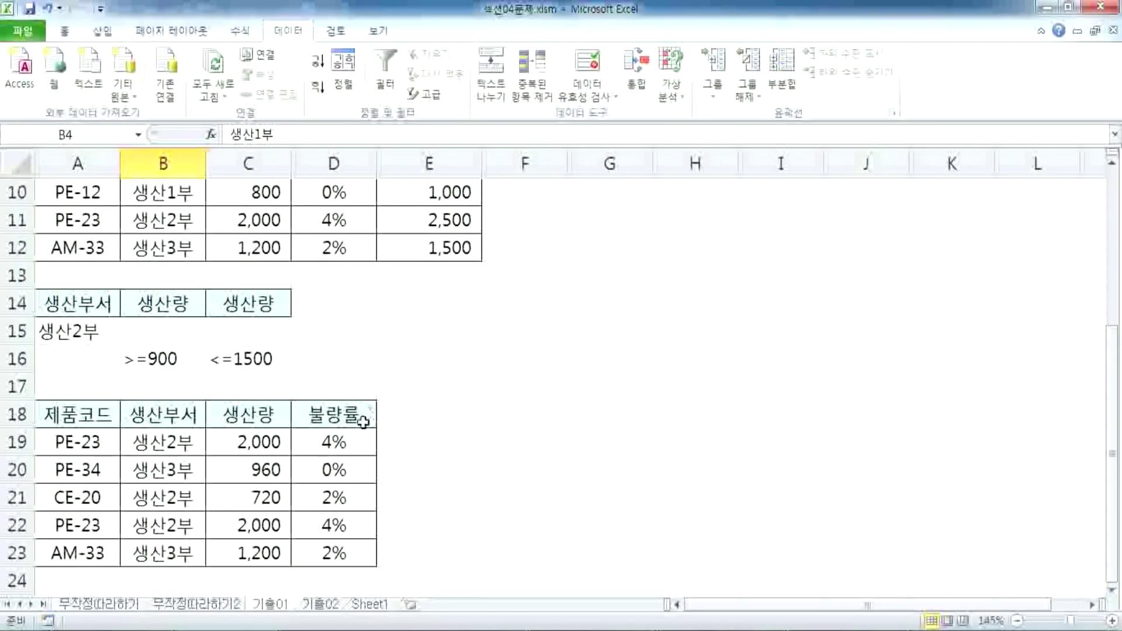
{"action": "scroll", "coordinate": [360, 422], "scroll_direction": "down", "scroll_amount": 1}
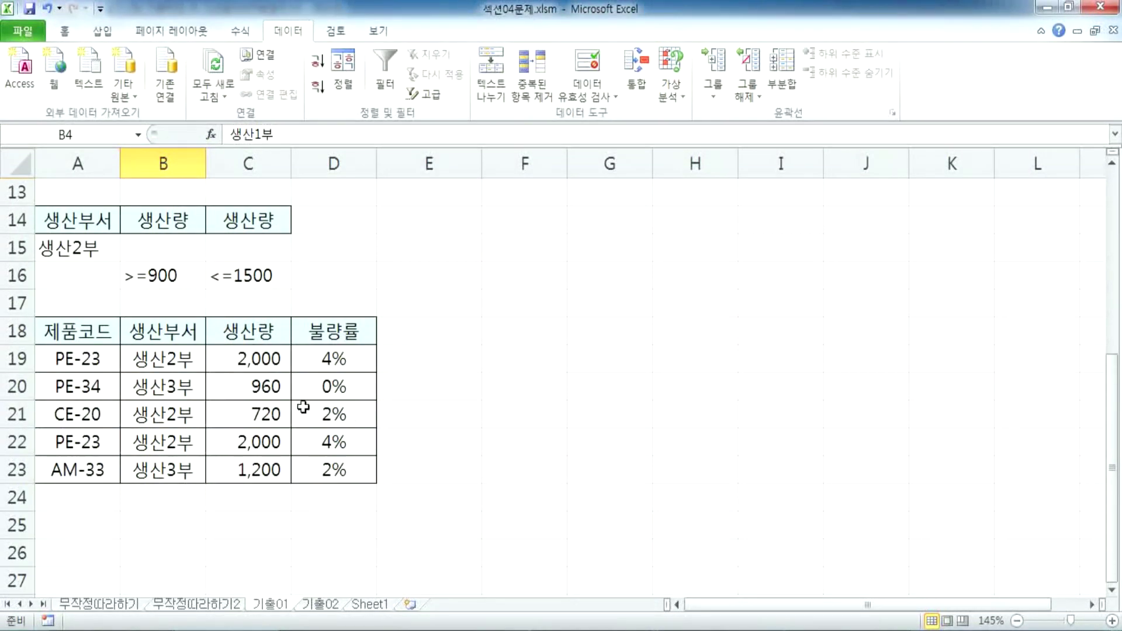
{"action": "left_click_drag", "start_coordinate": [146, 358], "coordinate": [323, 358]}
{"action": "left_click_drag", "start_coordinate": [158, 413], "coordinate": [303, 433]}
{"action": "left_click_drag", "start_coordinate": [218, 384], "coordinate": [320, 384]}
{"action": "left_click_drag", "start_coordinate": [248, 463], "coordinate": [308, 462]}
{"action": "left_click", "coordinate": [262, 386]}
{"action": "left_click", "coordinate": [261, 471]}
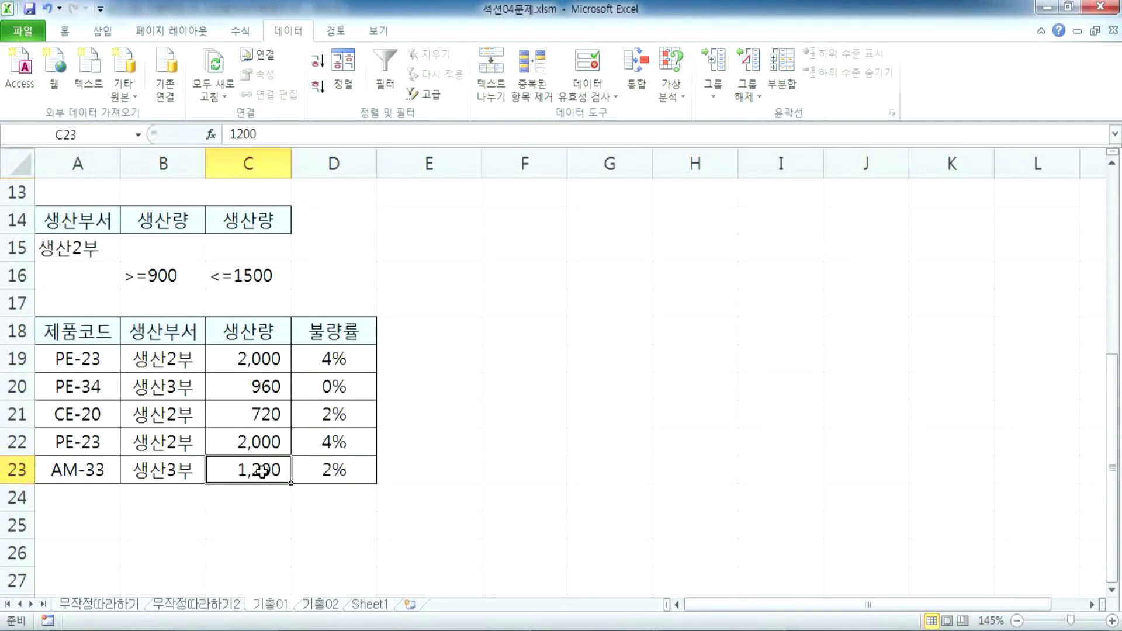
{"action": "scroll", "coordinate": [160, 431], "scroll_direction": "up", "scroll_amount": 3}
{"action": "scroll", "coordinate": [374, 377], "scroll_direction": "down", "scroll_amount": 2}
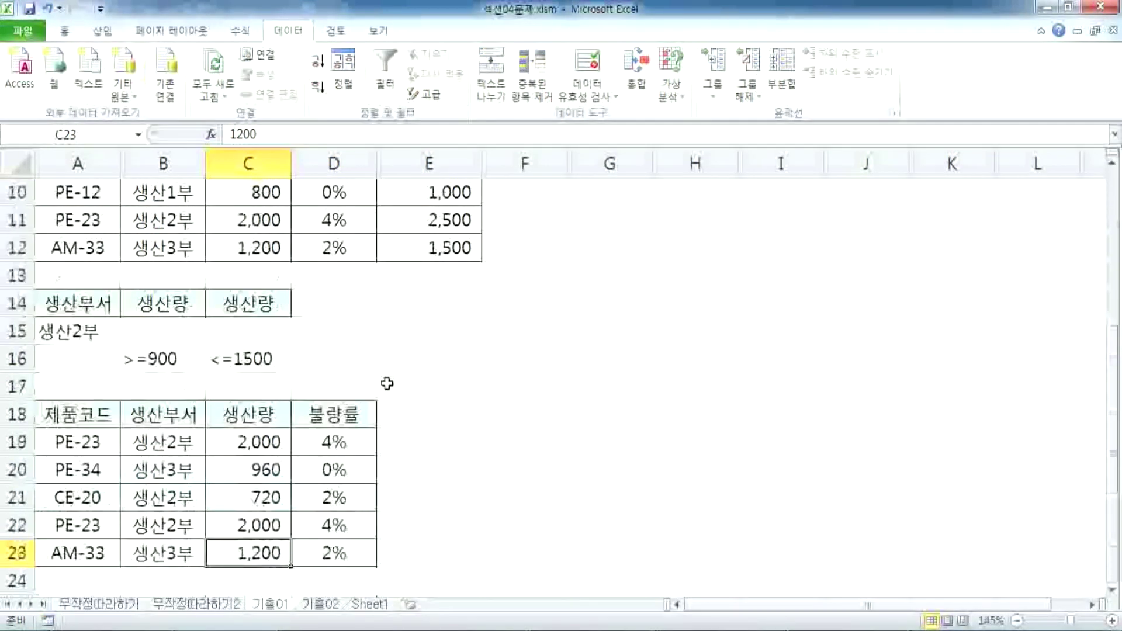
{"action": "scroll", "coordinate": [388, 382], "scroll_direction": "up", "scroll_amount": 3}
{"action": "left_click", "coordinate": [221, 301]}
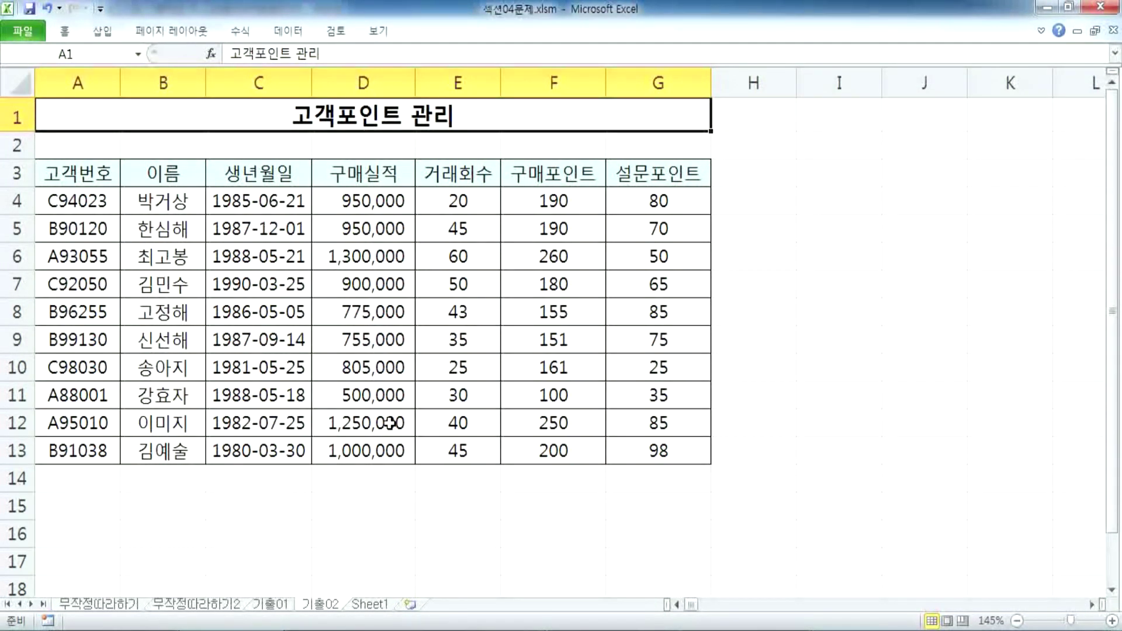
On the 기출02 sheet, copy the 생년월일 header from C3 to A15 as the criteria header
{"action": "left_click", "coordinate": [84, 506]}
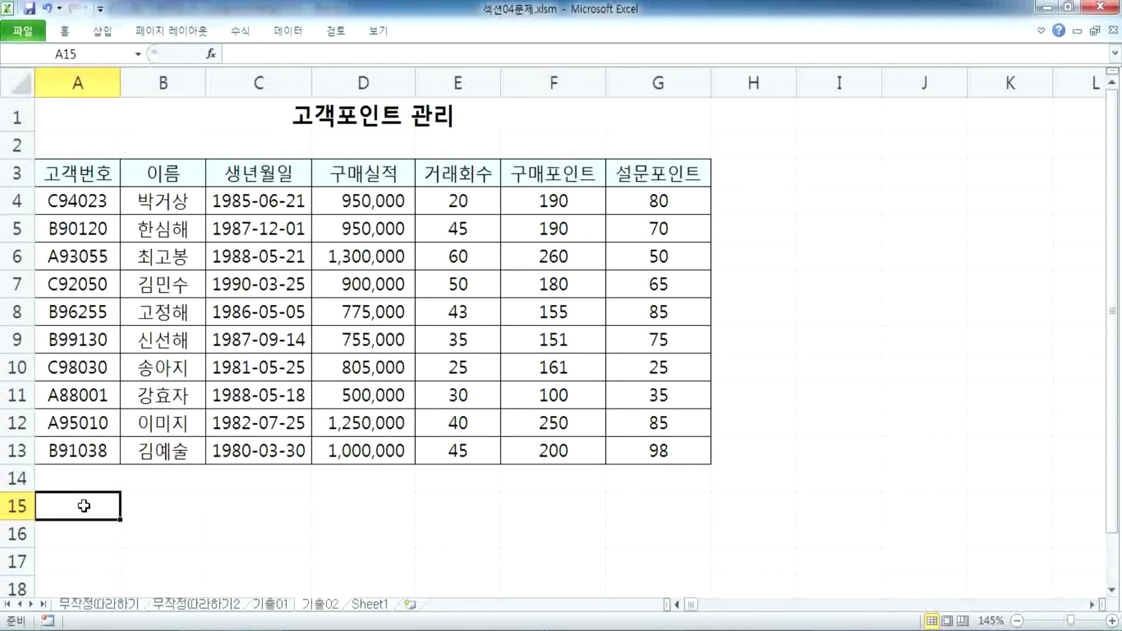
{"action": "left_click_drag", "start_coordinate": [83, 506], "coordinate": [383, 562]}
{"action": "scroll", "coordinate": [475, 508], "scroll_direction": "down", "scroll_amount": 1}
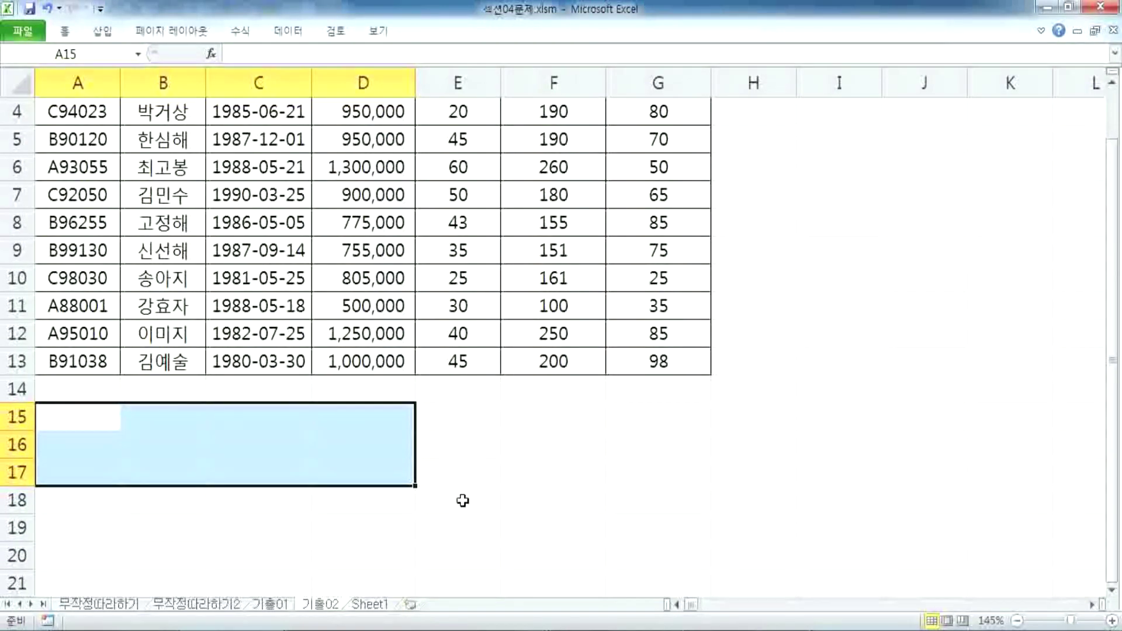
{"action": "scroll", "coordinate": [462, 498], "scroll_direction": "up", "scroll_amount": 1}
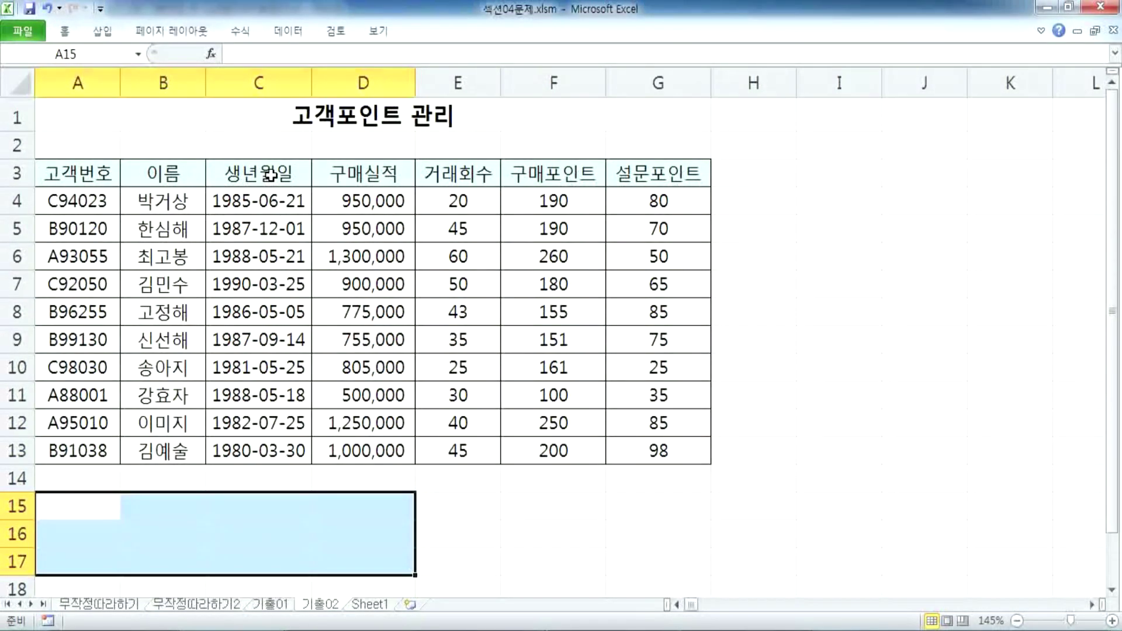
{"action": "left_click", "coordinate": [271, 174]}
{"action": "key", "text": "ctrl+c"}
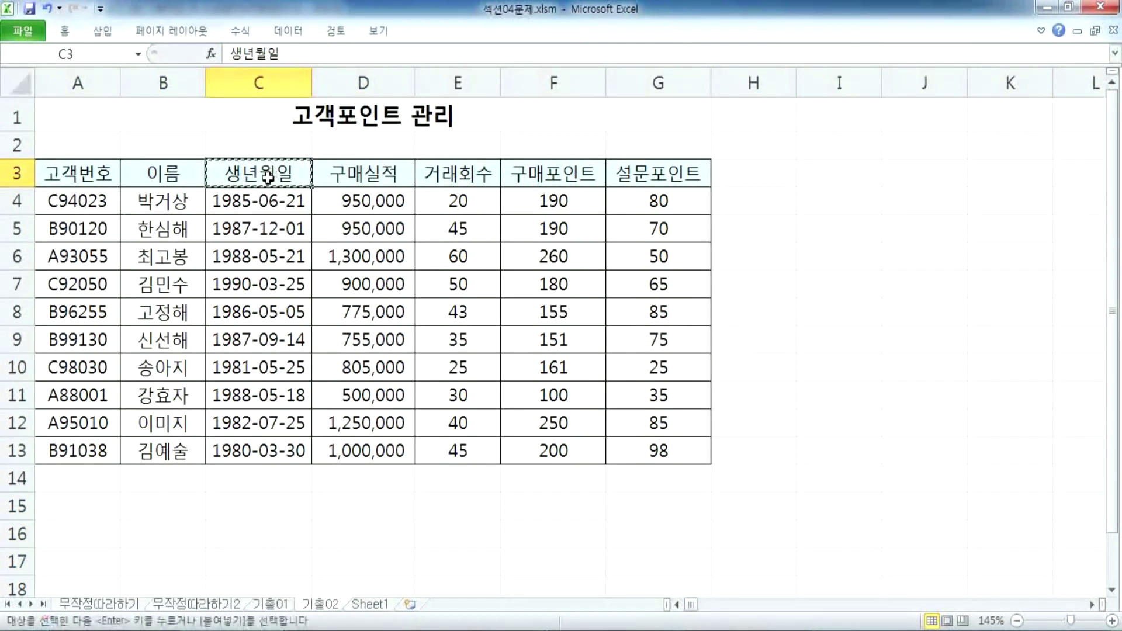
{"action": "left_click", "coordinate": [94, 501]}
{"action": "key", "text": "ctrl+v"}
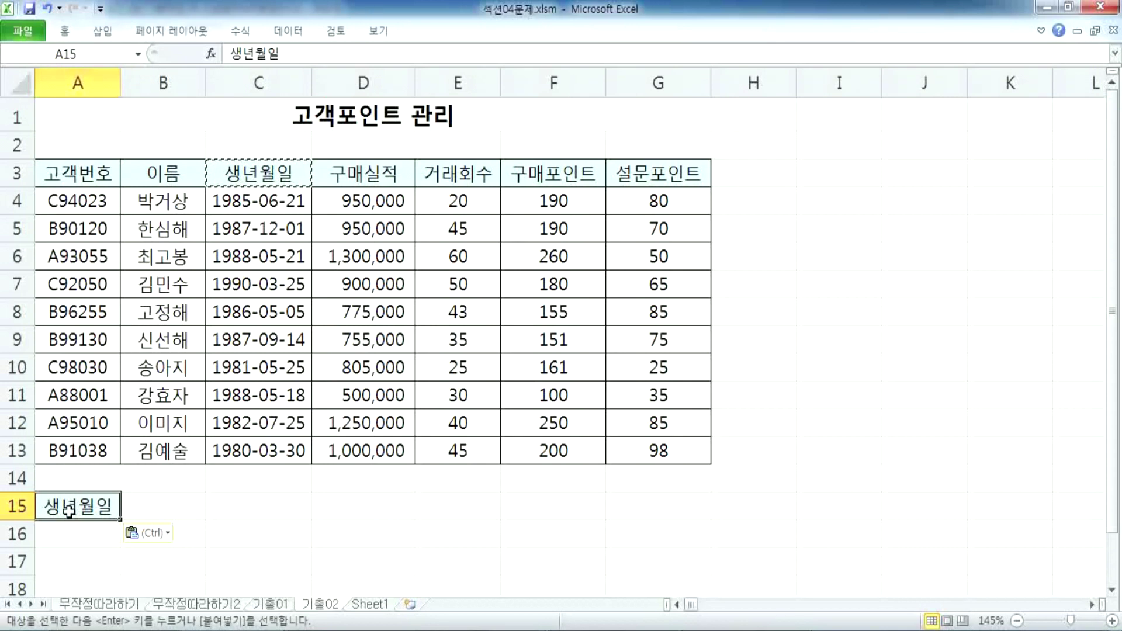
{"action": "scroll", "coordinate": [84, 421], "scroll_direction": "down", "scroll_amount": 1}
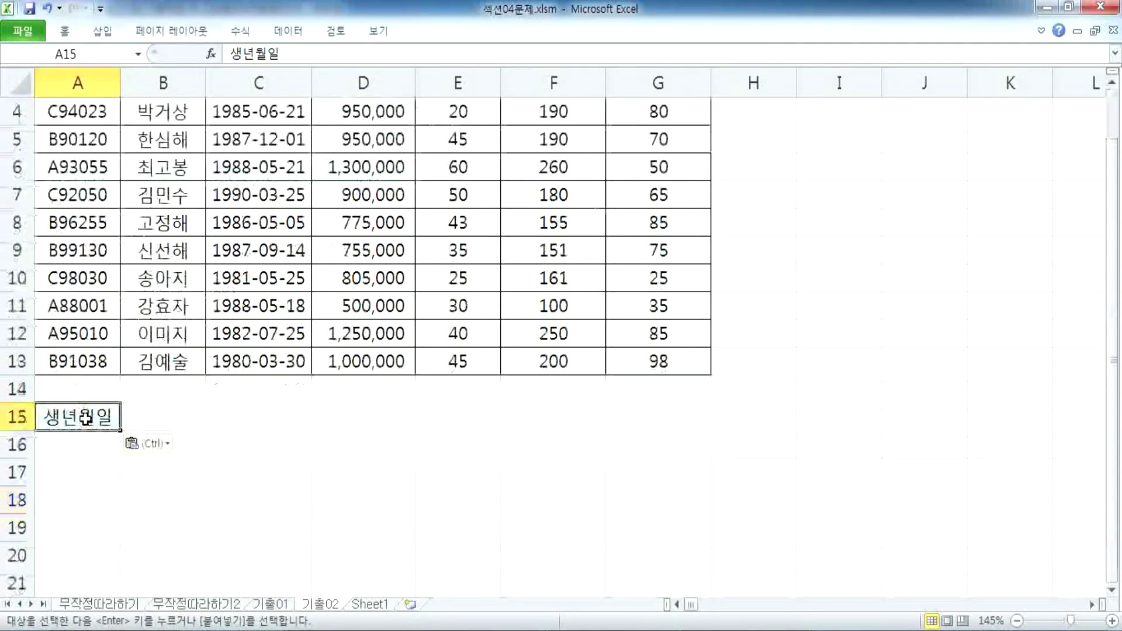
{"action": "left_click", "coordinate": [55, 450]}
{"action": "key", "text": "Escape"}
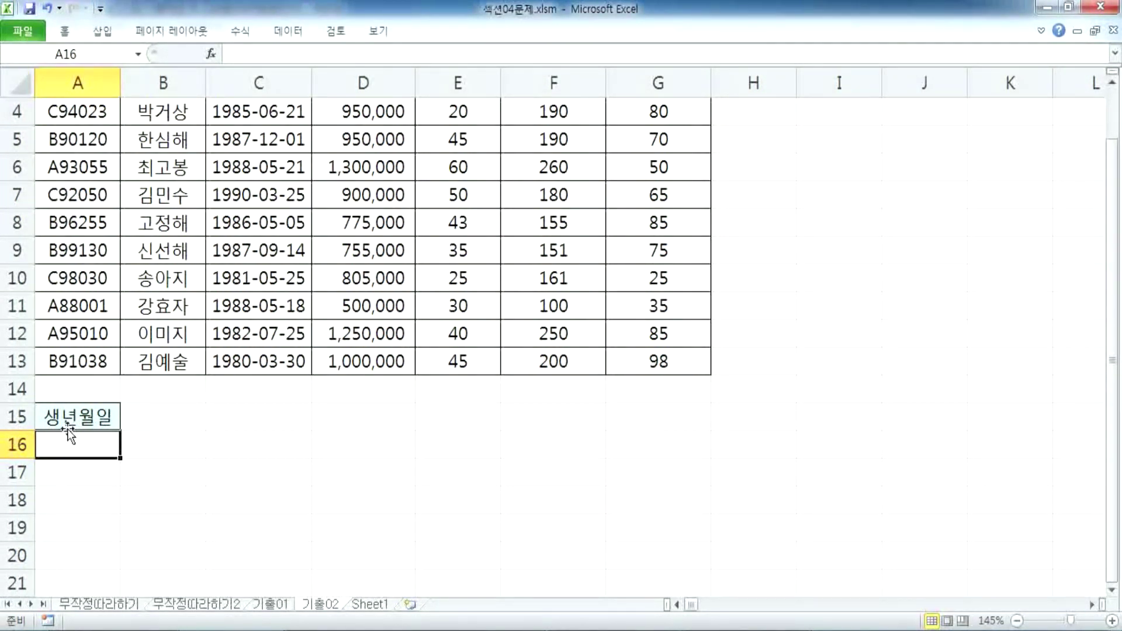
Start a formula-based conditional formatting rule for the data in A4:G13, and cancel it without entering a formula
{"action": "scroll", "coordinate": [67, 431], "scroll_direction": "up", "scroll_amount": 1}
{"action": "left_click", "coordinate": [78, 202]}
{"action": "left_click_drag", "start_coordinate": [78, 202], "coordinate": [657, 448]}
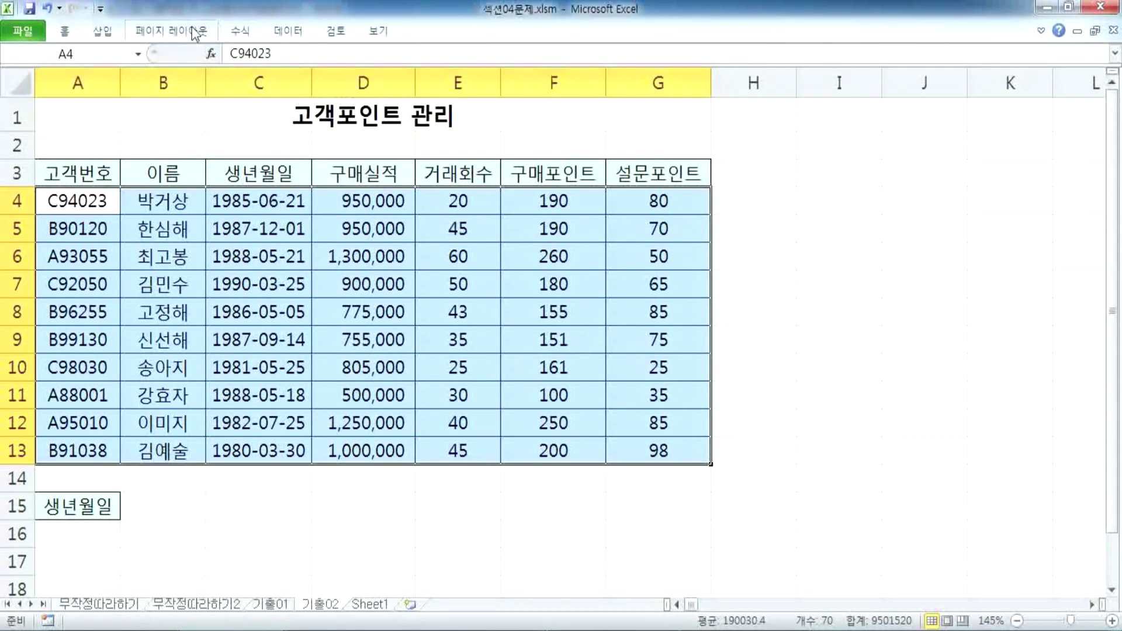
{"action": "left_click", "coordinate": [66, 31]}
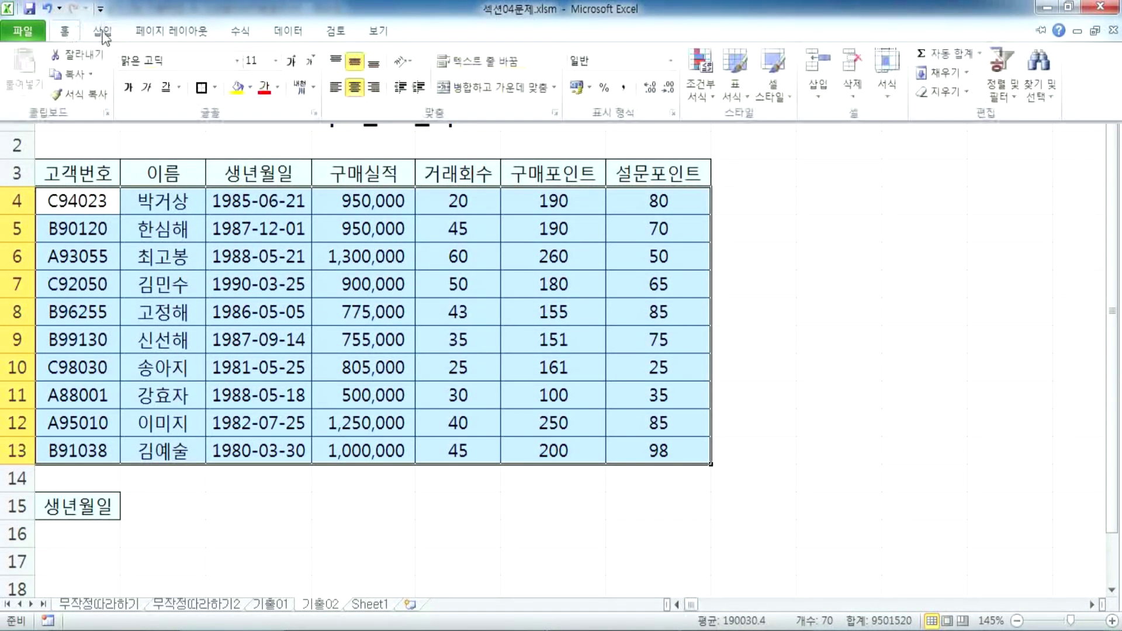
{"action": "left_click", "coordinate": [702, 88]}
{"action": "left_click", "coordinate": [729, 313]}
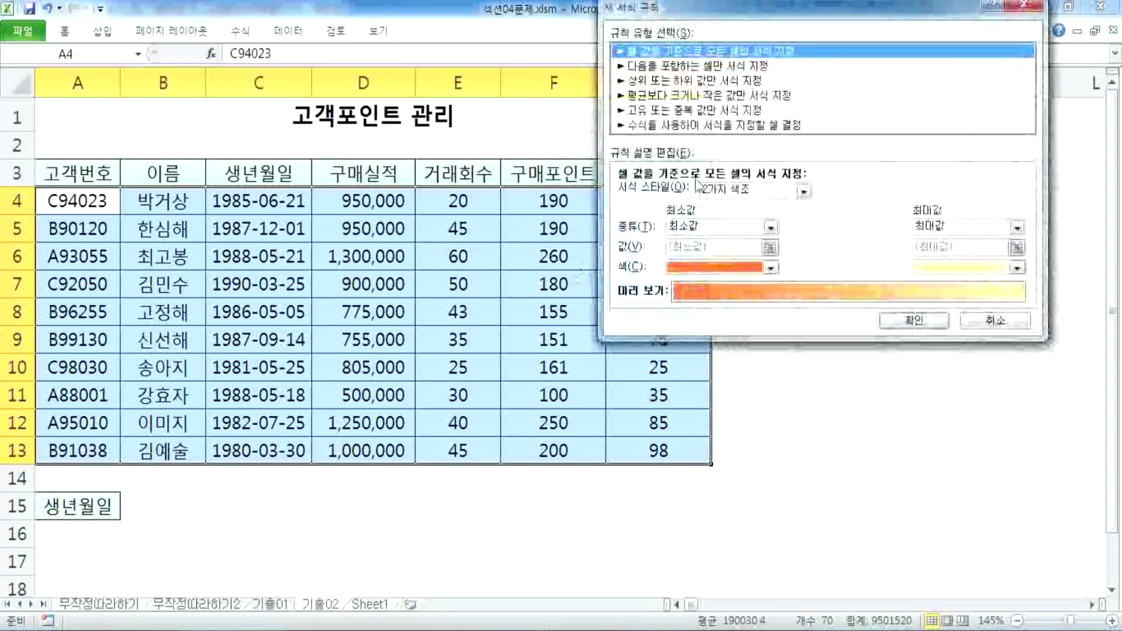
{"action": "left_click", "coordinate": [680, 126]}
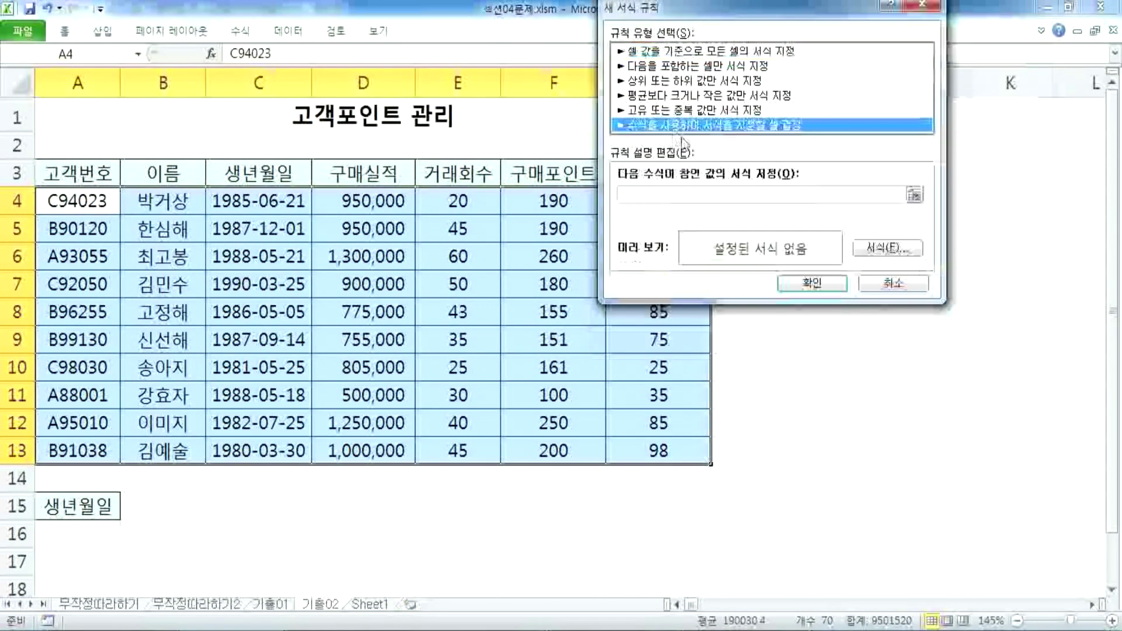
{"action": "left_click", "coordinate": [699, 196]}
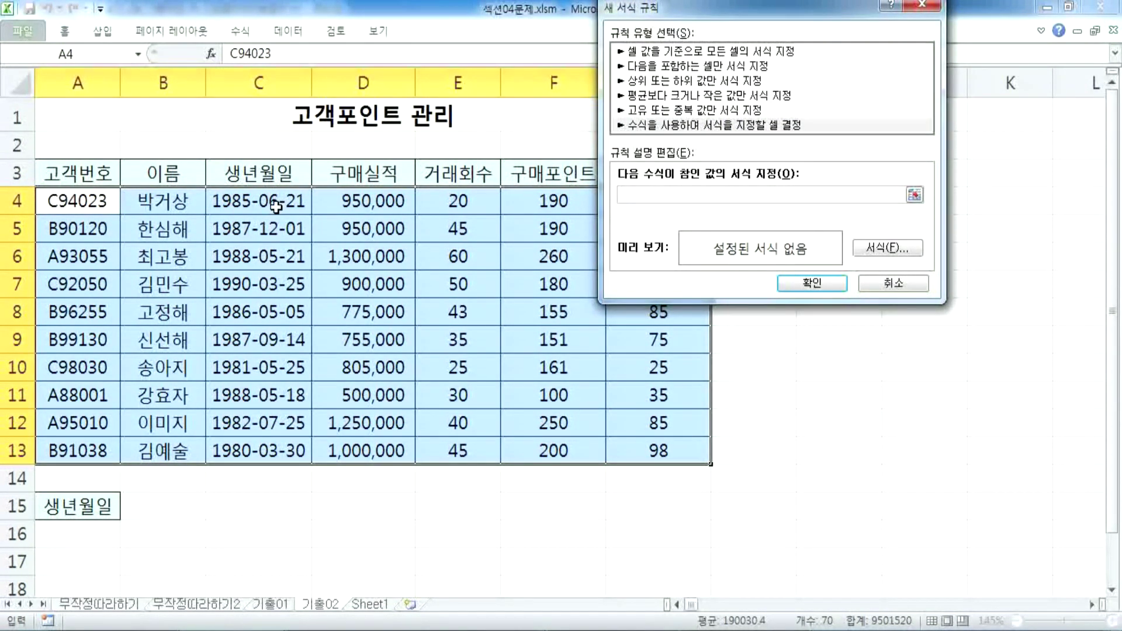
{"action": "key", "text": "Escape"}
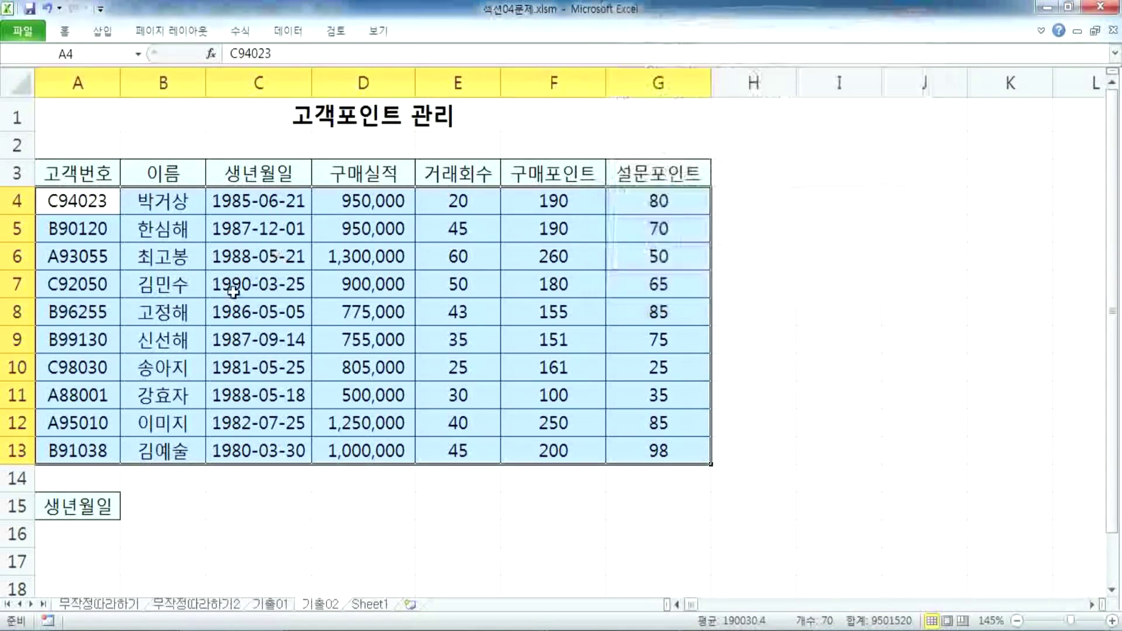
In A16 under the 생년월일 criteria header, build the formula =MONTH(C4)=5 from the first birth date
{"action": "left_click", "coordinate": [72, 524]}
{"action": "scroll", "coordinate": [150, 421], "scroll_direction": "down", "scroll_amount": 1}
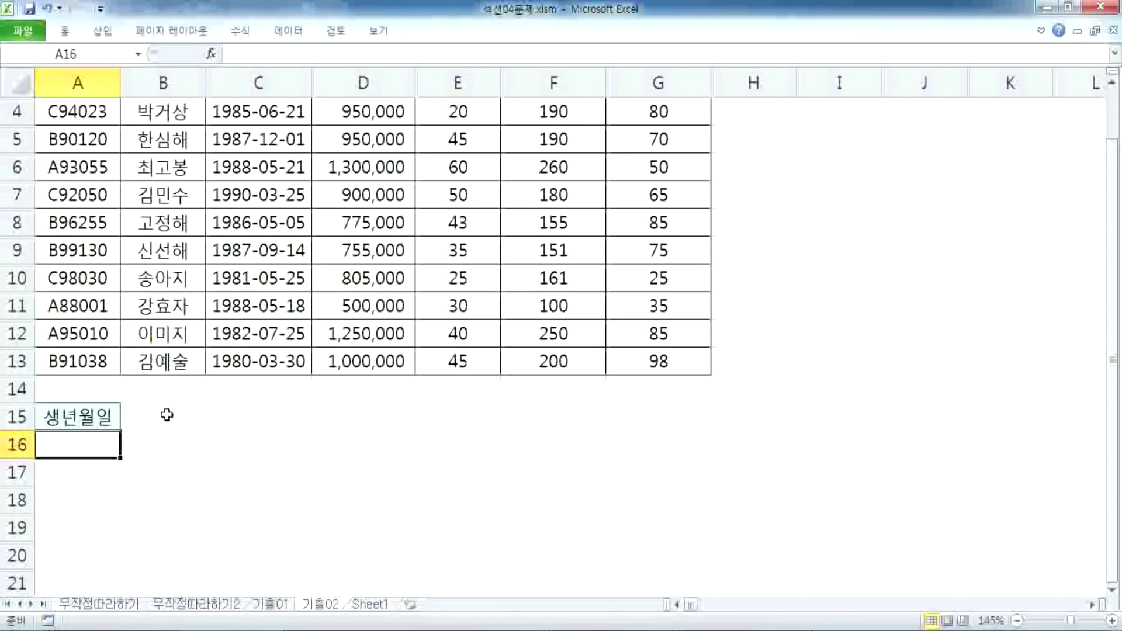
{"action": "scroll", "coordinate": [166, 416], "scroll_direction": "up", "scroll_amount": 1}
{"action": "type", "text": "="}
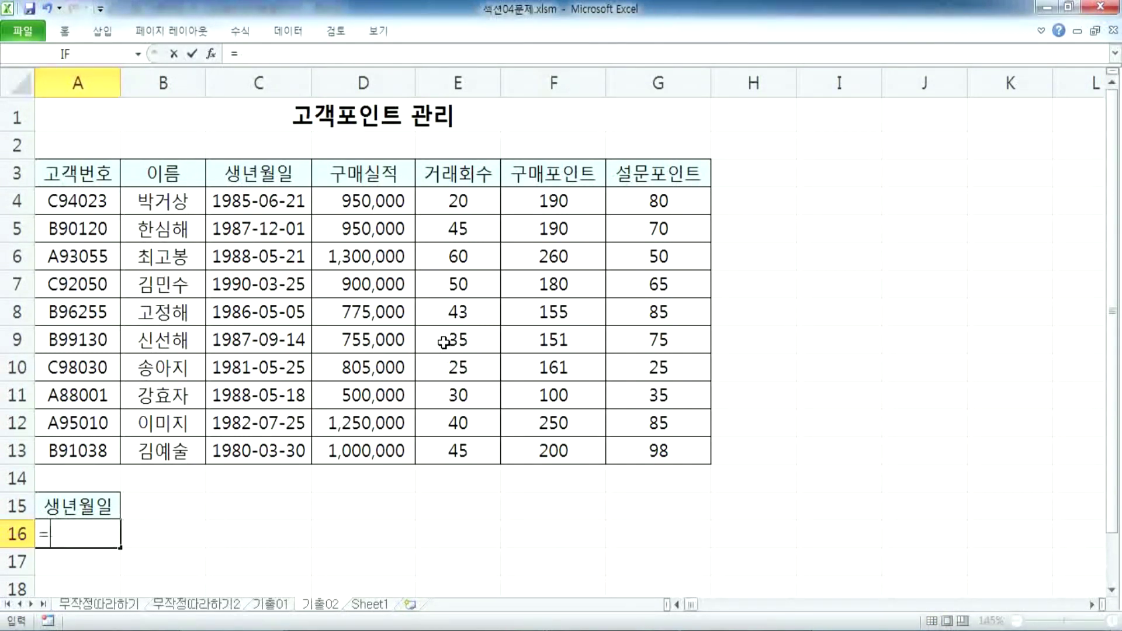
{"action": "type", "text": "MONTH("}
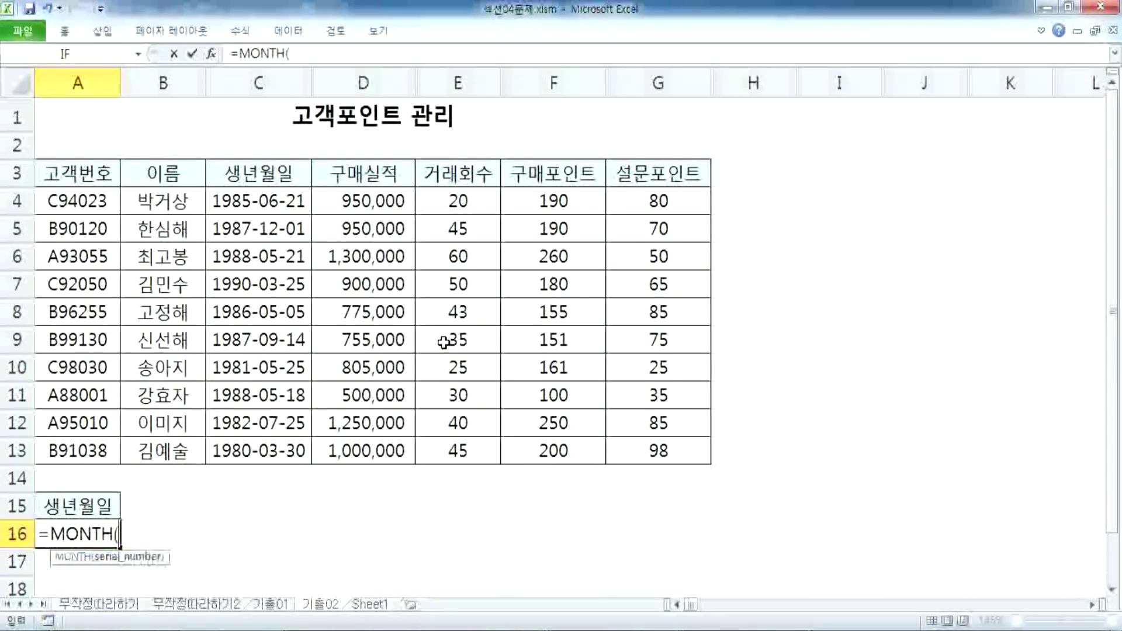
{"action": "left_click", "coordinate": [266, 201]}
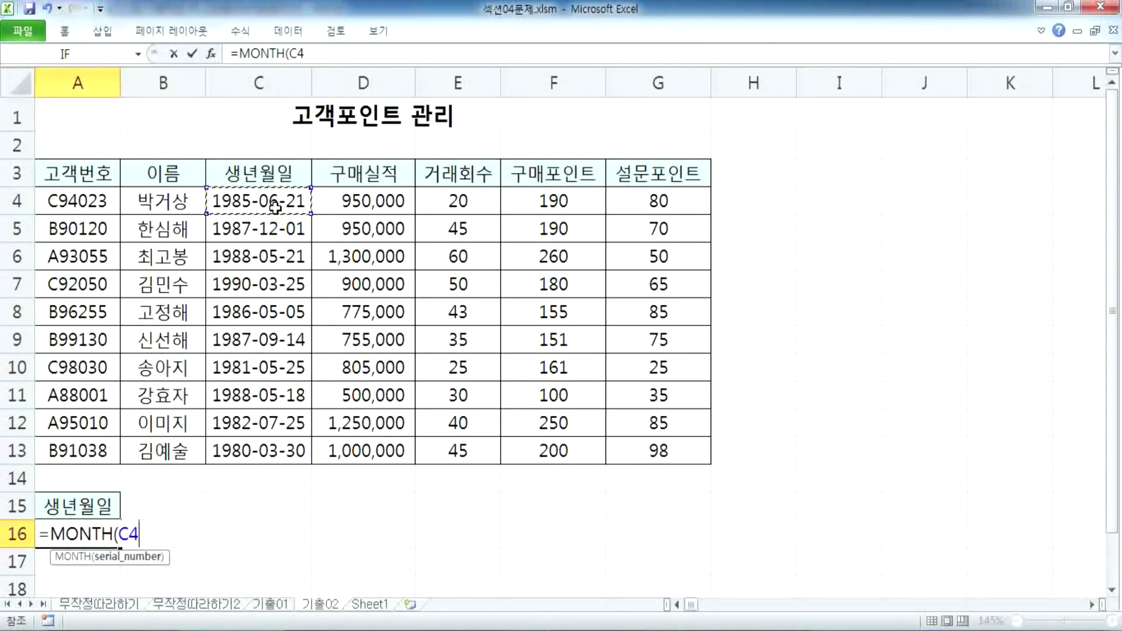
{"action": "type", "text": ")"}
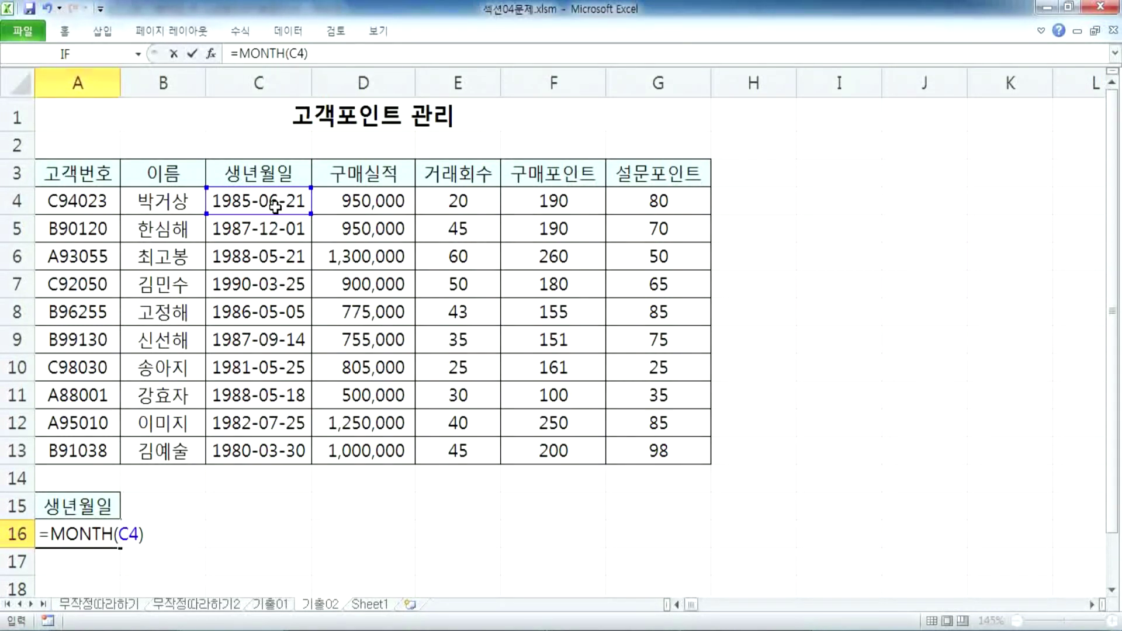
{"action": "type", "text": "=5"}
Check the MONTH(C4) and 5 parts of the A16 formula against the birth date column, and commit the formula
{"action": "scroll", "coordinate": [233, 219], "scroll_direction": "down", "scroll_amount": 2}
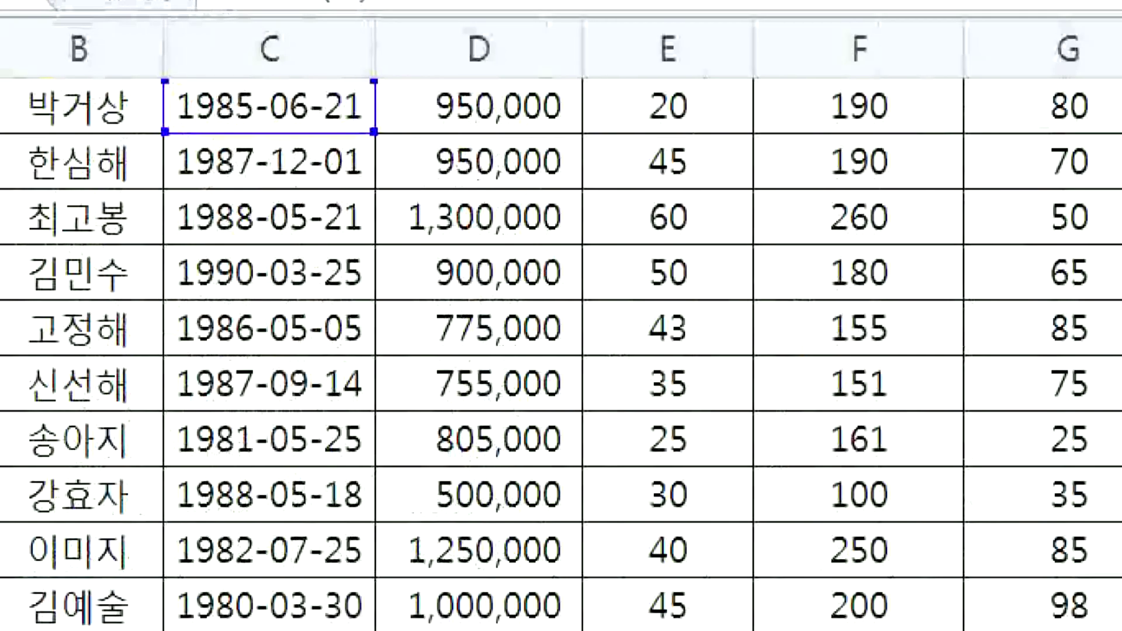
{"action": "left_click_drag", "start_coordinate": [233, 98], "coordinate": [265, 92]}
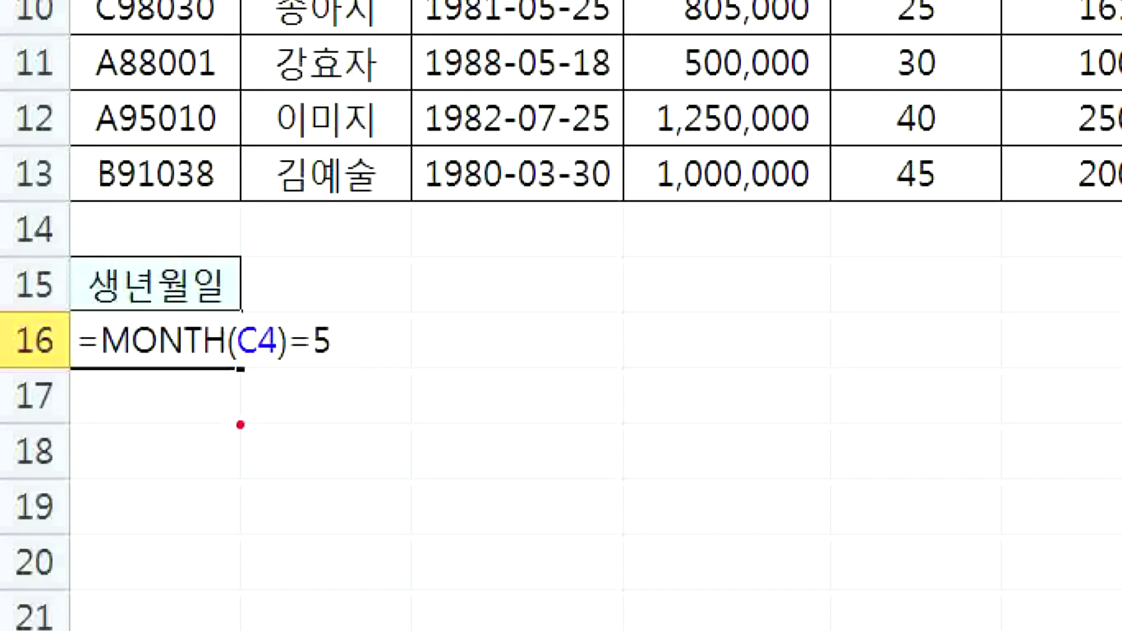
{"action": "left_click_drag", "start_coordinate": [287, 377], "coordinate": [98, 381]}
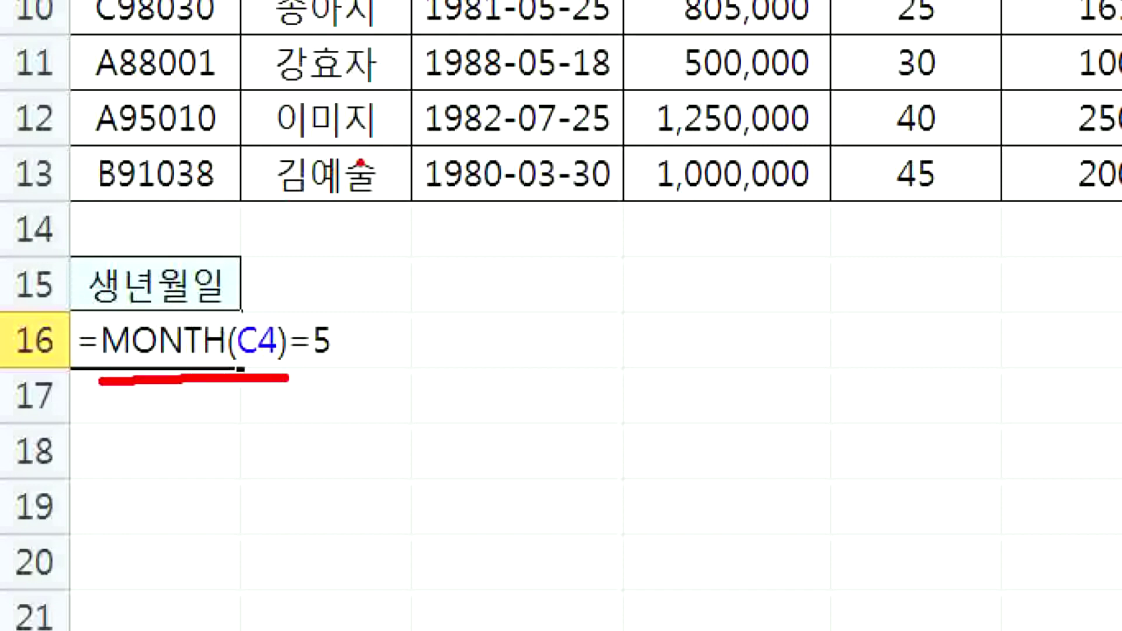
{"action": "mouse_move", "coordinate": [109, 386]}
{"action": "left_mouse_down"}
{"action": "mouse_move", "coordinate": [97, 297]}
{"action": "mouse_move", "coordinate": [257, 292]}
{"action": "mouse_move", "coordinate": [264, 334]}
{"action": "left_mouse_up"}
{"action": "left_click_drag", "start_coordinate": [338, 371], "coordinate": [324, 371]}
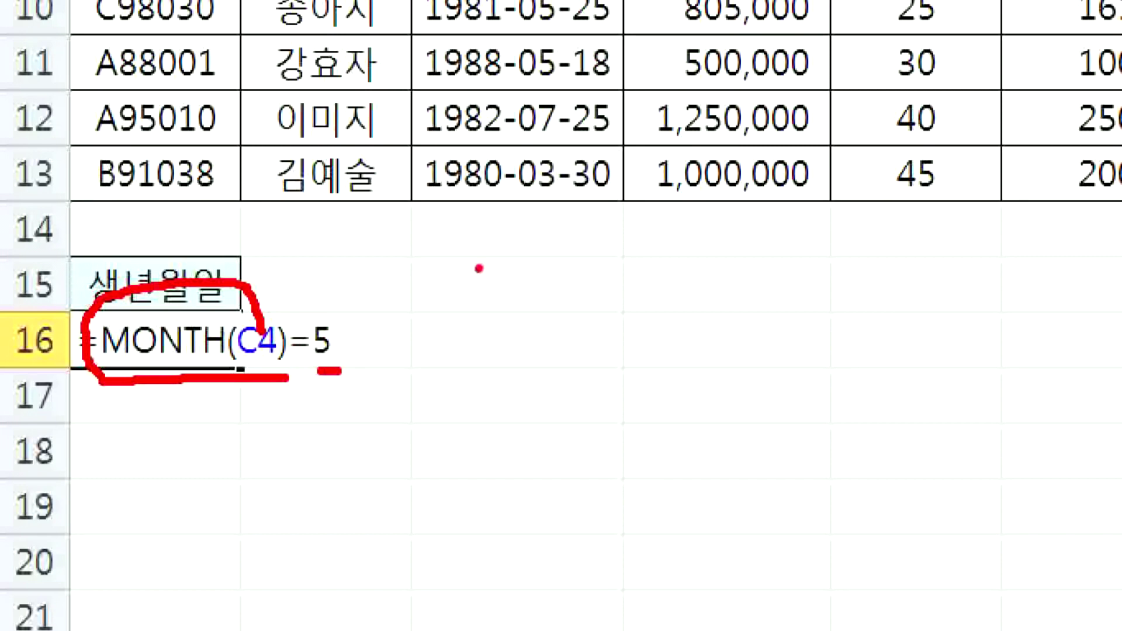
{"action": "key", "text": "Escape"}
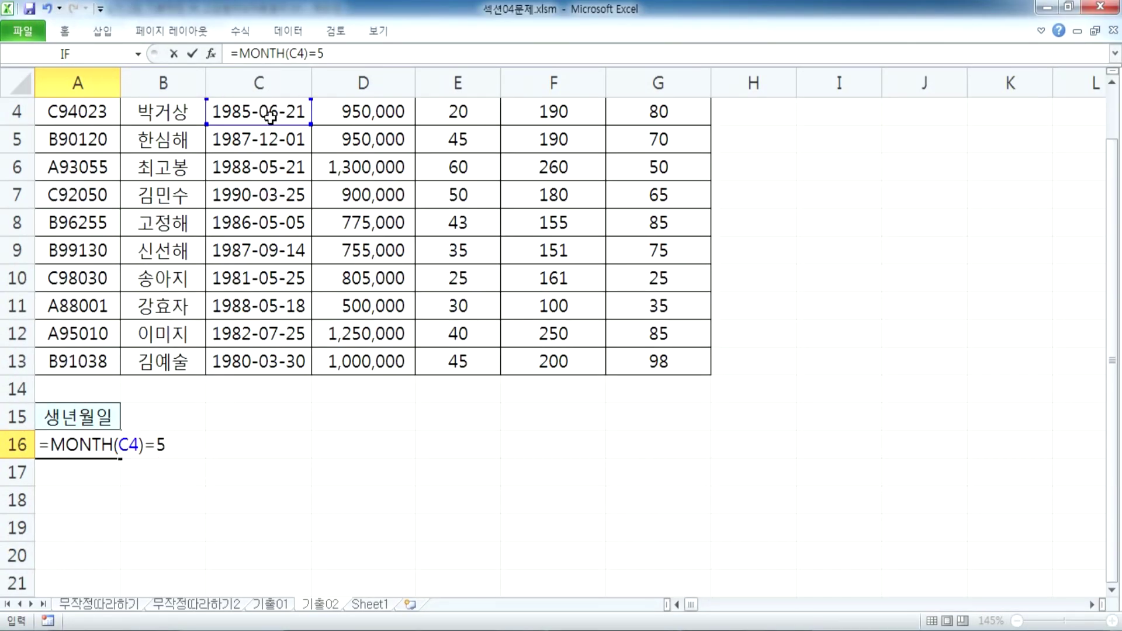
{"action": "scroll", "coordinate": [272, 125], "scroll_direction": "up", "scroll_amount": 1}
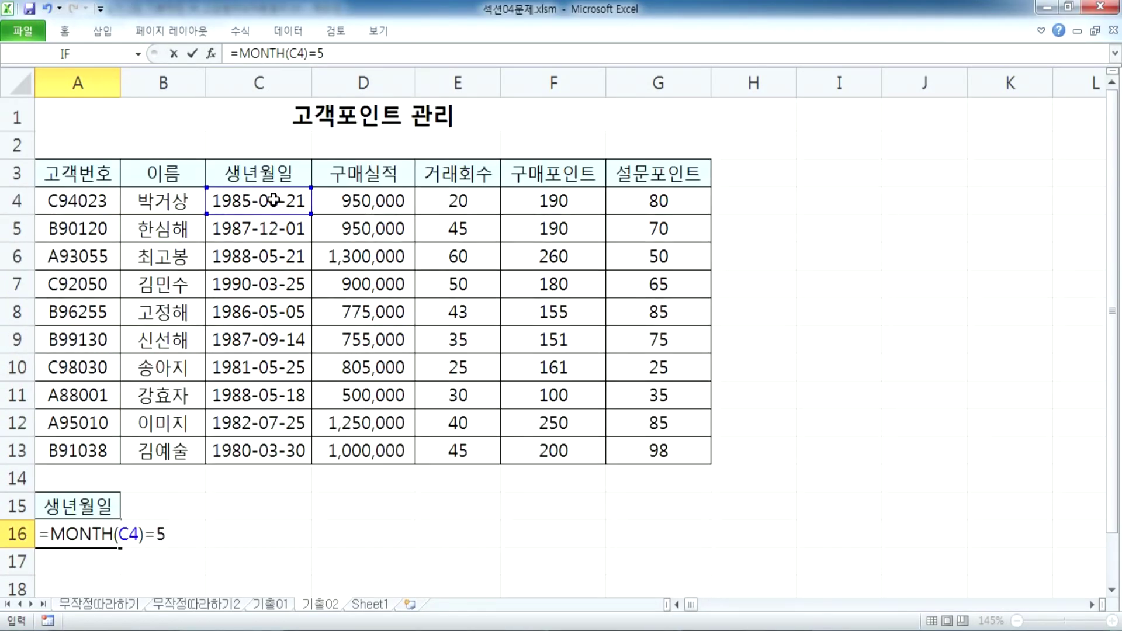
{"action": "scroll", "coordinate": [273, 200], "scroll_direction": "down", "scroll_amount": 2}
{"action": "key", "text": "Return"}
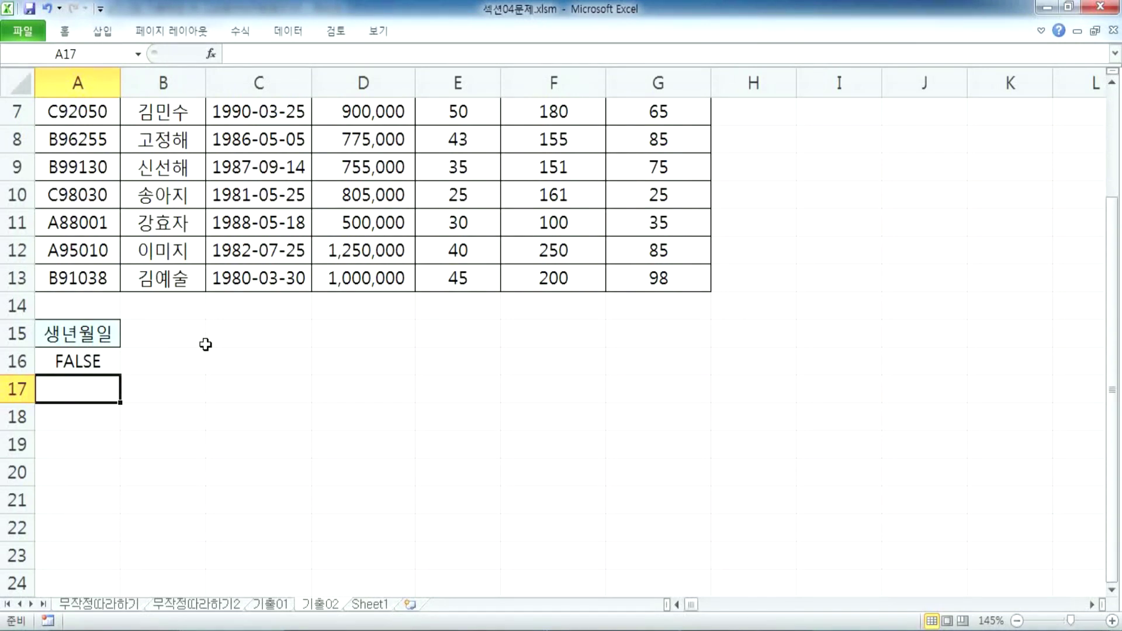
Test the A16 criterion by changing the month of the birth date in C4 to 5, and undo that change
{"action": "scroll", "coordinate": [295, 193], "scroll_direction": "up", "scroll_amount": 2}
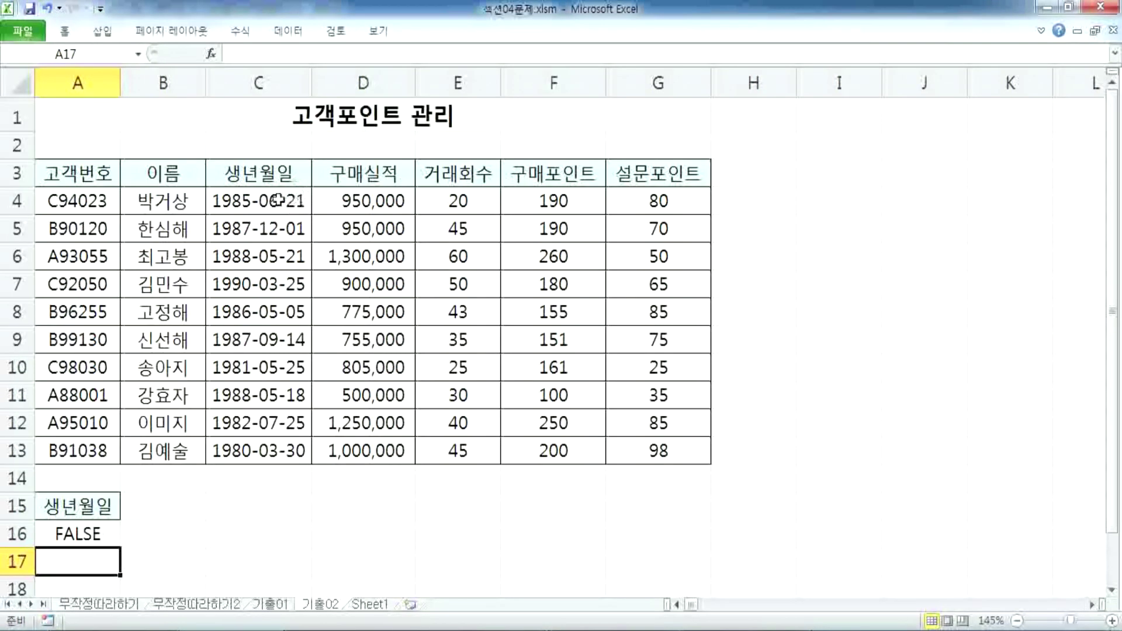
{"action": "left_click", "coordinate": [269, 200]}
{"action": "scroll", "coordinate": [281, 218], "scroll_direction": "down", "scroll_amount": 3}
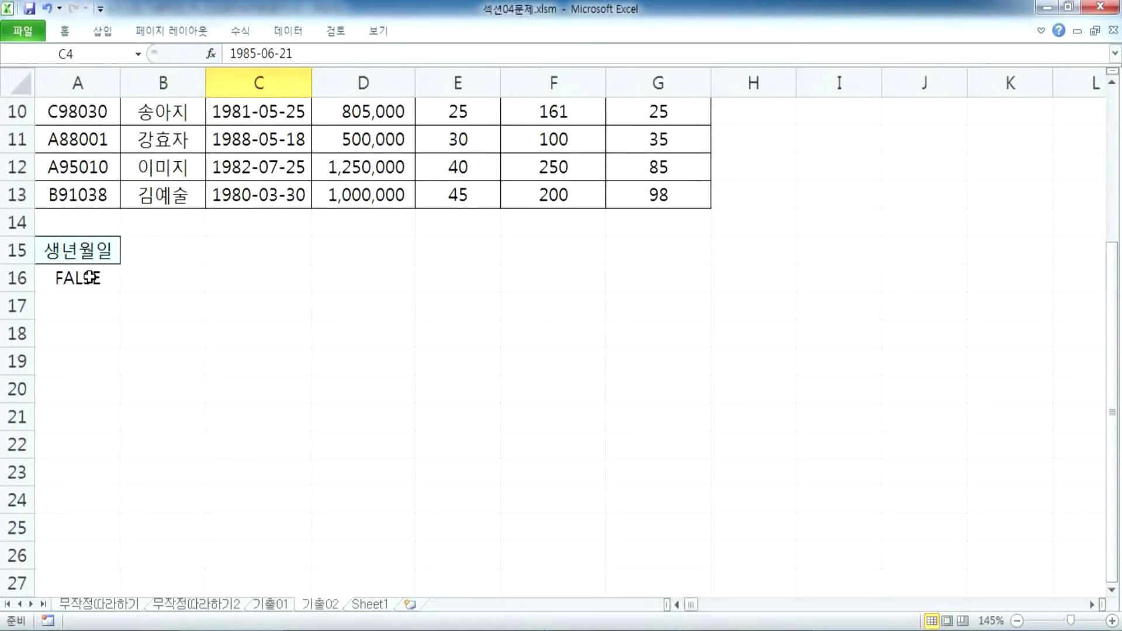
{"action": "scroll", "coordinate": [91, 278], "scroll_direction": "up", "scroll_amount": 3}
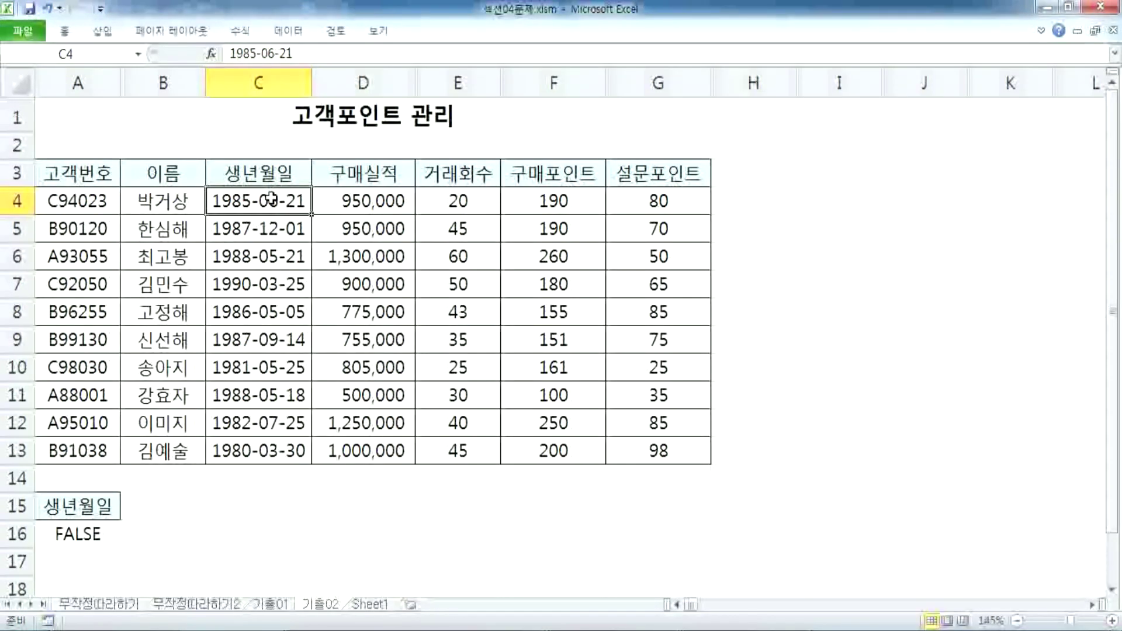
{"action": "double_click", "coordinate": [270, 198]}
{"action": "key", "text": "shift+Right"}
{"action": "type", "text": "4"}
{"action": "key", "text": "BackSpace"}
{"action": "type", "text": "5"}
{"action": "key", "text": "Return"}
{"action": "scroll", "coordinate": [166, 275], "scroll_direction": "down", "scroll_amount": 3}
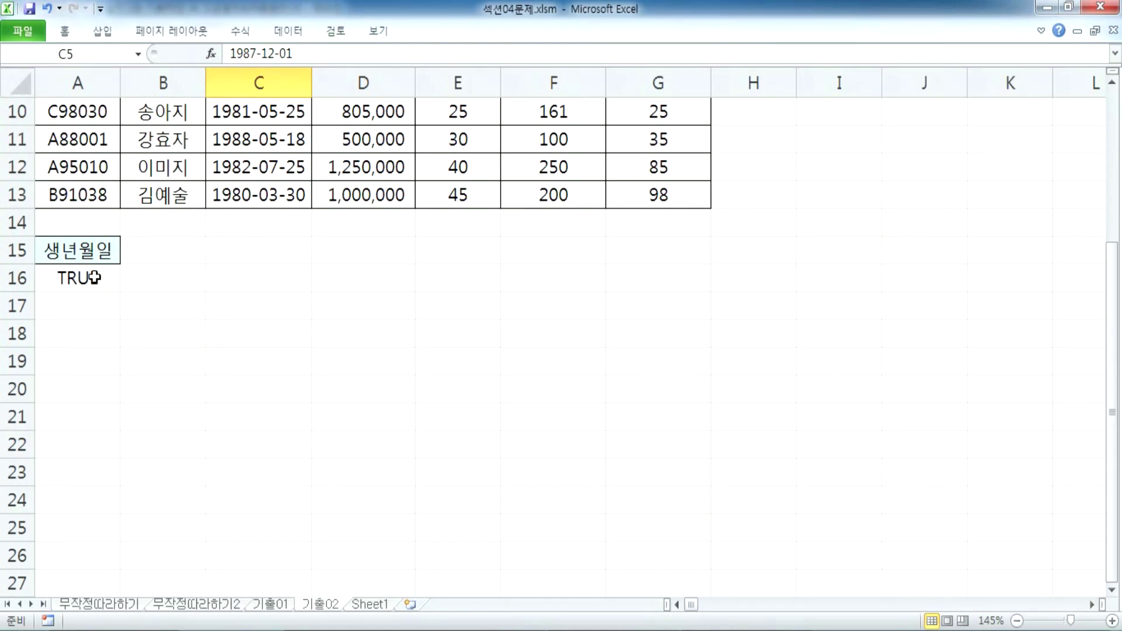
{"action": "key", "text": "ctrl+z"}
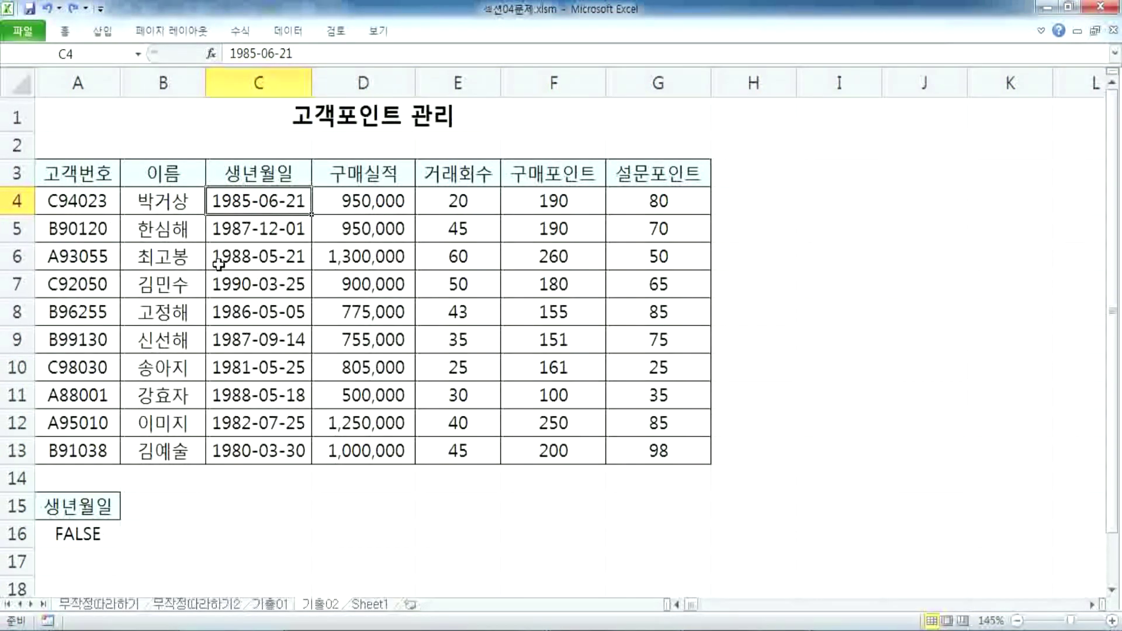
{"action": "scroll", "coordinate": [222, 257], "scroll_direction": "down", "scroll_amount": 3}
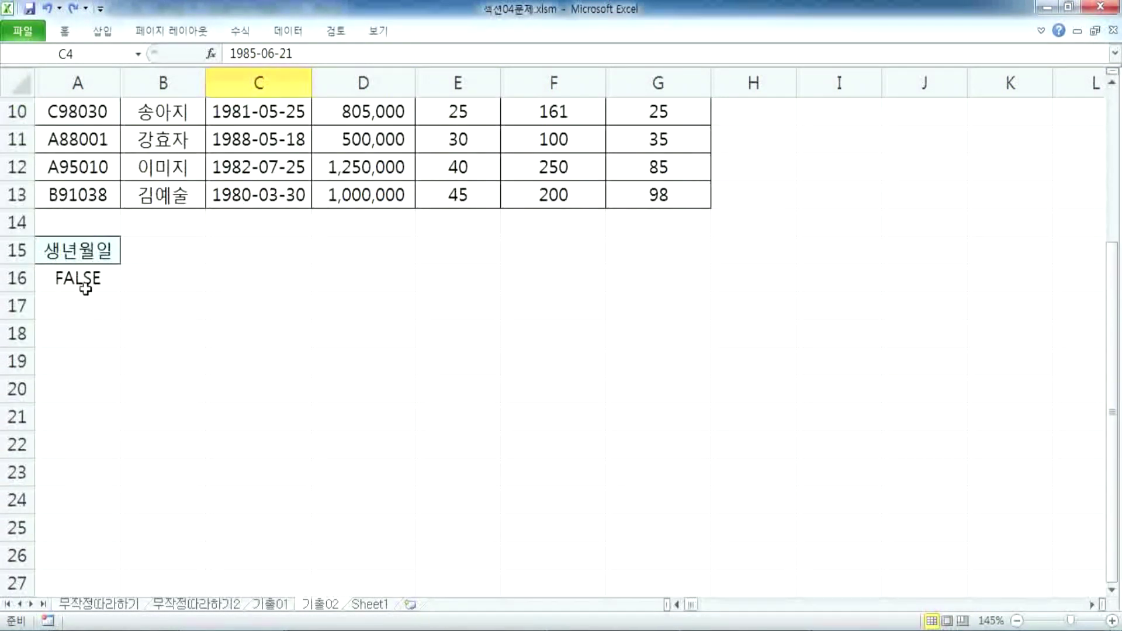
Switch to Notepad and read the notes on headings for advanced filter conditions that produce TRUE or FALSE
{"action": "left_click", "coordinate": [594, 622]}
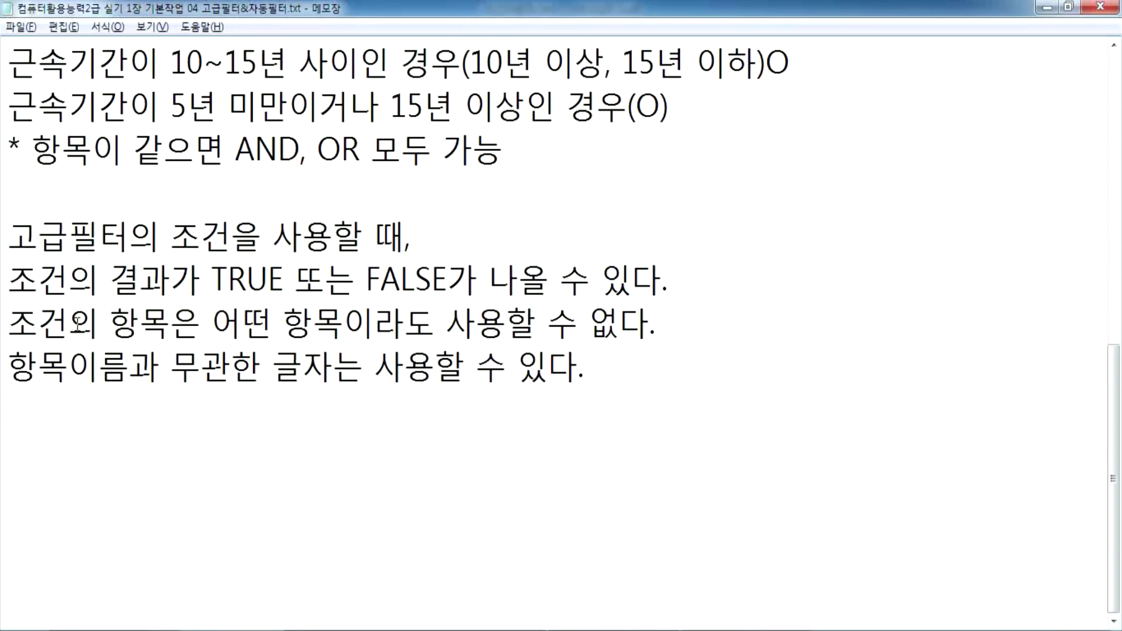
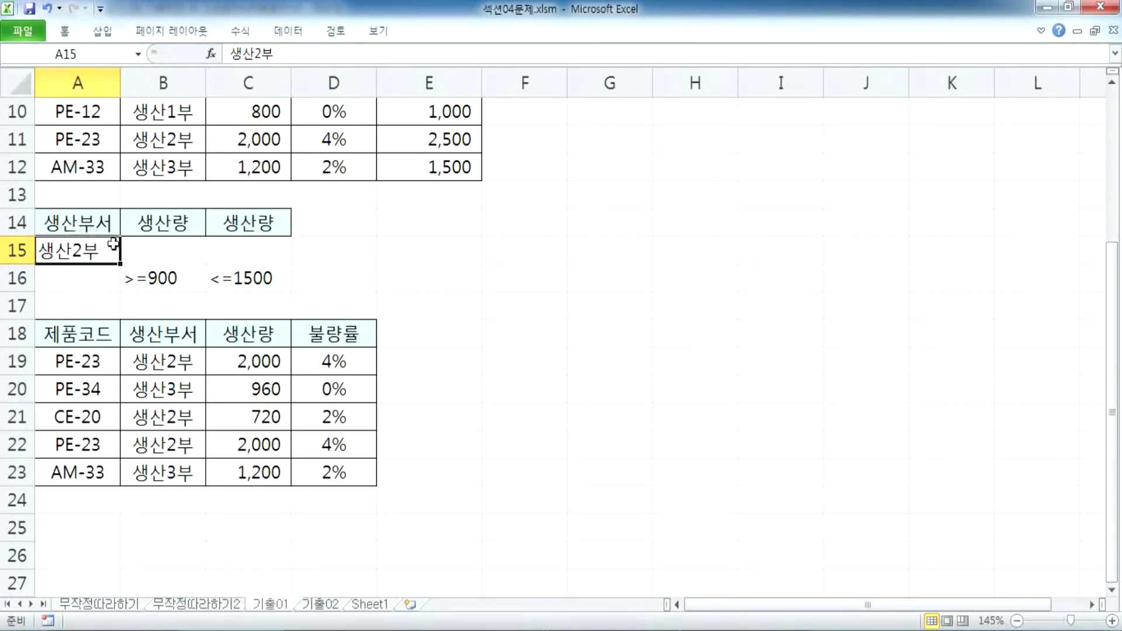
On the 기출02 sheet, examine the criteria range A15:A16 with its blank header
{"action": "left_click", "coordinate": [321, 605]}
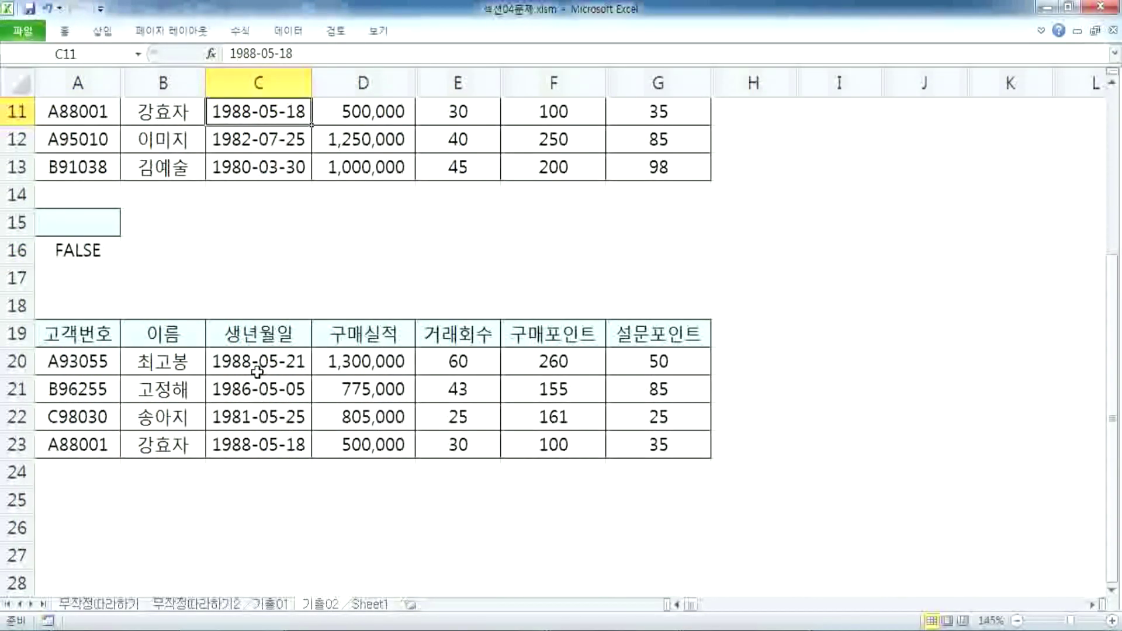
{"action": "scroll", "coordinate": [260, 369], "scroll_direction": "up", "scroll_amount": 1}
{"action": "left_click_drag", "start_coordinate": [77, 307], "coordinate": [103, 333]}
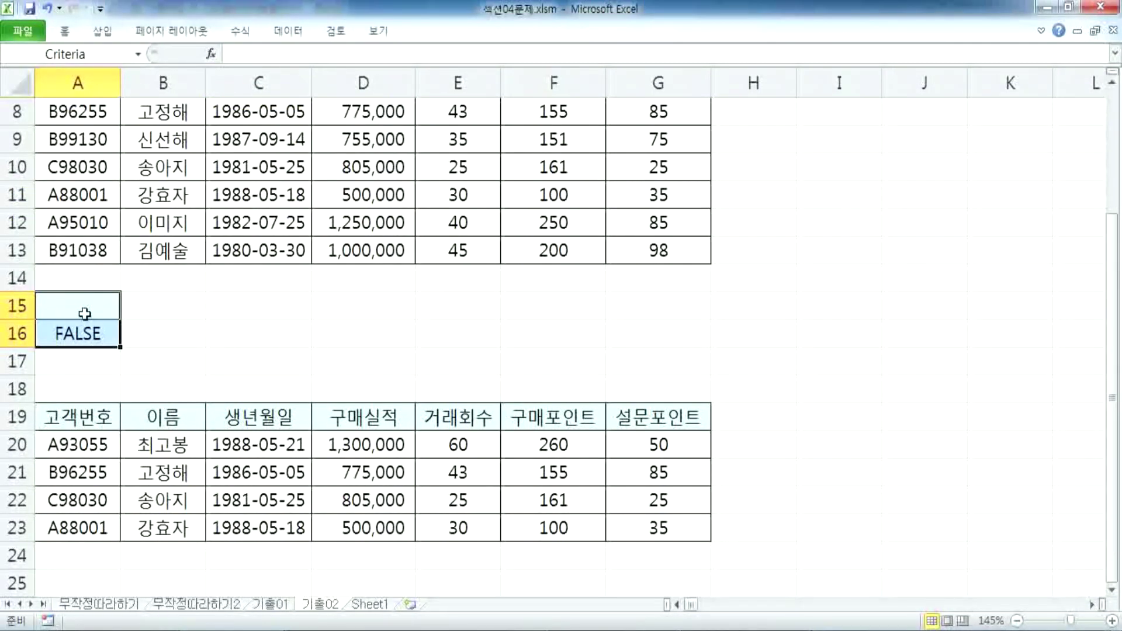
{"action": "left_click", "coordinate": [79, 307]}
{"action": "left_click_drag", "start_coordinate": [63, 305], "coordinate": [59, 336]}
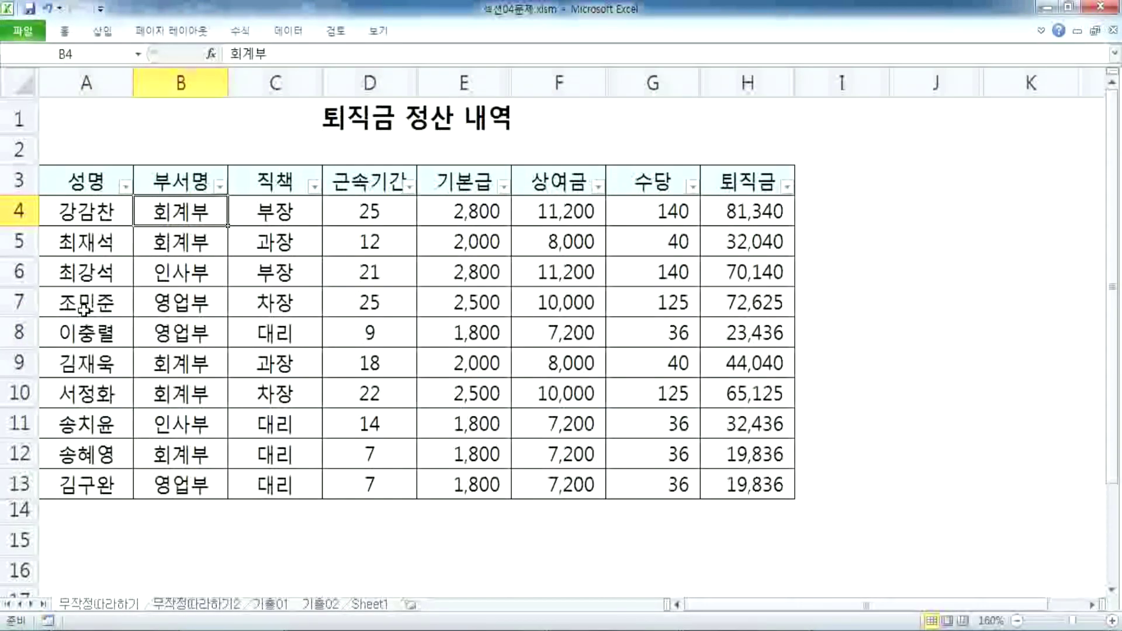
On the 무작정따라하기 sheet, turn on AutoFilter for the 퇴직금 정산 내역 table from cell C4
{"action": "double_click", "coordinate": [286, 32]}
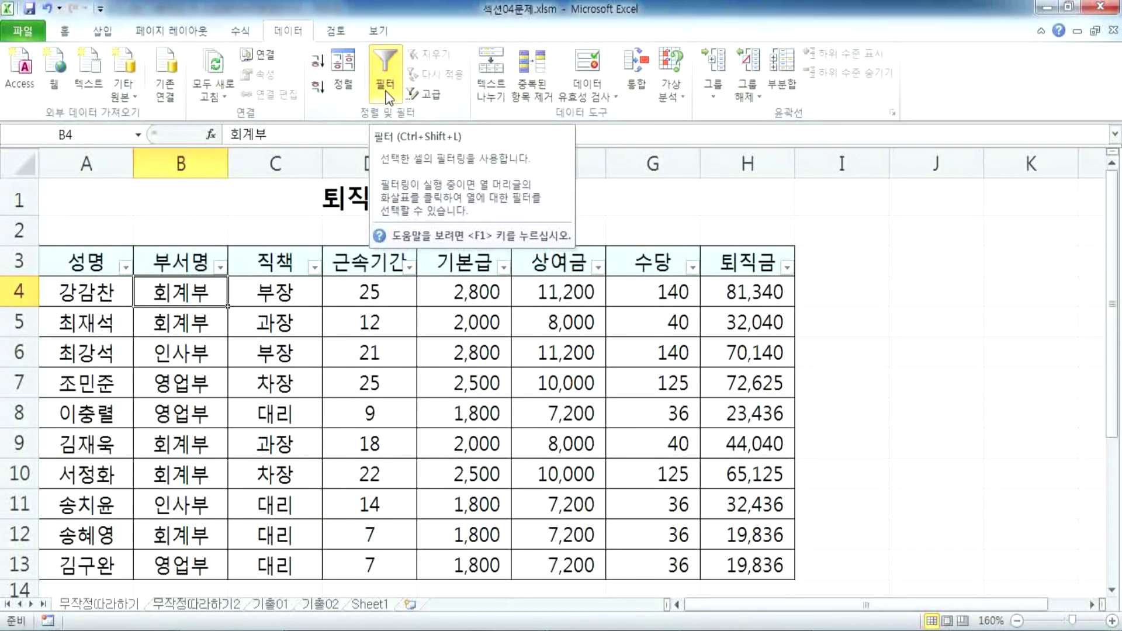
{"action": "scroll", "coordinate": [170, 290], "scroll_direction": "down", "scroll_amount": 4}
{"action": "scroll", "coordinate": [170, 290], "scroll_direction": "up", "scroll_amount": 4}
{"action": "left_click", "coordinate": [263, 292]}
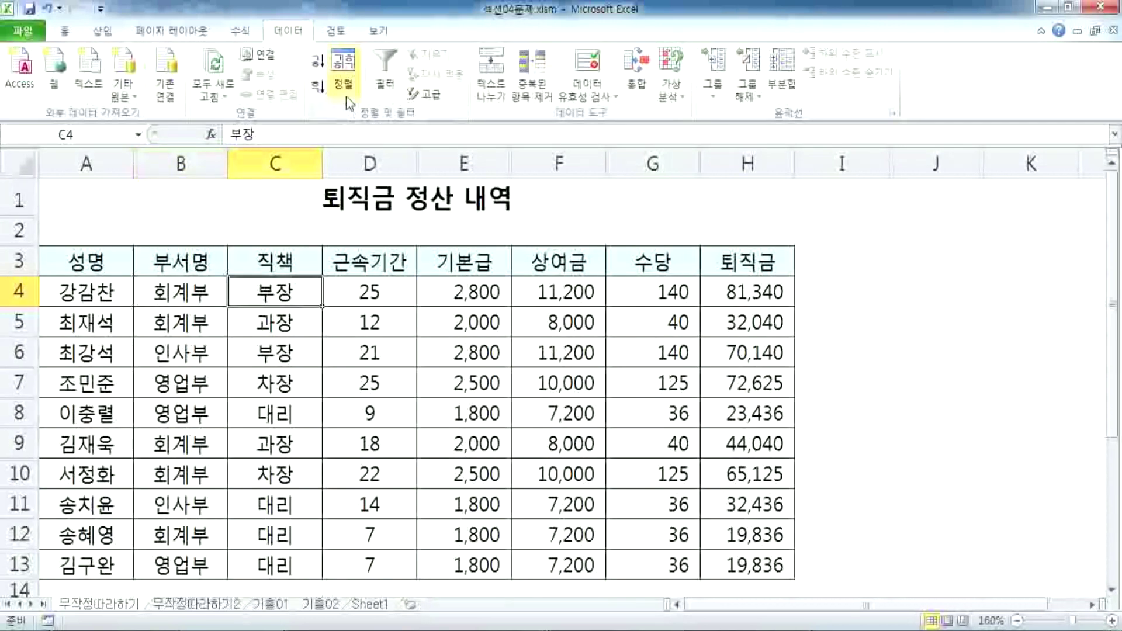
{"action": "left_click", "coordinate": [388, 78]}
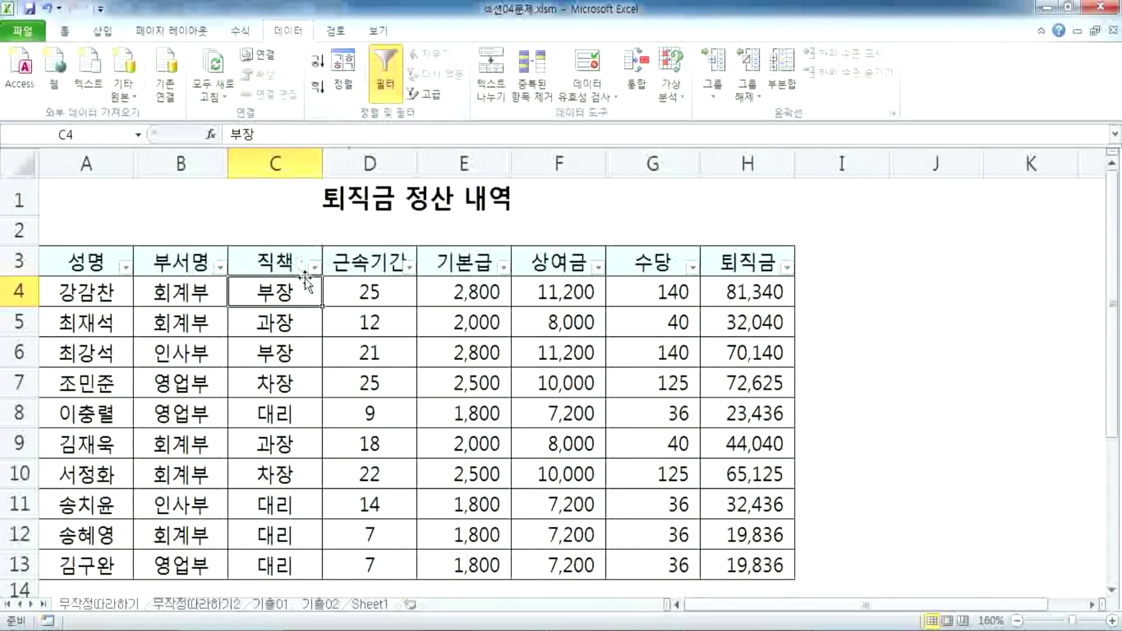
Filter the 직책 column so that only 대리 is selected
{"action": "left_click", "coordinate": [315, 267]}
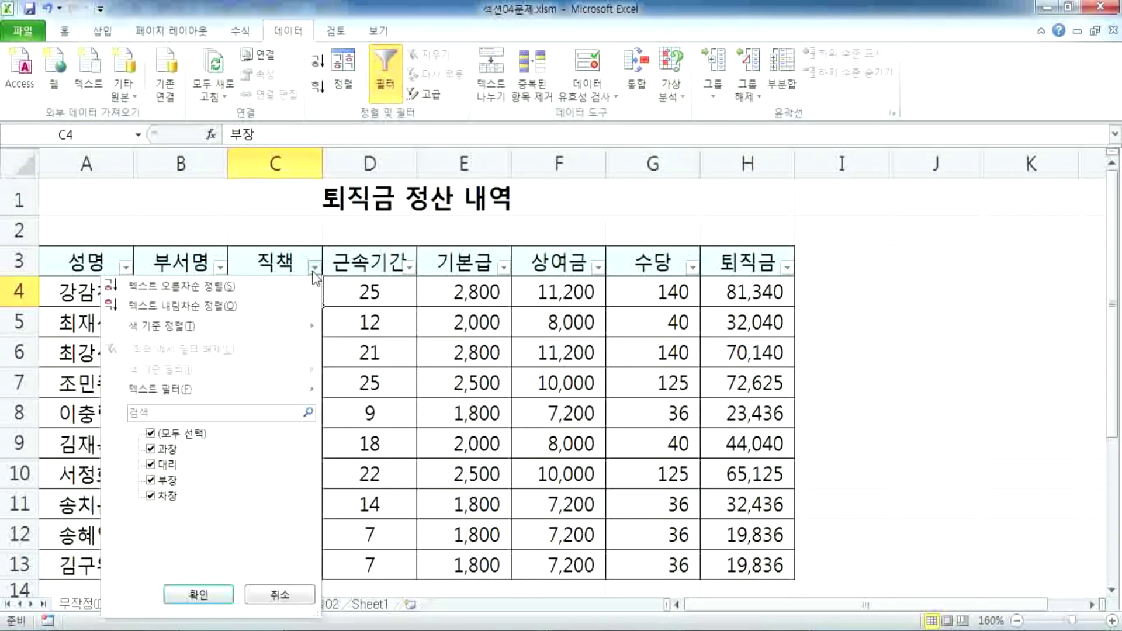
{"action": "left_click", "coordinate": [387, 316]}
{"action": "scroll", "coordinate": [373, 310], "scroll_direction": "down", "scroll_amount": 1}
{"action": "scroll", "coordinate": [373, 310], "scroll_direction": "up", "scroll_amount": 1}
{"action": "left_click", "coordinate": [315, 267]}
{"action": "left_click", "coordinate": [150, 434]}
{"action": "left_click", "coordinate": [151, 465]}
{"action": "left_click", "coordinate": [197, 595]}
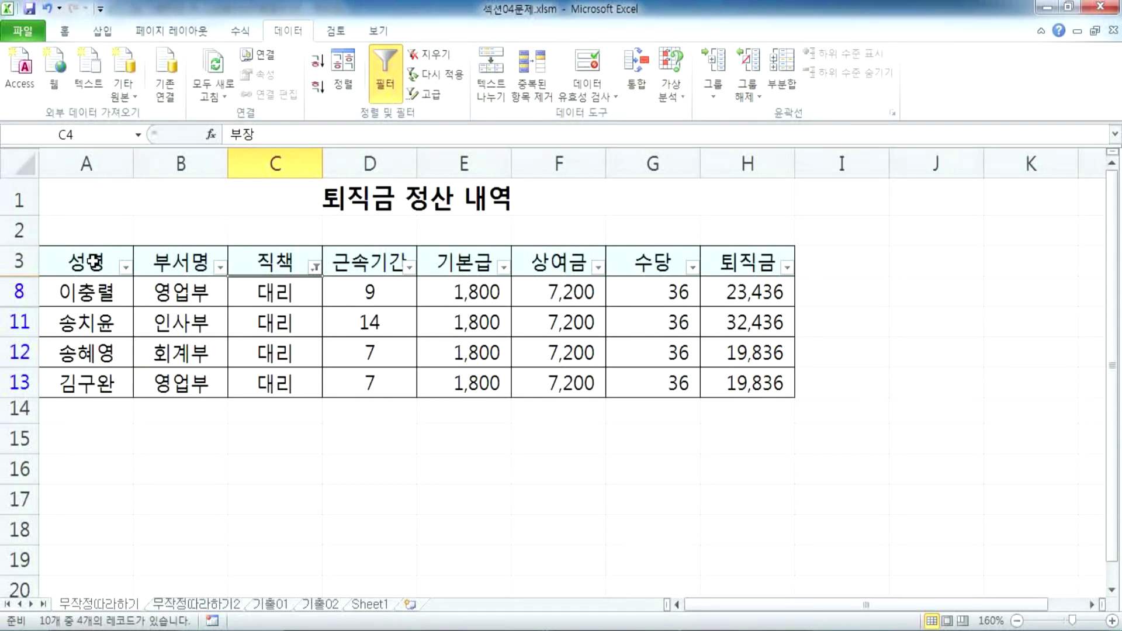
Copy the filtered 퇴직금 정산 내역 table, including its title, from A1:H13
{"action": "left_click_drag", "start_coordinate": [93, 261], "coordinate": [476, 268]}
{"action": "left_click_drag", "start_coordinate": [76, 195], "coordinate": [666, 377]}
{"action": "right_click", "coordinate": [630, 306]}
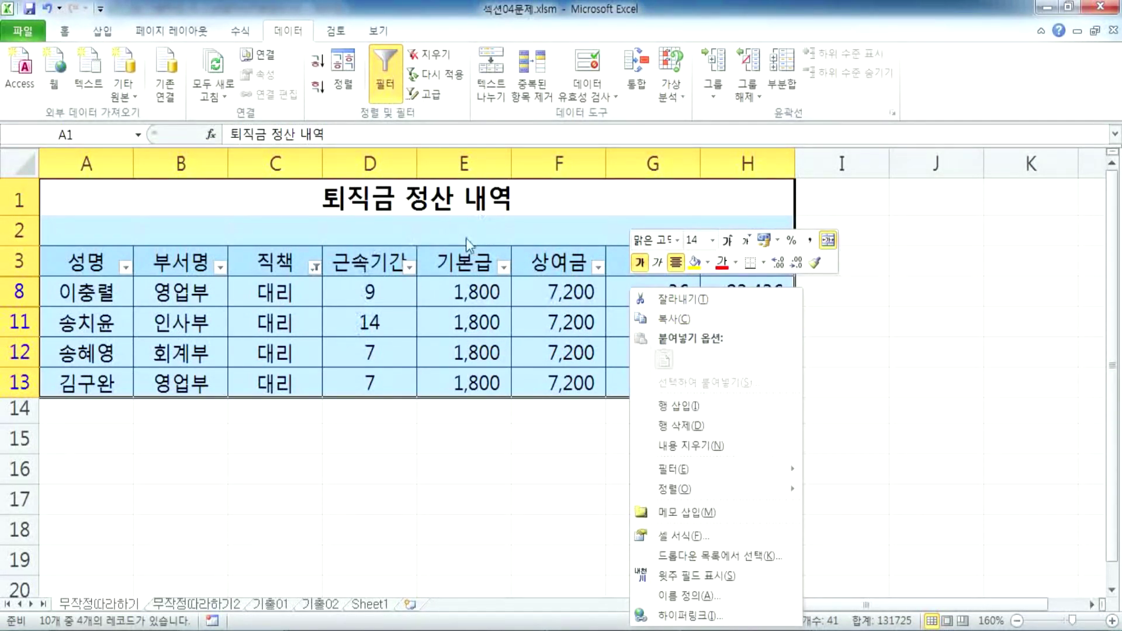
{"action": "left_click", "coordinate": [664, 319]}
Add a new worksheet and paste the copied table there starting at B2
{"action": "scroll", "coordinate": [286, 456], "scroll_direction": "down", "scroll_amount": 6}
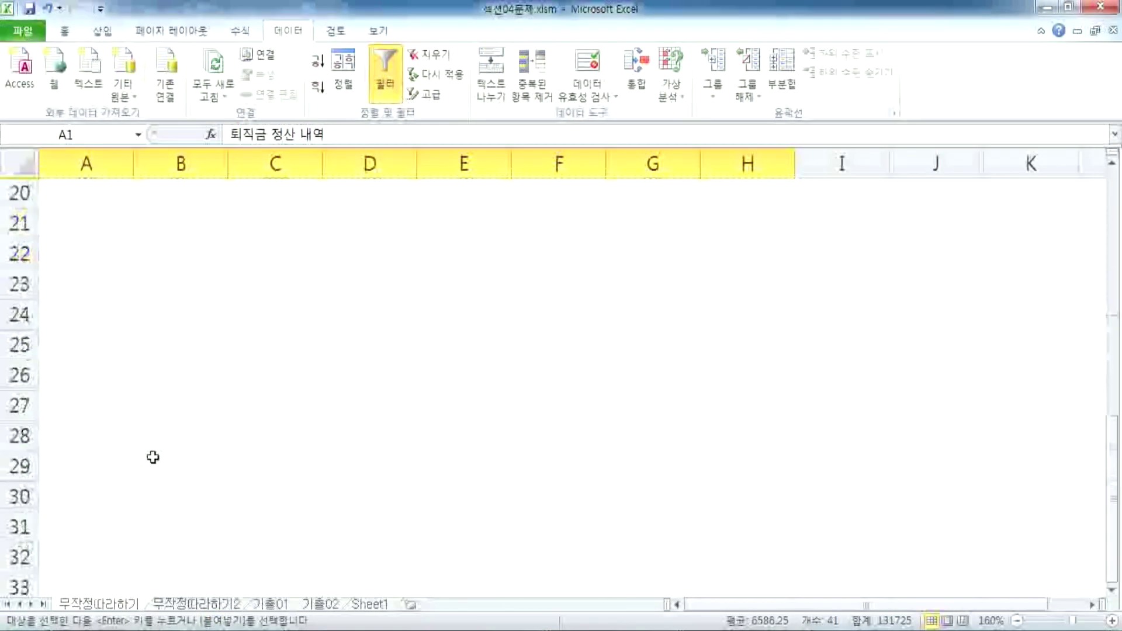
{"action": "scroll", "coordinate": [81, 424], "scroll_direction": "down", "scroll_amount": 1}
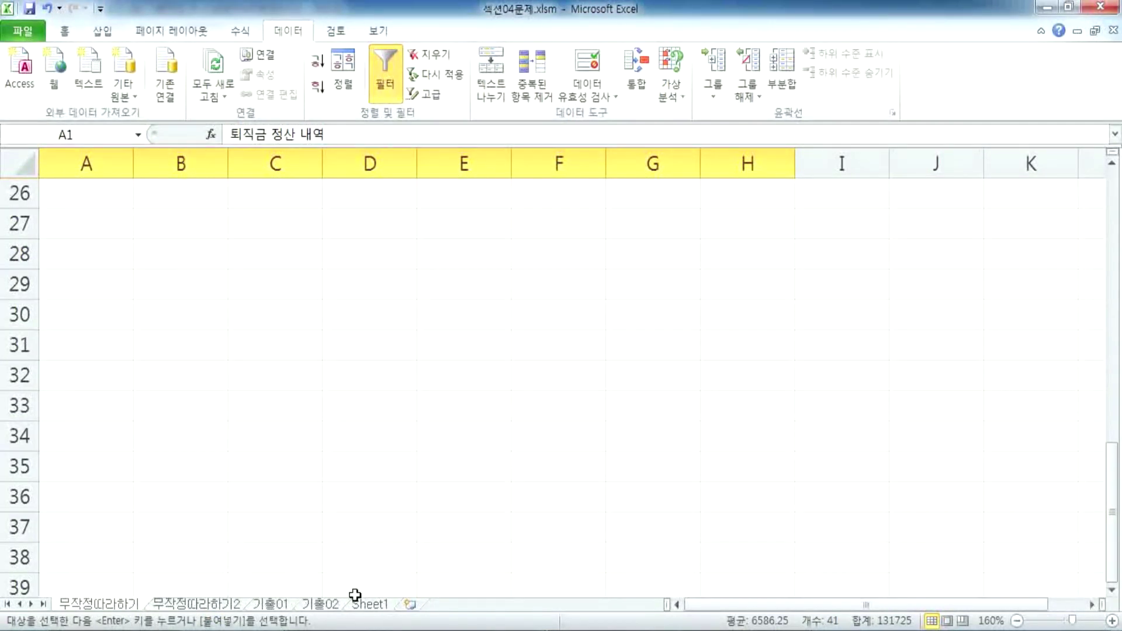
{"action": "left_click", "coordinate": [410, 604]}
{"action": "scroll", "coordinate": [95, 212], "scroll_direction": "up", "scroll_amount": 3}
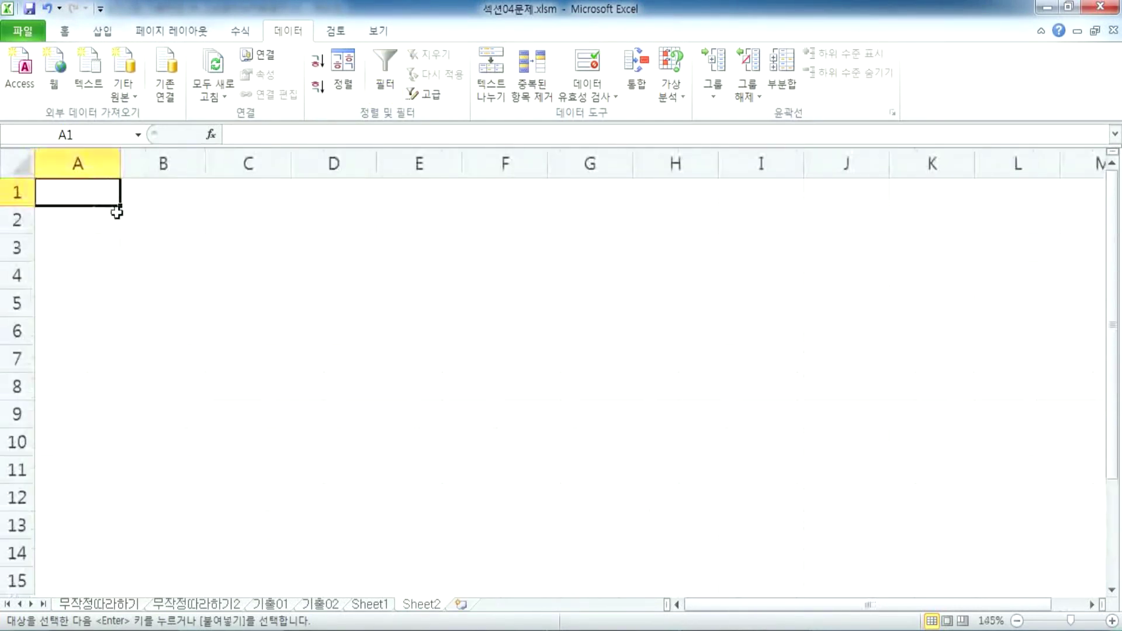
{"action": "right_click", "coordinate": [153, 220]}
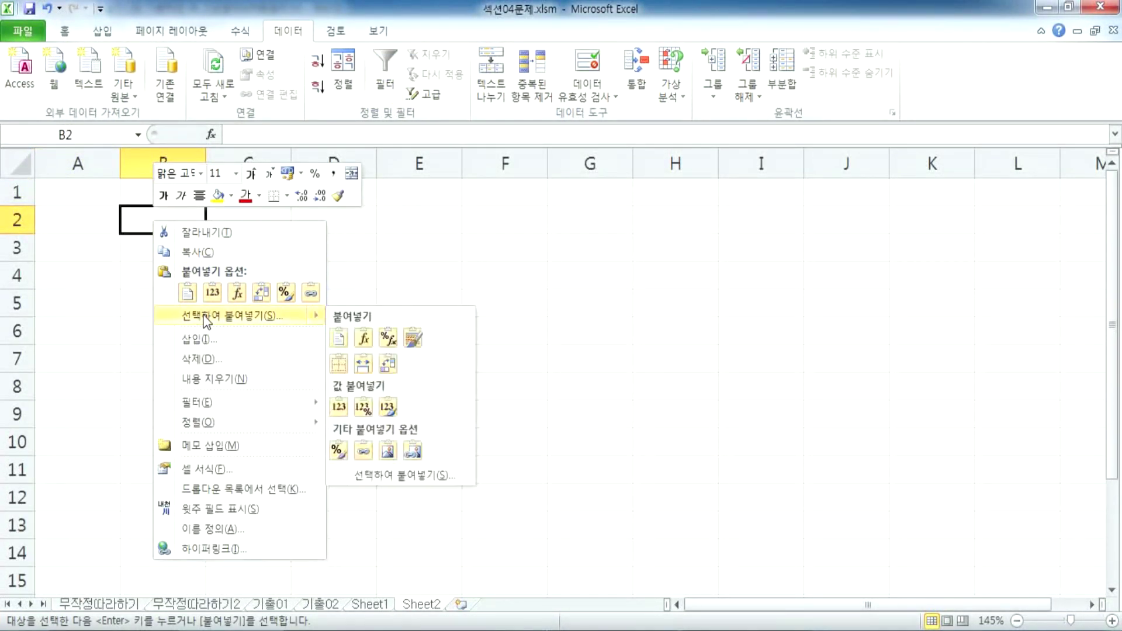
{"action": "left_click", "coordinate": [191, 297]}
{"action": "left_click", "coordinate": [264, 478]}
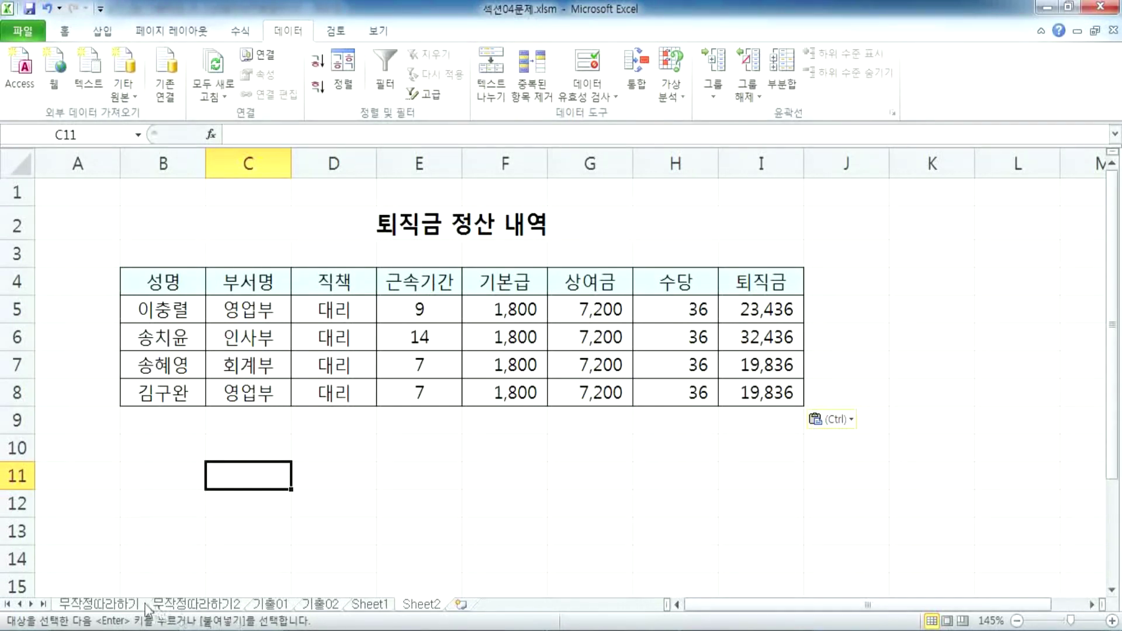
Return to the 무작정따라하기 sheet and turn off AutoFilter for the 퇴직금 정산 내역 table
{"action": "left_click", "coordinate": [124, 606]}
{"action": "scroll", "coordinate": [212, 367], "scroll_direction": "up", "scroll_amount": 8}
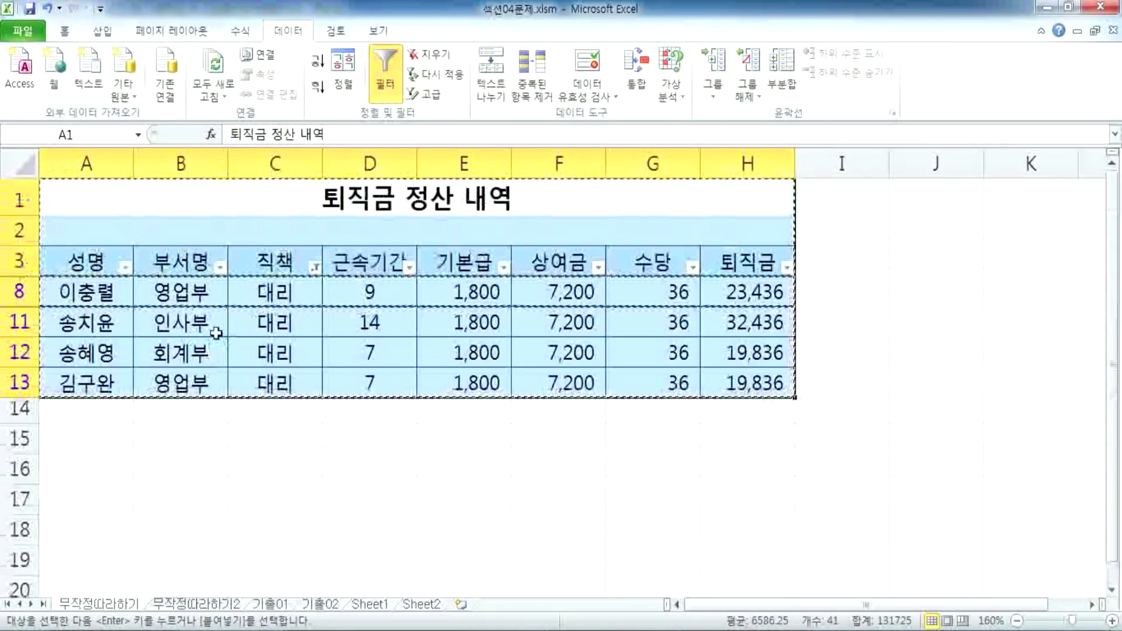
{"action": "left_click", "coordinate": [215, 331]}
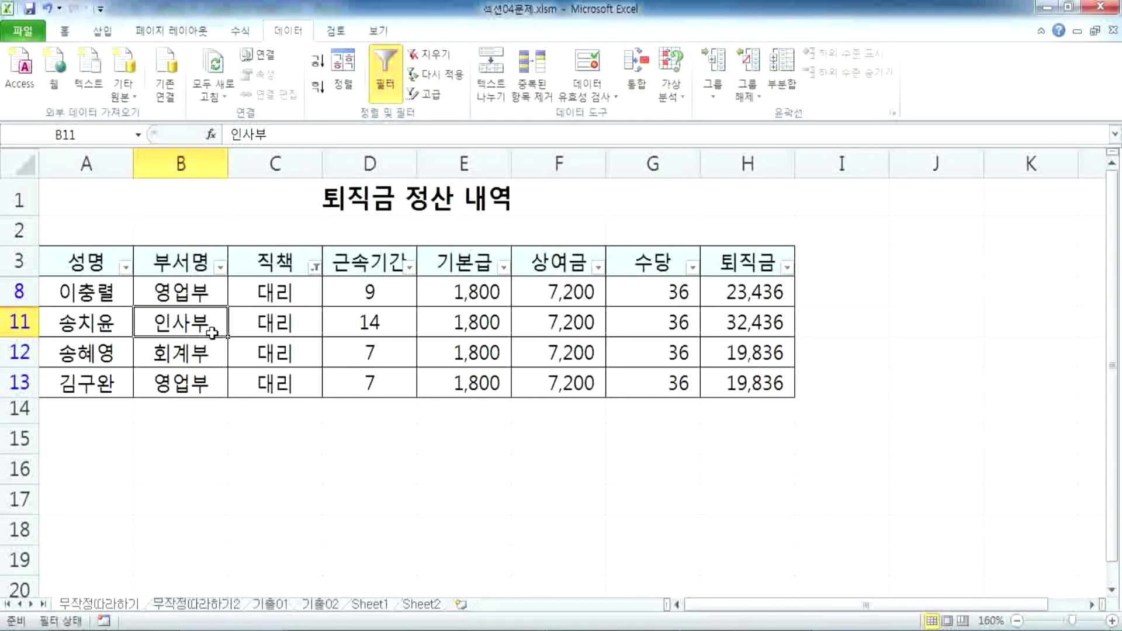
{"action": "left_click", "coordinate": [377, 88]}
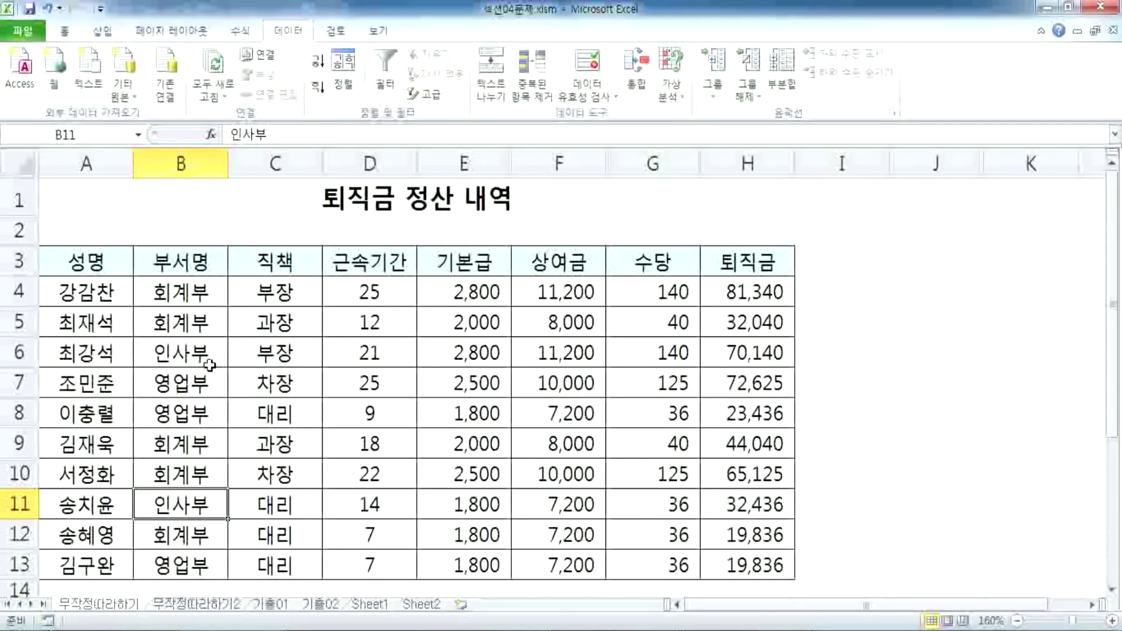
Hide rows 4 through 12 of the 퇴직금 정산 내역 table
{"action": "left_click_drag", "start_coordinate": [20, 289], "coordinate": [163, 461]}
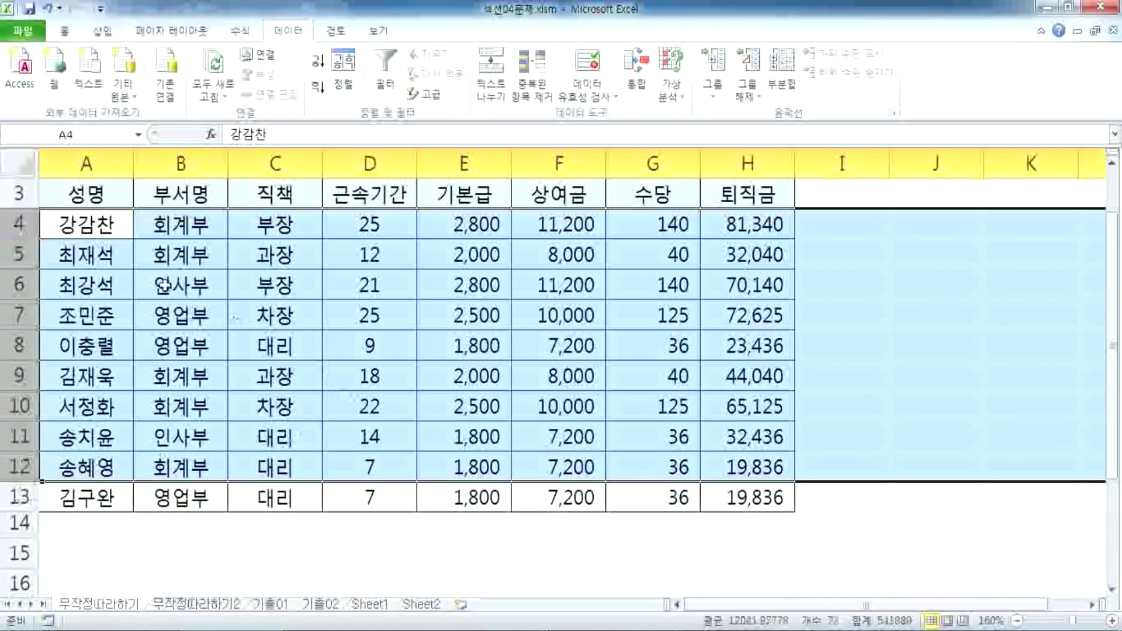
{"action": "right_click", "coordinate": [90, 225]}
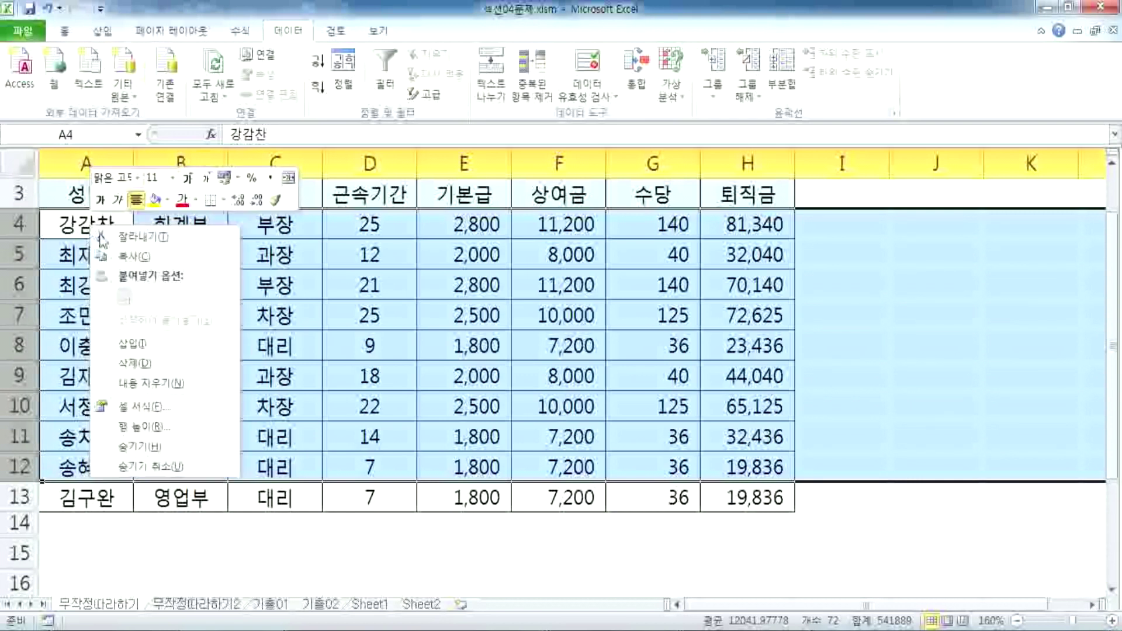
{"action": "left_click", "coordinate": [139, 447]}
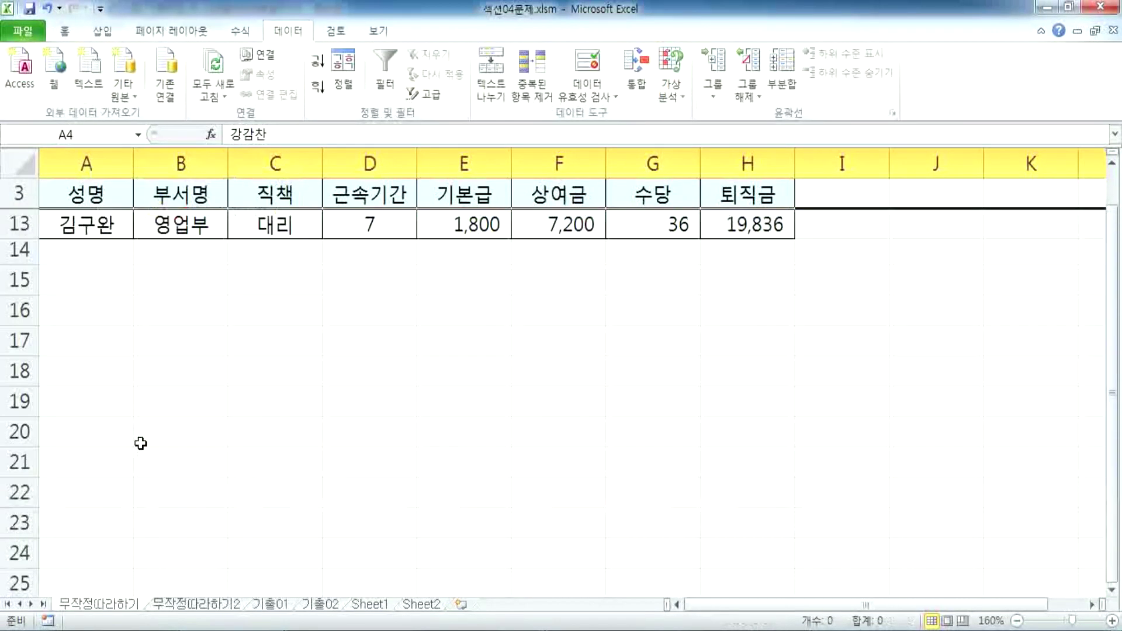
{"action": "left_click", "coordinate": [223, 448]}
{"action": "scroll", "coordinate": [207, 451], "scroll_direction": "up", "scroll_amount": 1}
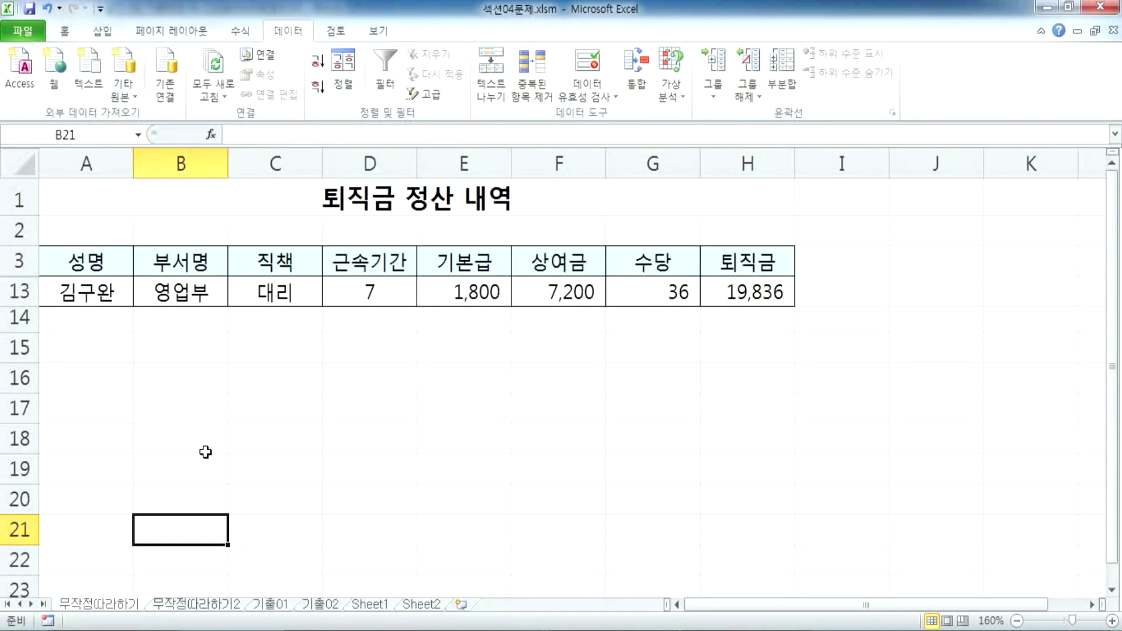
Copy the table range A3:H13 with its hidden rows and paste it on Sheet2 starting at B11
{"action": "left_click_drag", "start_coordinate": [70, 257], "coordinate": [736, 293]}
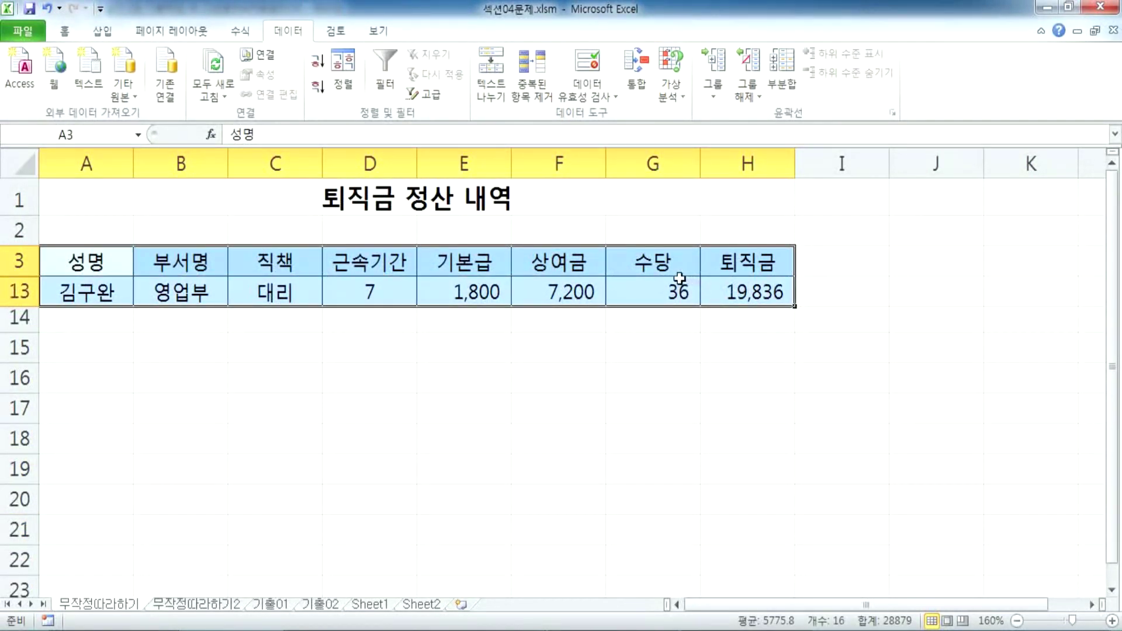
{"action": "key", "text": "ctrl+c"}
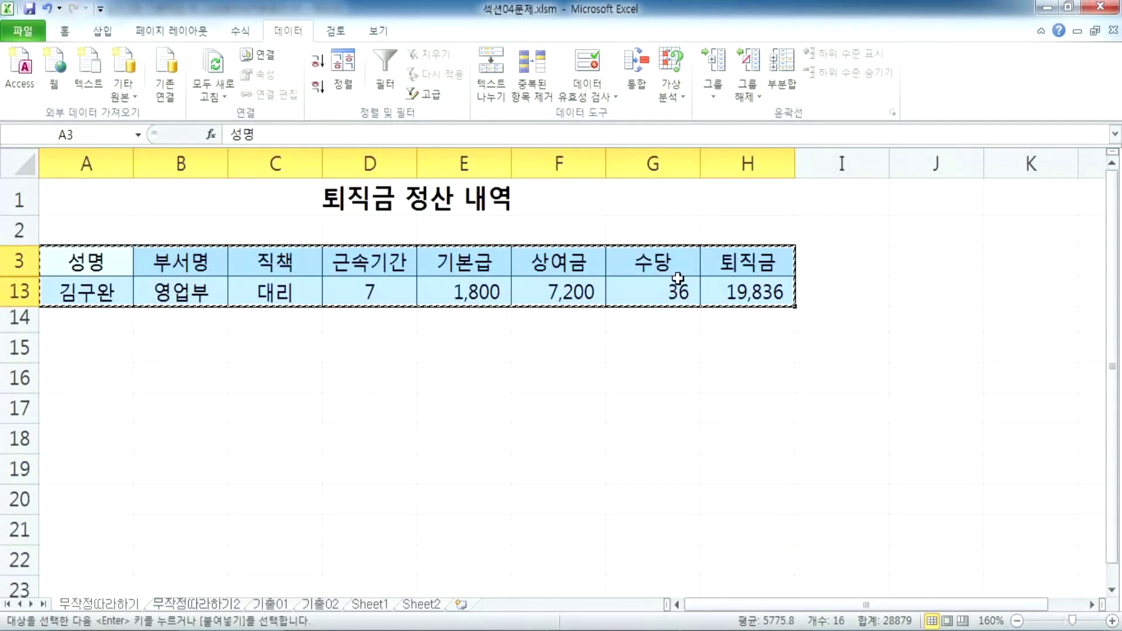
{"action": "left_click", "coordinate": [420, 605]}
{"action": "scroll", "coordinate": [221, 400], "scroll_direction": "down", "scroll_amount": 1}
{"action": "left_click", "coordinate": [158, 383]}
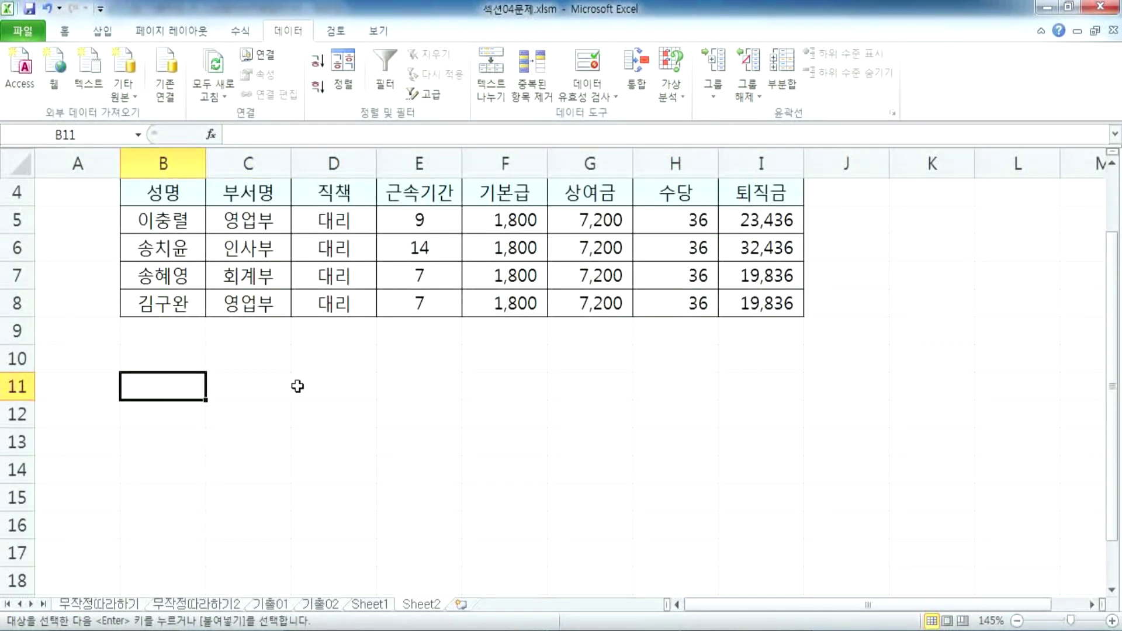
{"action": "key", "text": "ctrl+v"}
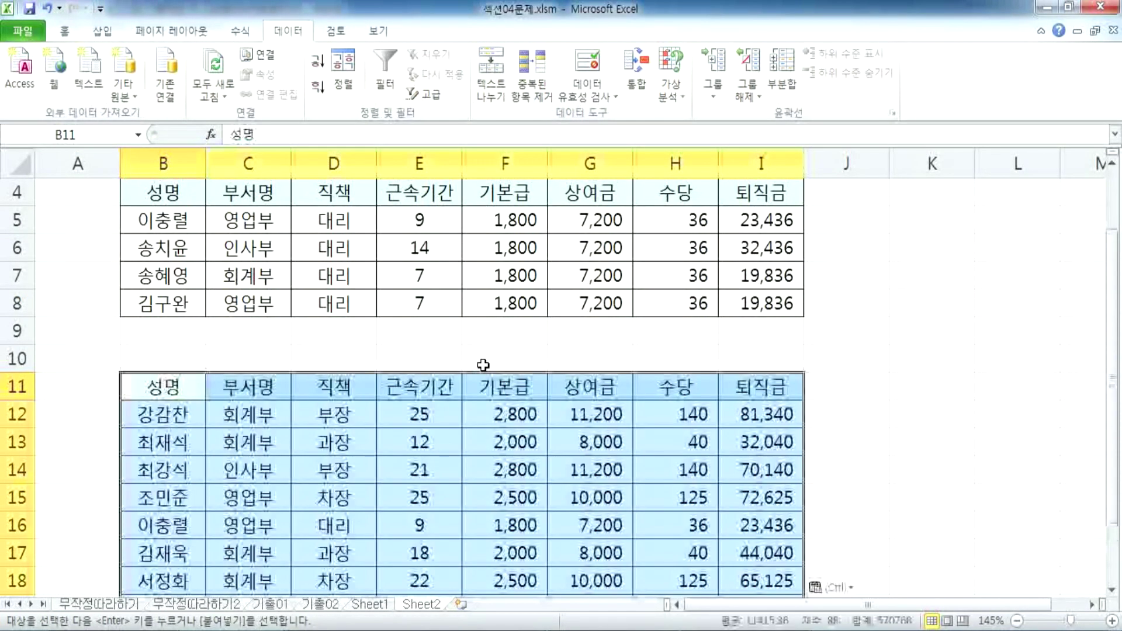
{"action": "scroll", "coordinate": [483, 365], "scroll_direction": "down", "scroll_amount": 2}
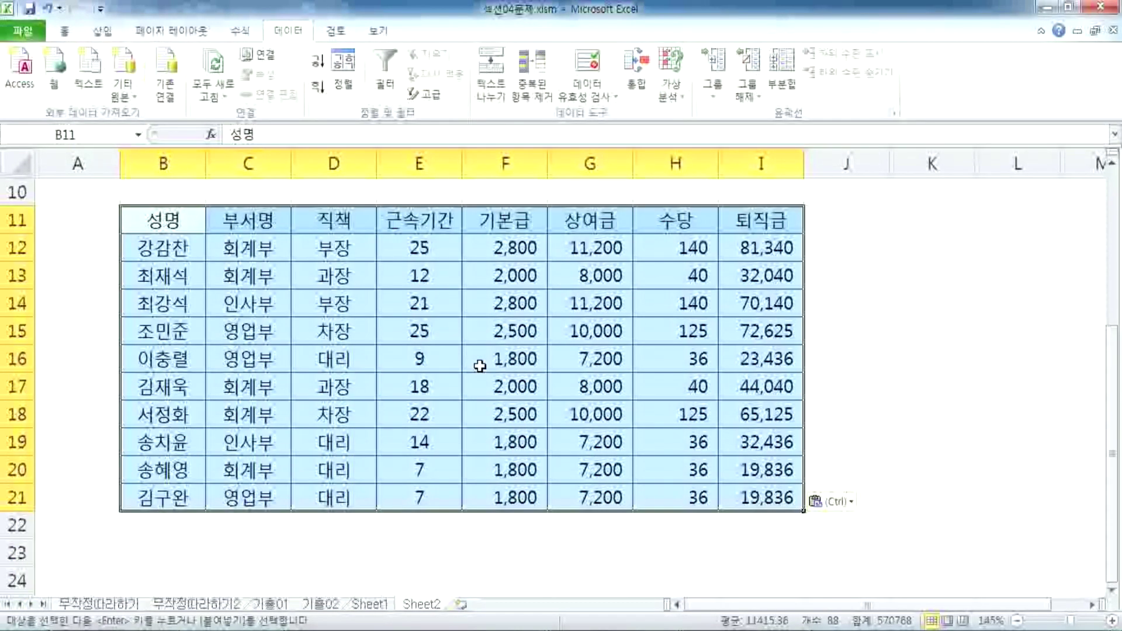
Compare the source table on the 무작정따라하기 sheet with the copy pasted on Sheet2
{"action": "left_click", "coordinate": [100, 604]}
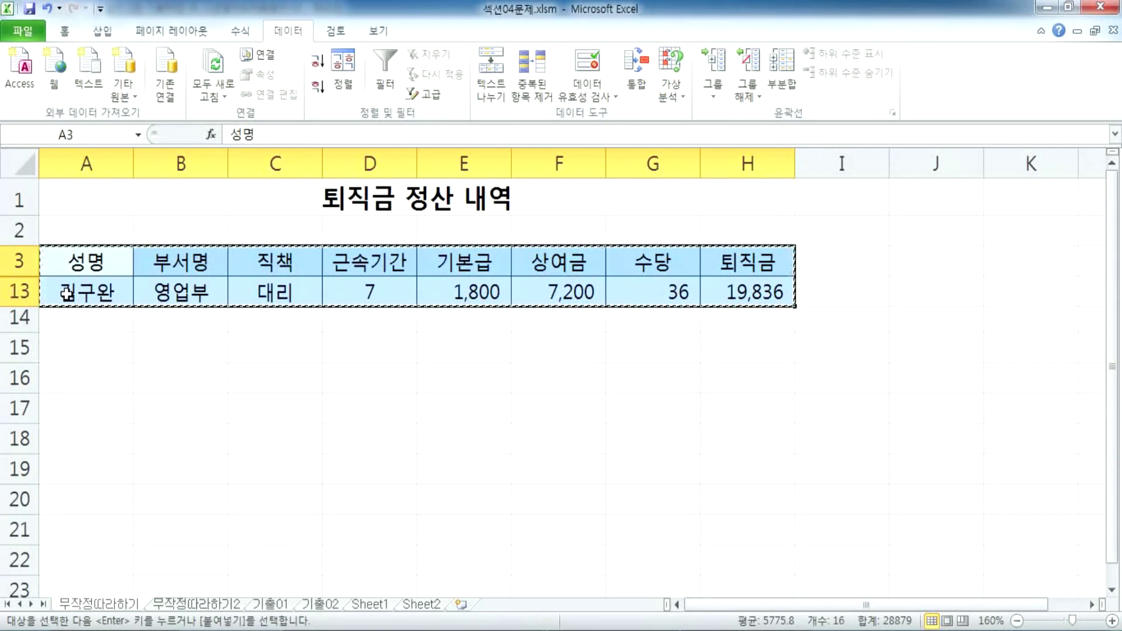
{"action": "left_click", "coordinate": [68, 344]}
{"action": "key", "text": "Escape"}
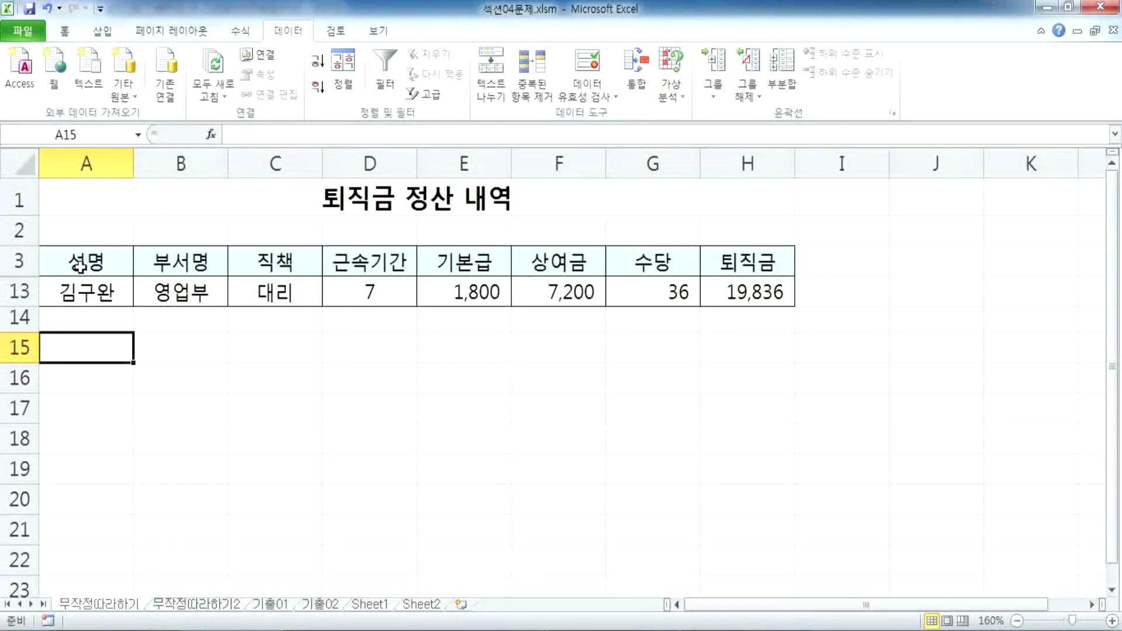
{"action": "left_click", "coordinate": [80, 264]}
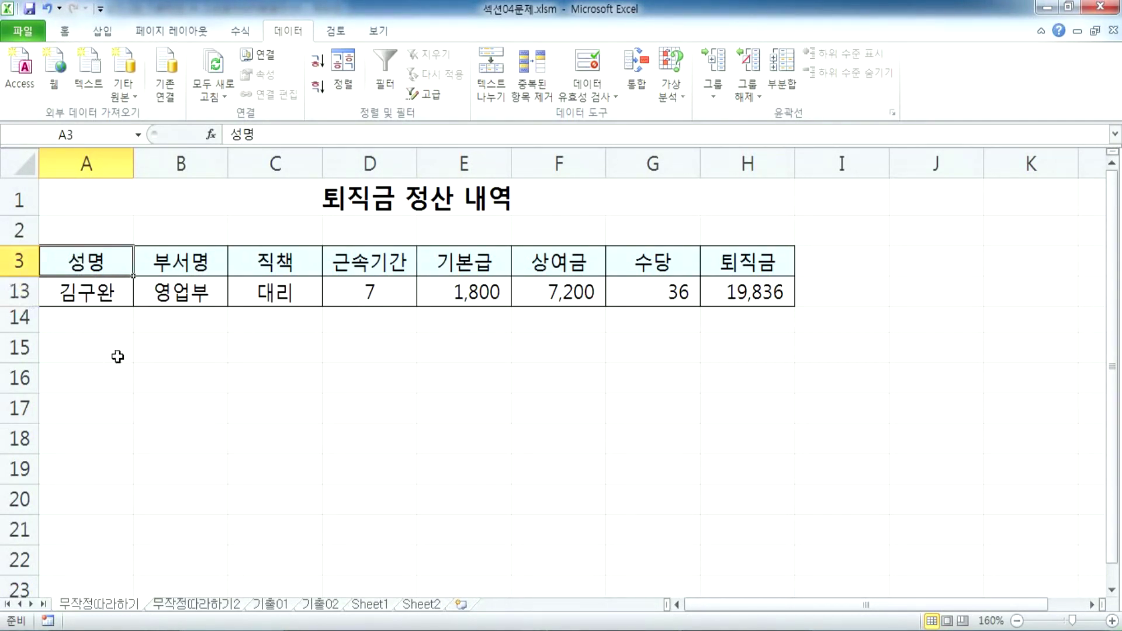
{"action": "left_click", "coordinate": [422, 604]}
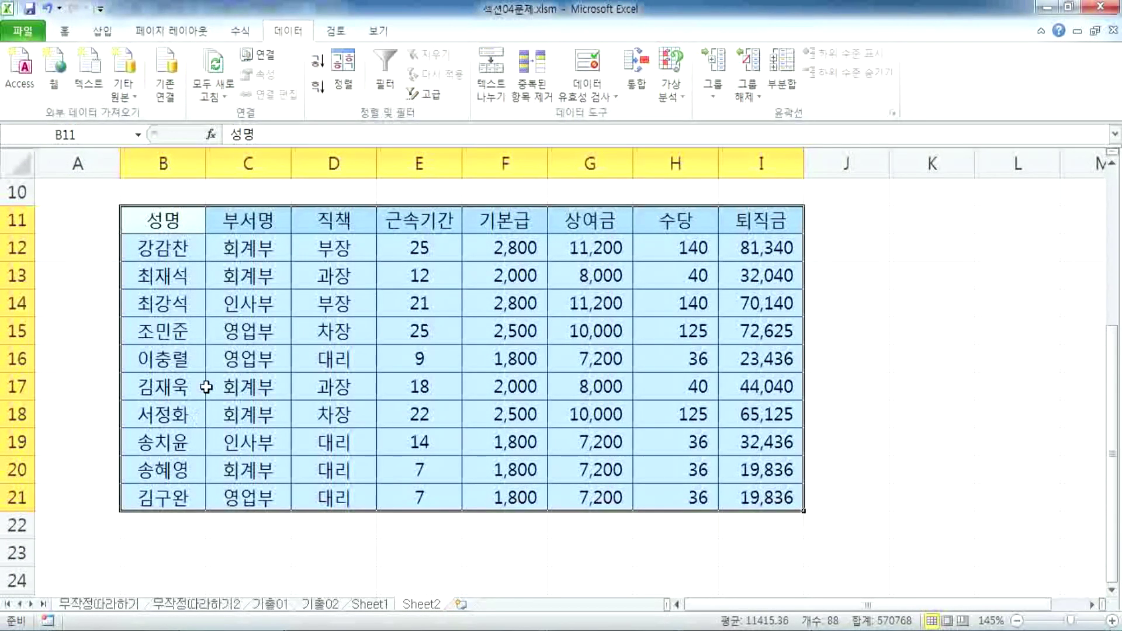
{"action": "left_click", "coordinate": [109, 605]}
Contrast selecting A3:H13 as one block with selecting header row 3 and row 13 as separate ranges
{"action": "left_click_drag", "start_coordinate": [85, 263], "coordinate": [720, 291]}
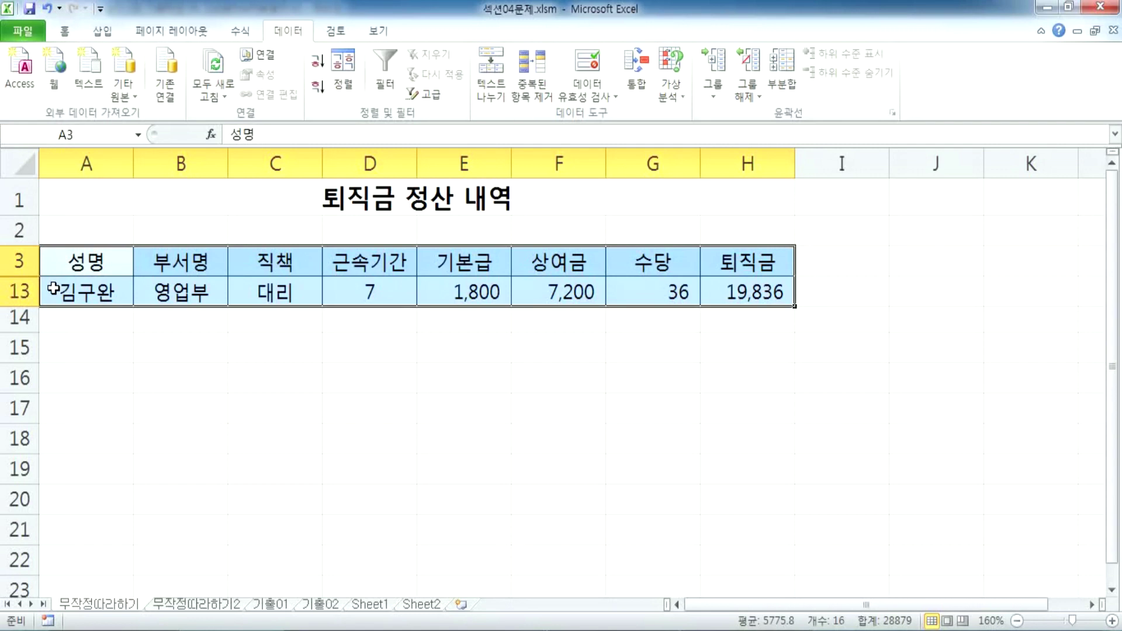
{"action": "left_click_drag", "start_coordinate": [58, 262], "coordinate": [722, 275]}
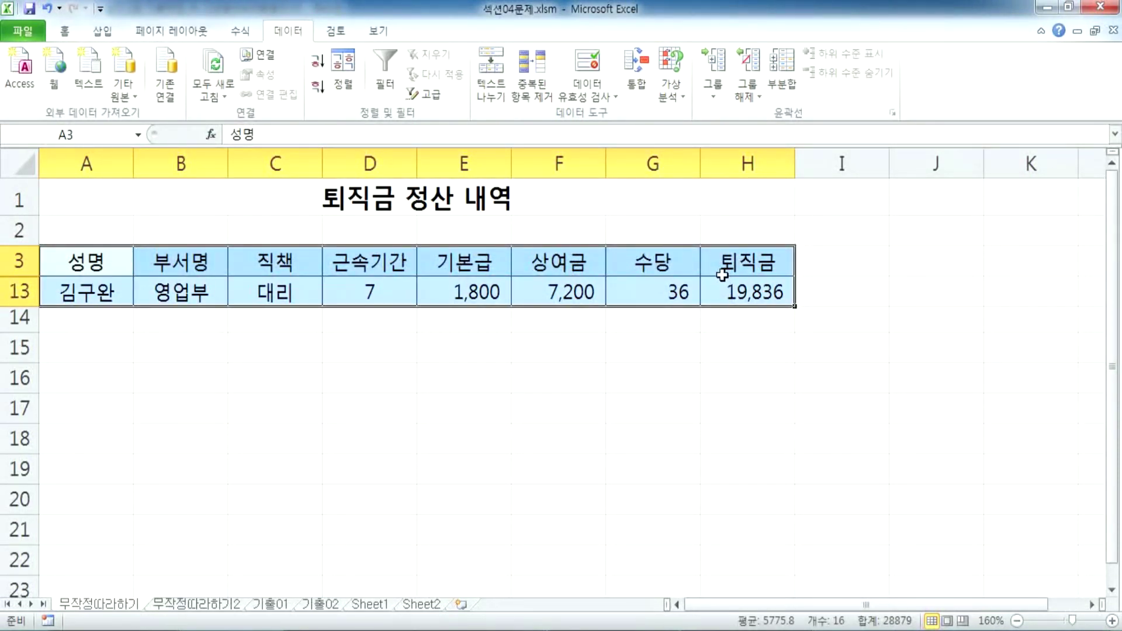
{"action": "left_click", "coordinate": [438, 385]}
{"action": "left_click", "coordinate": [81, 263]}
{"action": "left_click_drag", "start_coordinate": [81, 262], "coordinate": [726, 258]}
{"action": "left_click_drag", "start_coordinate": [86, 290], "coordinate": [720, 286]}
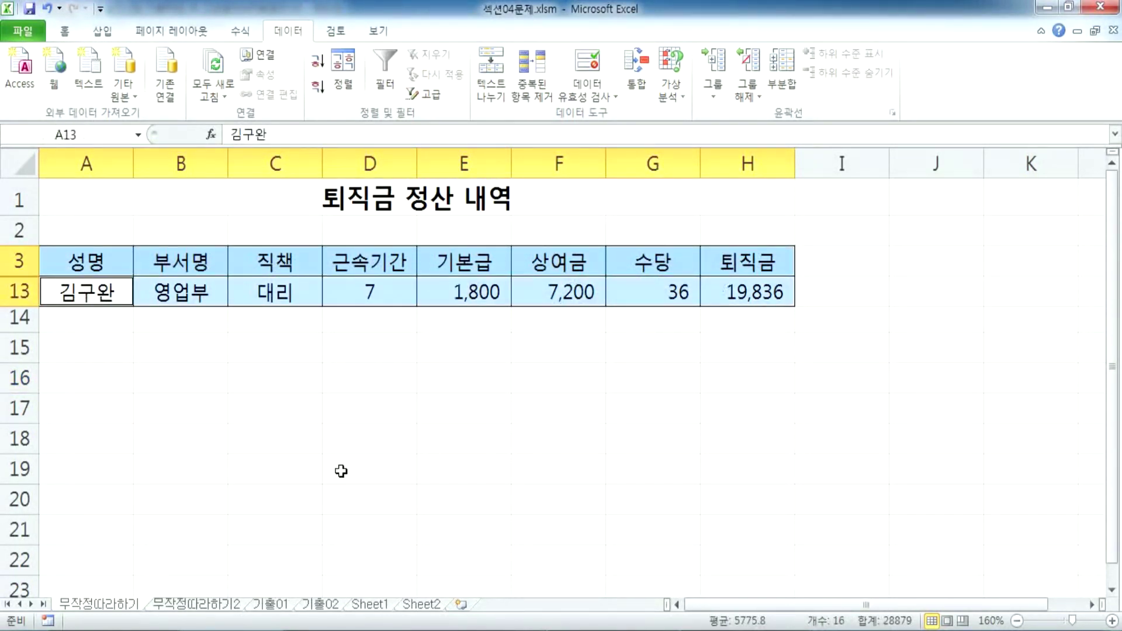
{"action": "left_click", "coordinate": [308, 471]}
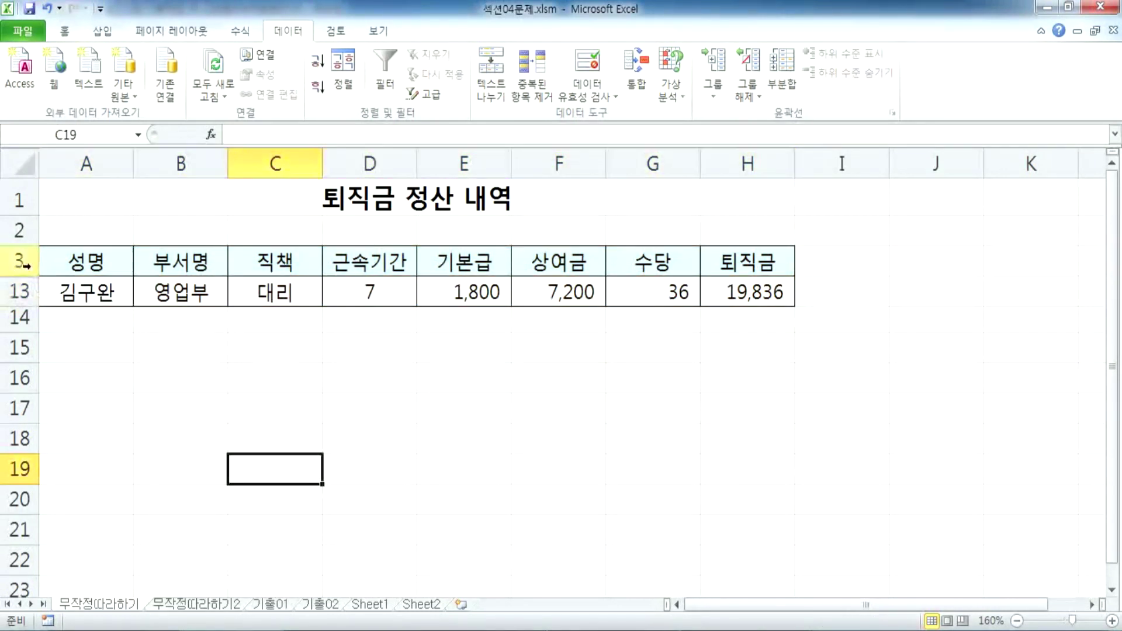
{"action": "left_click_drag", "start_coordinate": [81, 264], "coordinate": [722, 288]}
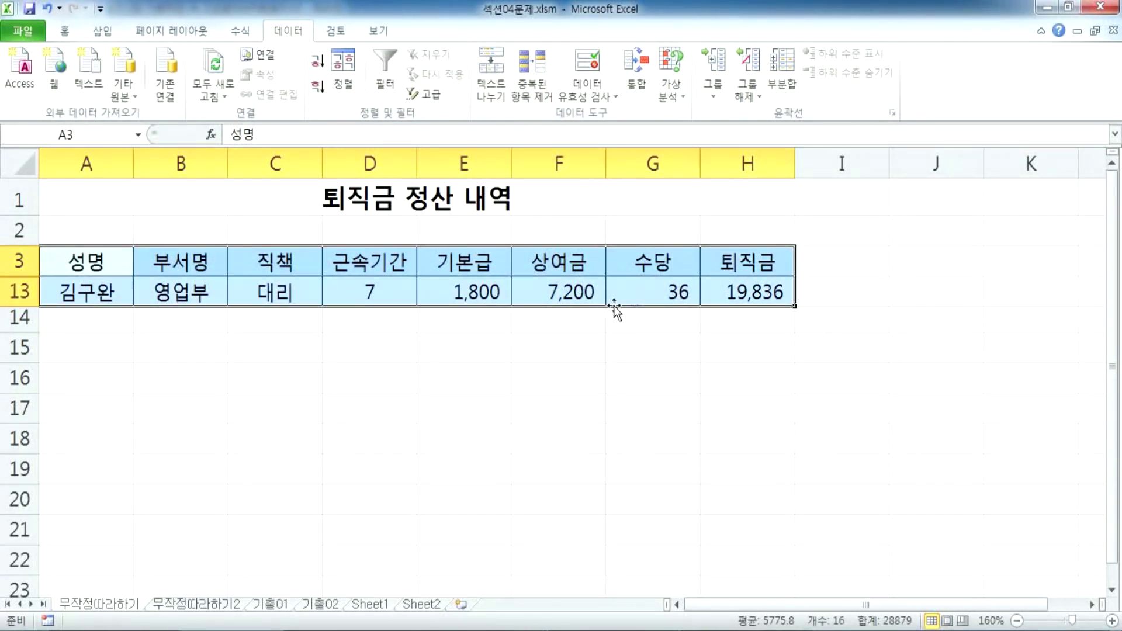
{"action": "left_click", "coordinate": [96, 300]}
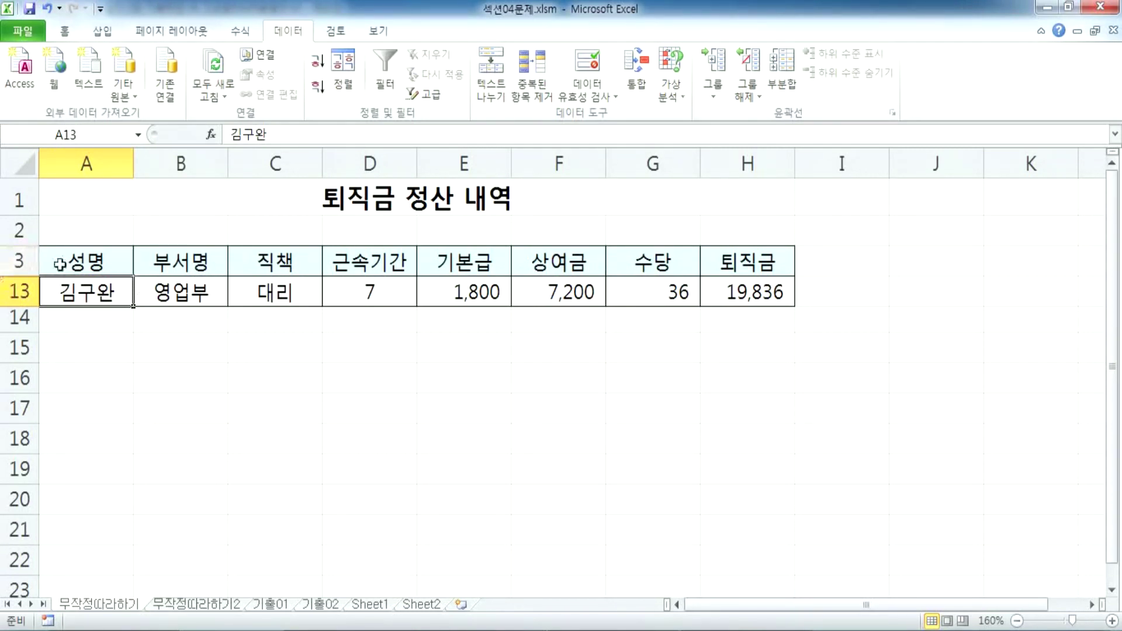
{"action": "left_click_drag", "start_coordinate": [95, 266], "coordinate": [473, 256]}
{"action": "left_click_drag", "start_coordinate": [714, 263], "coordinate": [724, 286]}
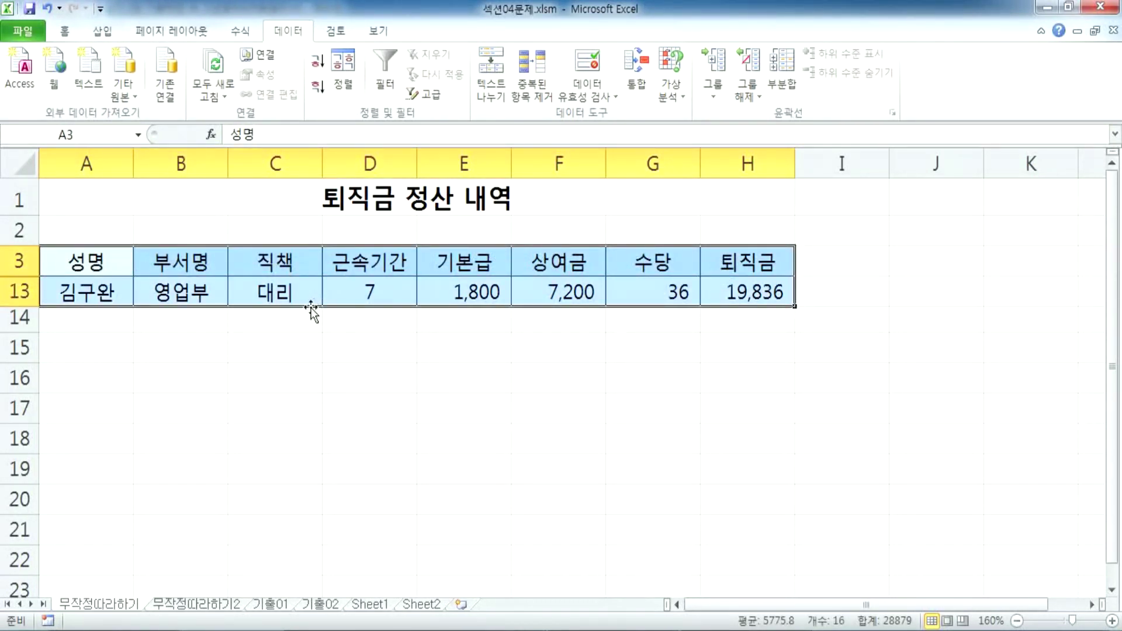
Limit the A3:H13 selection to visible cells only (화면에 보이는 셀만), copy it, and cancel the copy
{"action": "left_click_drag", "start_coordinate": [94, 263], "coordinate": [740, 284]}
{"action": "left_click", "coordinate": [73, 34]}
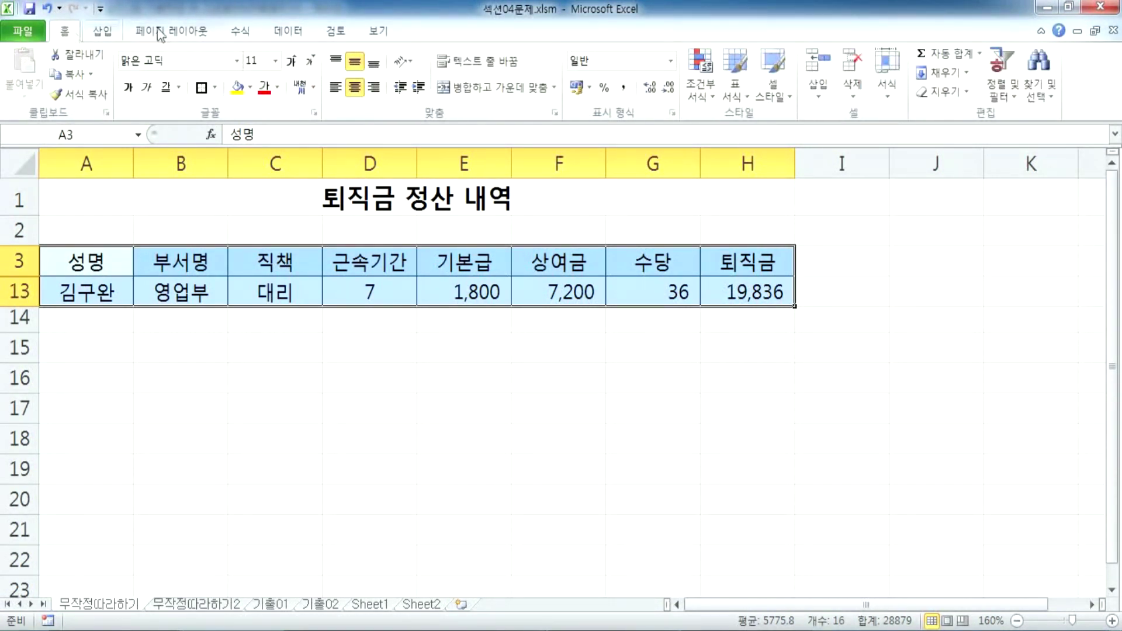
{"action": "left_click", "coordinate": [1039, 94]}
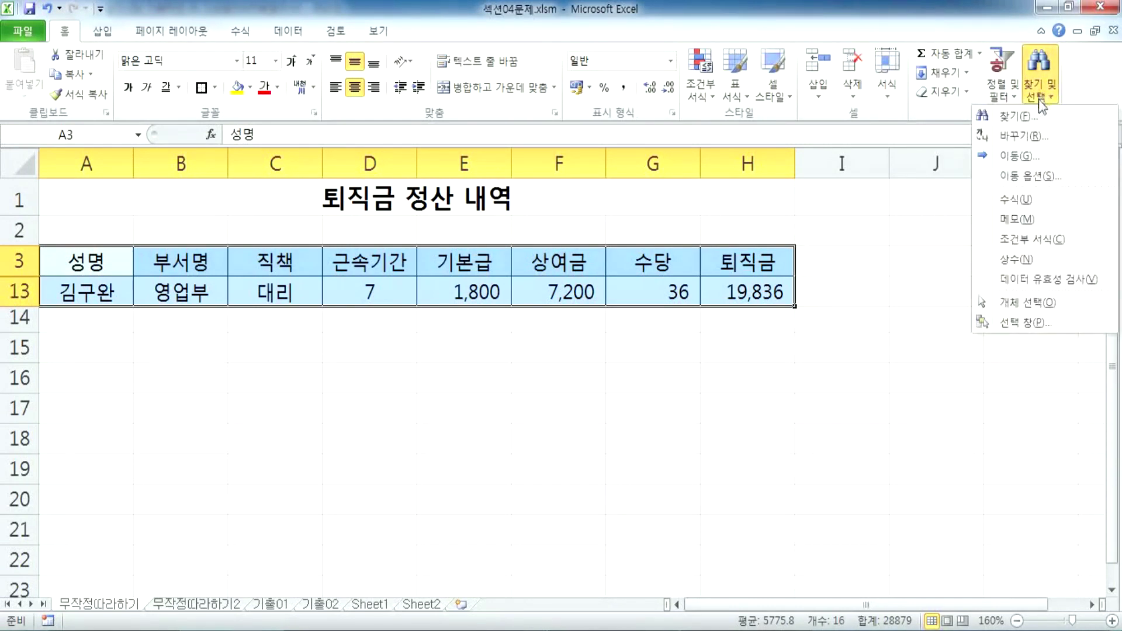
{"action": "left_click", "coordinate": [1026, 175]}
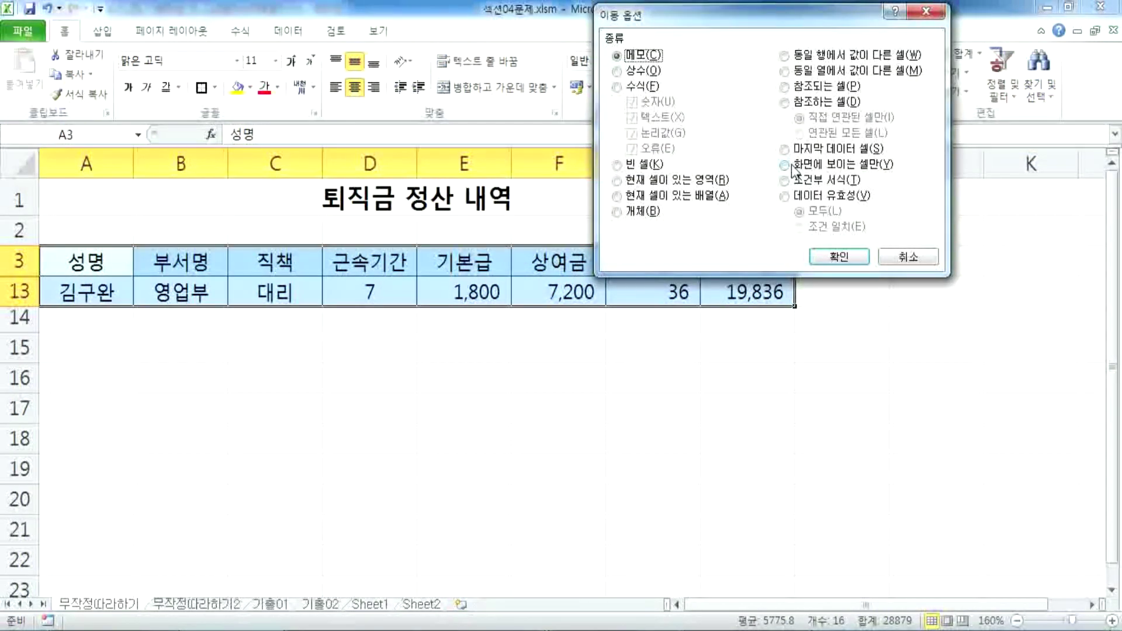
{"action": "left_click", "coordinate": [791, 164]}
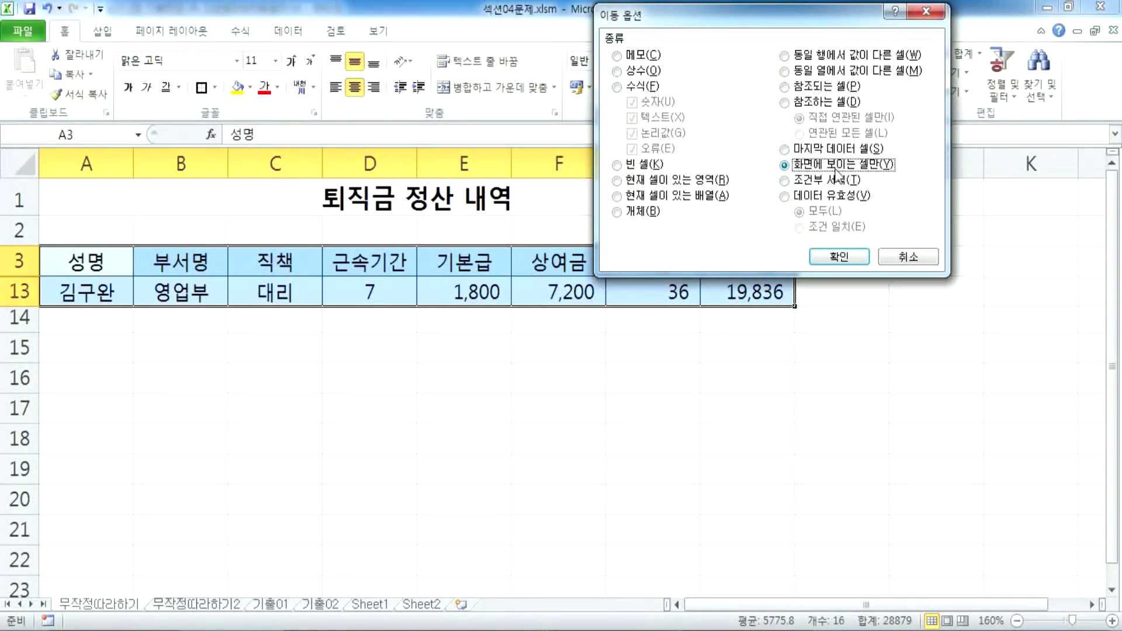
{"action": "left_click", "coordinate": [833, 255]}
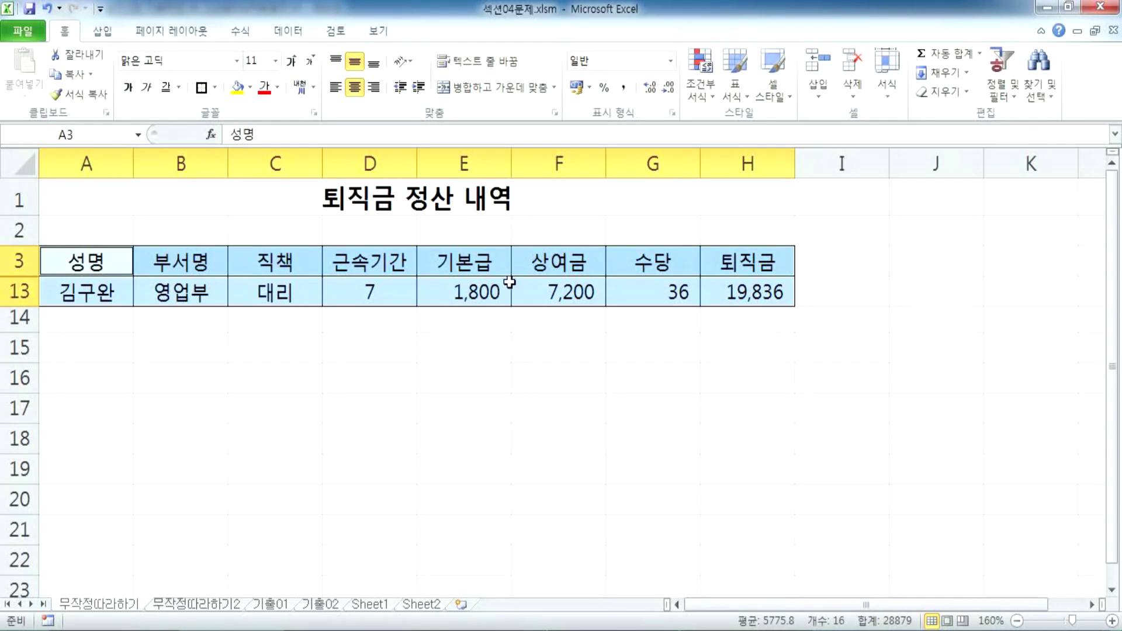
{"action": "key", "text": "ctrl+c"}
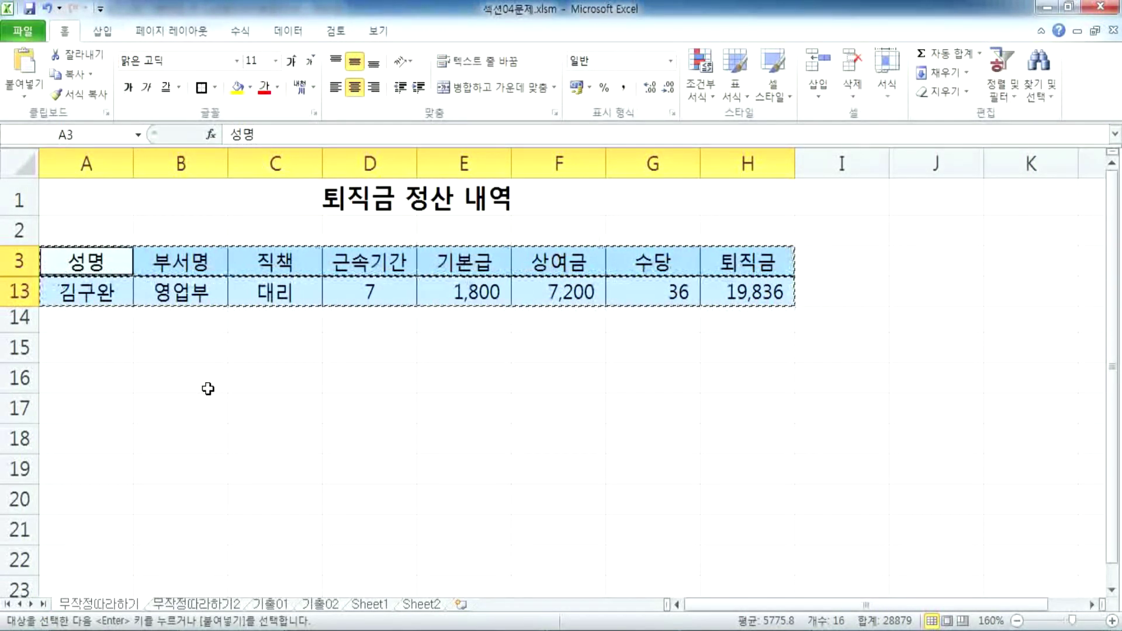
{"action": "key", "text": "Escape"}
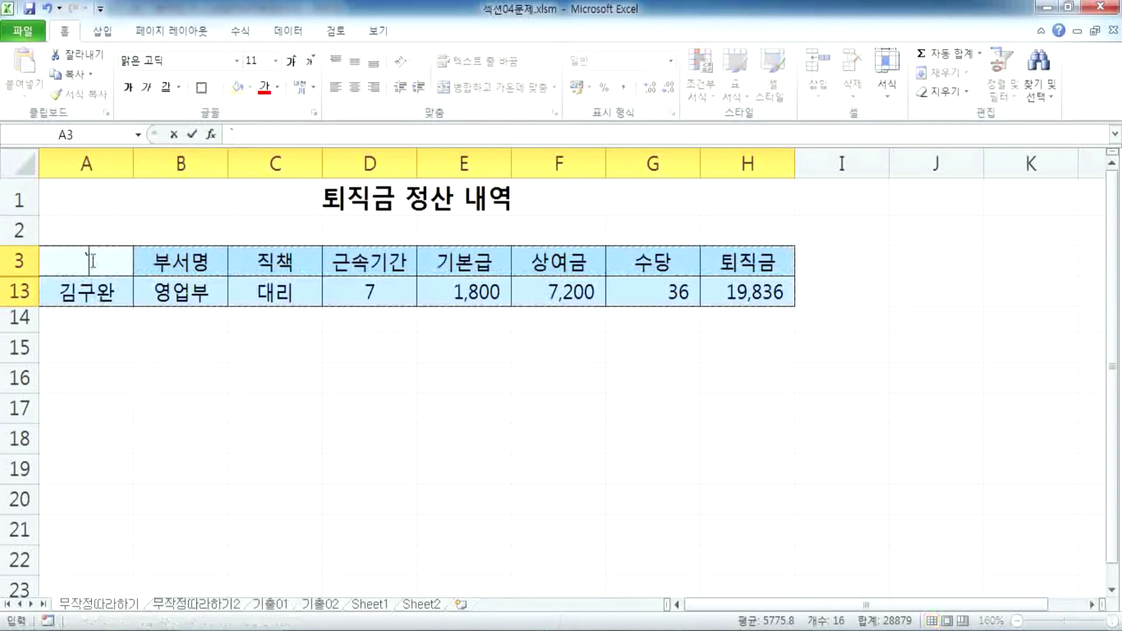
Copy A3:H13 as one block and B15:E15 with B17:E17 as separate ranges to compare their outlines, then cancel copying
{"action": "left_click_drag", "start_coordinate": [88, 260], "coordinate": [716, 298]}
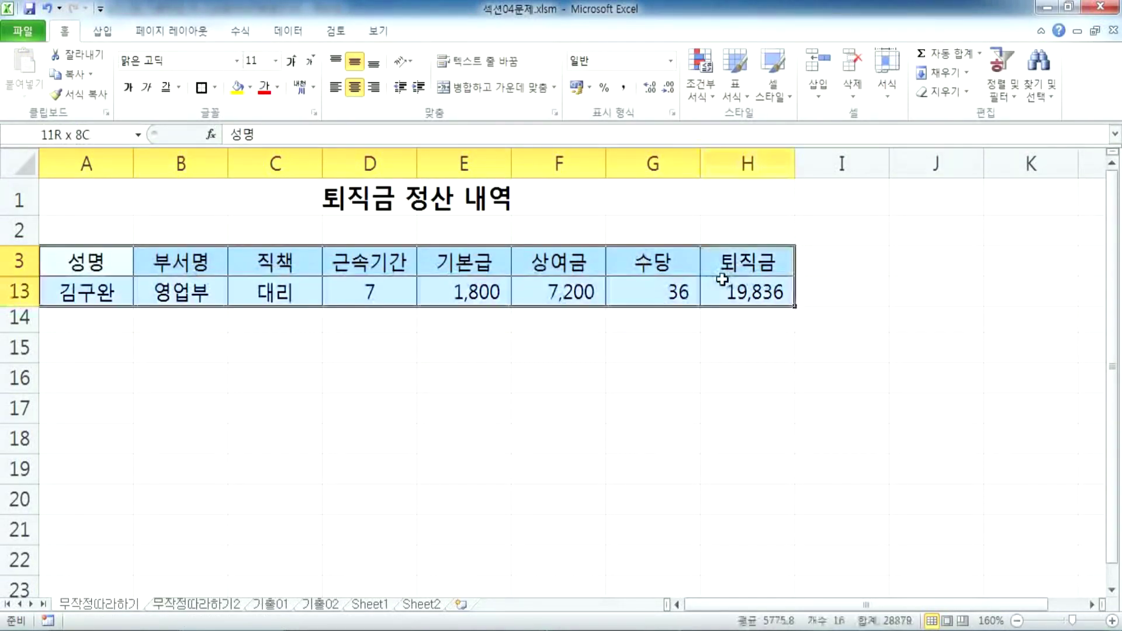
{"action": "key", "text": "ctrl+c"}
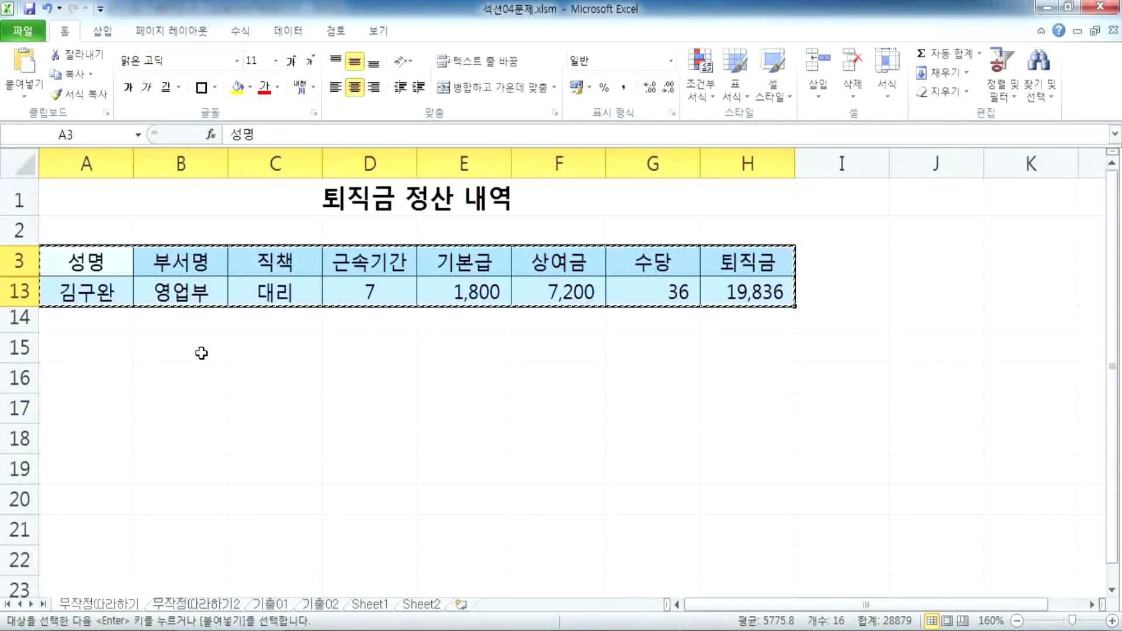
{"action": "left_click_drag", "start_coordinate": [202, 353], "coordinate": [500, 345]}
{"action": "left_click_drag", "start_coordinate": [205, 409], "coordinate": [434, 412], "text": "ctrl"}
{"action": "key", "text": "ctrl+c"}
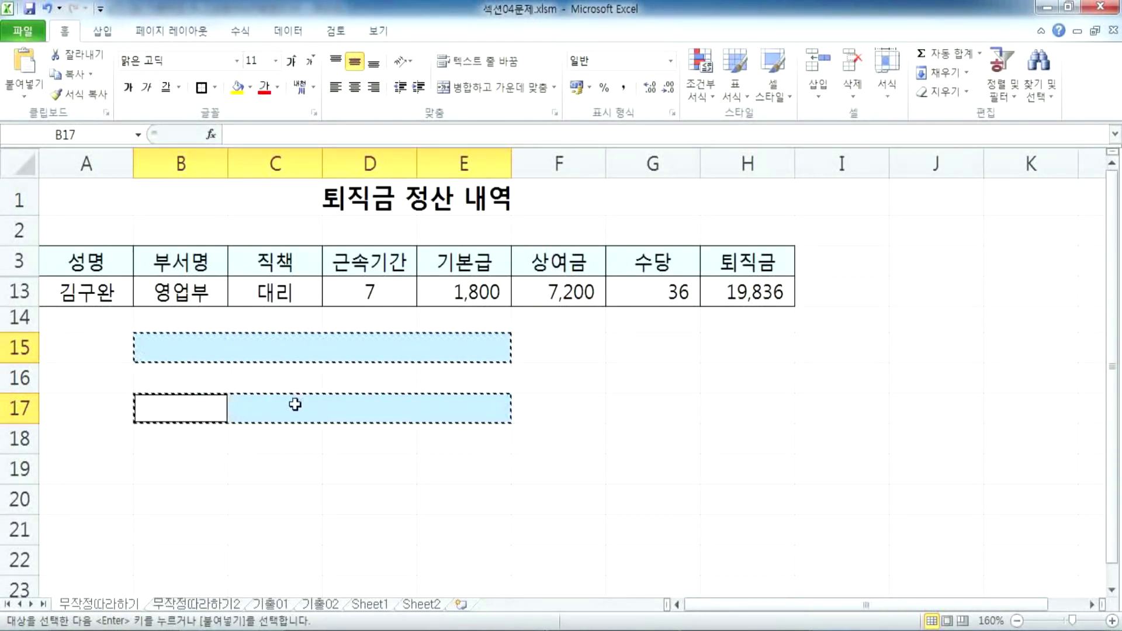
{"action": "key", "text": "Escape"}
Select A3:H13 and limit the selection to visible cells only (화면에 보이는 셀만)
{"action": "left_click_drag", "start_coordinate": [96, 264], "coordinate": [709, 292]}
{"action": "left_click", "coordinate": [1038, 82]}
{"action": "left_click", "coordinate": [1033, 172]}
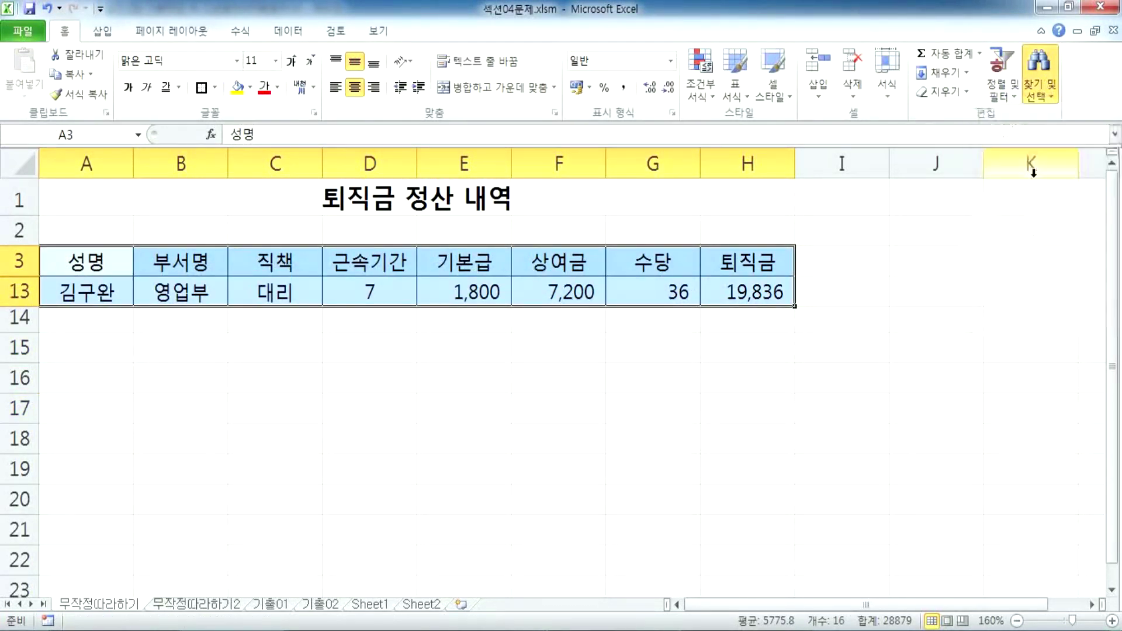
{"action": "left_click", "coordinate": [819, 165]}
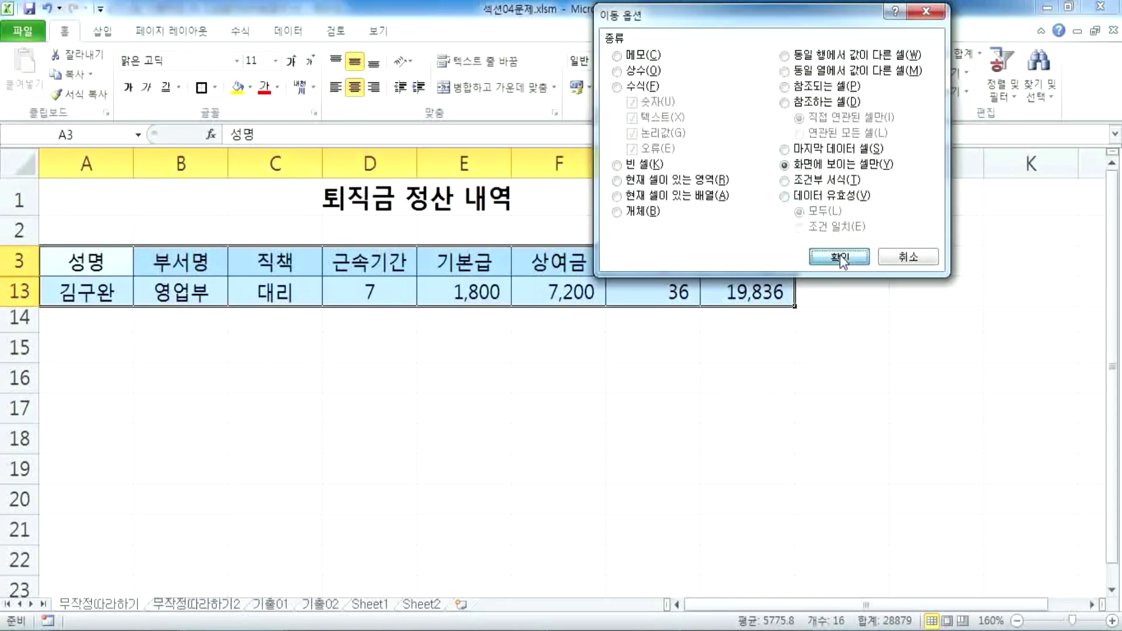
{"action": "left_click", "coordinate": [840, 257]}
Copy A3:H3 and A13:H13 as separately selected ranges, paste them at A17, and cancel copying
{"action": "left_click_drag", "start_coordinate": [79, 264], "coordinate": [713, 259]}
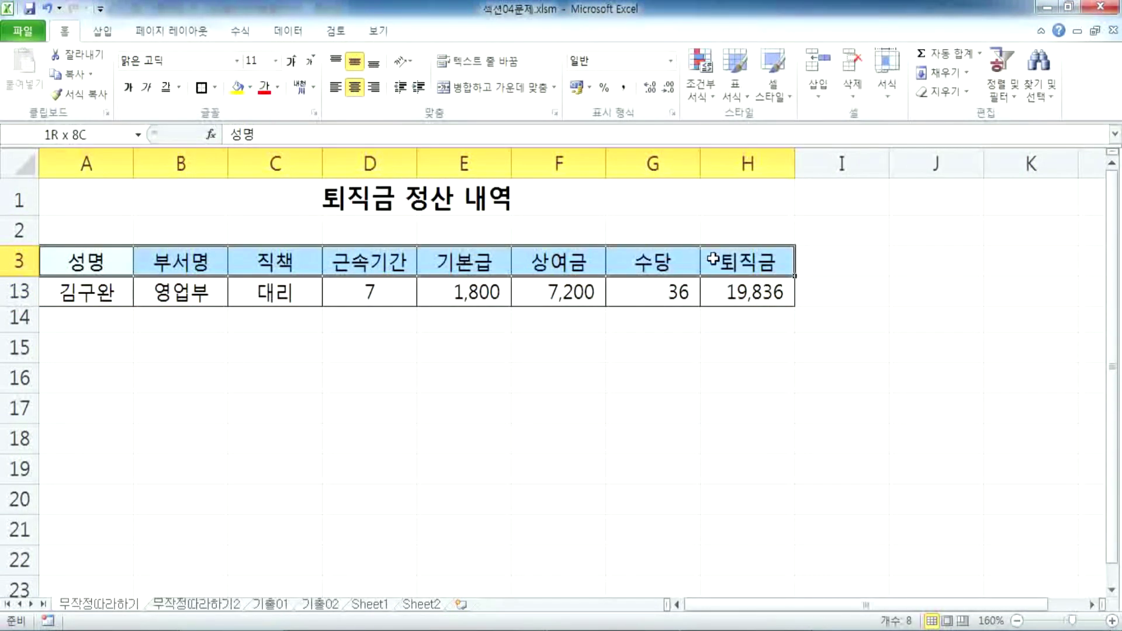
{"action": "left_click_drag", "start_coordinate": [119, 287], "coordinate": [722, 293]}
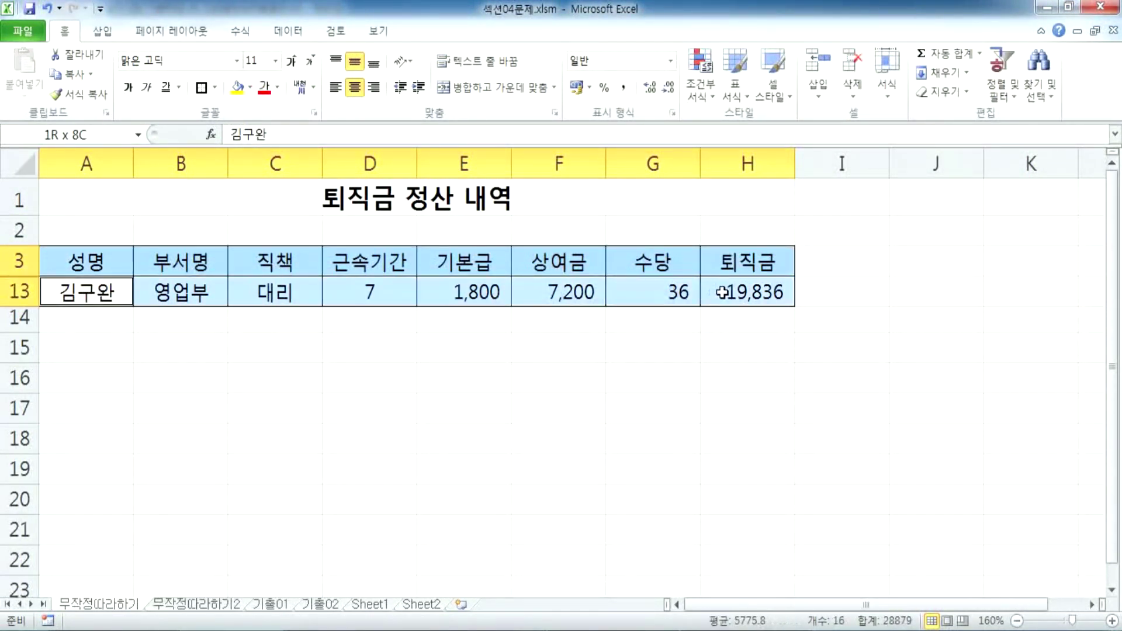
{"action": "left_click", "coordinate": [1040, 87]}
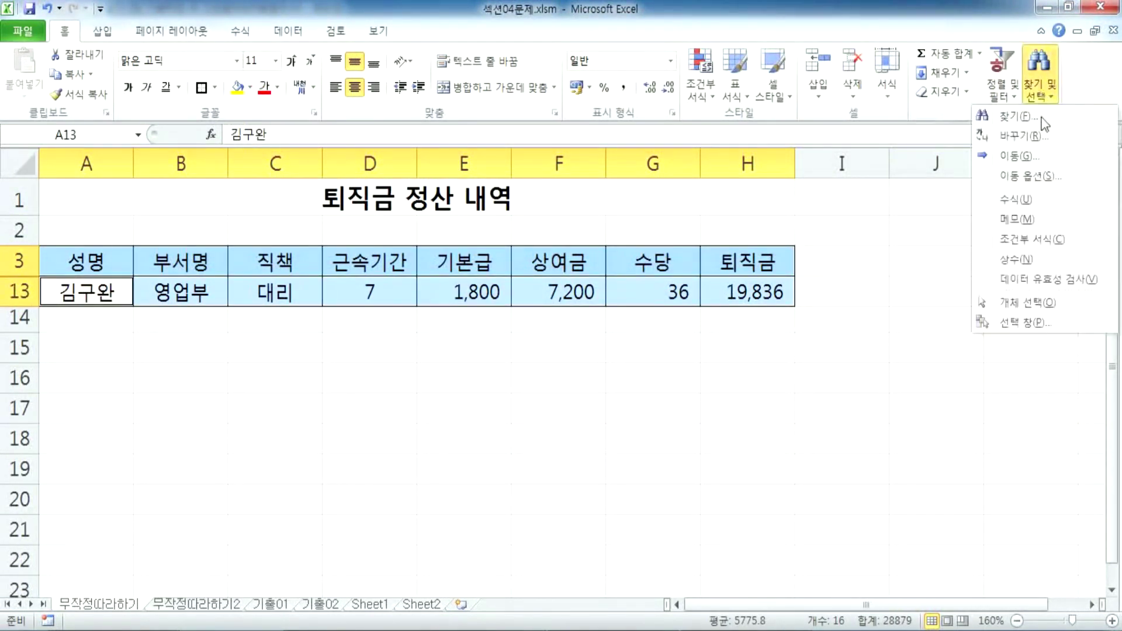
{"action": "left_click", "coordinate": [1032, 156]}
{"action": "key", "text": "ctrl+c"}
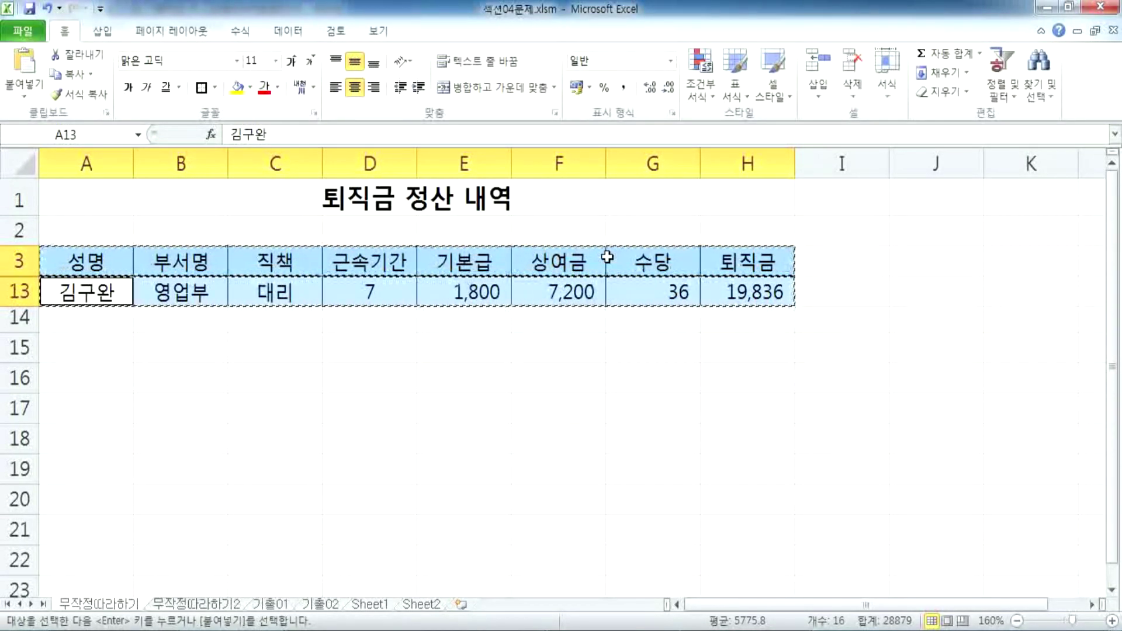
{"action": "left_click", "coordinate": [79, 408]}
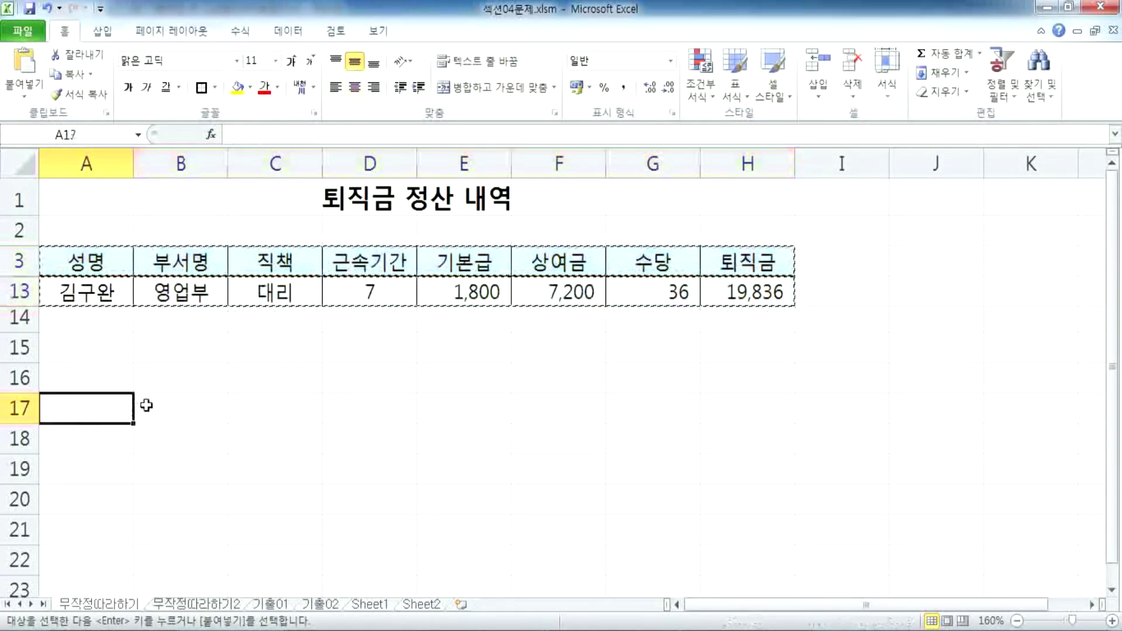
{"action": "key", "text": "ctrl+v"}
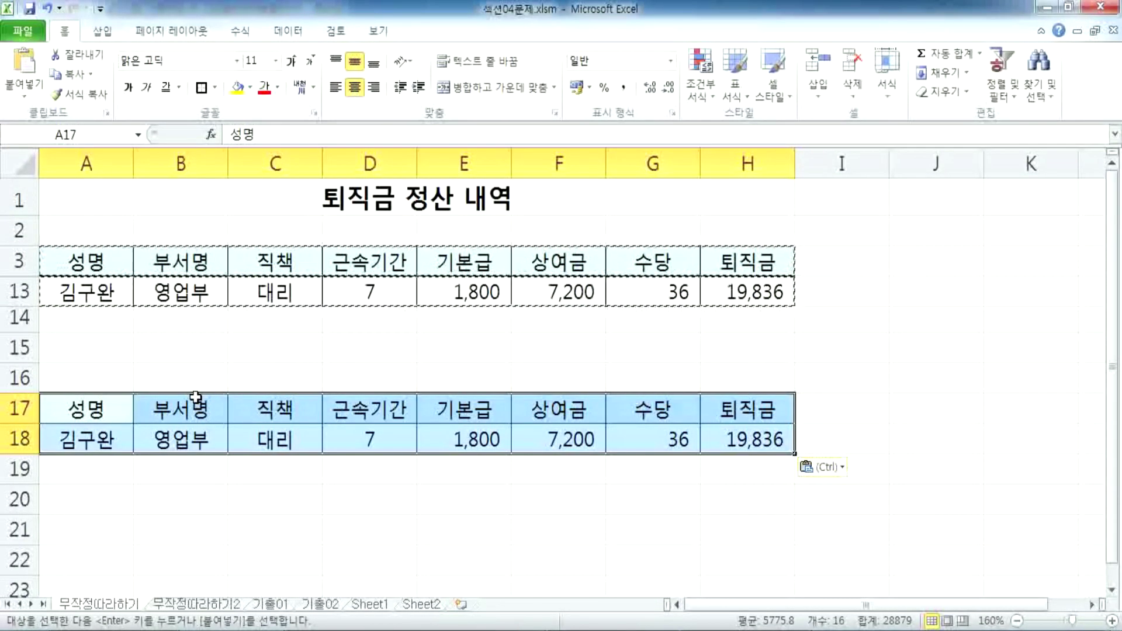
{"action": "key", "text": "Escape"}
Unhide the hidden rows between row 3 and row 13 of the 퇴직금 정산 내역 table
{"action": "left_click_drag", "start_coordinate": [19, 261], "coordinate": [20, 288]}
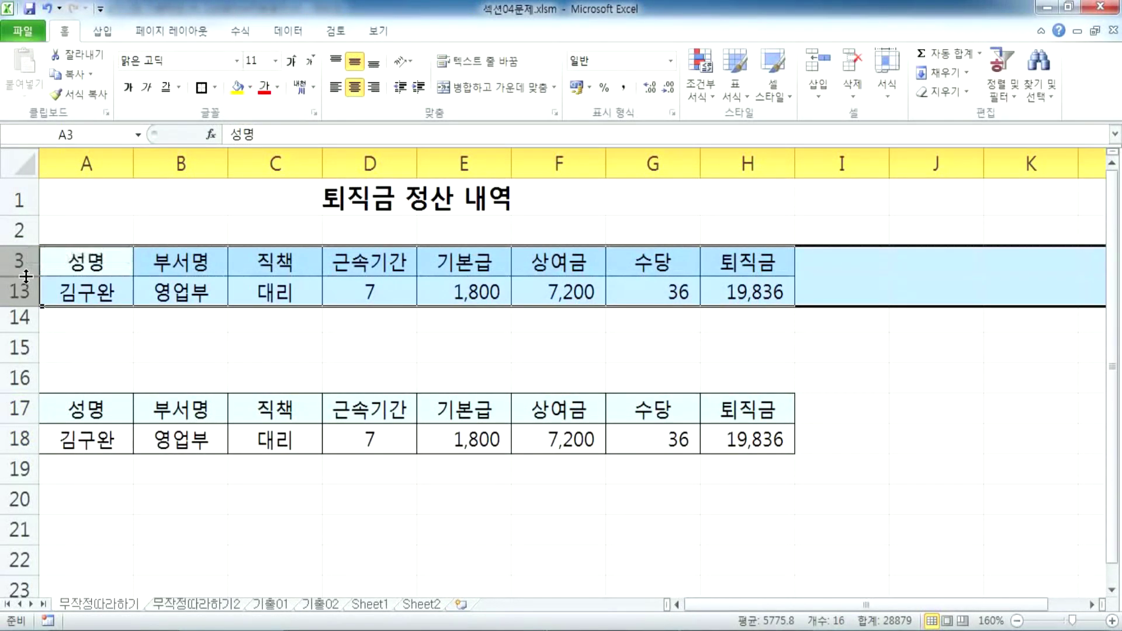
{"action": "double_click", "coordinate": [26, 276]}
{"action": "left_click", "coordinate": [111, 295]}
Turn on filtering for the table and filter the 직책 column to show only 부장
{"action": "left_click", "coordinate": [272, 270]}
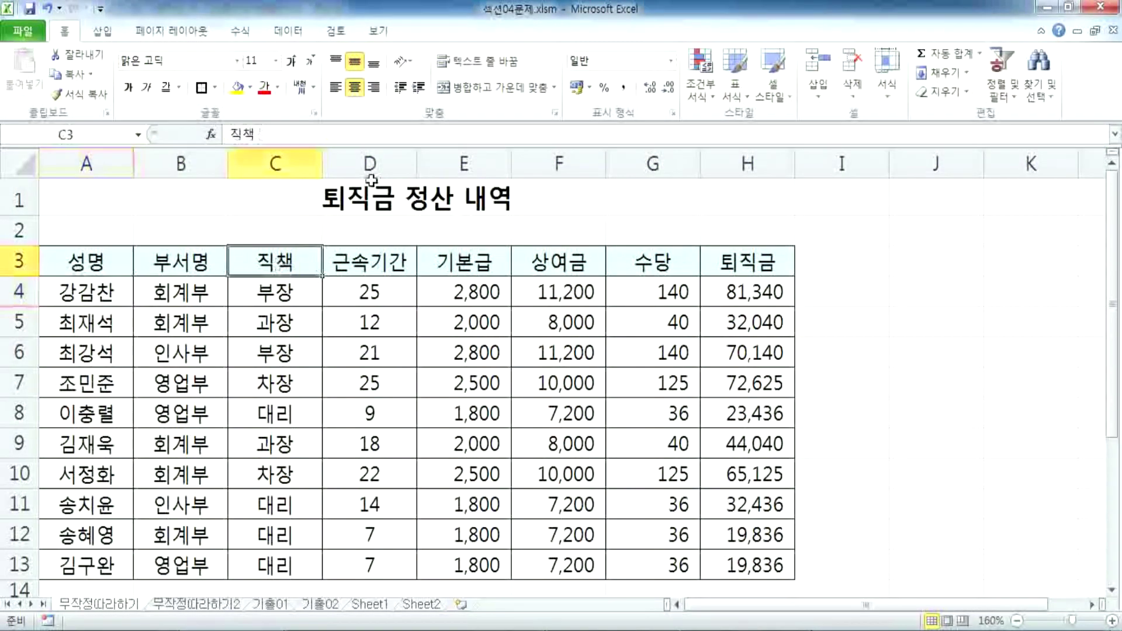
{"action": "left_click", "coordinate": [288, 31]}
{"action": "left_click", "coordinate": [385, 64]}
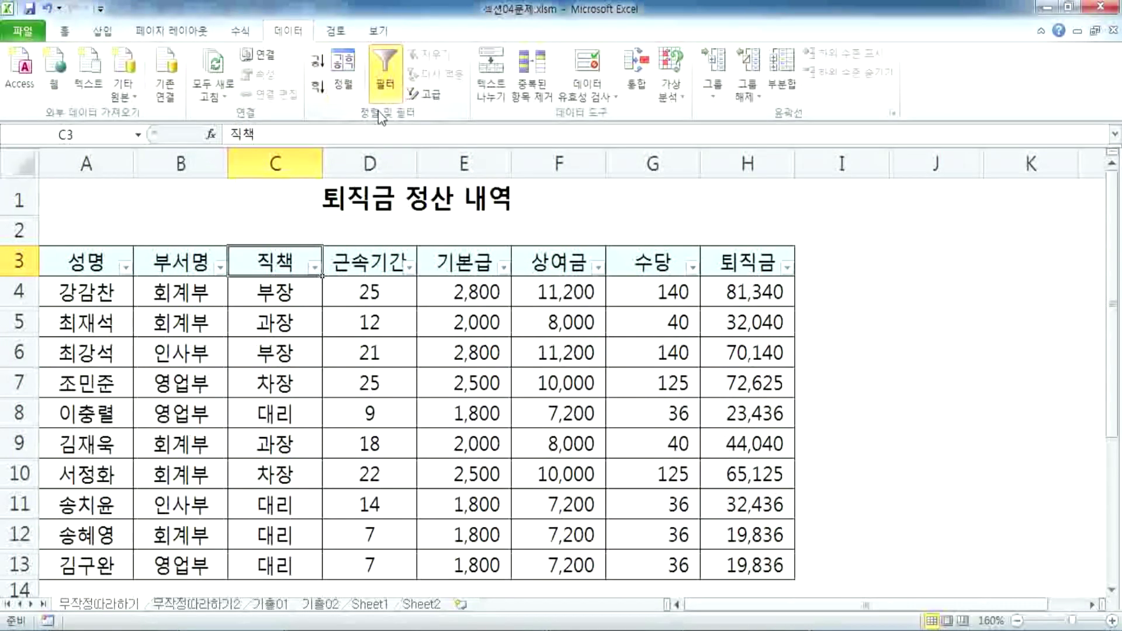
{"action": "left_click", "coordinate": [314, 267]}
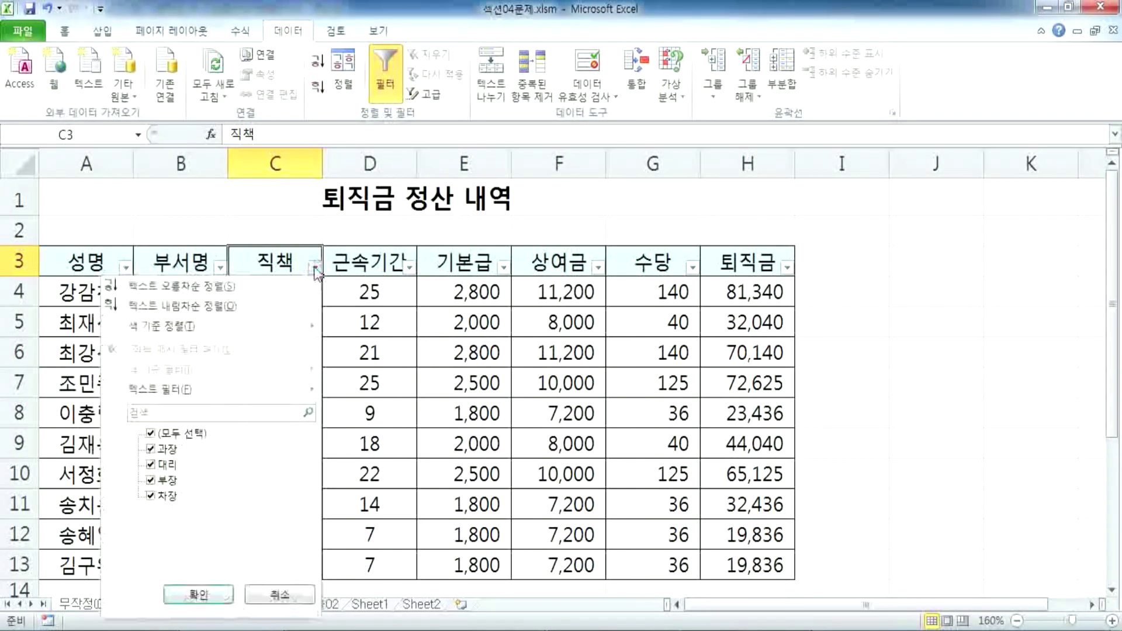
{"action": "left_click", "coordinate": [151, 433]}
{"action": "left_click", "coordinate": [151, 480]}
{"action": "left_click", "coordinate": [185, 586]}
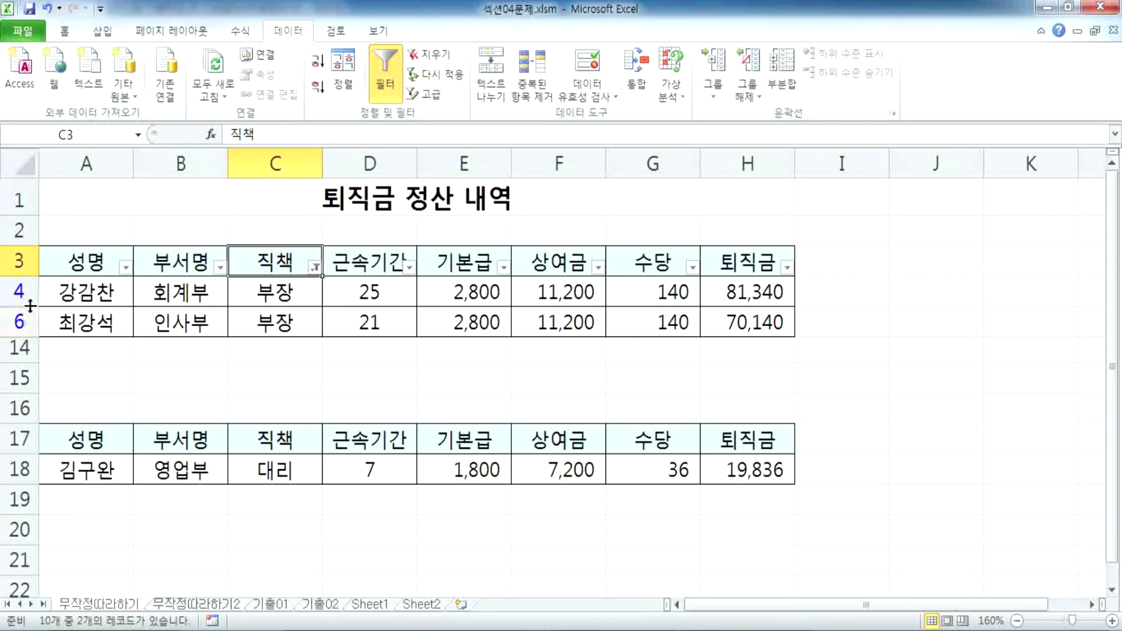
Copy the filtered table from A3:H6, paste it at A21, and compare the copy with the source
{"action": "left_click_drag", "start_coordinate": [53, 270], "coordinate": [734, 323]}
{"action": "key", "text": "ctrl+c"}
{"action": "scroll", "coordinate": [146, 415], "scroll_direction": "down", "scroll_amount": 1}
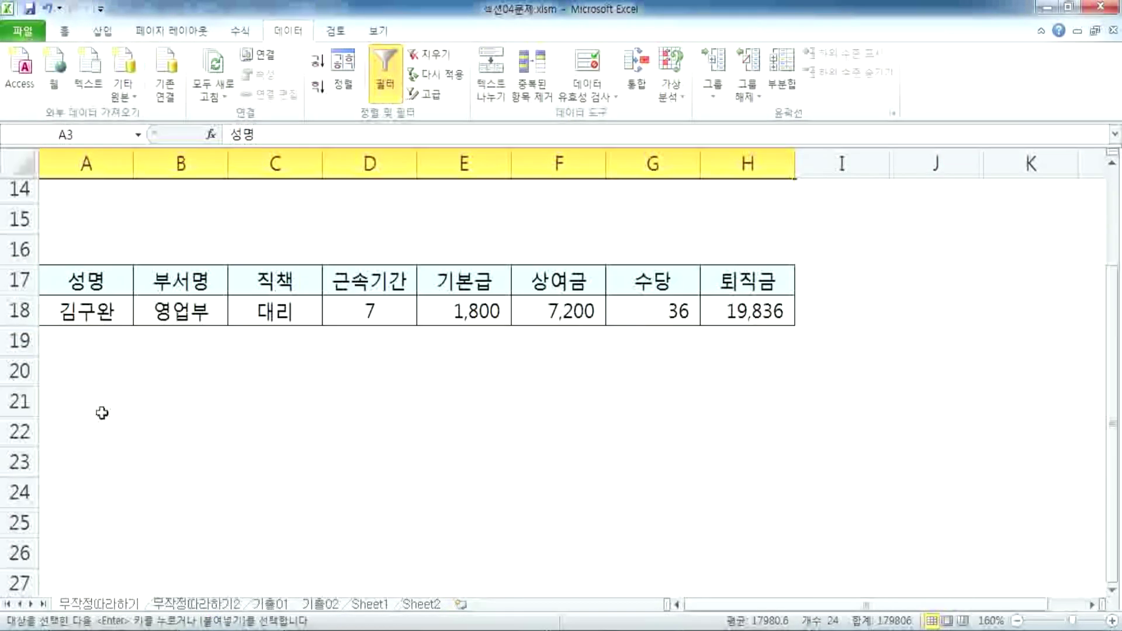
{"action": "left_click", "coordinate": [100, 408]}
{"action": "scroll", "coordinate": [153, 404], "scroll_direction": "up", "scroll_amount": 1}
{"action": "scroll", "coordinate": [145, 383], "scroll_direction": "down", "scroll_amount": 2}
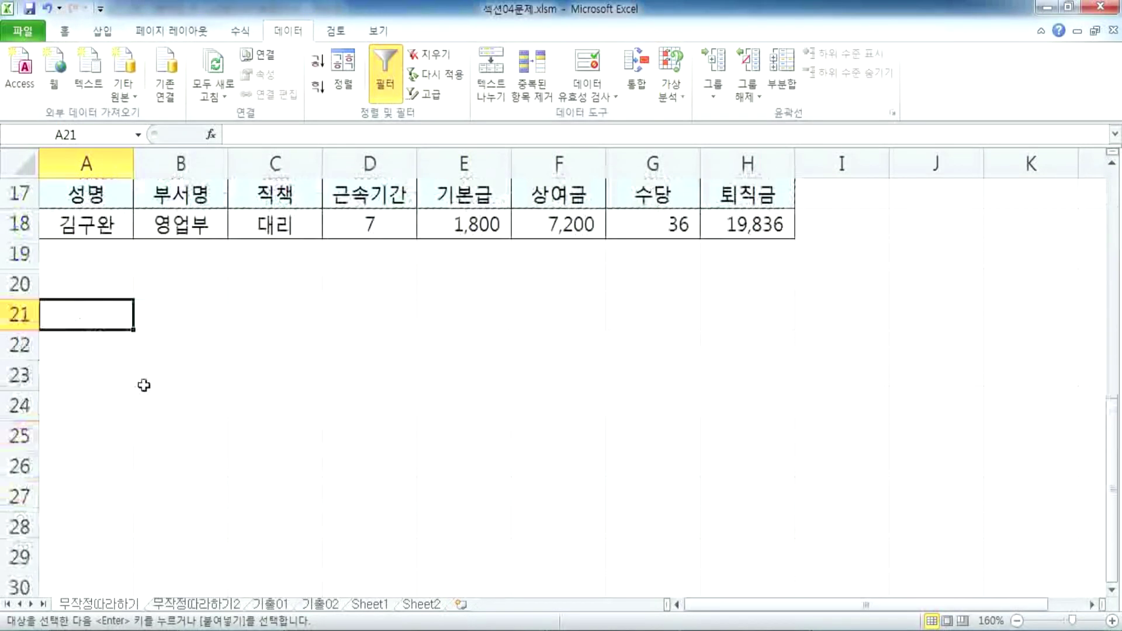
{"action": "key", "text": "ctrl+v"}
{"action": "scroll", "coordinate": [208, 433], "scroll_direction": "up", "scroll_amount": 3}
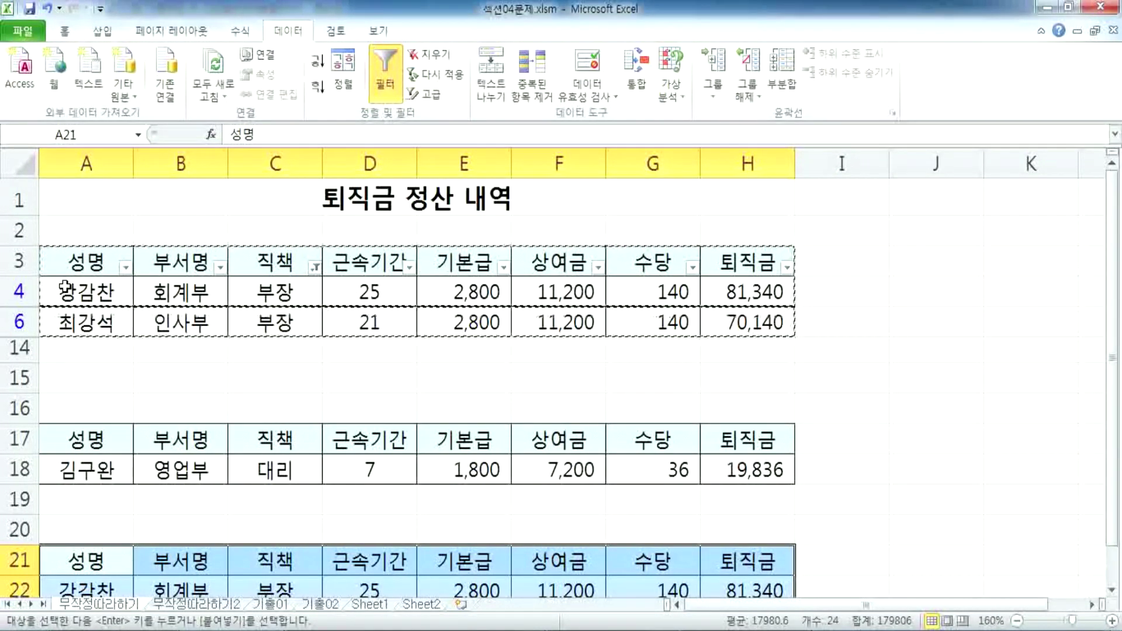
{"action": "scroll", "coordinate": [116, 326], "scroll_direction": "down", "scroll_amount": 3}
{"action": "scroll", "coordinate": [58, 304], "scroll_direction": "up", "scroll_amount": 3}
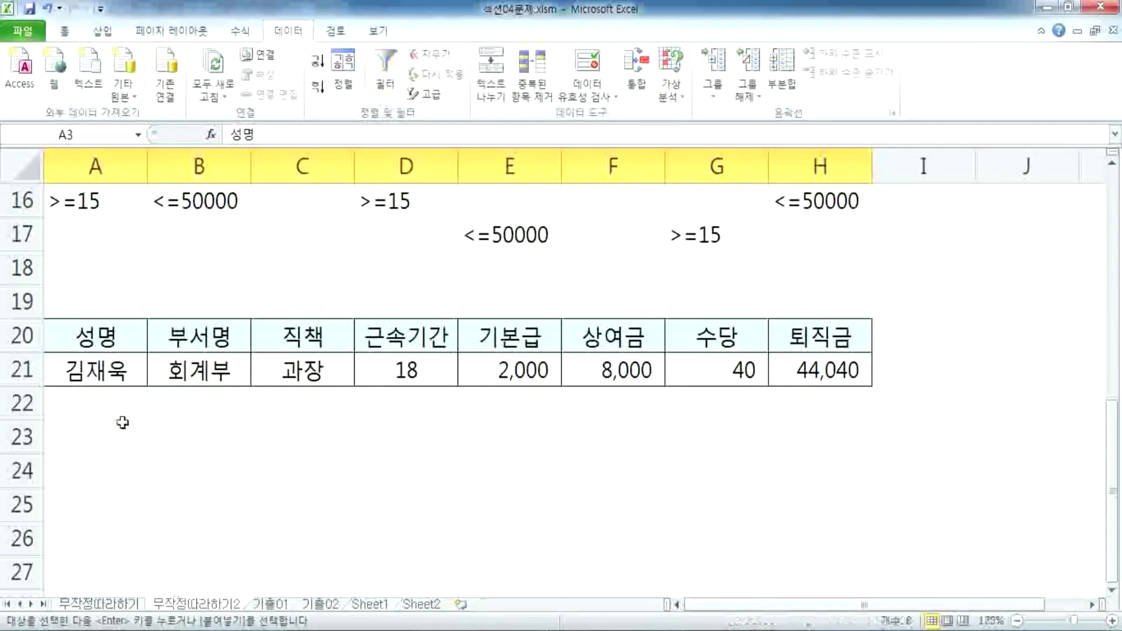
Hide rows 4 to 11 of the 퇴직금 정산 내역 table on the 무작정따라하기2 sheet
{"action": "scroll", "coordinate": [117, 409], "scroll_direction": "up", "scroll_amount": 3}
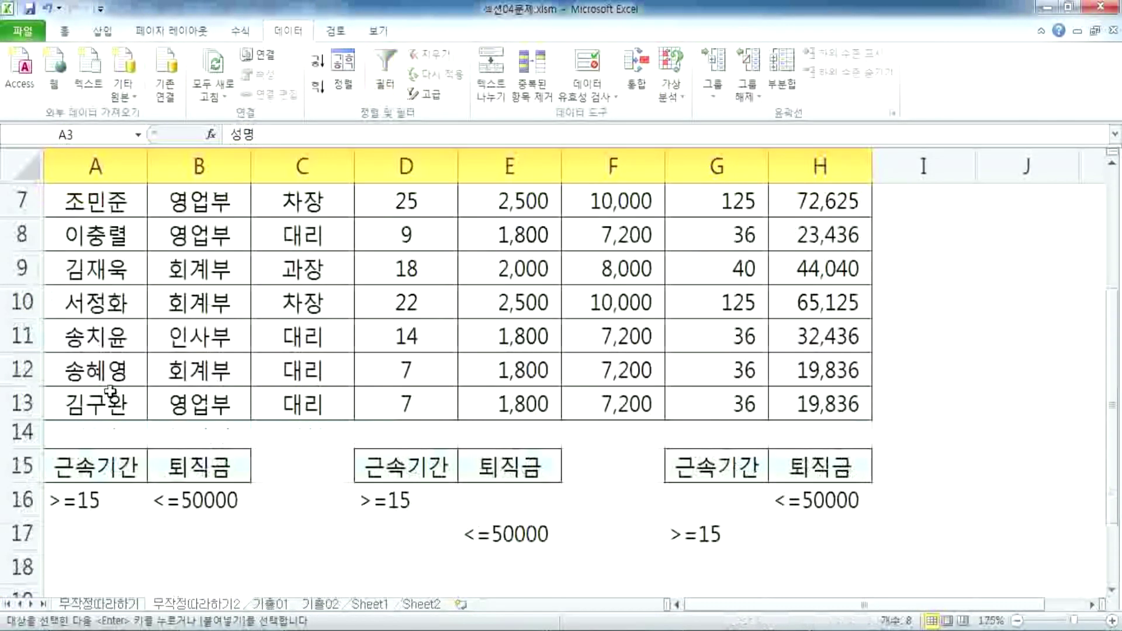
{"action": "scroll", "coordinate": [110, 392], "scroll_direction": "up", "scroll_amount": 2}
{"action": "left_click_drag", "start_coordinate": [22, 309], "coordinate": [23, 541]}
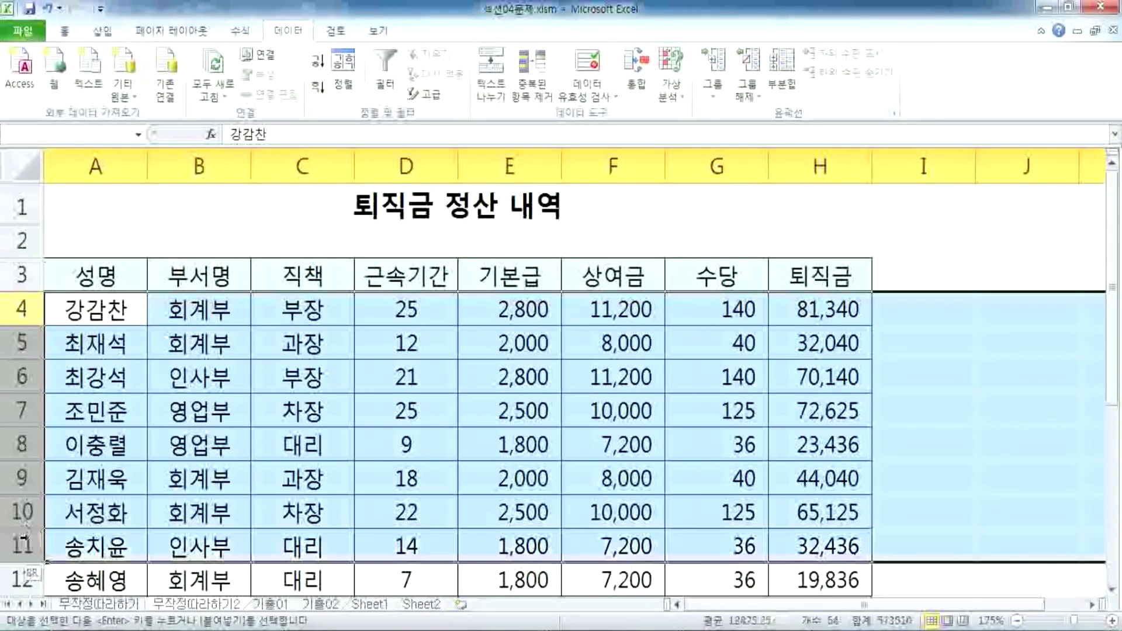
{"action": "right_click", "coordinate": [23, 443]}
{"action": "left_click", "coordinate": [76, 422]}
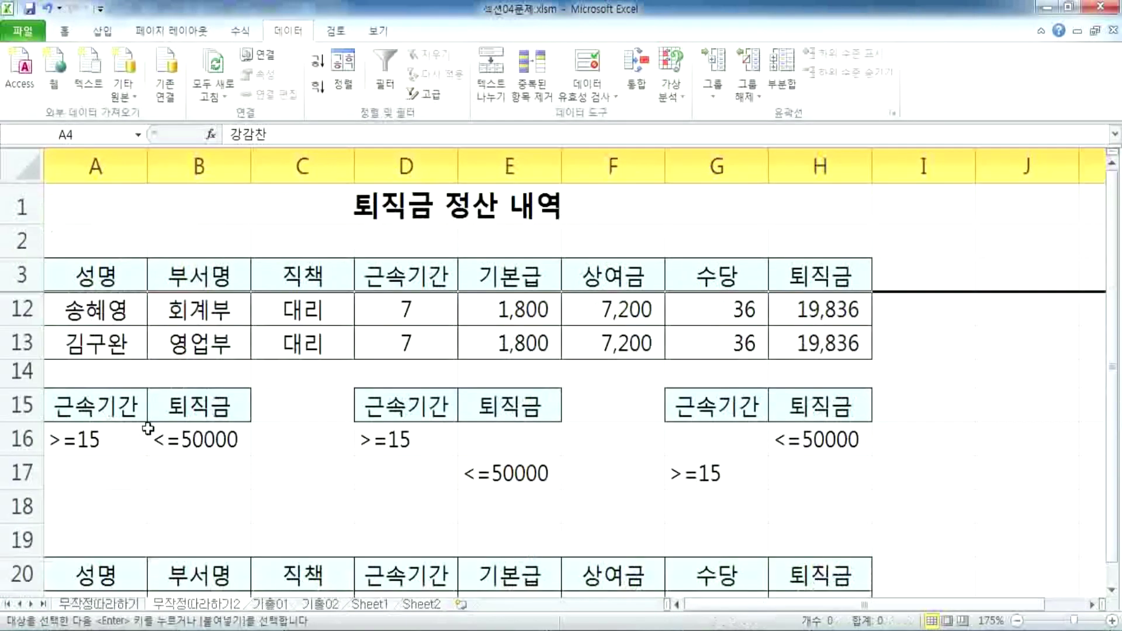
{"action": "left_click", "coordinate": [150, 369]}
{"action": "left_click", "coordinate": [159, 311]}
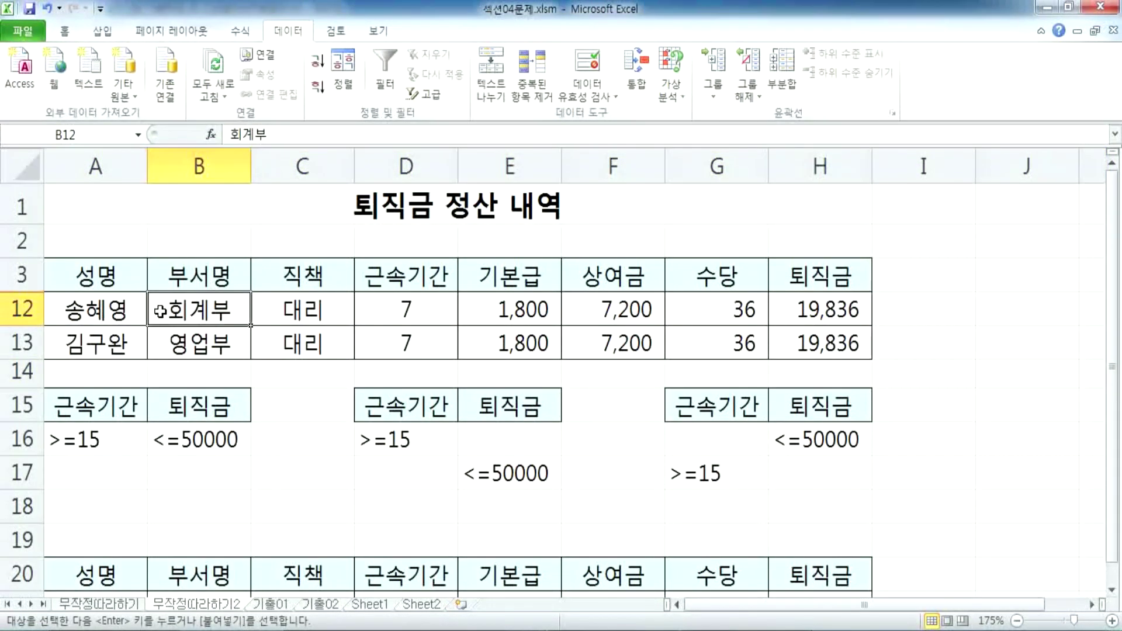
Select A3:H13 on the 무작정따라하기2 sheet and restrict the selection to visible cells only (화면에 보이는 셀만)
{"action": "left_click_drag", "start_coordinate": [86, 273], "coordinate": [758, 330]}
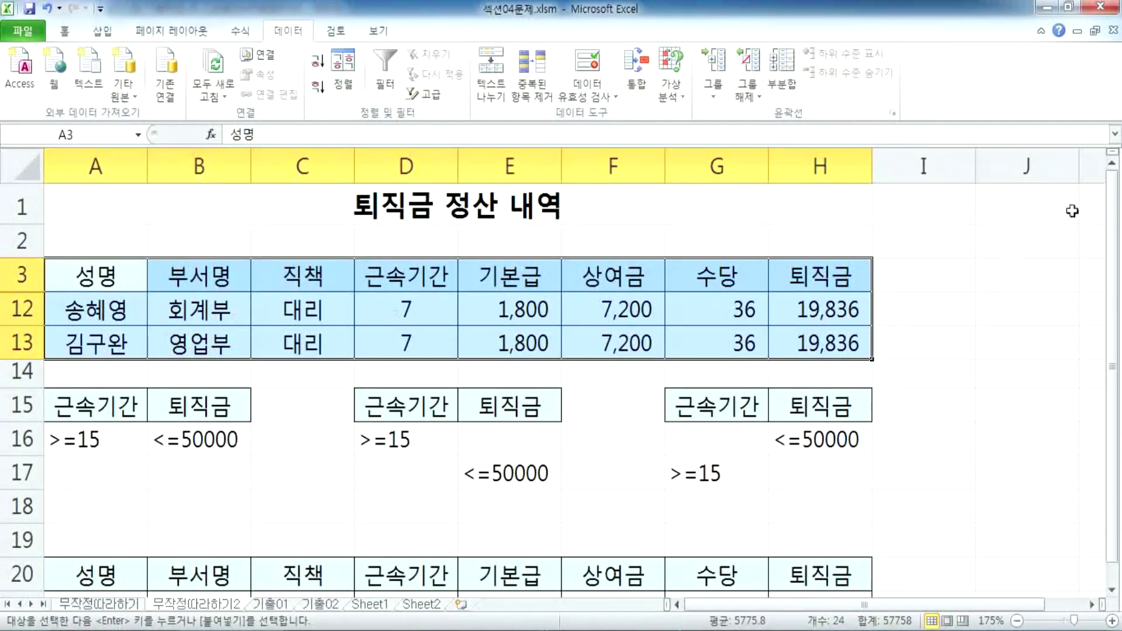
{"action": "left_click", "coordinate": [62, 36]}
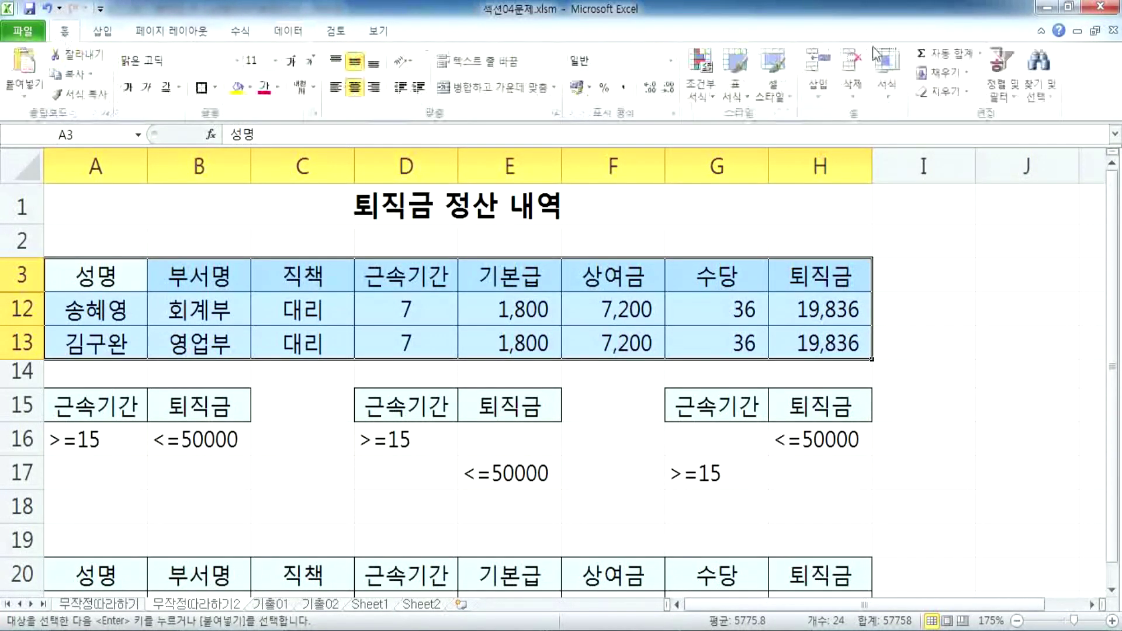
{"action": "left_click", "coordinate": [1039, 82]}
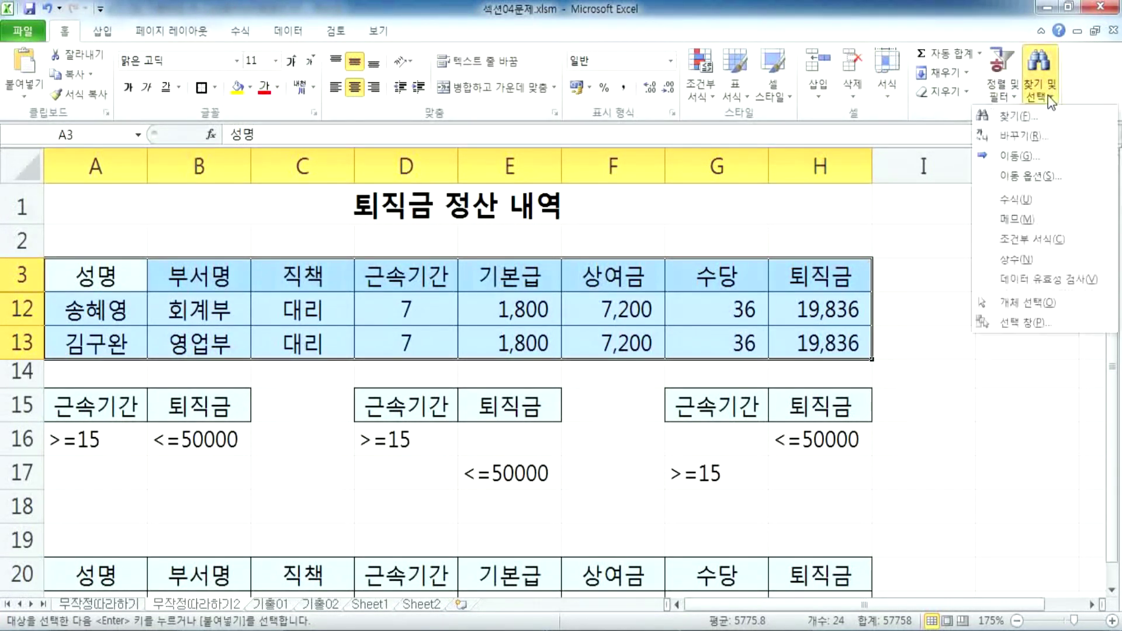
{"action": "left_click", "coordinate": [1043, 175]}
{"action": "left_click", "coordinate": [830, 166]}
{"action": "left_click", "coordinate": [841, 256]}
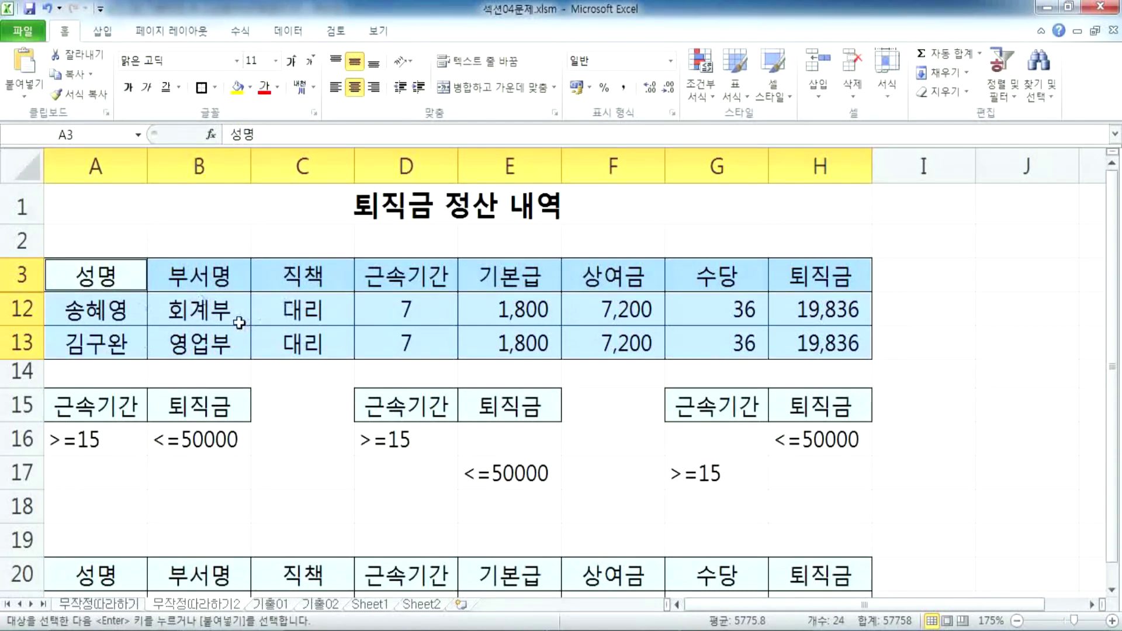
Copy the selected visible cells, paste them at A26, and cancel copying after comparing them with the source
{"action": "key", "text": "ctrl+c"}
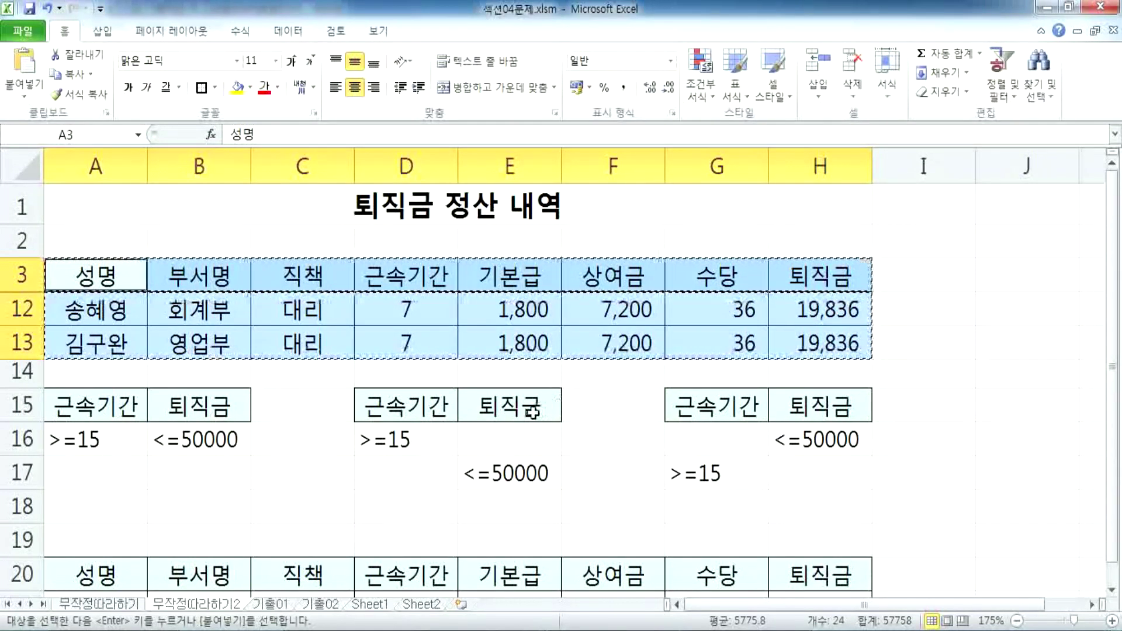
{"action": "scroll", "coordinate": [410, 411], "scroll_direction": "down", "scroll_amount": 3}
{"action": "scroll", "coordinate": [410, 410], "scroll_direction": "down", "scroll_amount": 1}
{"action": "left_click", "coordinate": [116, 369]}
{"action": "key", "text": "ctrl+v"}
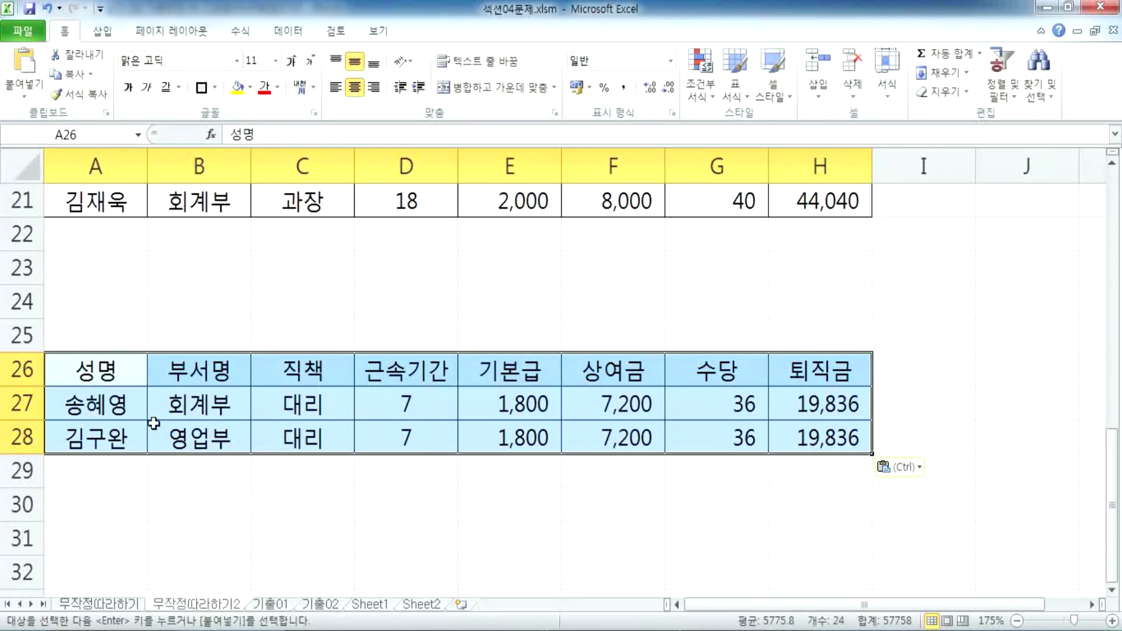
{"action": "left_click", "coordinate": [164, 313]}
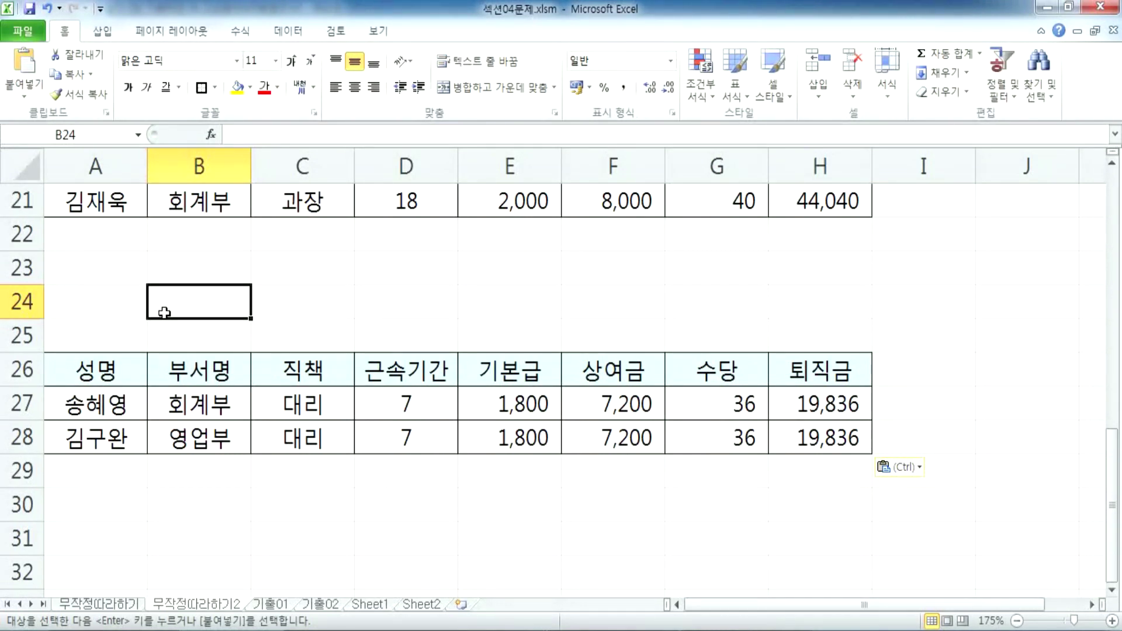
{"action": "scroll", "coordinate": [328, 181], "scroll_direction": "up", "scroll_amount": 7}
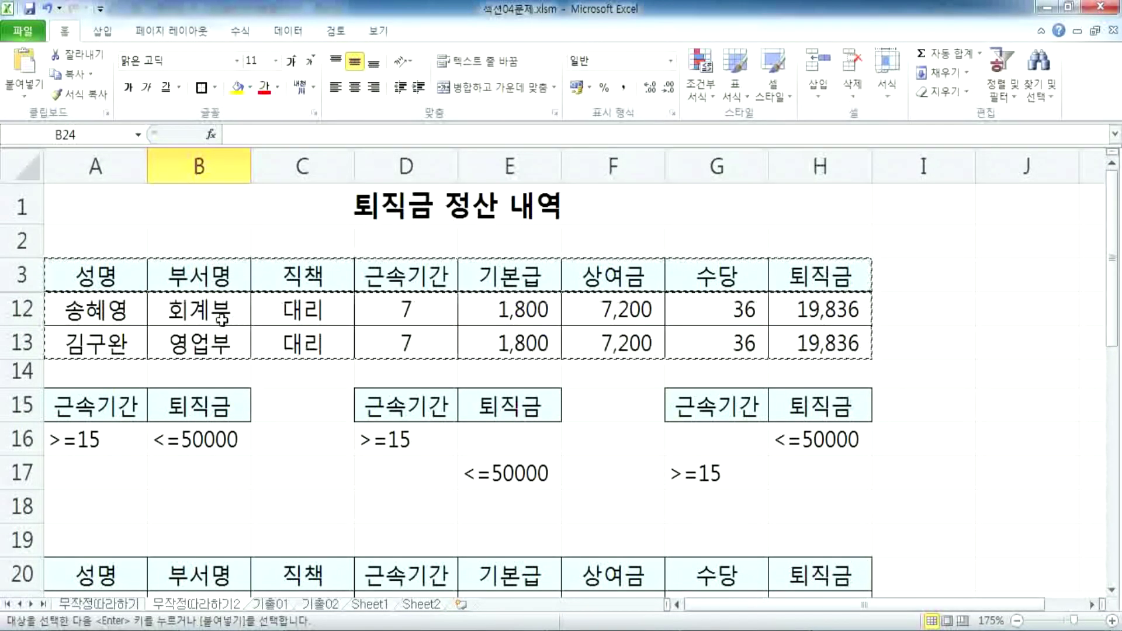
{"action": "key", "text": "Escape"}
{"action": "scroll", "coordinate": [203, 307], "scroll_direction": "down", "scroll_amount": 3}
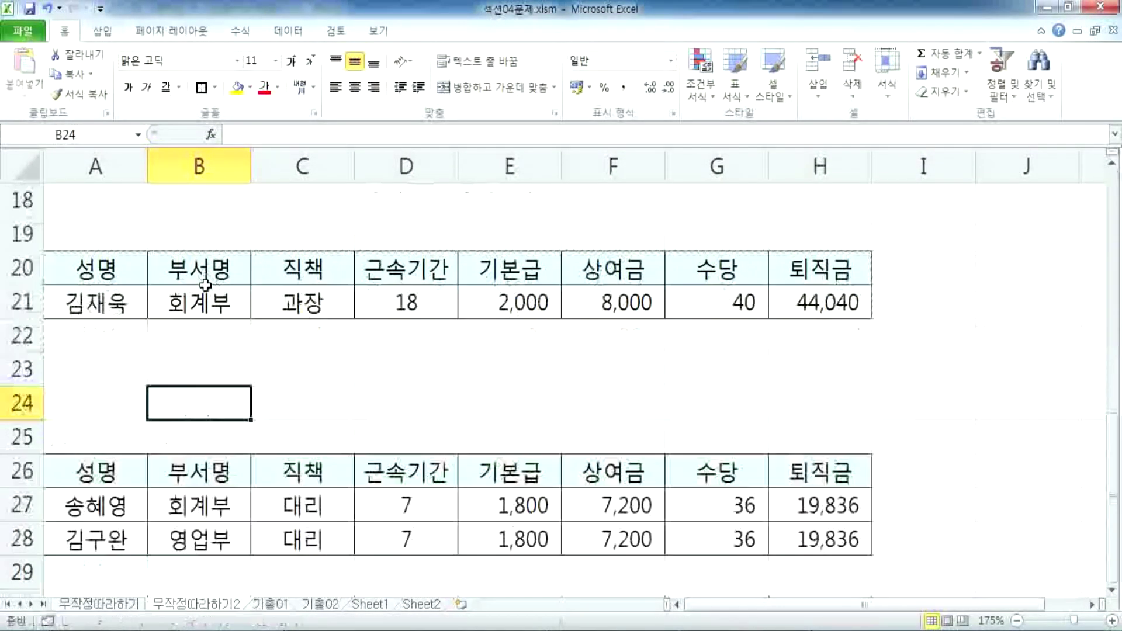
{"action": "left_click", "coordinate": [1043, 85]}
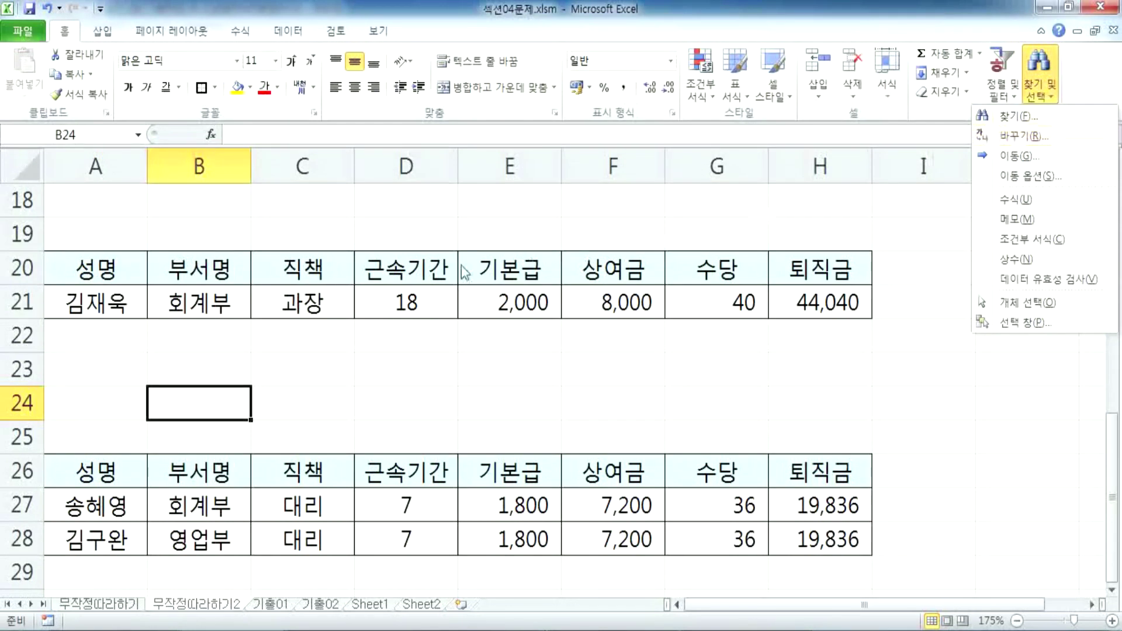
{"action": "left_click", "coordinate": [310, 364]}
{"action": "left_click", "coordinate": [299, 383]}
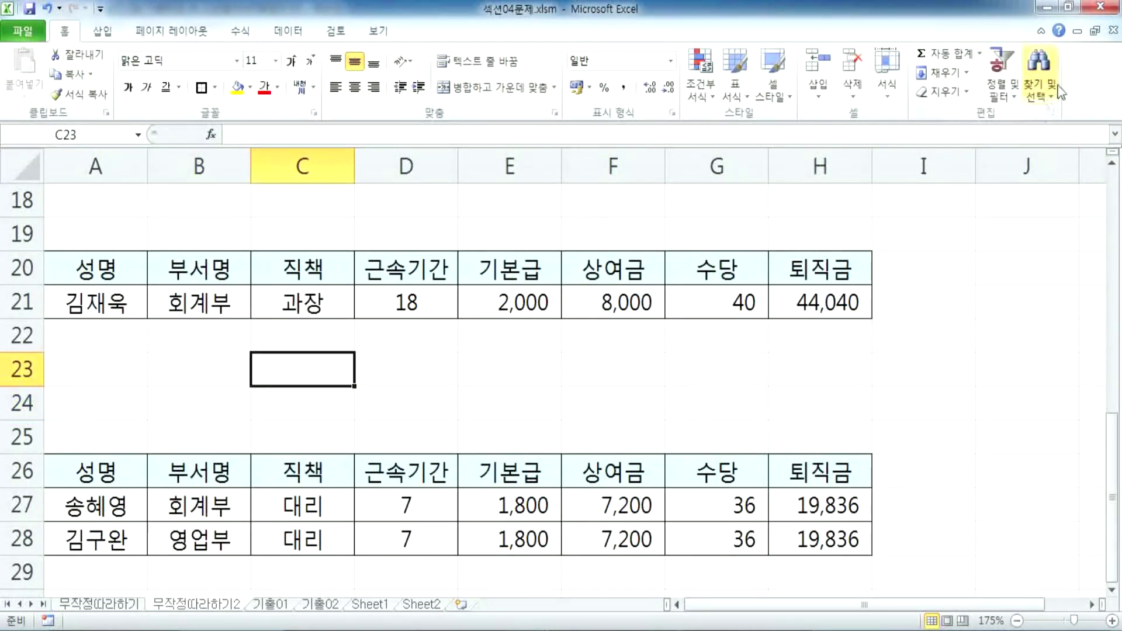